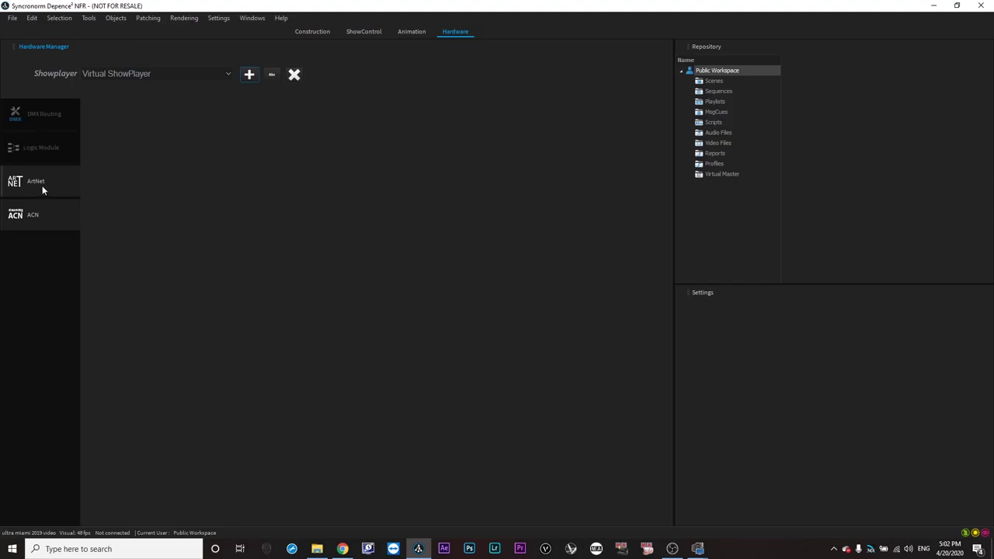
# - Enable ArtNet input for the Virtual ShowPlayer and return to the Construction workspace
pyautogui.click(42, 185)
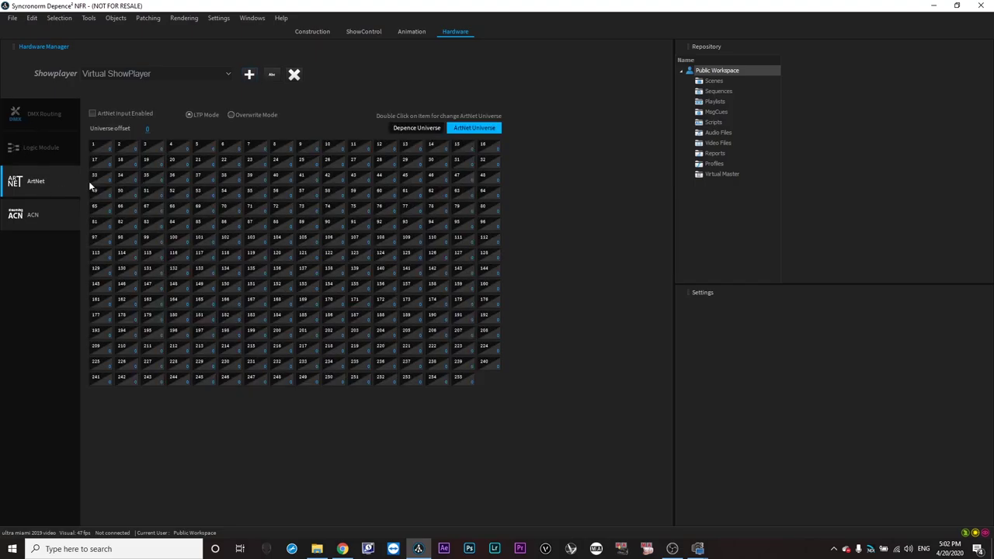
pyautogui.click(92, 115)
pyautogui.click(308, 32)
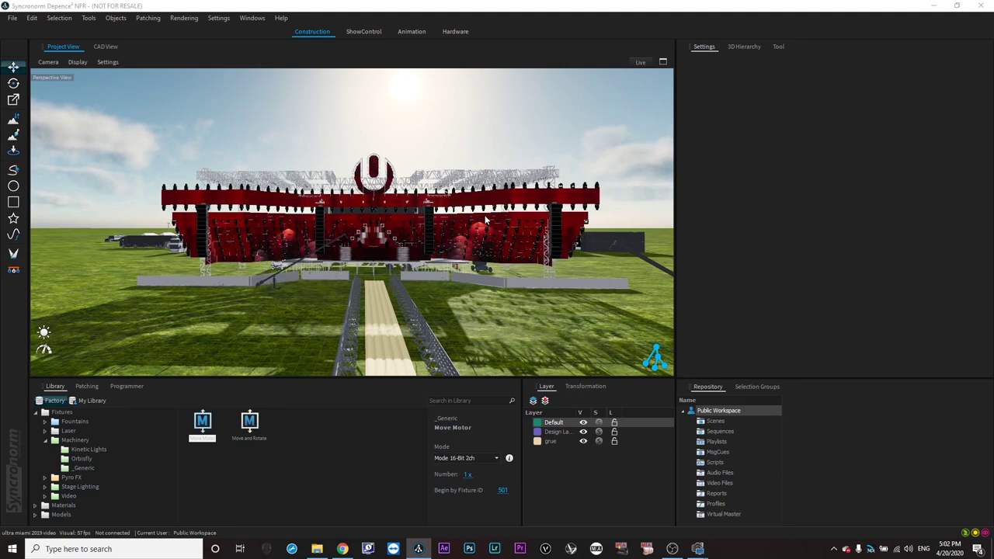
# - Disable the Virtual ShowPlayer's ArtNet input in the hardware settings and go back to the Construction workspace
pyautogui.click(451, 32)
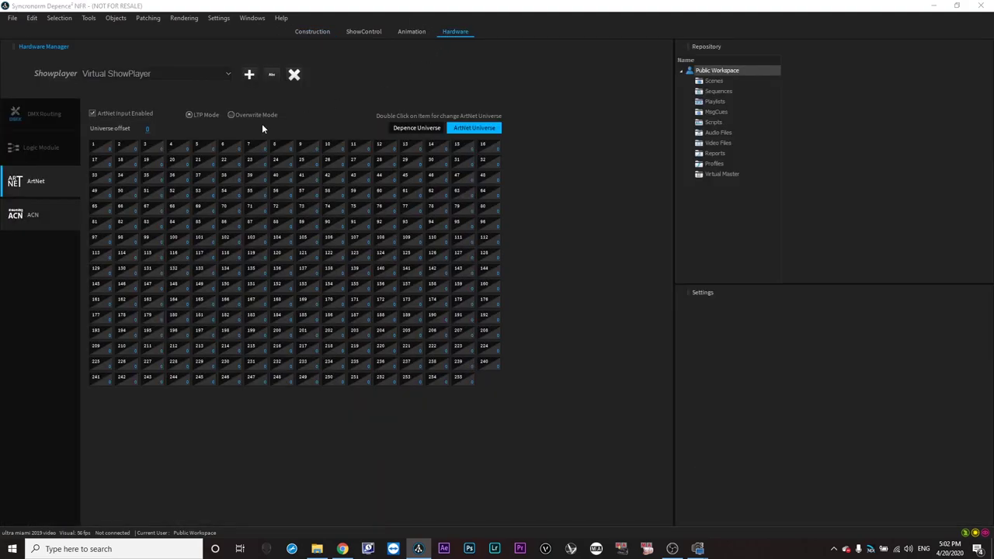
pyautogui.click(93, 114)
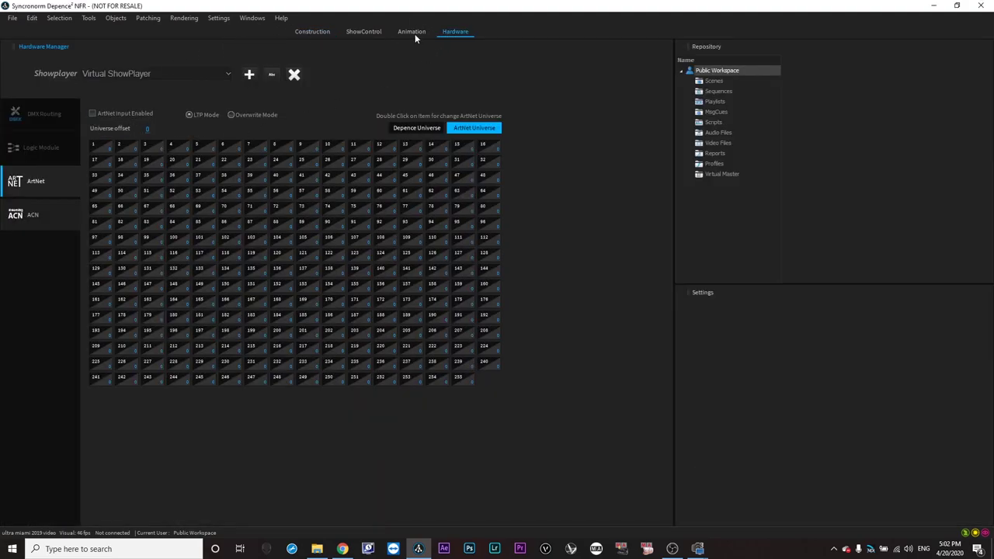
pyautogui.click(304, 33)
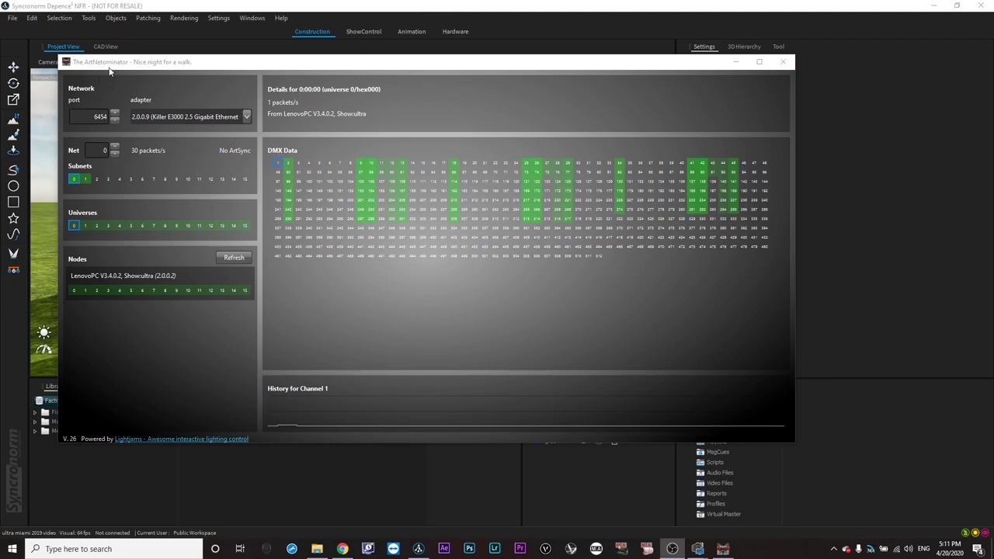
# - Check the incoming DMX data in the ArtNetominator monitor and close it
pyautogui.moveTo(110, 68); pyautogui.dragTo(120, 65)
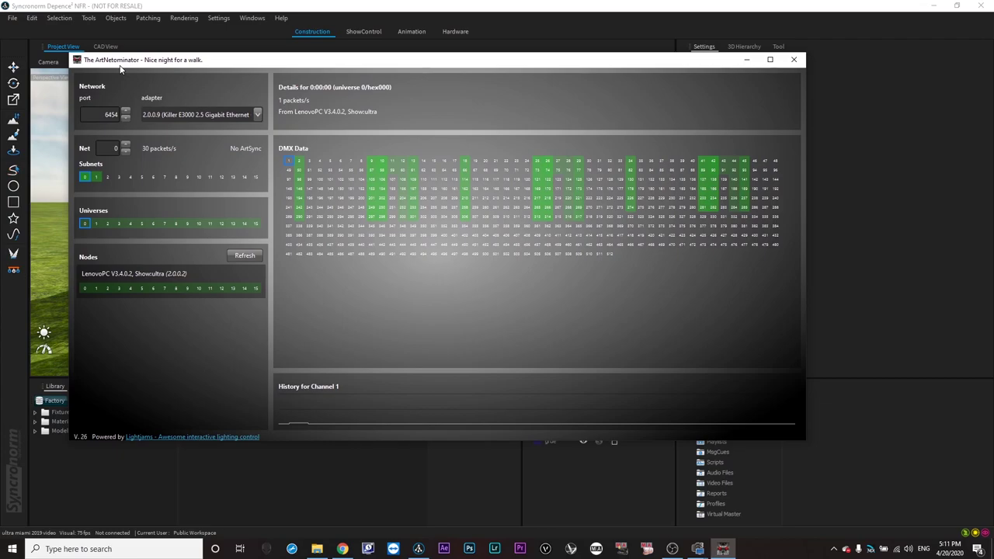
pyautogui.click(793, 61)
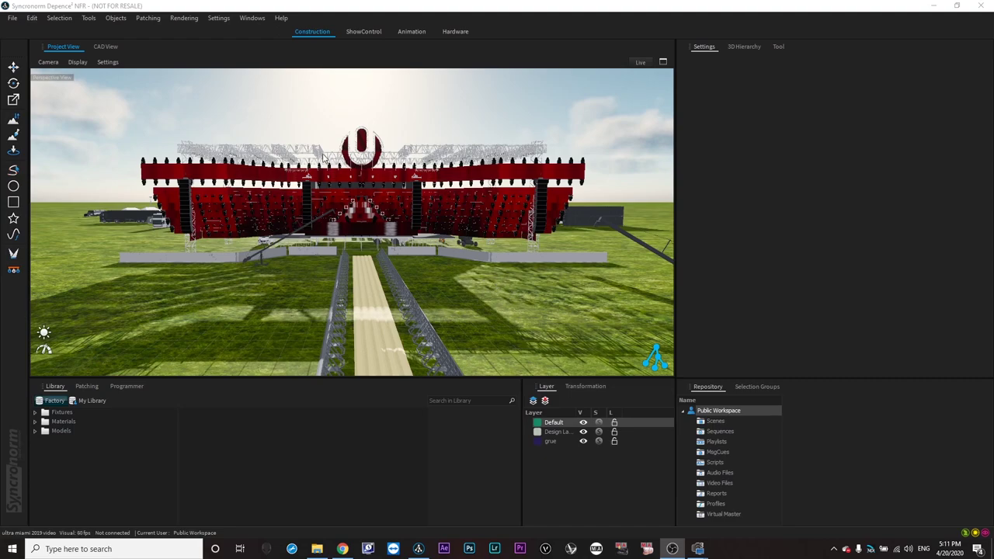
# - Examine the stage's LED screens, including the centre and side panels of the upper band and the front of the DJ booth
pyautogui.scroll(3, 312, 196)
pyautogui.scroll(8, 368, 182)
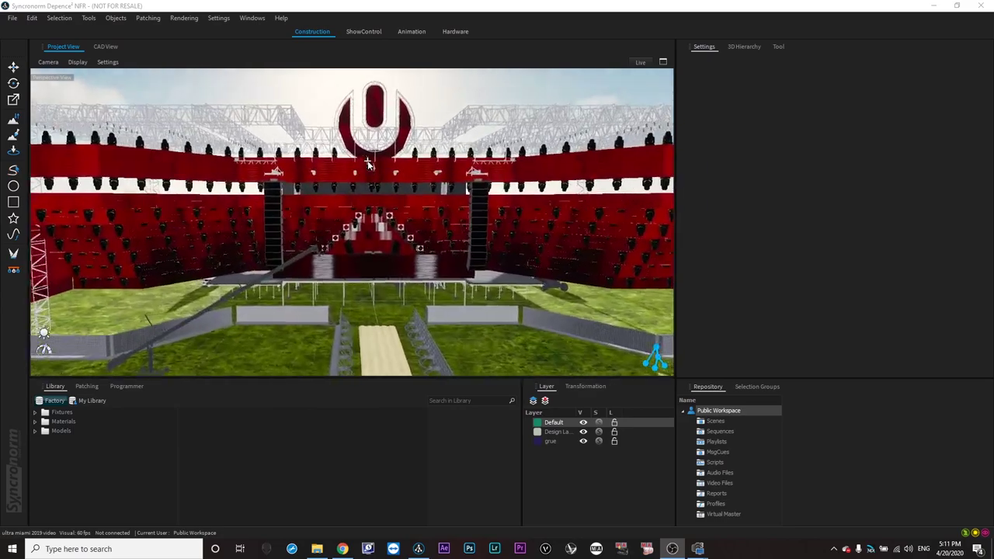
pyautogui.click(314, 186)
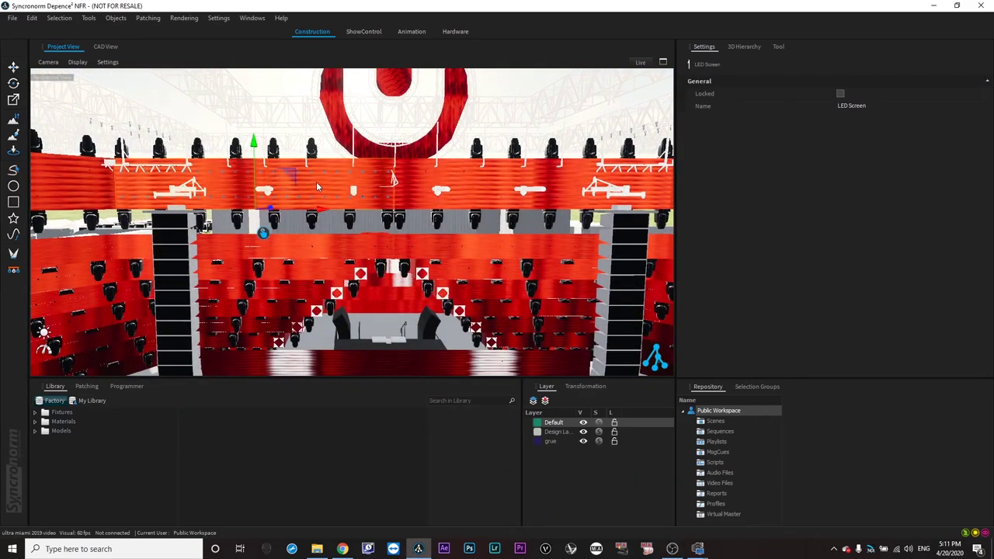
pyautogui.scroll(-6, 316, 182)
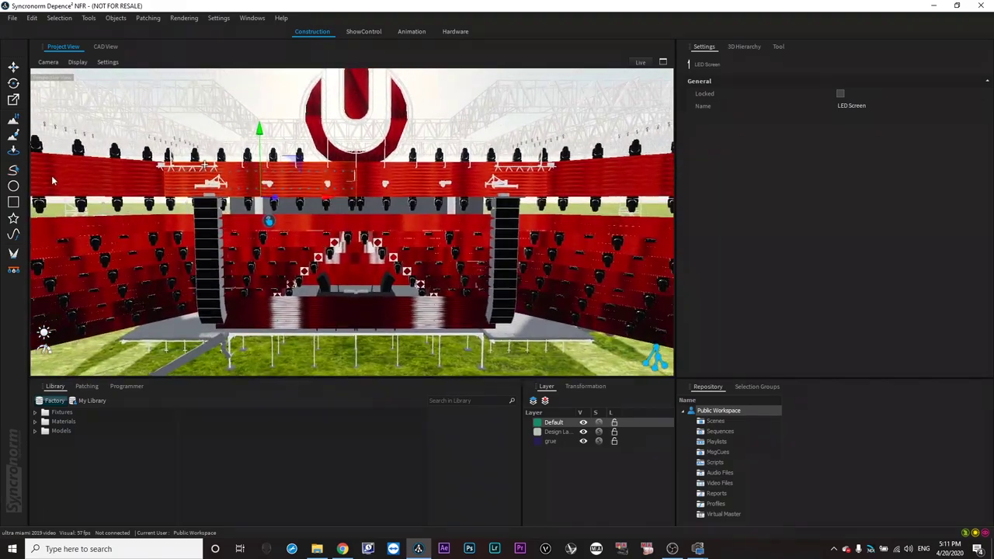
pyautogui.scroll(-5, 179, 174)
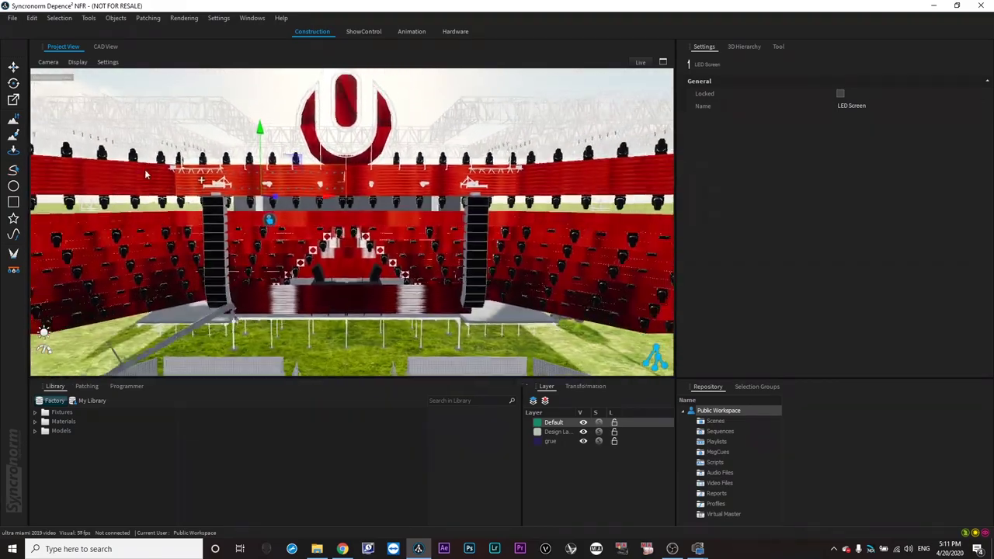
pyautogui.click(572, 168)
pyautogui.moveTo(579, 172); pyautogui.dragTo(383, 181, button='right')
pyautogui.scroll(3, 383, 181)
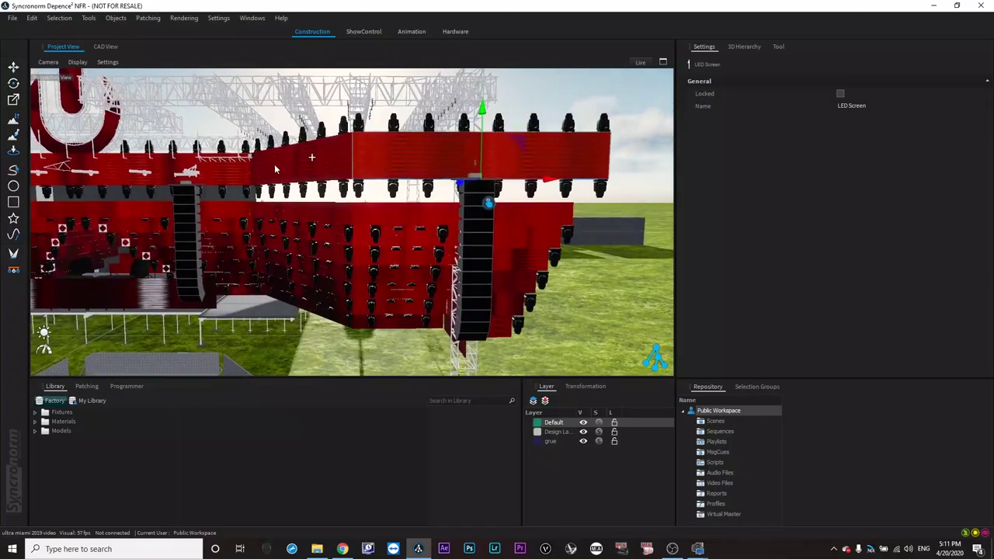
pyautogui.scroll(-5, 278, 168)
pyautogui.scroll(4, 381, 162)
pyautogui.scroll(3, 382, 162)
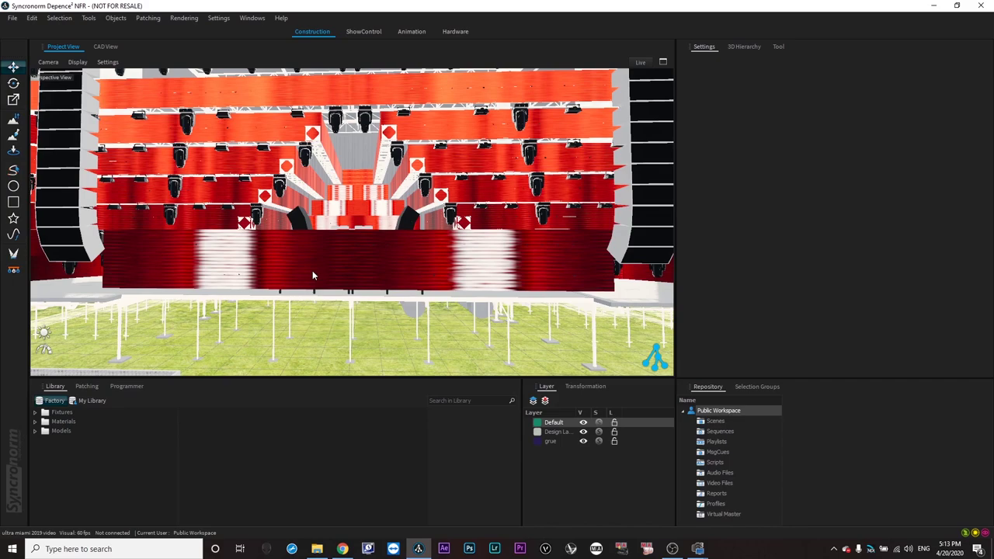
# - Select the LED screen below the DJ booth and add an NDI source to the project's video sources
pyautogui.click(313, 272)
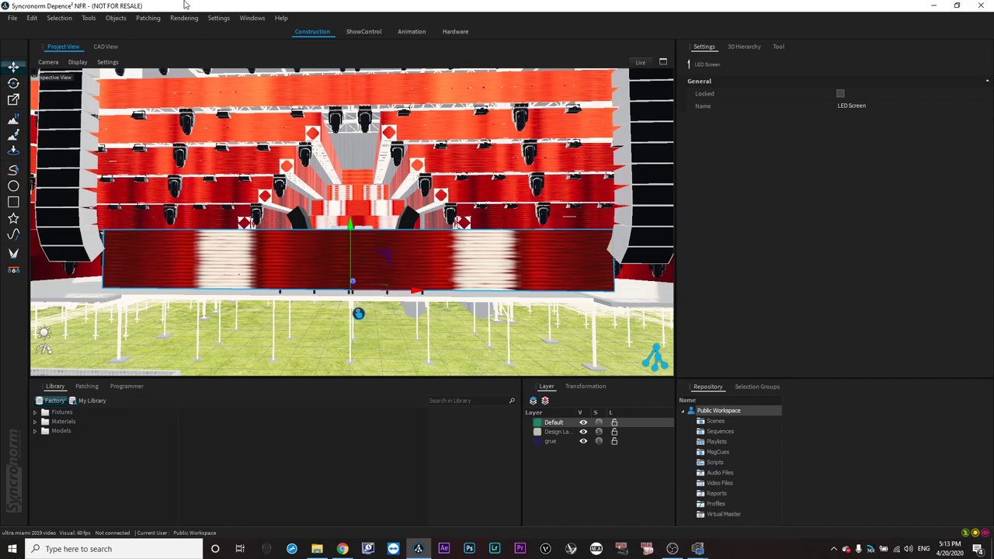
pyautogui.click(218, 20)
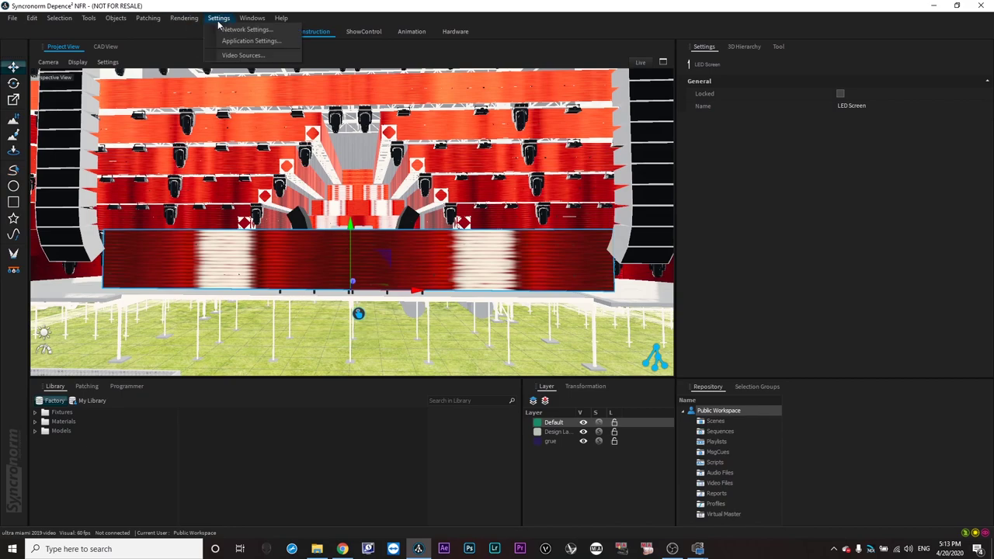
pyautogui.click(241, 55)
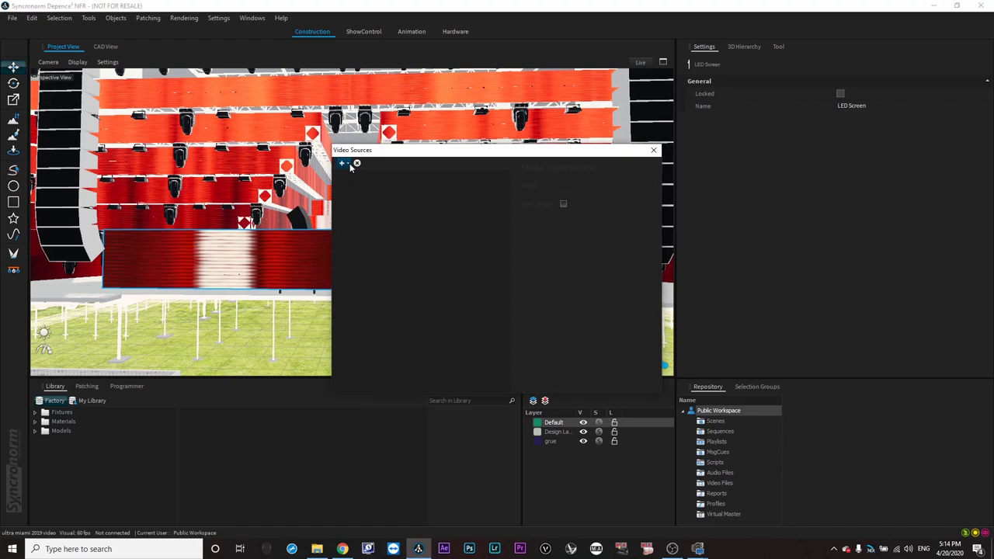
pyautogui.click(348, 164)
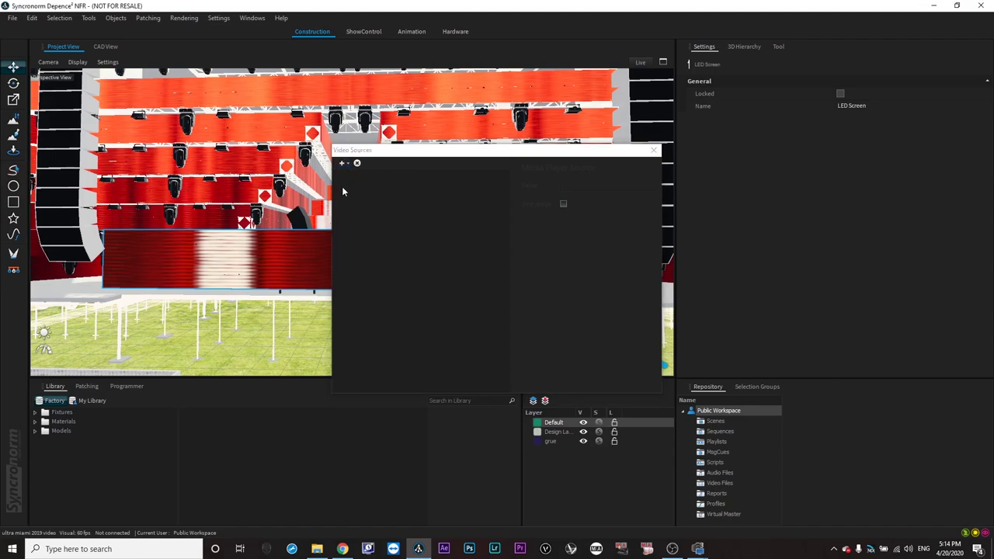
pyautogui.click(347, 166)
pyautogui.click(347, 165)
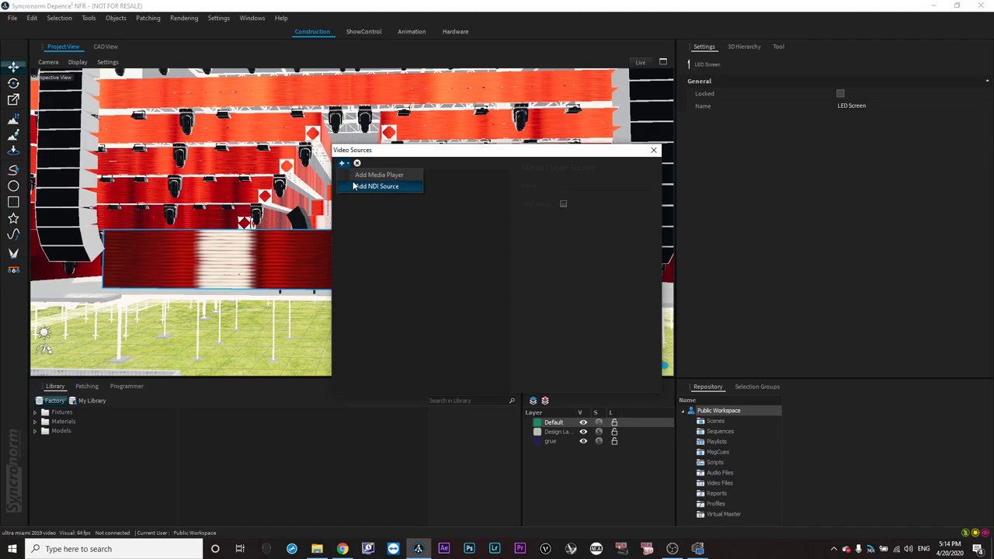
pyautogui.click(376, 187)
pyautogui.click(570, 257)
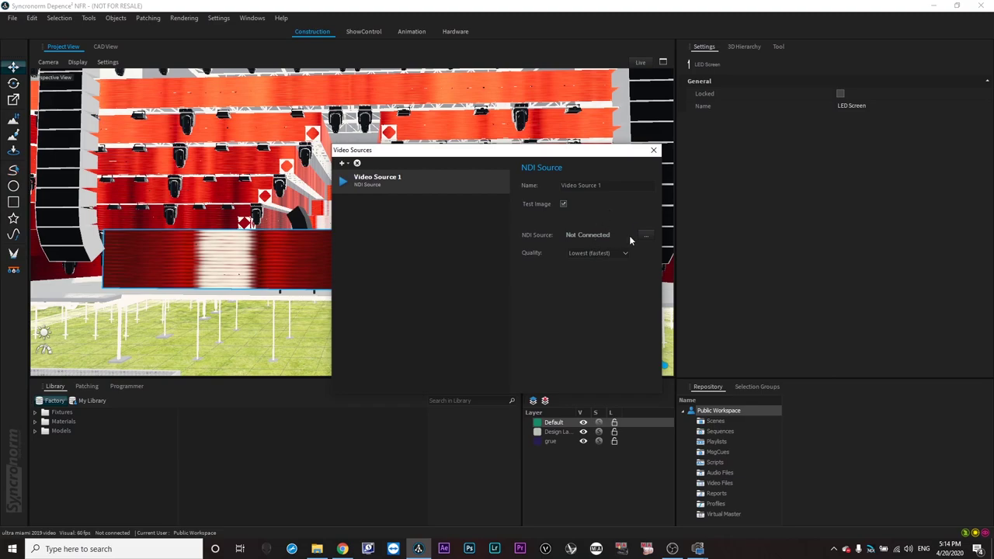
pyautogui.click(653, 150)
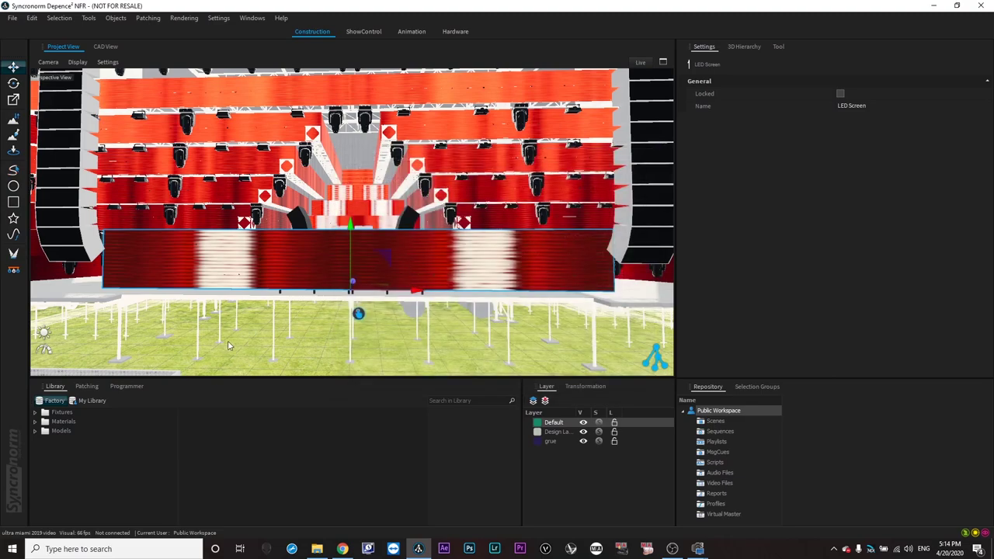
# - Enter the front LED screen's group and change its mesh material type from PBR Material to Video Wall
pyautogui.doubleClick(327, 276)
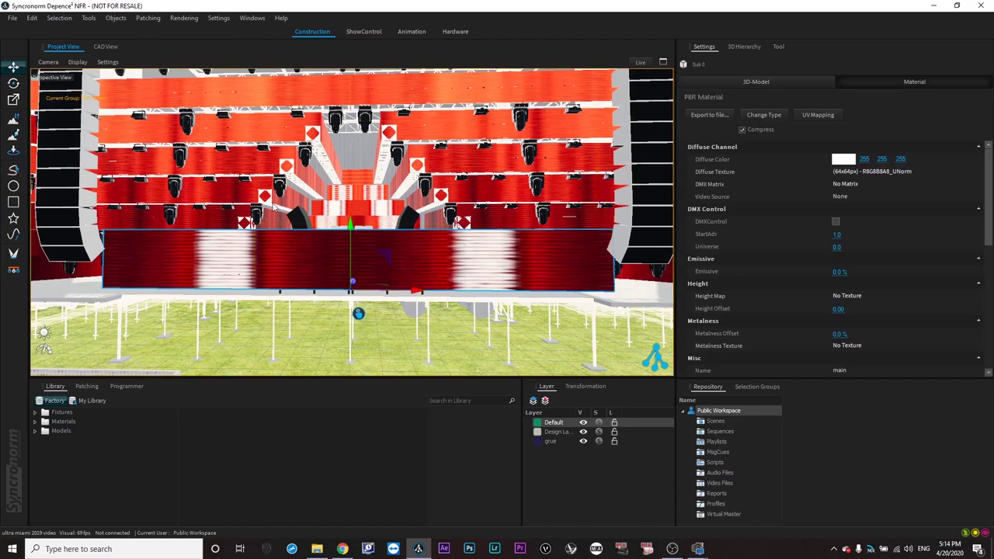
pyautogui.click(831, 85)
pyautogui.click(839, 83)
pyautogui.click(827, 85)
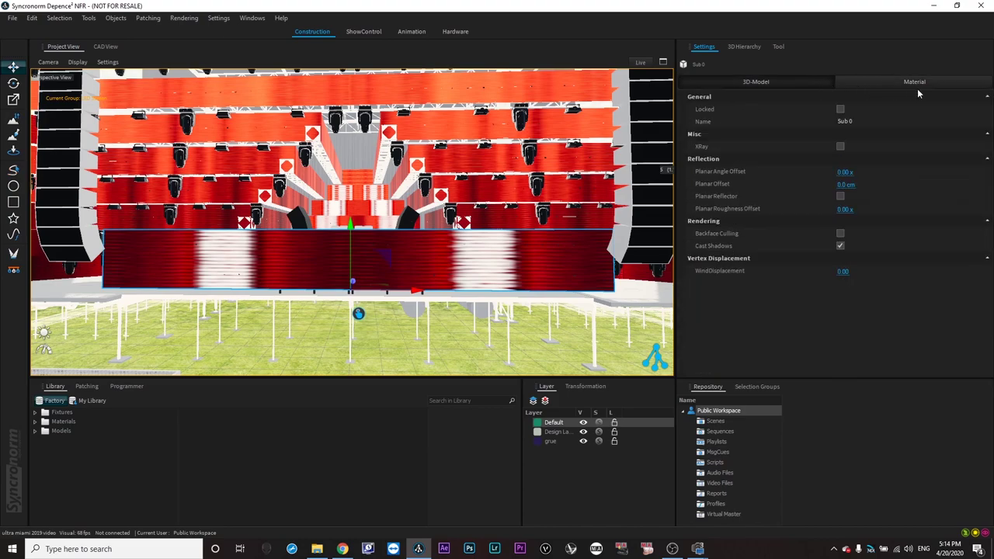
pyautogui.click(889, 84)
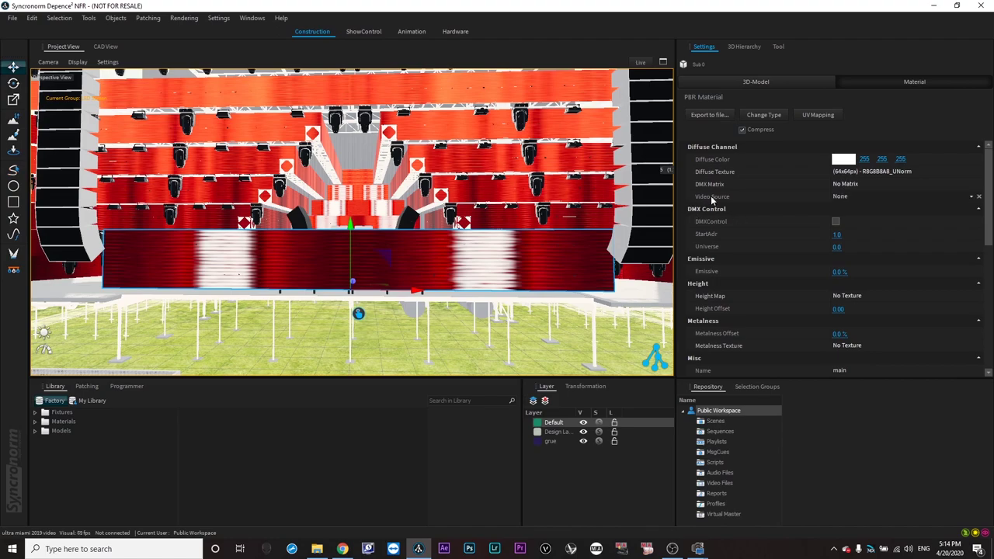
pyautogui.click(773, 119)
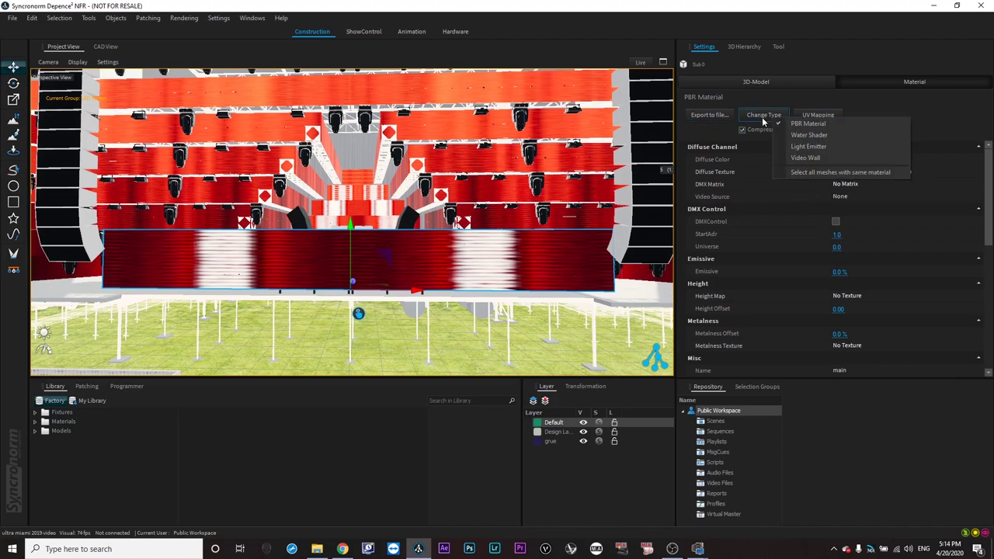
pyautogui.click(806, 159)
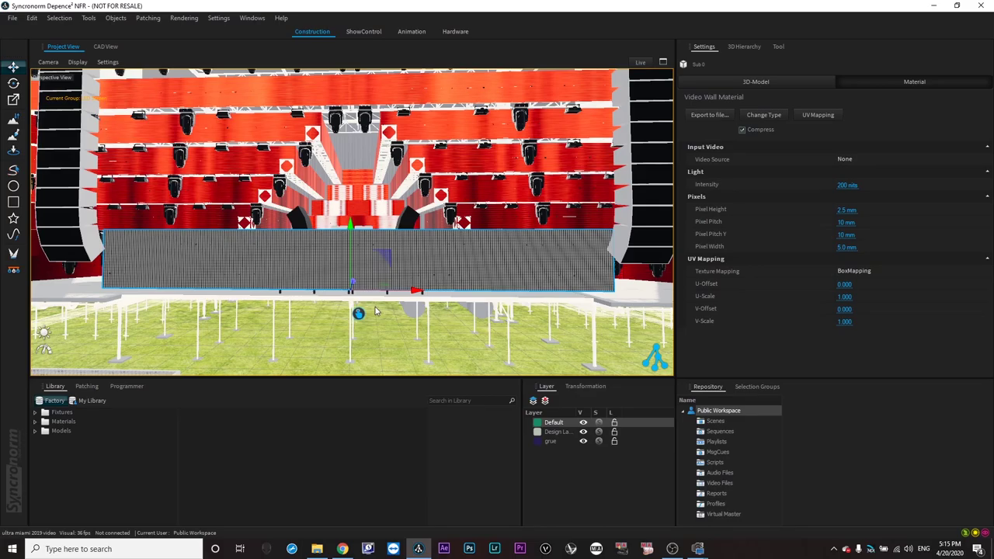
# - Assign Video Source 1 as the input video of the front LED screen's Video Wall material
pyautogui.scroll(2, 370, 294)
pyautogui.scroll(-3, 369, 237)
pyautogui.scroll(2, 369, 237)
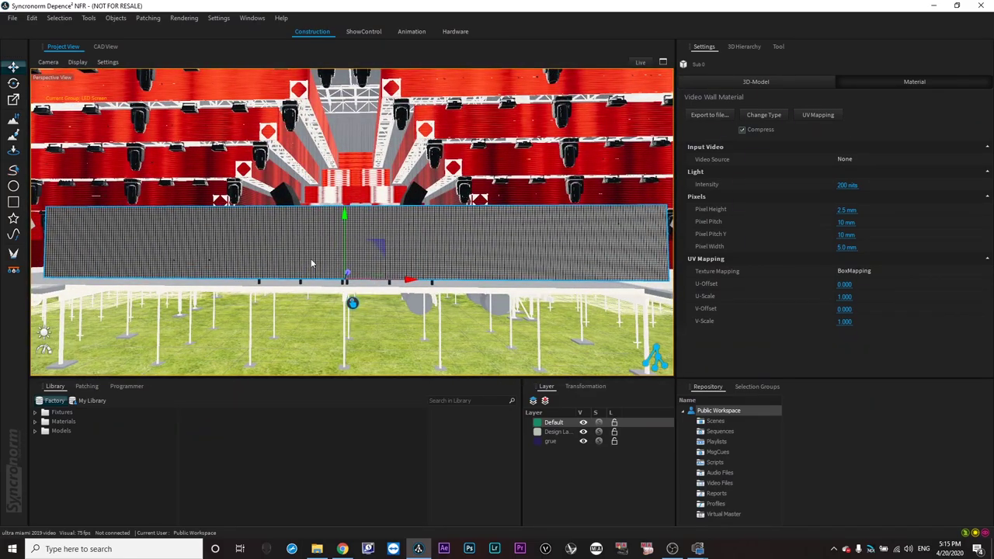
pyautogui.scroll(-2, 322, 231)
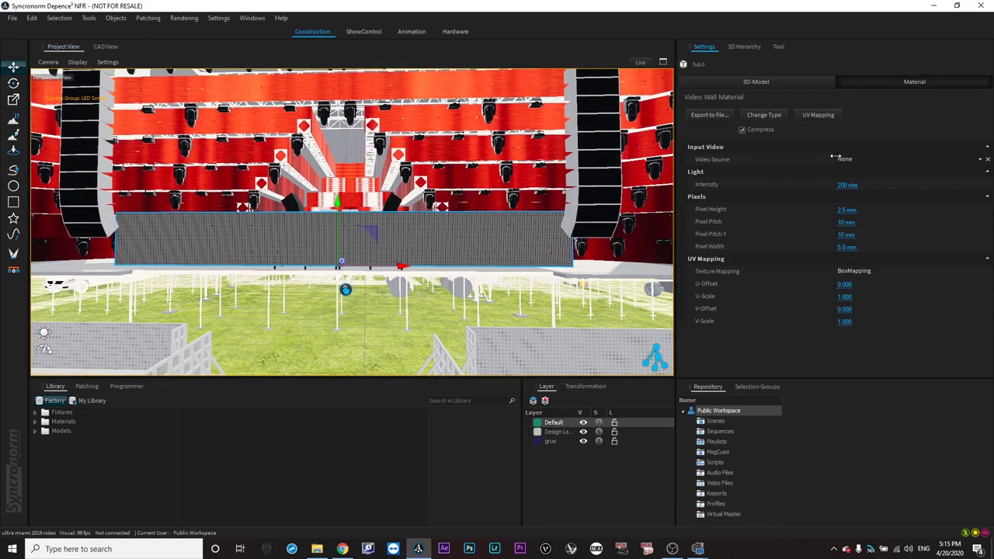
pyautogui.click(864, 159)
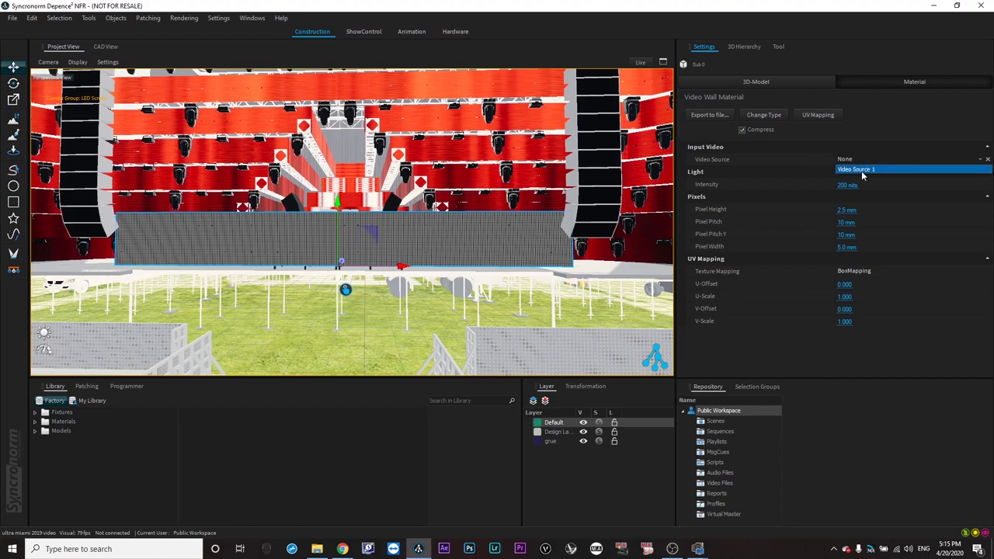
pyautogui.click(862, 170)
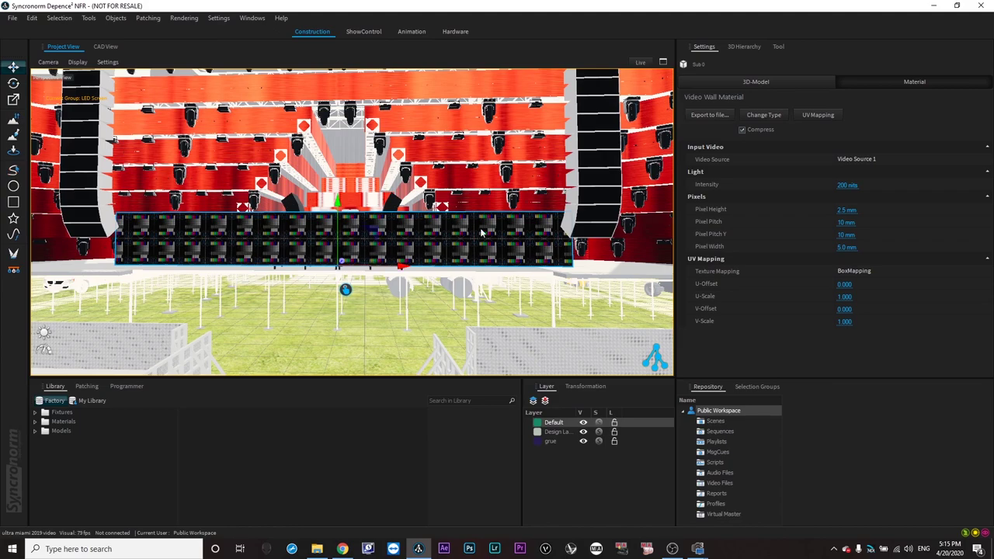
# - Map the front LED screen's surface in the UV Mapper with 1 row and 1 column
pyautogui.click(828, 117)
pyautogui.moveTo(400, 88); pyautogui.dragTo(657, 180)
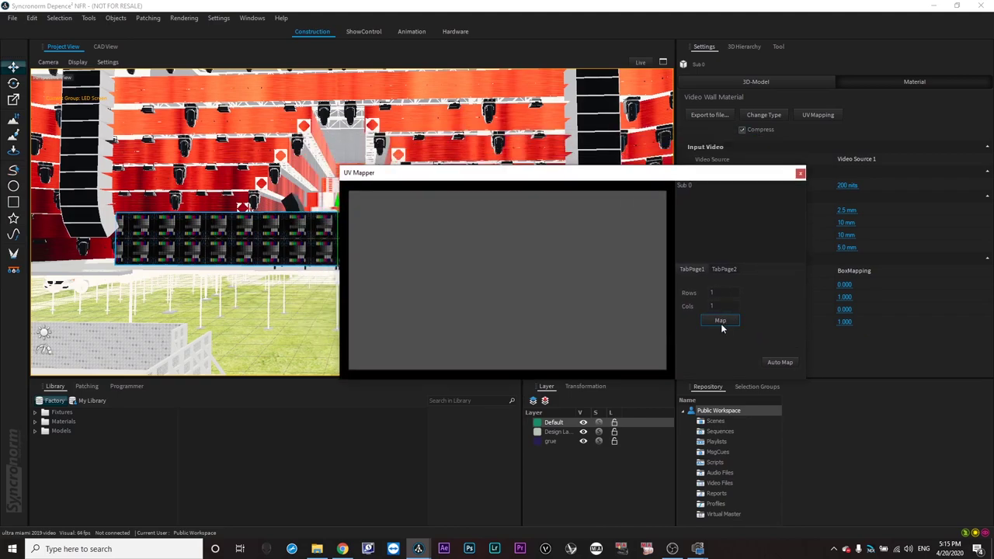
pyautogui.click(721, 324)
pyautogui.click(799, 174)
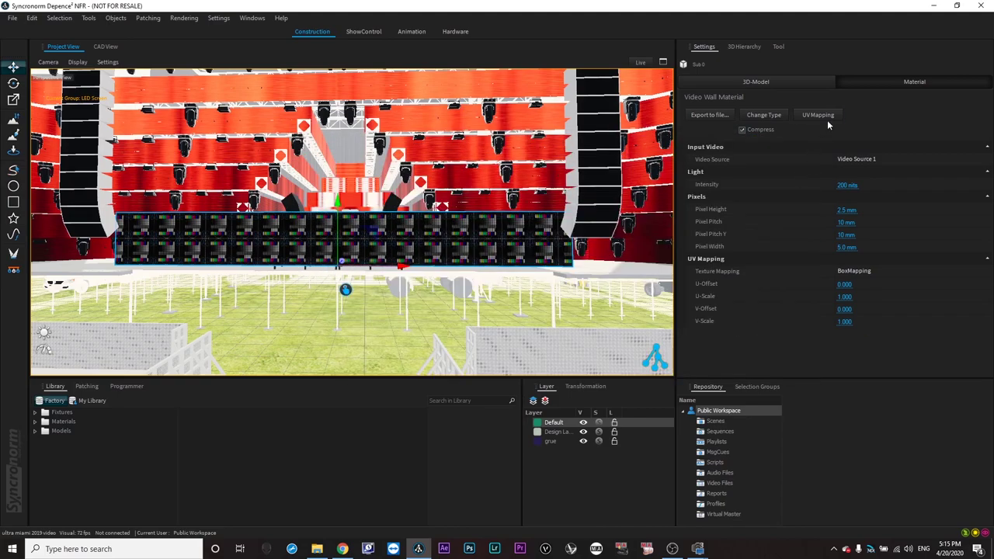
# - Examine the test image and individual LED pixels of the front video wall up close
pyautogui.scroll(1, 231, 246)
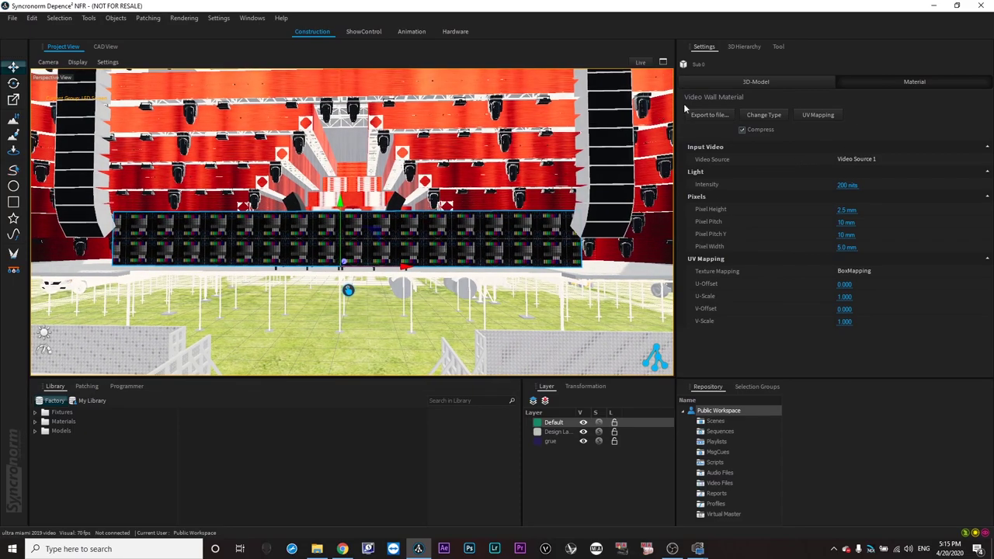
pyautogui.scroll(5, 245, 280)
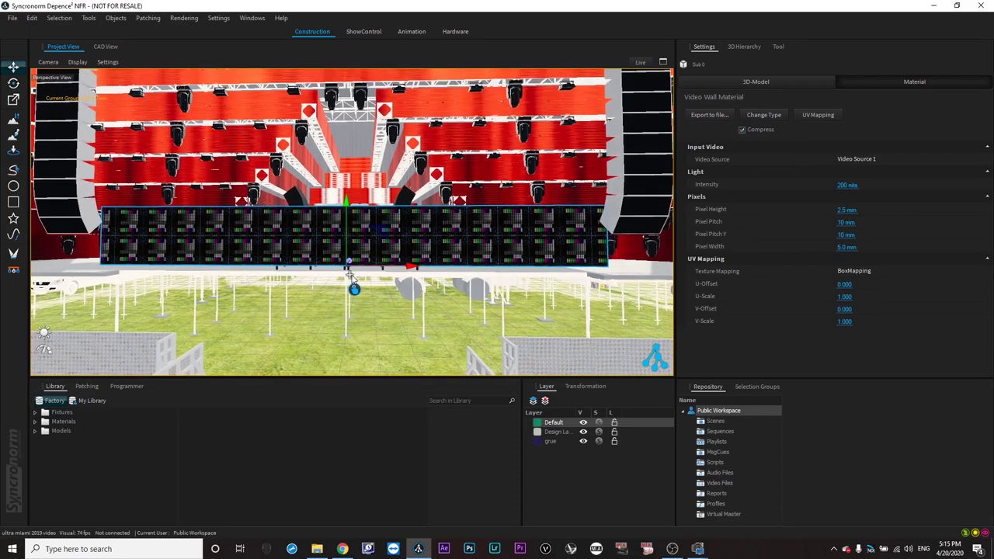
pyautogui.scroll(10, 321, 211)
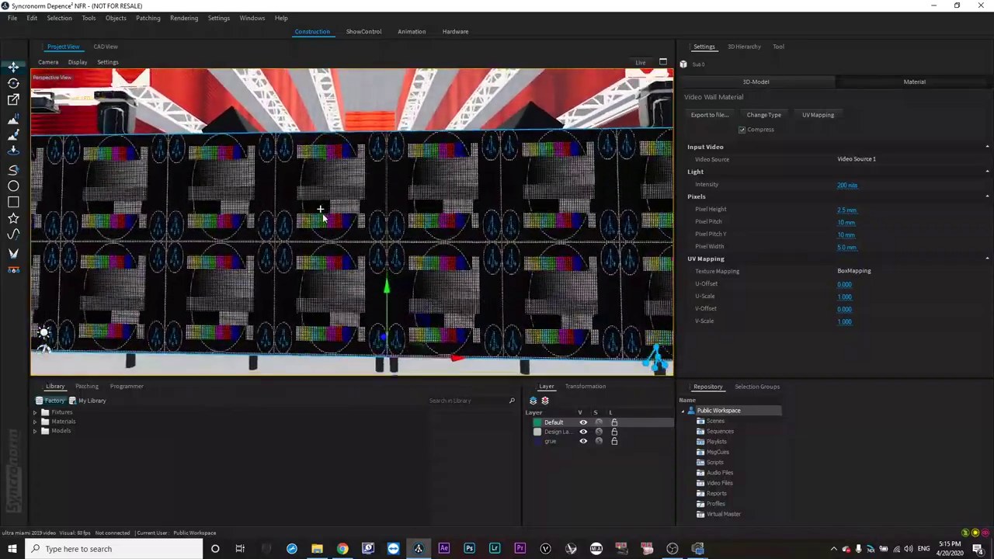
pyautogui.scroll(5, 337, 241)
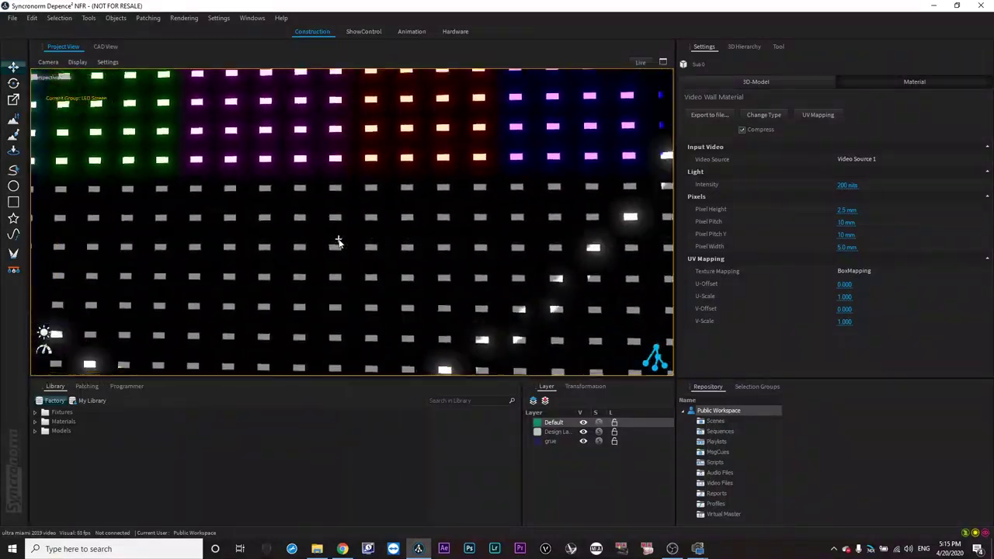
# - Set the front video wall's pixel height to 37.5 mm, width to 45.0 mm, pitch to 9 mm and pitch Y to 45 mm
pyautogui.scroll(-3, 333, 240)
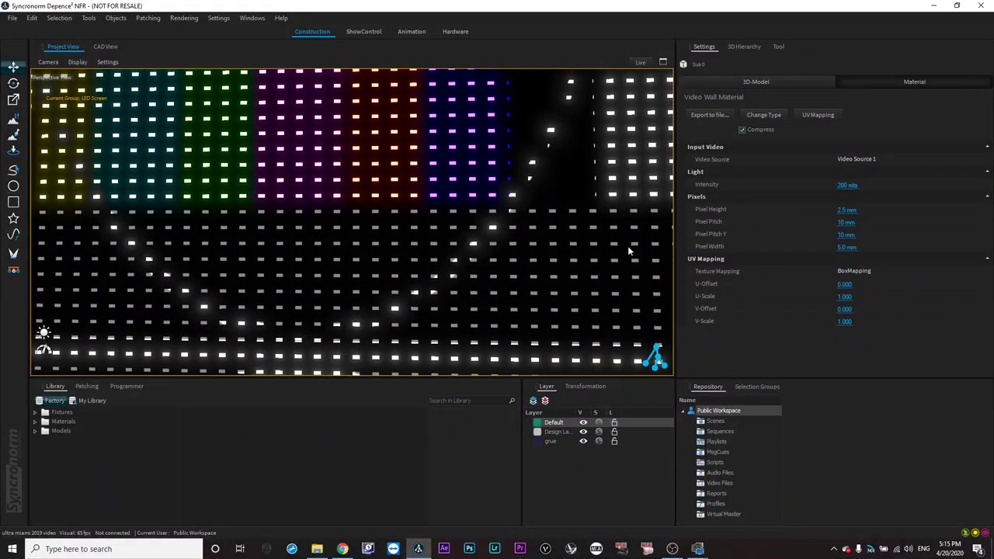
pyautogui.scroll(-5, 634, 248)
pyautogui.scroll(6, 389, 204)
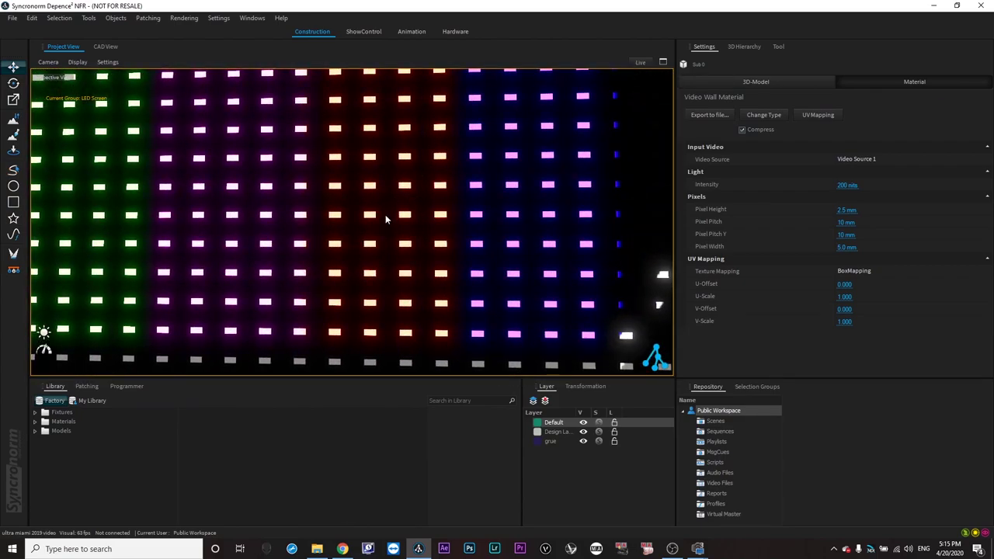
pyautogui.scroll(-5, 385, 216)
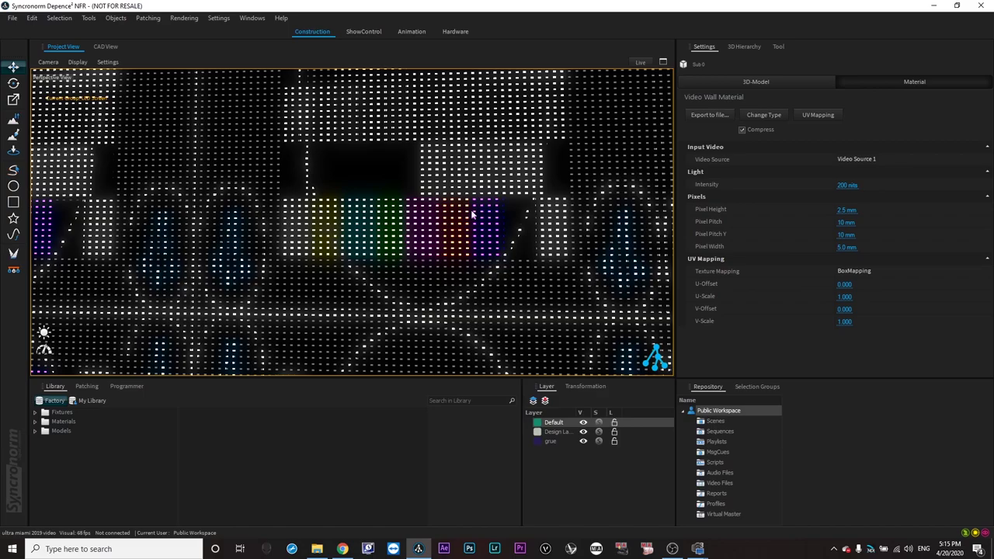
pyautogui.moveTo(850, 213); pyautogui.dragTo(853, 249)
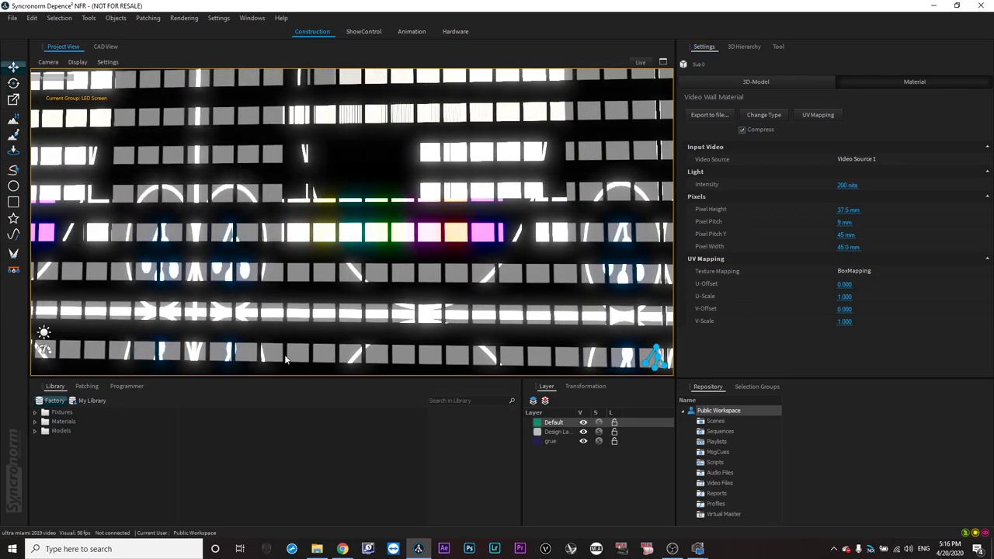
# - Raise the front video wall's light intensity to 293 nits
pyautogui.scroll(-8, 296, 280)
pyautogui.scroll(8, 374, 244)
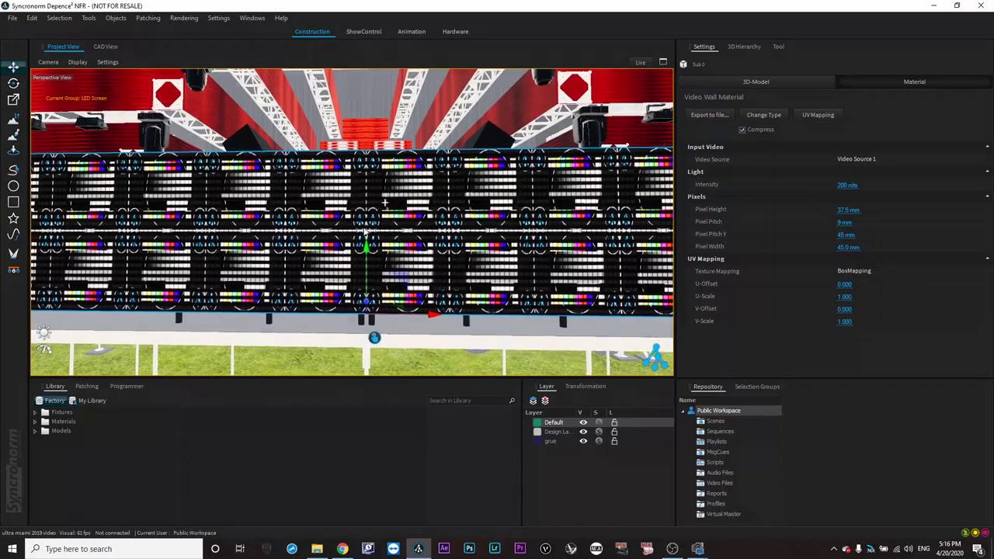
pyautogui.scroll(-6, 366, 270)
pyautogui.scroll(-6, 380, 250)
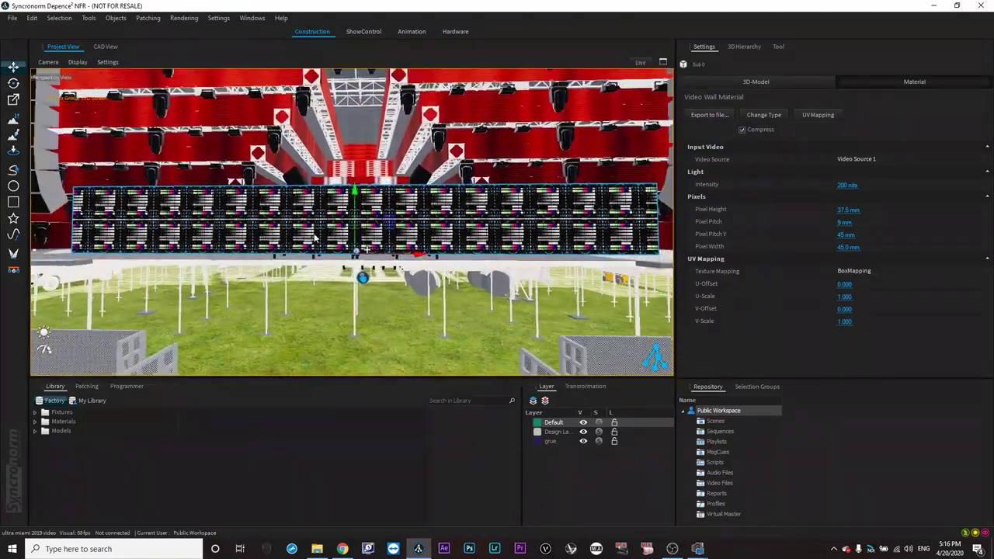
pyautogui.scroll(8, 289, 237)
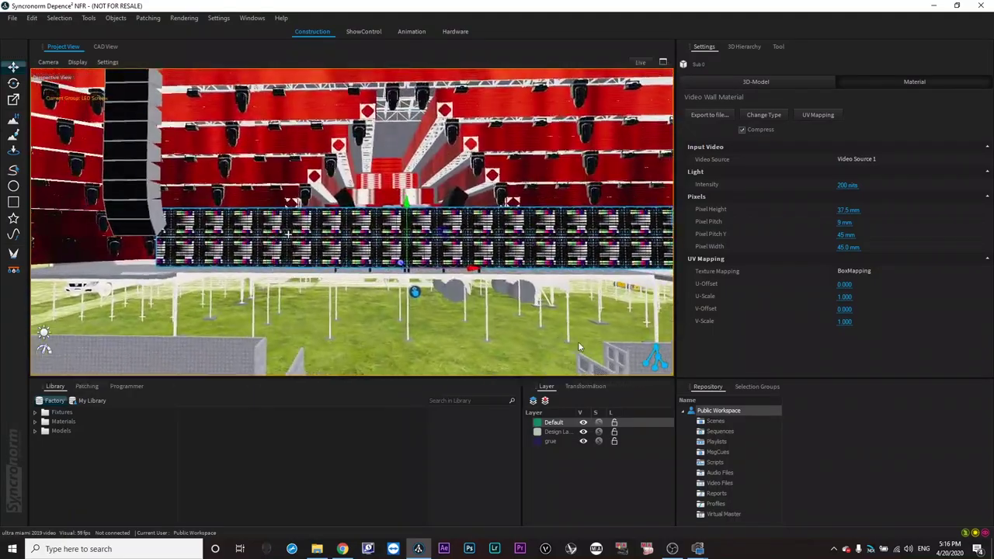
pyautogui.scroll(5, 354, 255)
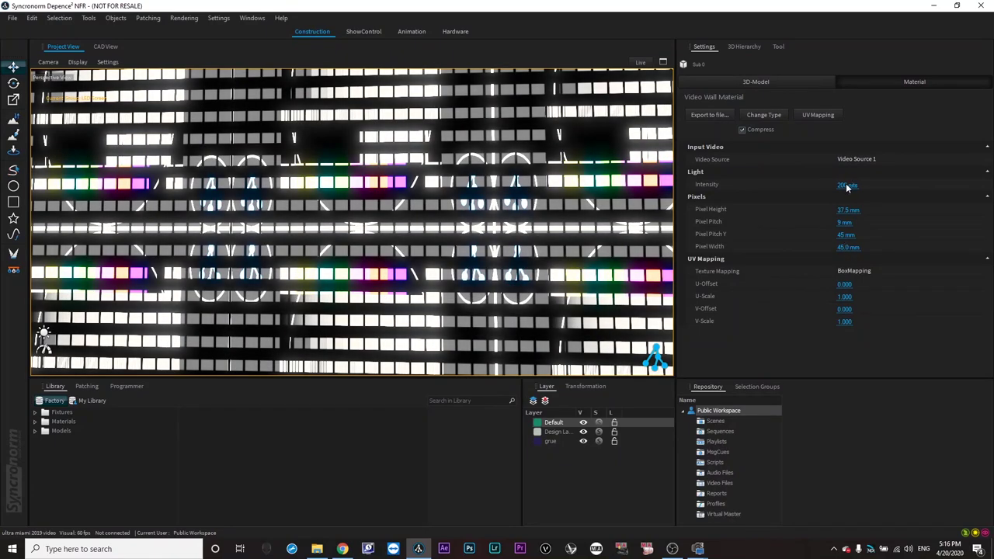
pyautogui.moveTo(886, 181); pyautogui.dragTo(828, 119)
# - Lower the sun to its lowest elevation so the whole stage is in darkness
pyautogui.click(45, 333)
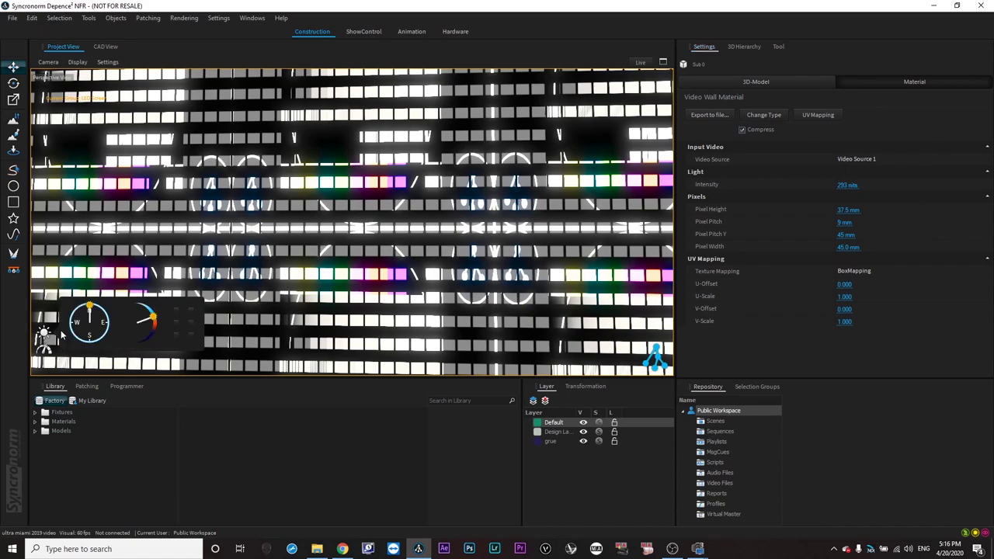
pyautogui.moveTo(153, 321); pyautogui.dragTo(124, 367)
pyautogui.scroll(-10, 353, 247)
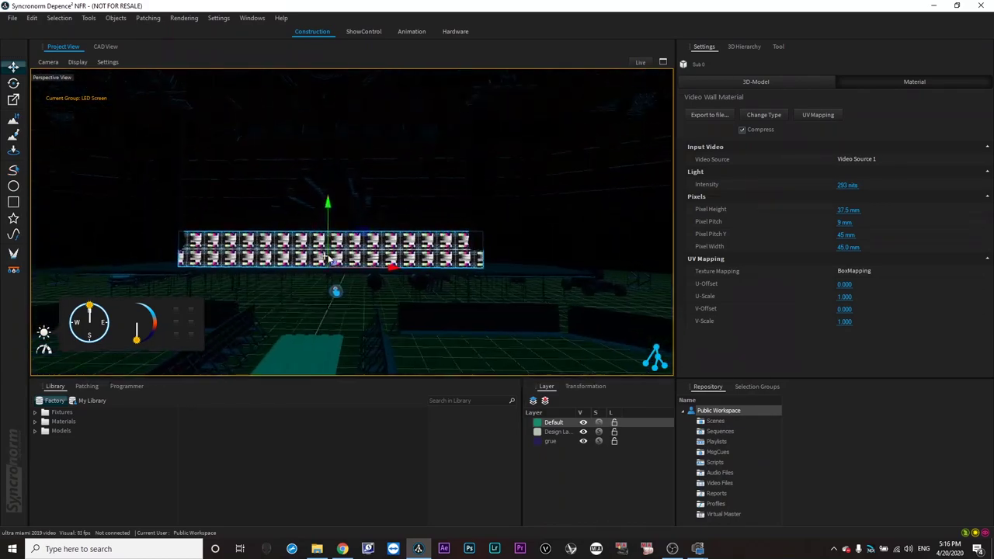
pyautogui.scroll(-4, 326, 258)
# - Set the front video wall's light intensity to 1 nit
pyautogui.moveTo(848, 185); pyautogui.dragTo(815, 185)
pyautogui.click(855, 183)
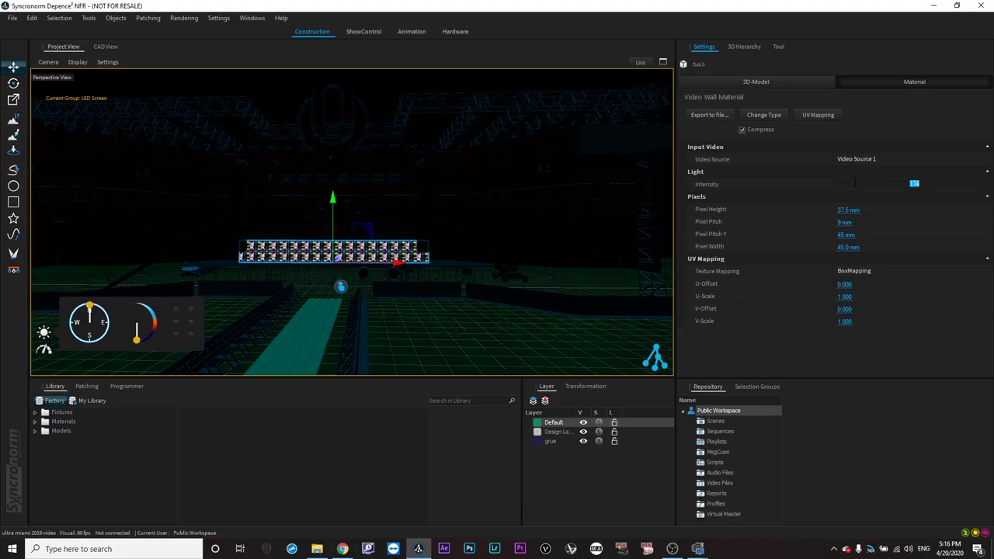
pyautogui.write('1')
pyautogui.press('Return')
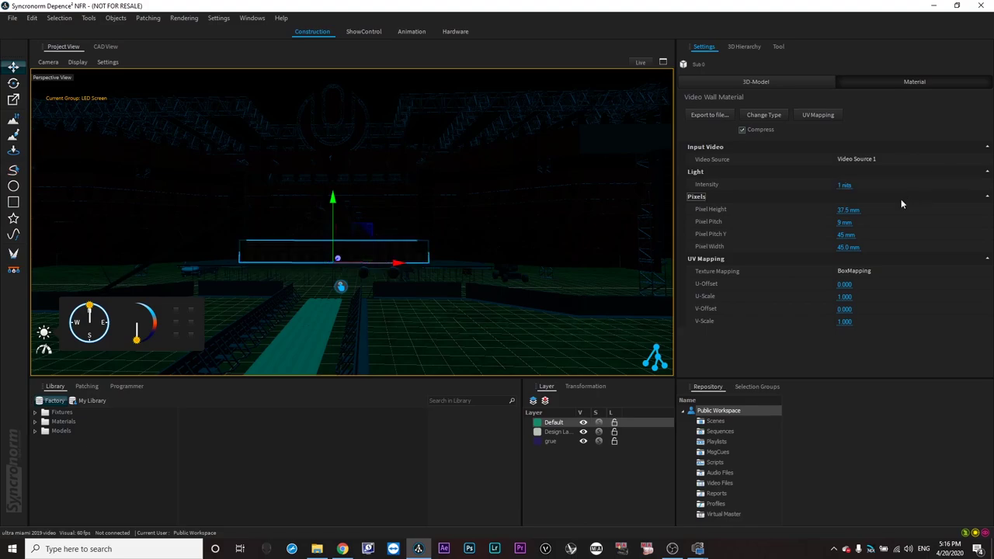
# - Set the front video wall's light intensity to 109 nits and check the whole wall in the dark scene
pyautogui.moveTo(848, 187); pyautogui.dragTo(910, 167)
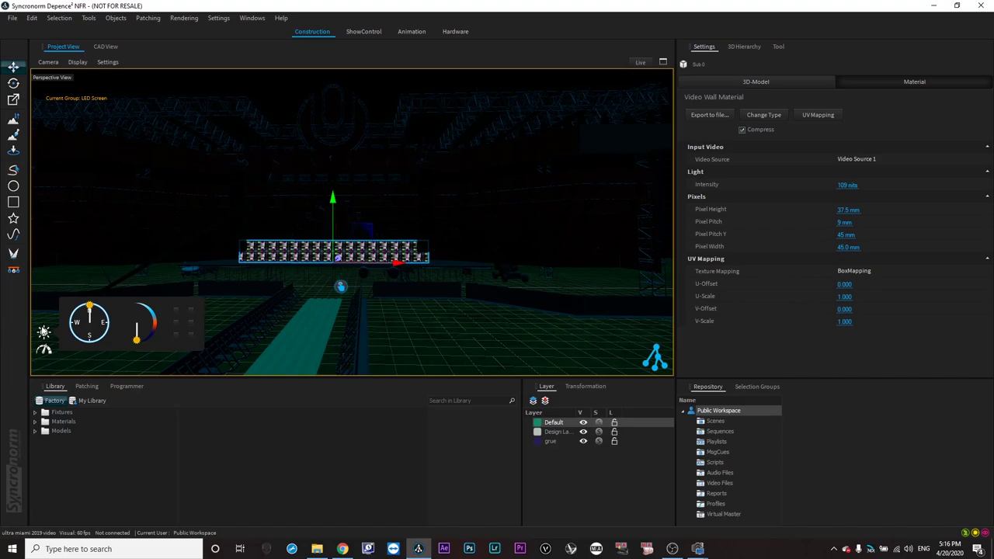
pyautogui.scroll(7, 233, 285)
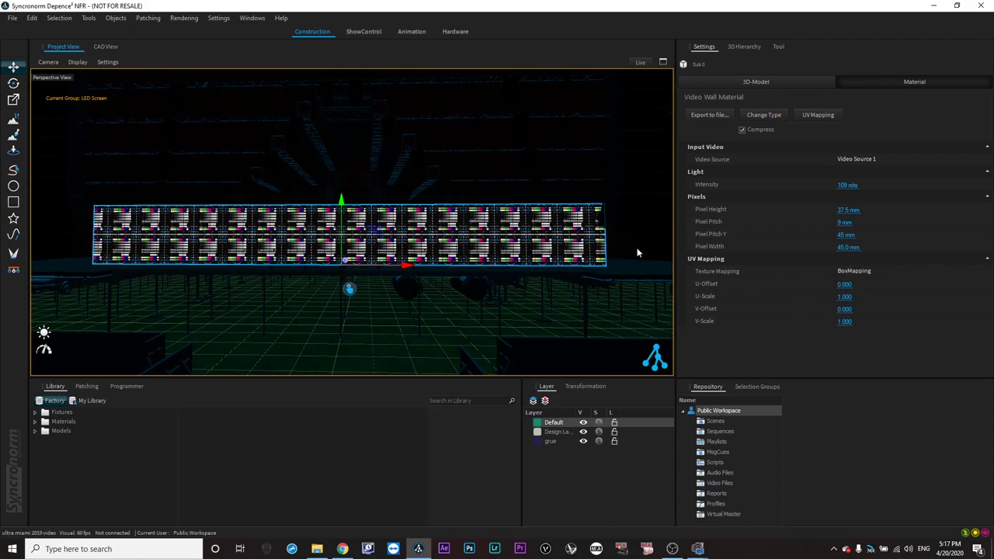
pyautogui.scroll(3, 351, 232)
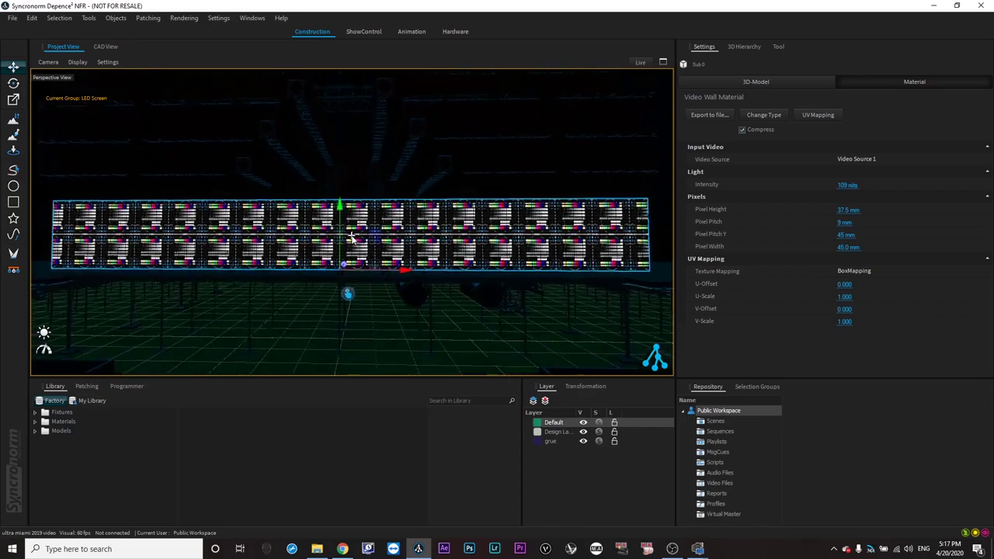
pyautogui.scroll(-5, 349, 229)
pyautogui.scroll(2, 327, 243)
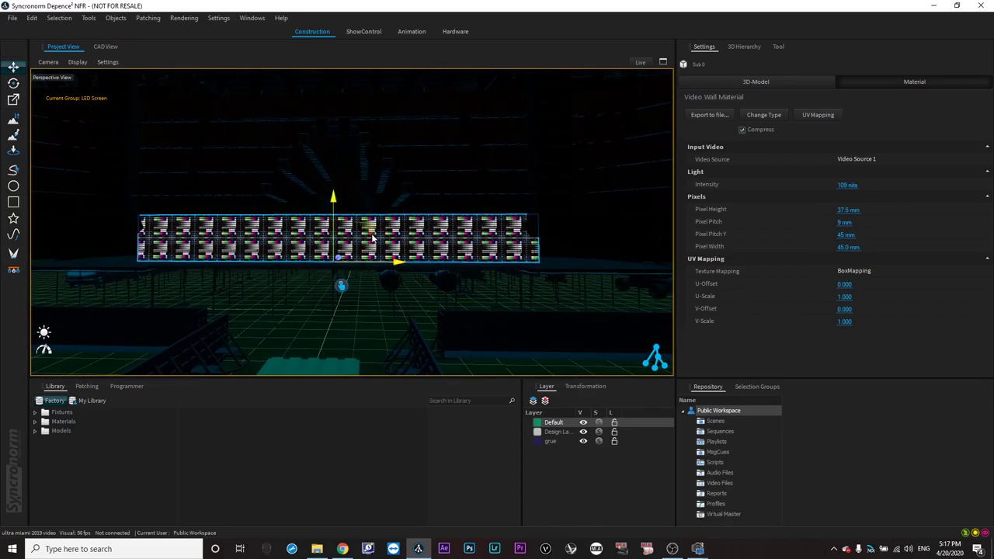
# - Close the Ultra Miami project and open the empty project 555
pyautogui.click(13, 18)
pyautogui.click(41, 48)
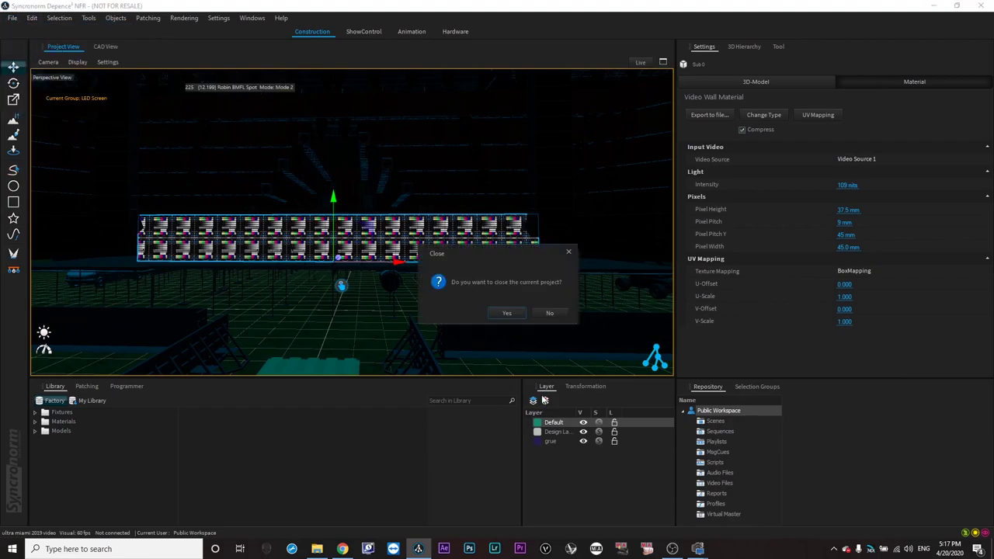
pyautogui.click(506, 314)
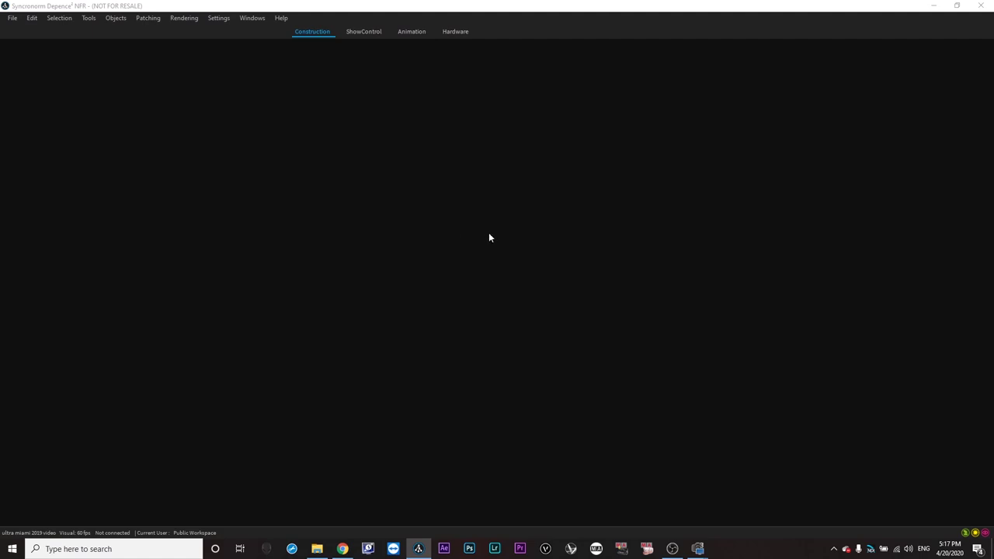
pyautogui.click(111, 134)
pyautogui.doubleClick(110, 134)
pyautogui.doubleClick(129, 94)
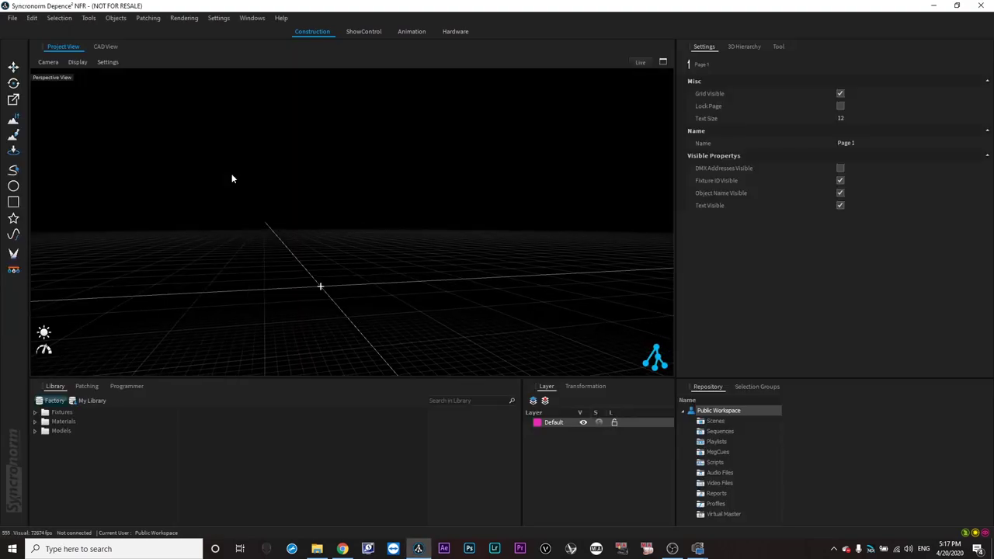
# - Add a plane to the scene and move it along X to about 111 cm
pyautogui.moveTo(345, 250); pyautogui.dragTo(209, 186, button='middle')
pyautogui.click(118, 19)
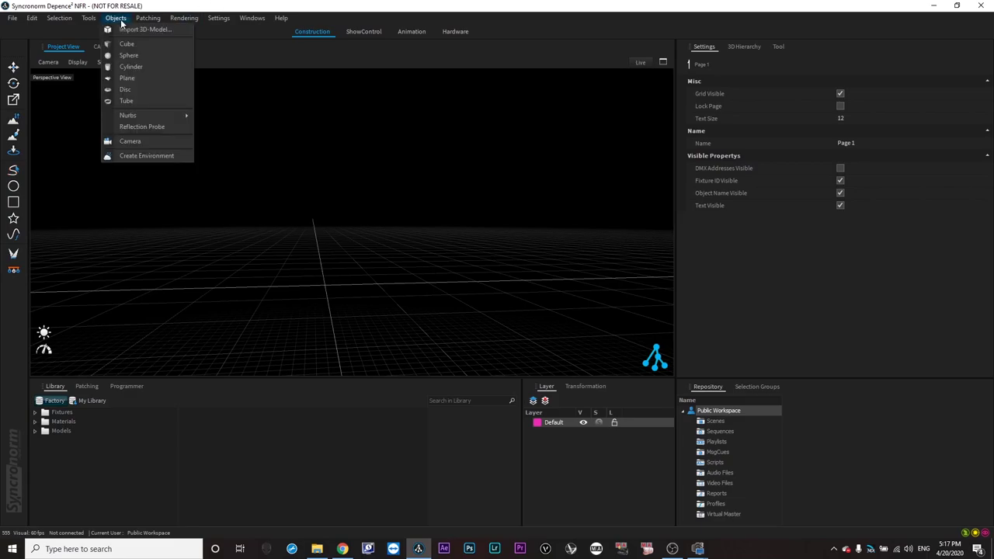
pyautogui.click(127, 80)
pyautogui.scroll(5, 319, 297)
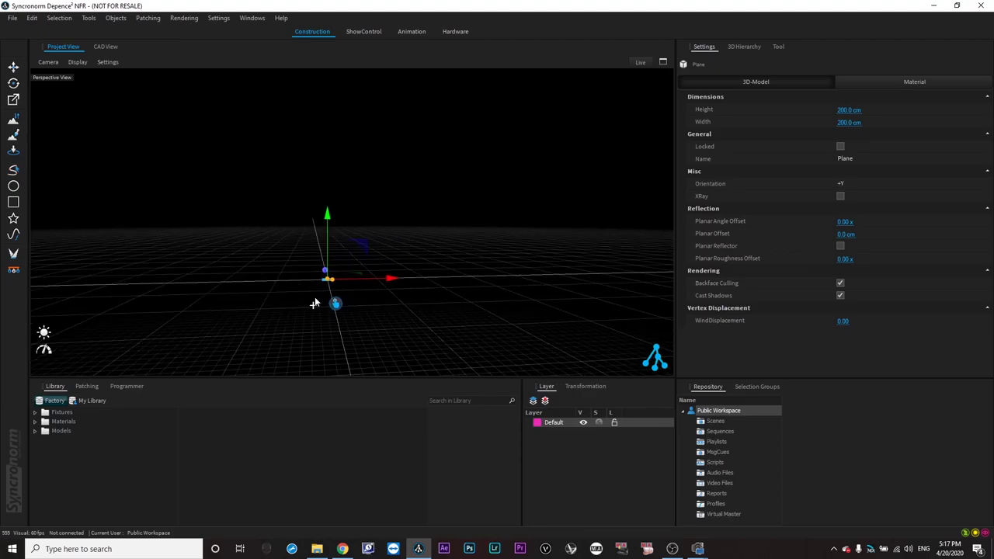
pyautogui.moveTo(322, 273); pyautogui.dragTo(356, 282, button='right')
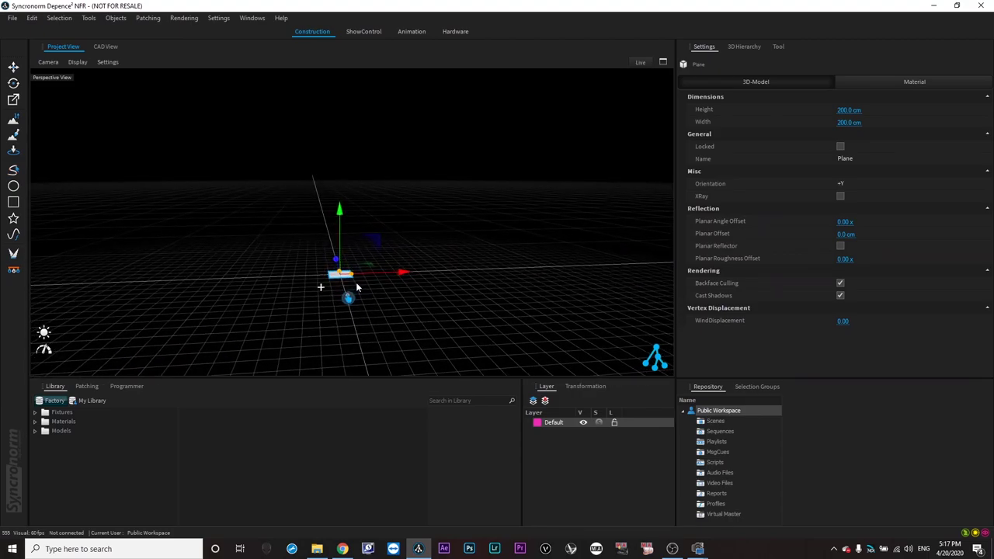
pyautogui.moveTo(351, 278)
pyautogui.mouseDown()
pyautogui.moveTo(383, 276)
pyautogui.moveTo(362, 276)
pyautogui.mouseUp()
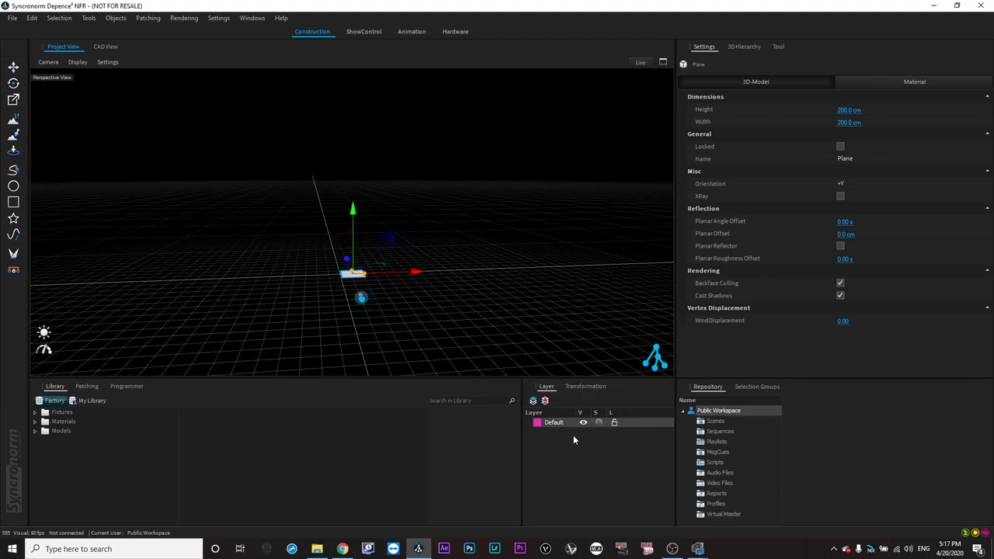
# - Rotate the plane to 270° about X so that it stands upright
pyautogui.click(584, 386)
pyautogui.click(619, 410)
pyautogui.click(619, 411)
pyautogui.click(619, 411)
pyautogui.click(619, 410)
pyautogui.click(619, 410)
pyautogui.click(619, 411)
pyautogui.click(619, 411)
pyautogui.moveTo(620, 415); pyautogui.dragTo(620, 414)
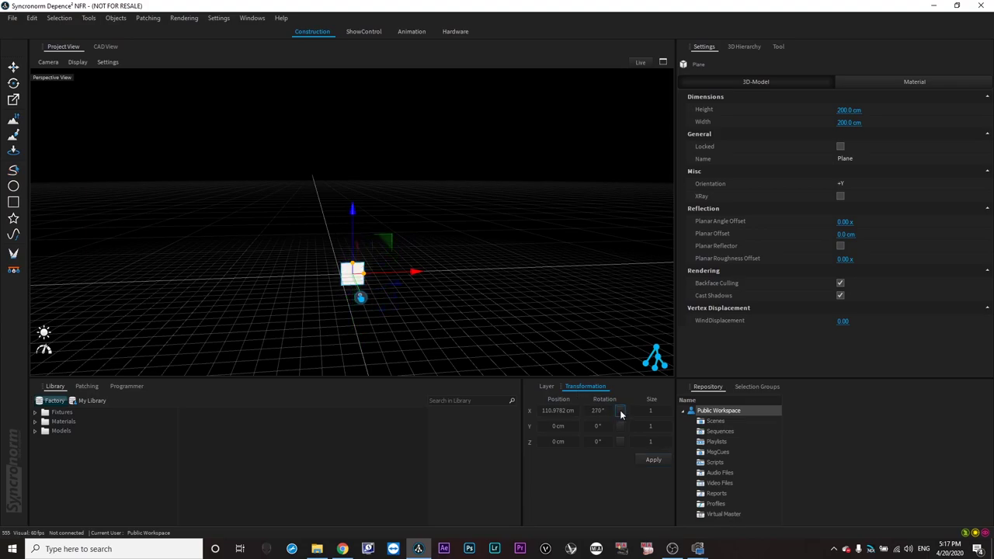
# - Enlarge the upright plane to about 3203 cm high and 1709 cm wide
pyautogui.moveTo(415, 272); pyautogui.dragTo(449, 275)
pyautogui.moveTo(353, 270); pyautogui.dragTo(330, 82)
pyautogui.scroll(-3, 258, 143)
# - Try to raise the enlarged plane to about 9560 cm along Y, and undo the move
pyautogui.moveTo(334, 175); pyautogui.dragTo(315, 151)
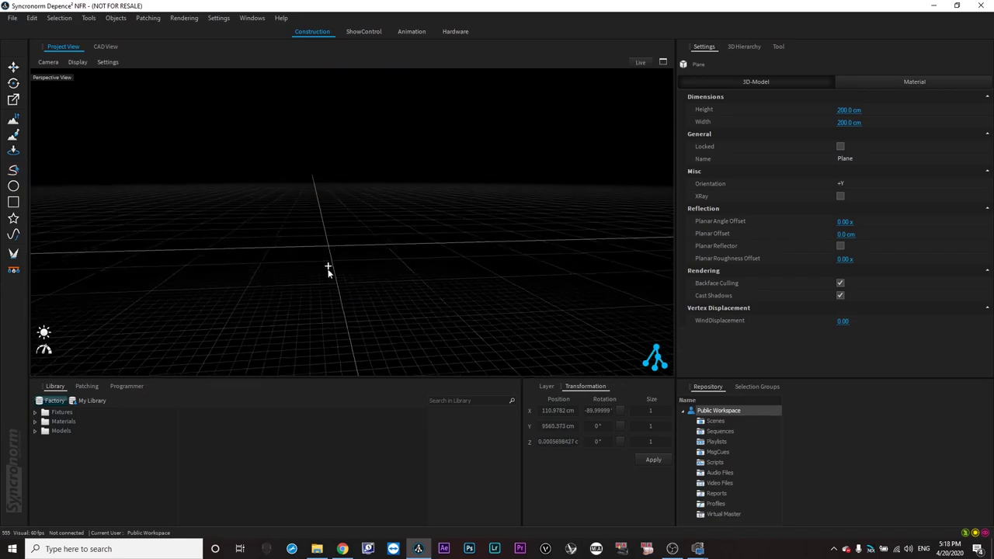
pyautogui.moveTo(328, 265); pyautogui.dragTo(322, 458, button='middle')
pyautogui.moveTo(297, 254); pyautogui.dragTo(349, 369, button='middle')
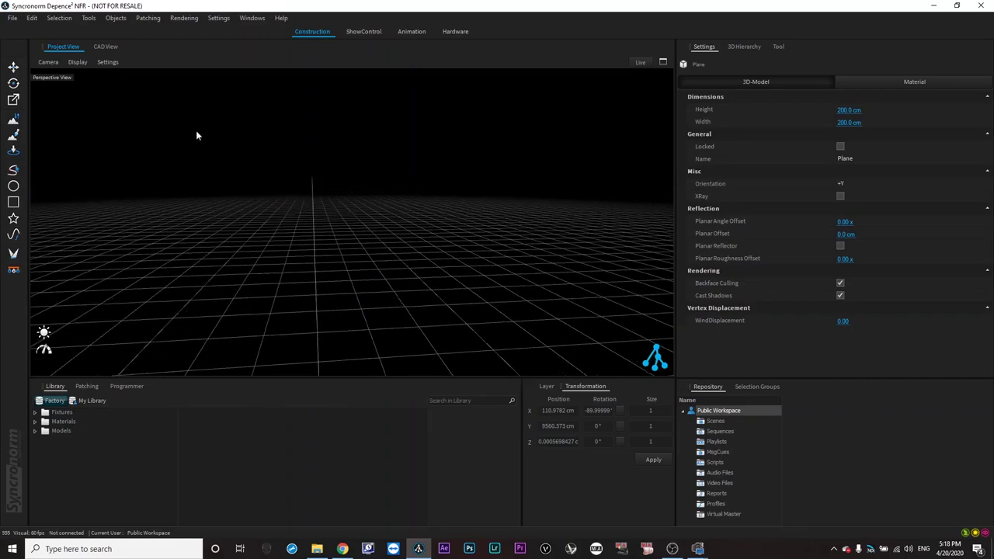
pyautogui.click(59, 18)
pyautogui.moveTo(33, 19)
pyautogui.click(62, 30)
# - Raise the plane above the ground to a Y position of about 2426 cm and keep it selected
pyautogui.moveTo(324, 357); pyautogui.dragTo(283, 195)
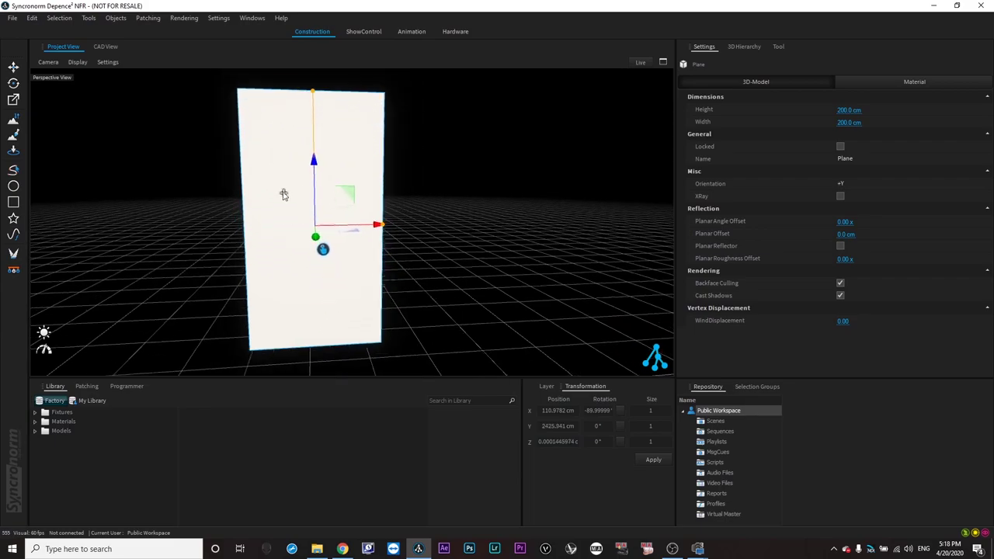
pyautogui.scroll(-4, 281, 197)
pyautogui.scroll(4, 214, 247)
pyautogui.scroll(-2, 210, 226)
pyautogui.click(401, 124)
pyautogui.click(311, 163)
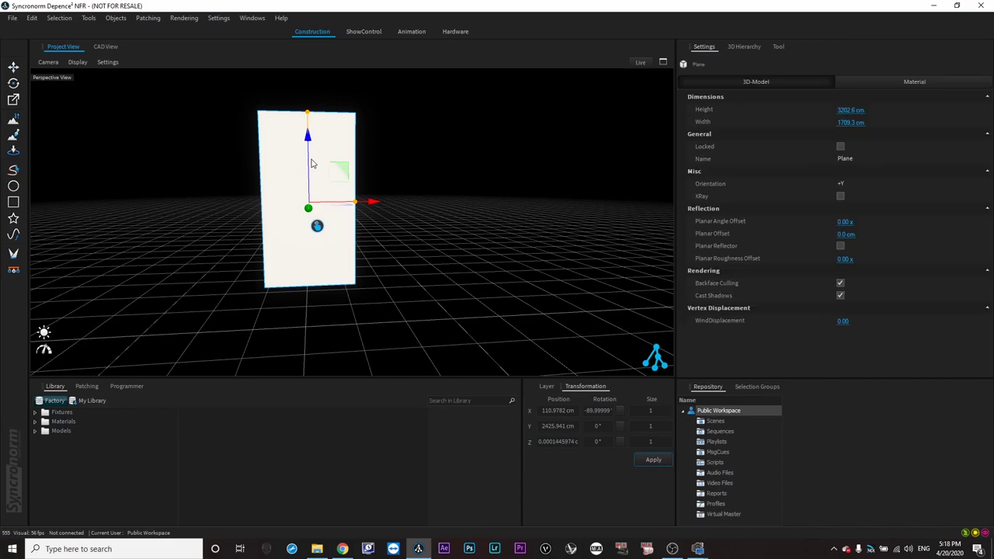
# - Add a Media Player video source named Video Source 1 and enable its test image
pyautogui.click(218, 17)
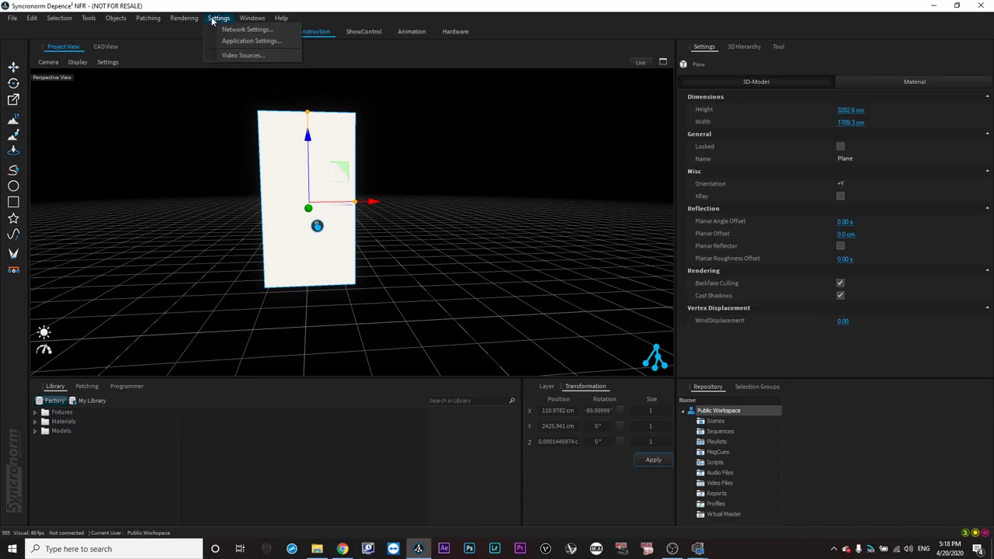
pyautogui.click(233, 55)
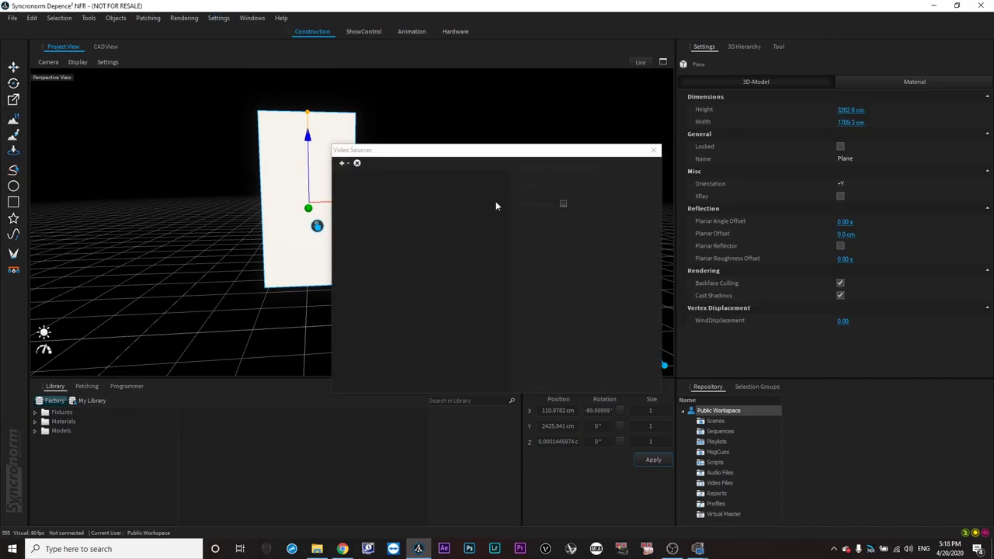
pyautogui.click(344, 163)
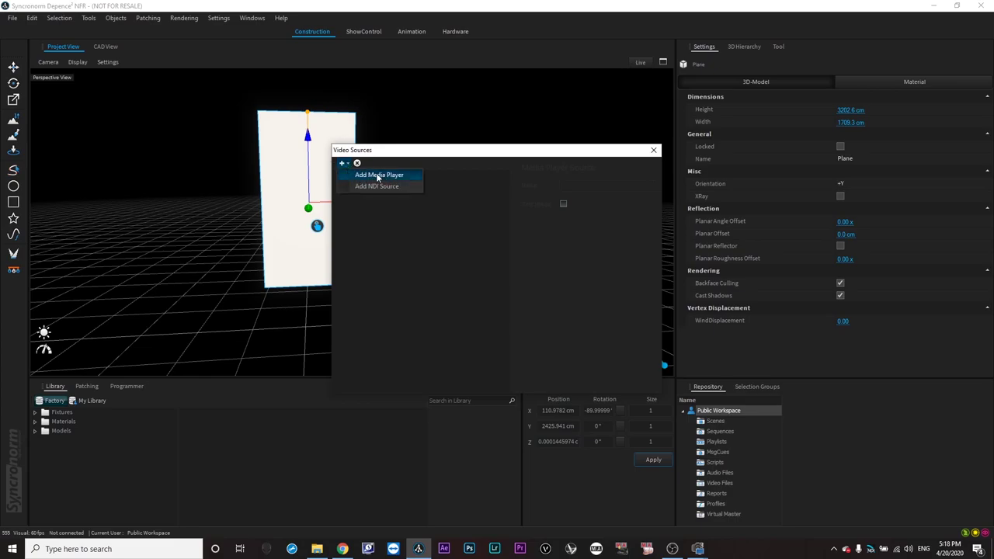
pyautogui.click(377, 176)
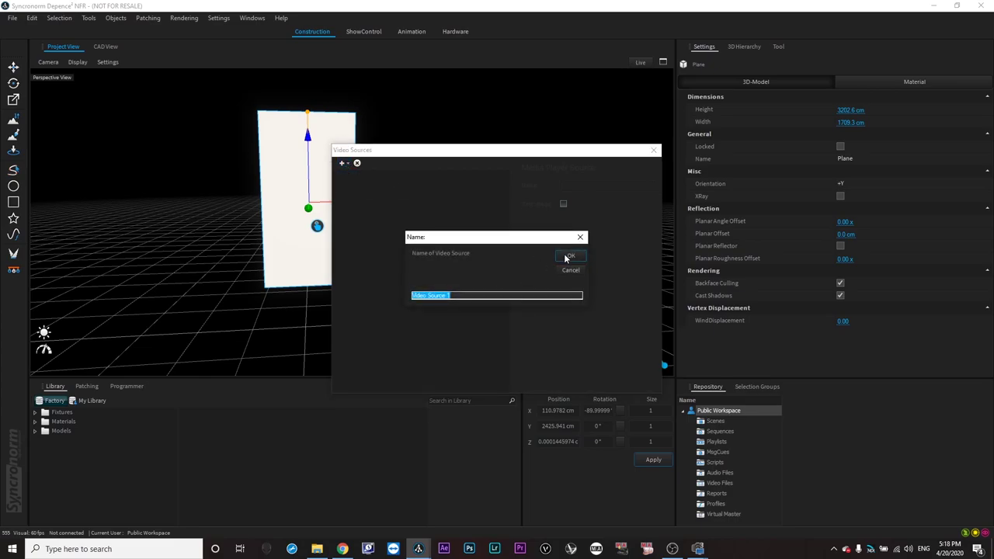
pyautogui.click(567, 257)
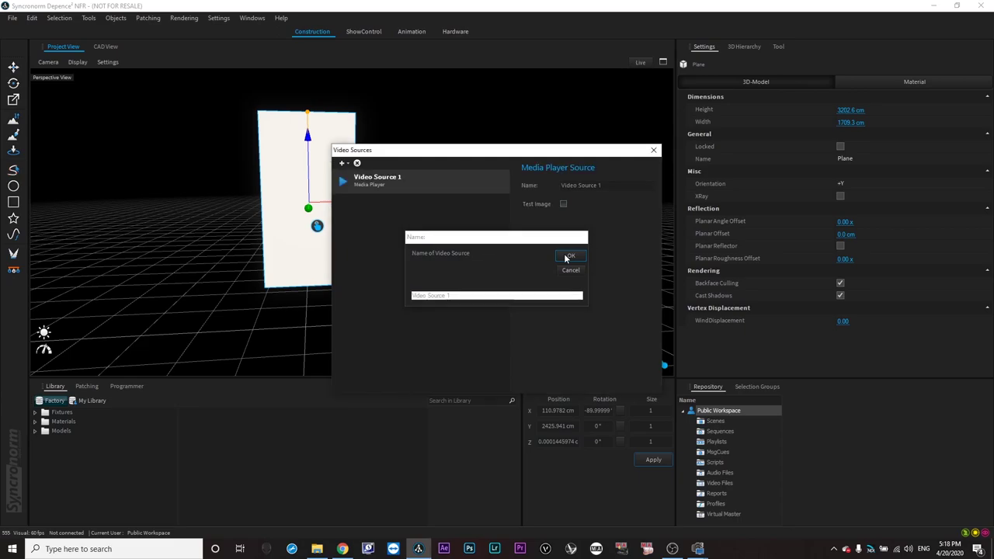
pyautogui.click(564, 204)
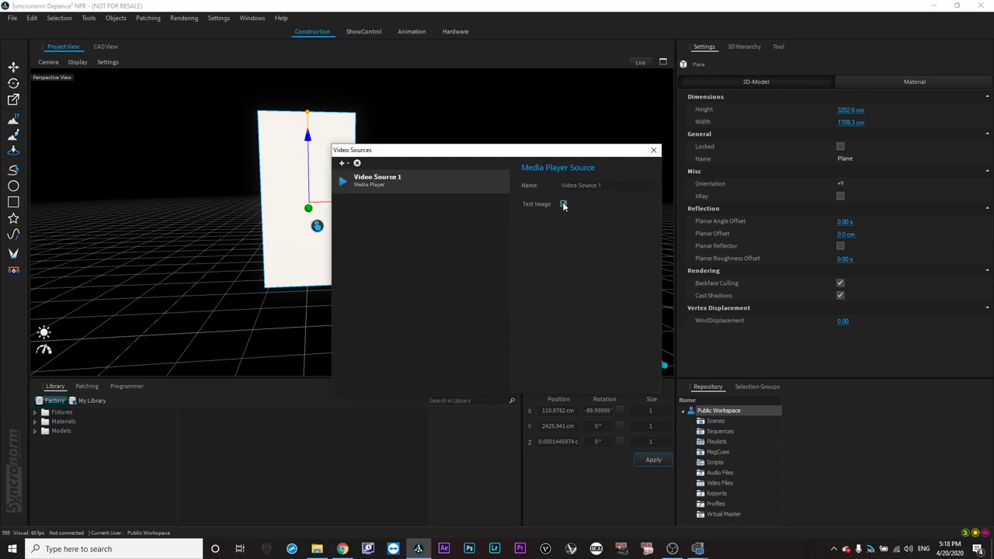
pyautogui.click(654, 150)
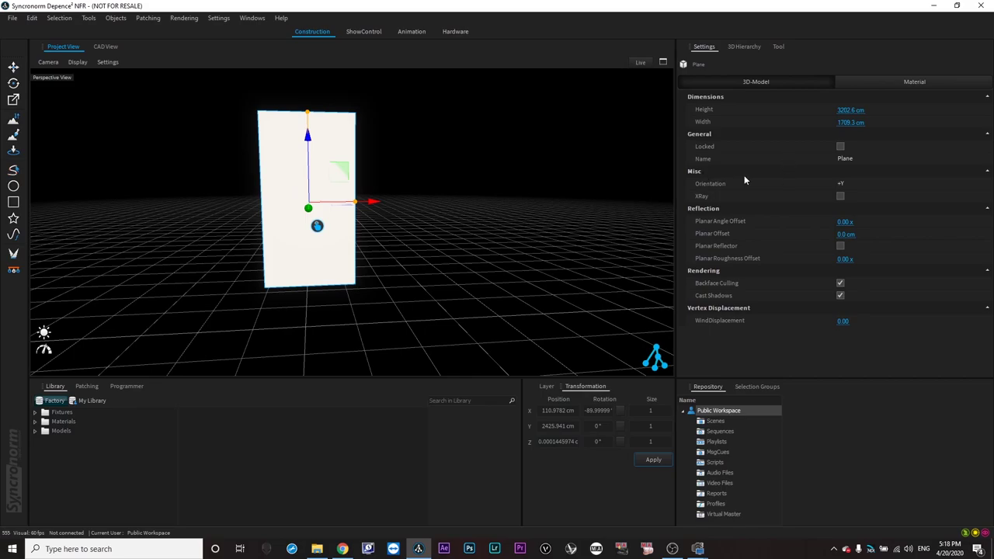
# - Assign Video Source 1 as the video source in the Diffuse Channel of the plane's material
pyautogui.click(877, 82)
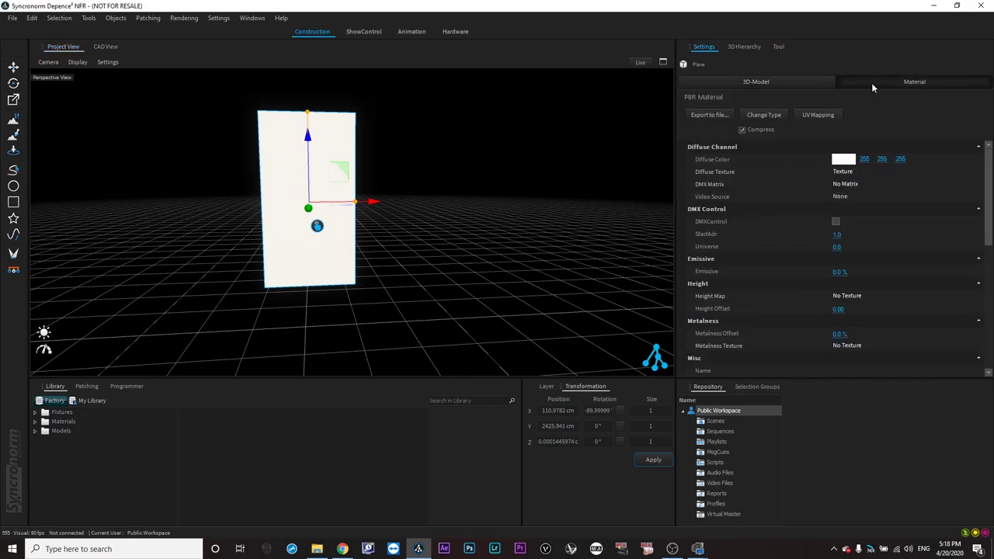
pyautogui.click(759, 116)
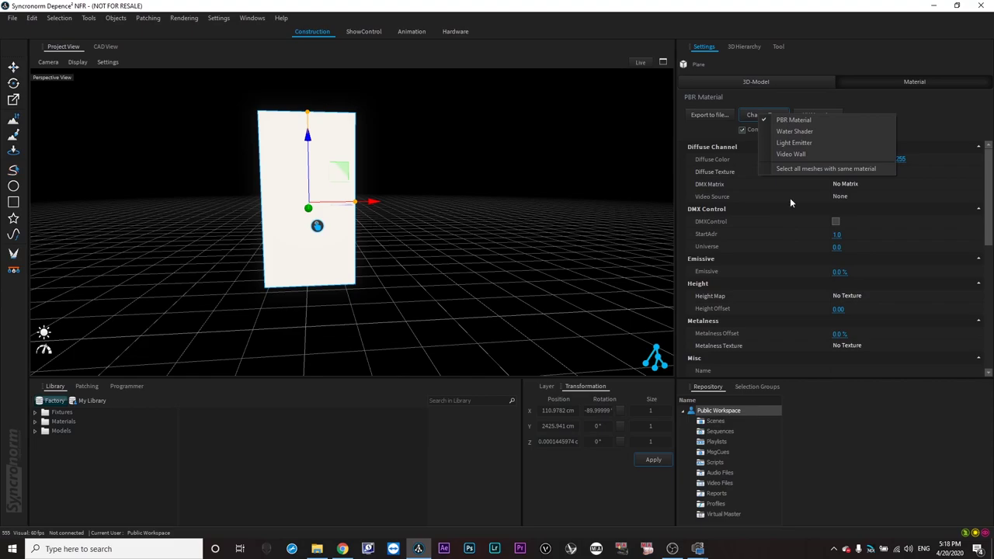
pyautogui.click(942, 125)
pyautogui.click(840, 195)
pyautogui.click(866, 206)
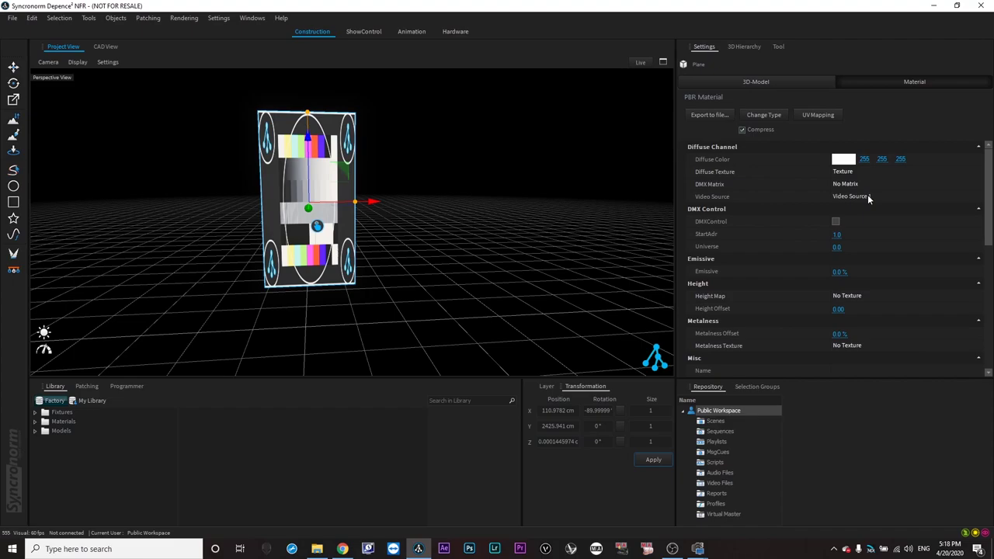
# - Turn the ambient light fully down and check the plane's test image in the live view
pyautogui.moveTo(391, 276)
pyautogui.mouseDown(button='right')
pyautogui.moveTo(377, 271)
pyautogui.moveTo(396, 282)
pyautogui.mouseUp(button='right')
pyautogui.scroll(3, 287, 232)
pyautogui.scroll(8, 287, 216)
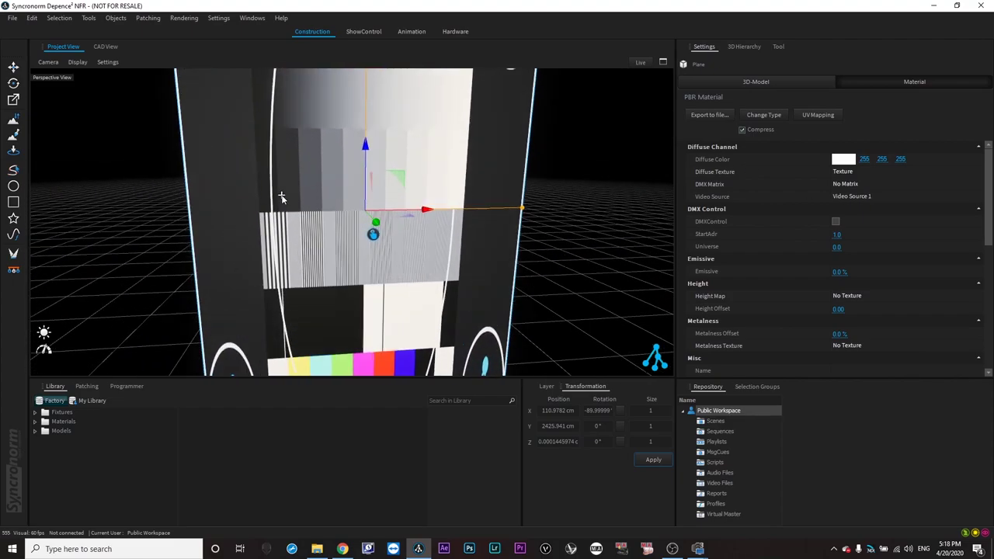
pyautogui.scroll(-10, 287, 178)
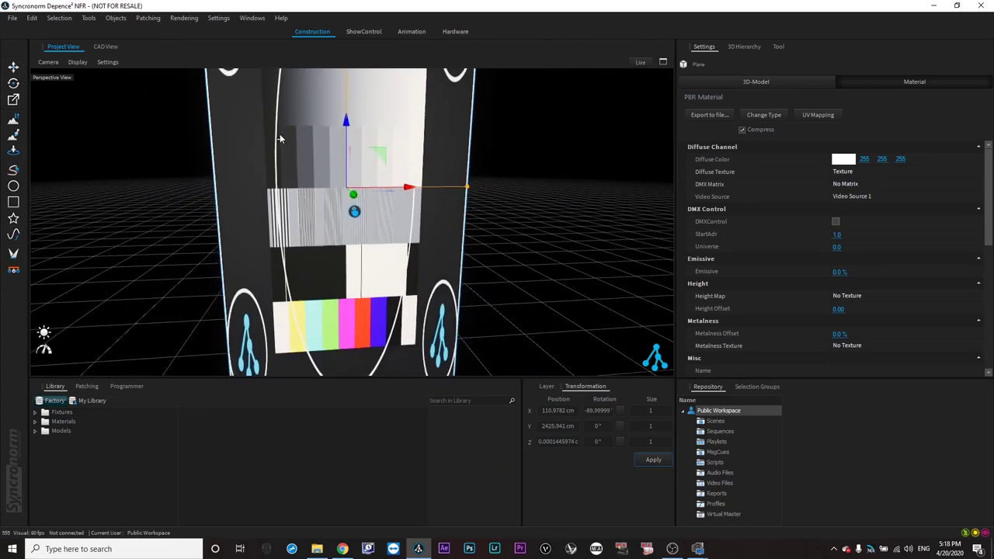
pyautogui.moveTo(322, 276); pyautogui.dragTo(293, 244, button='right')
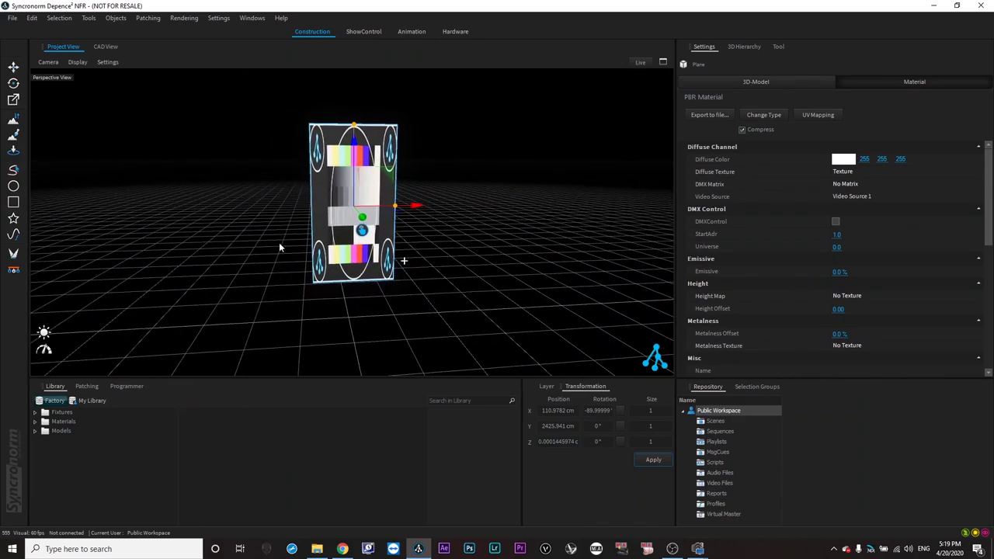
pyautogui.moveTo(52, 334)
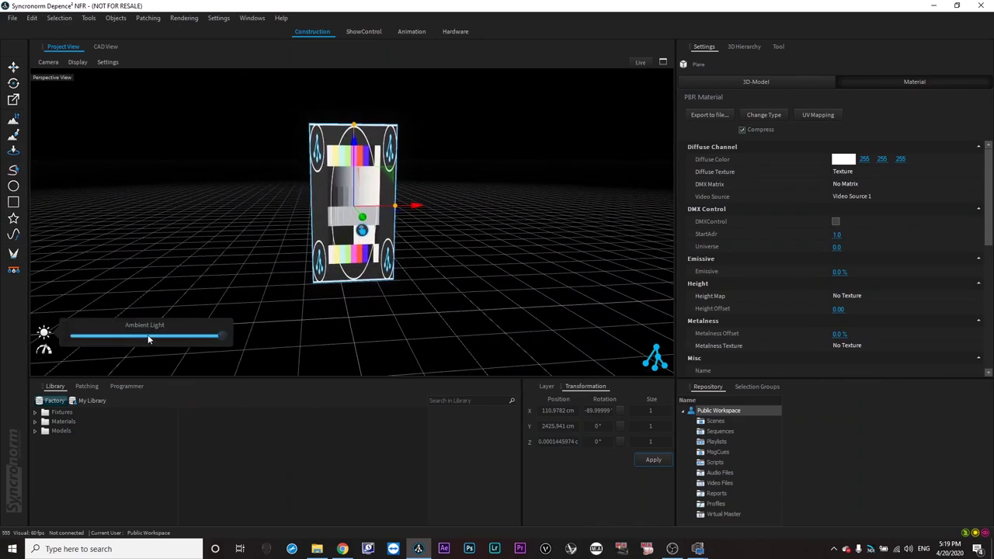
pyautogui.moveTo(113, 342); pyautogui.dragTo(67, 339)
pyautogui.click(534, 148)
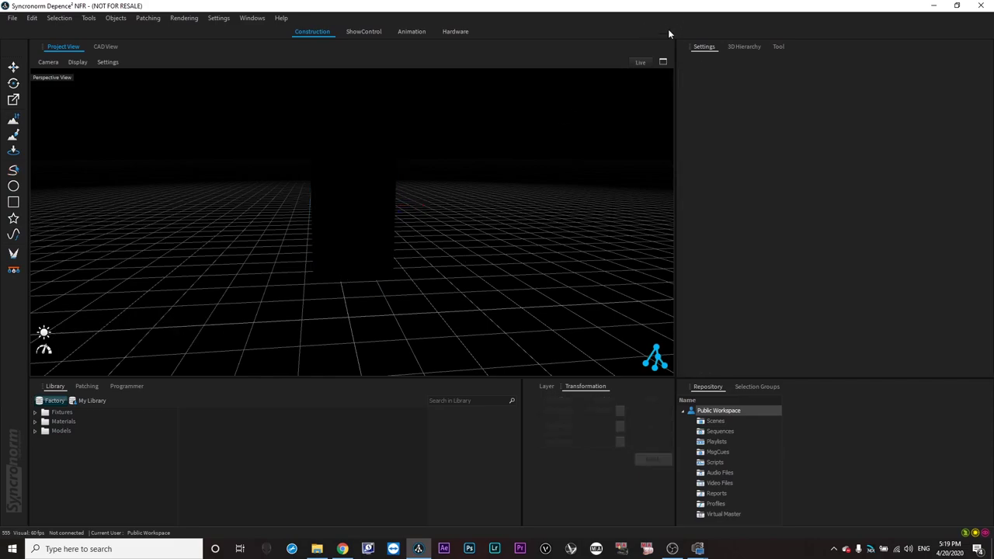
pyautogui.click(641, 62)
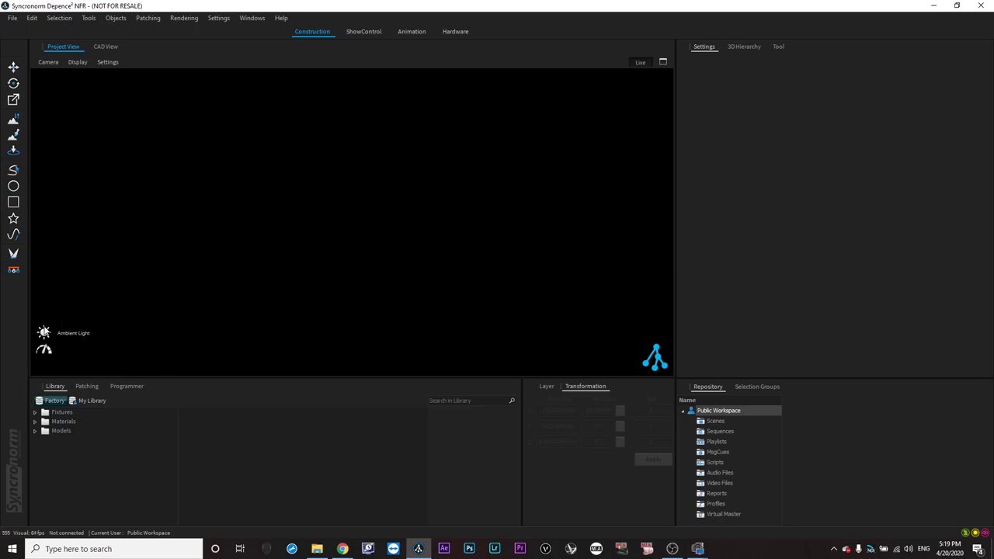
# - Raise the ambient light to about a third, leave the live view and select the plane
pyautogui.moveTo(43, 332)
pyautogui.moveTo(78, 336); pyautogui.dragTo(120, 340)
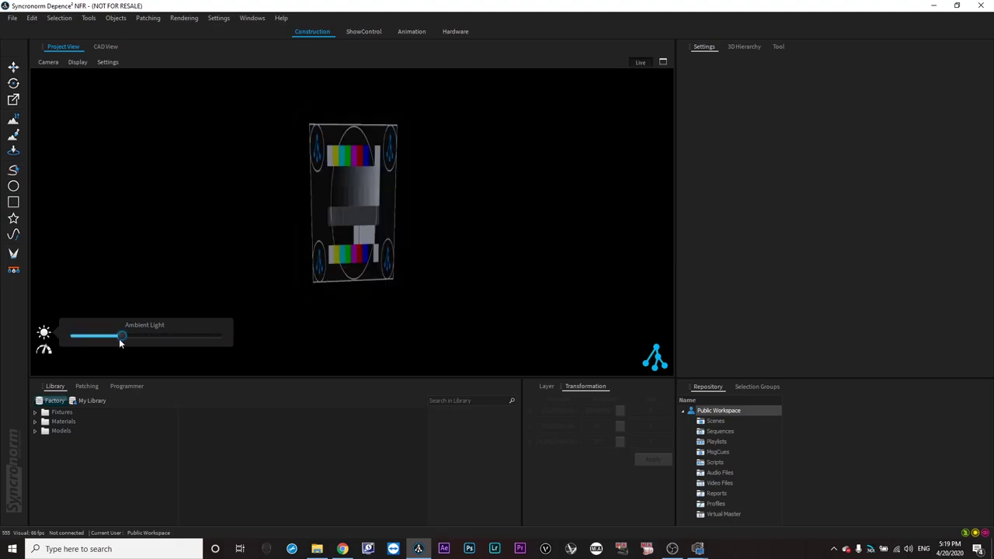
pyautogui.click(664, 61)
pyautogui.click(323, 246)
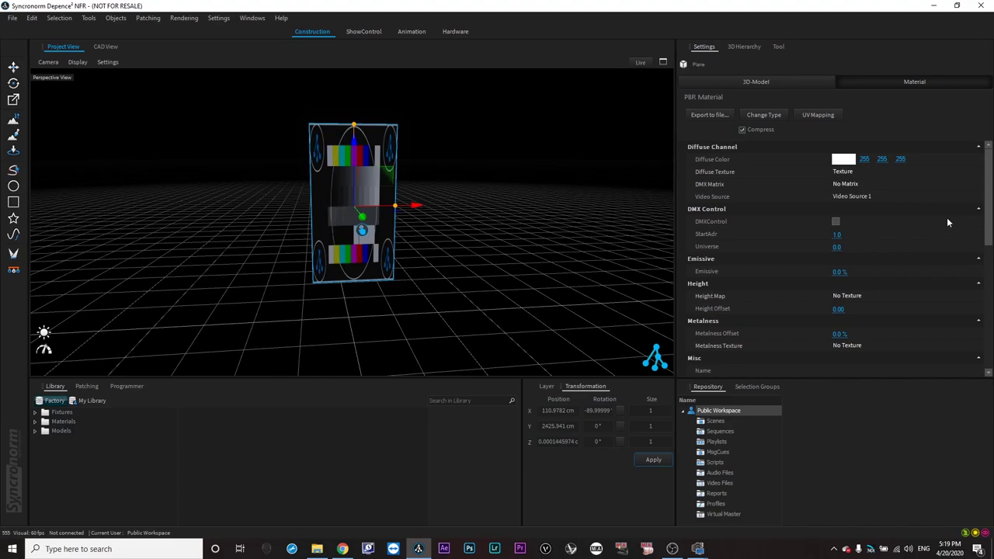
# - Set the Emissive value of the plane's material to 100 %
pyautogui.moveTo(842, 273); pyautogui.dragTo(846, 275)
pyautogui.click(837, 272)
pyautogui.write('1')
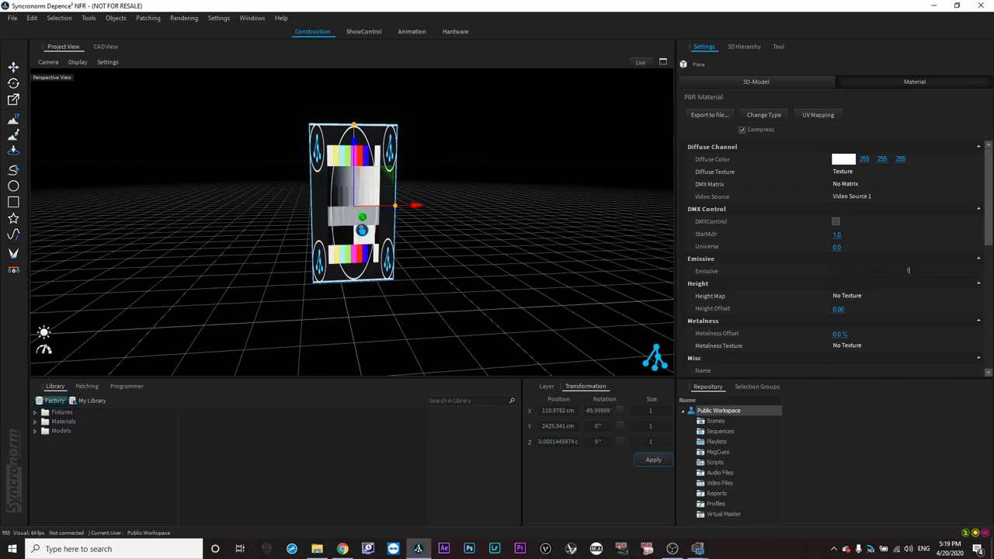
pyautogui.write('00')
pyautogui.press('Return')
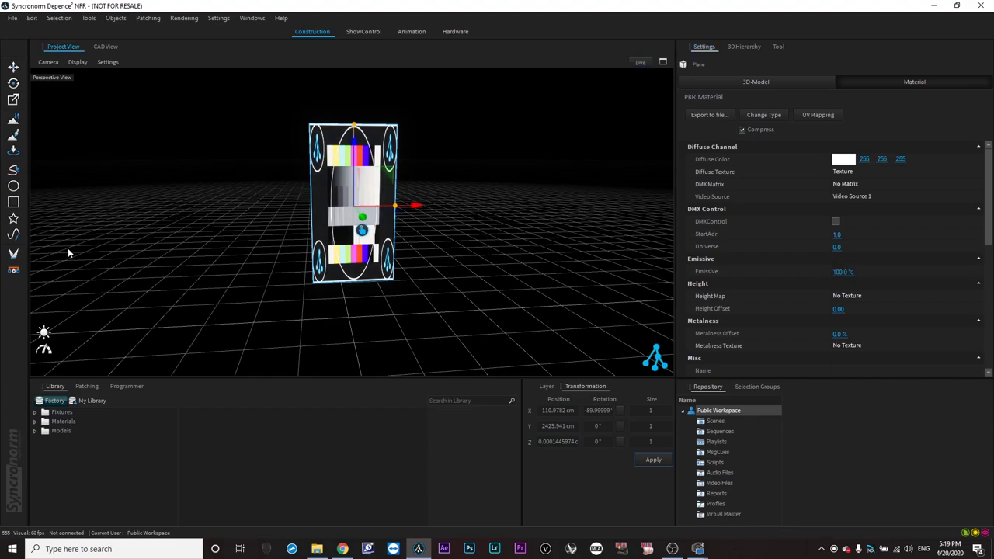
# - Turn the ambient light fully down, check the emissive plane in the live view, and return to the editing view with the plane selected
pyautogui.moveTo(48, 334)
pyautogui.moveTo(119, 336); pyautogui.dragTo(1, 350)
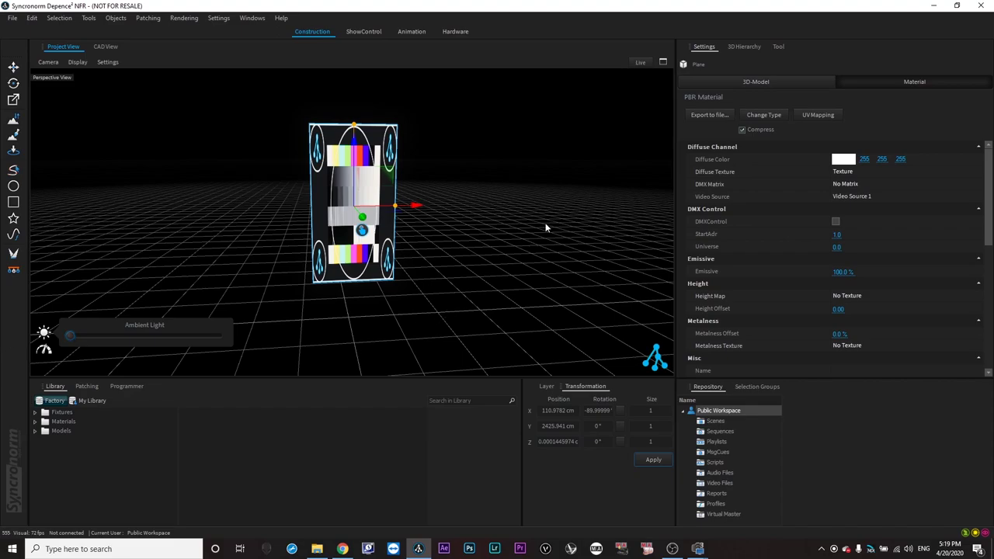
pyautogui.click(644, 63)
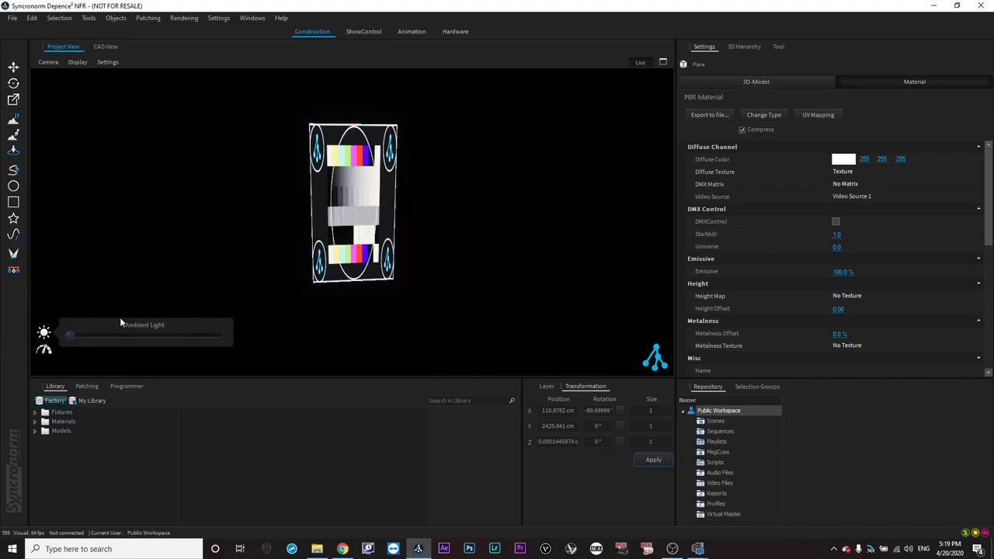
pyautogui.moveTo(95, 335); pyautogui.dragTo(6, 337)
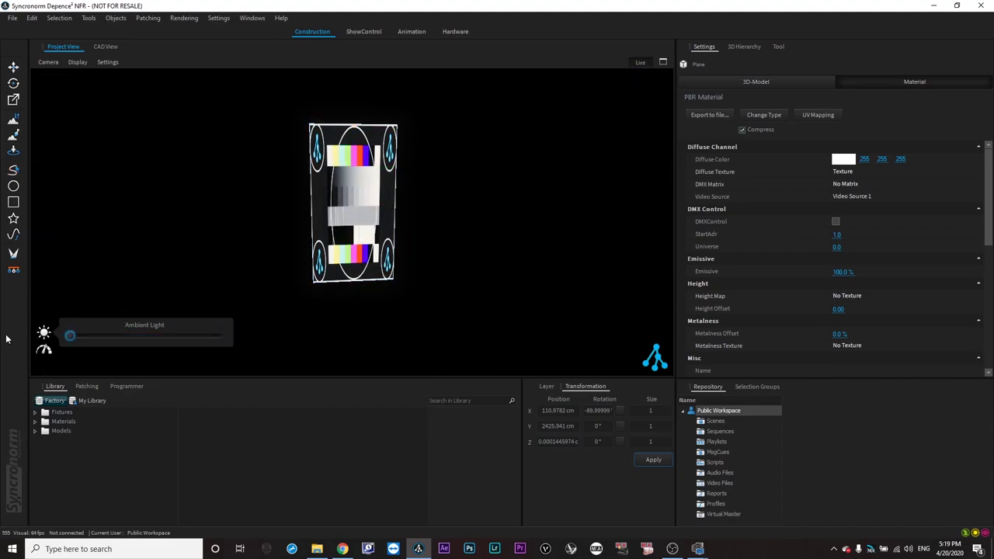
pyautogui.click(608, 246)
pyautogui.scroll(-1, 296, 266)
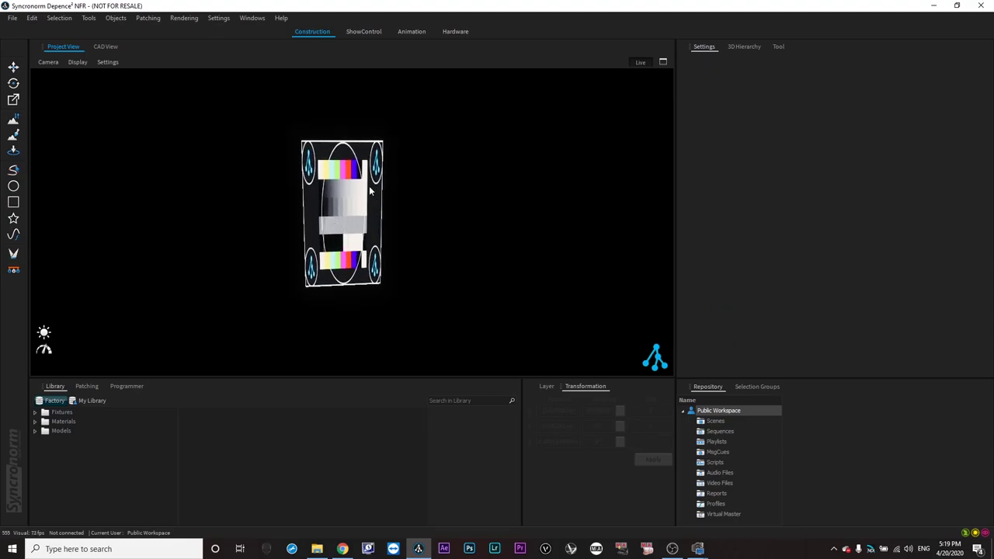
pyautogui.click(641, 64)
pyautogui.click(338, 214)
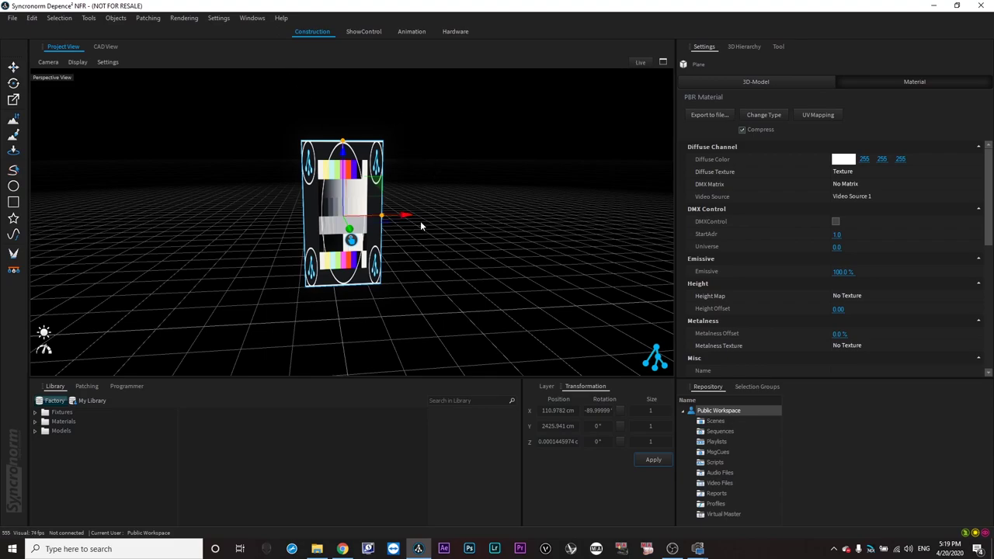
# - Duplicate the plane twice along X to form a row of three, with the last copy at about 3300 cm
pyautogui.moveTo(406, 215); pyautogui.dragTo(566, 226)
pyautogui.moveTo(396, 326); pyautogui.dragTo(371, 320, button='middle')
pyautogui.scroll(-3, 213, 245)
pyautogui.scroll(3, 335, 270)
pyautogui.scroll(3, 362, 268)
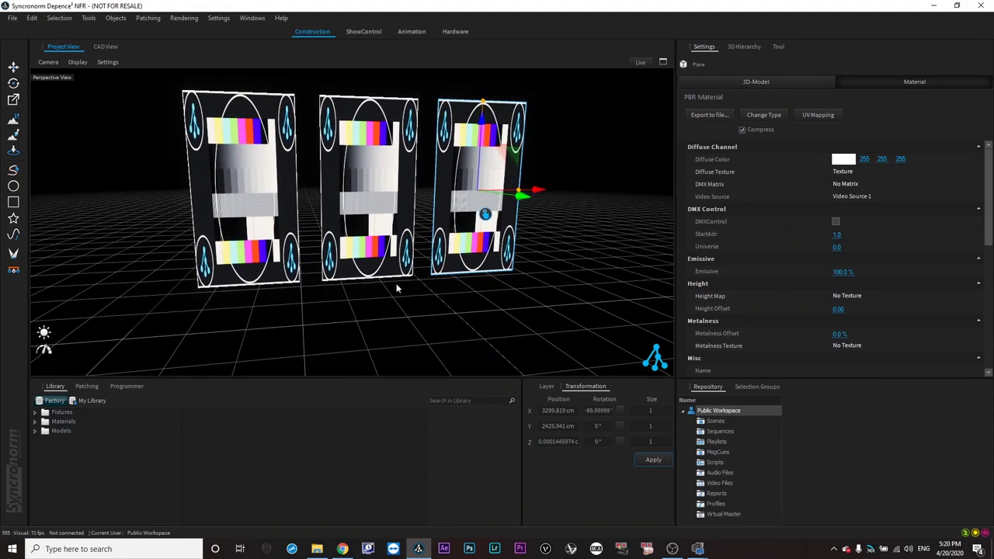
# - Try mapping only about the right-hand third of the video onto the rightmost plane in the UV Mapper, and close it
pyautogui.click(611, 166)
pyautogui.click(463, 199)
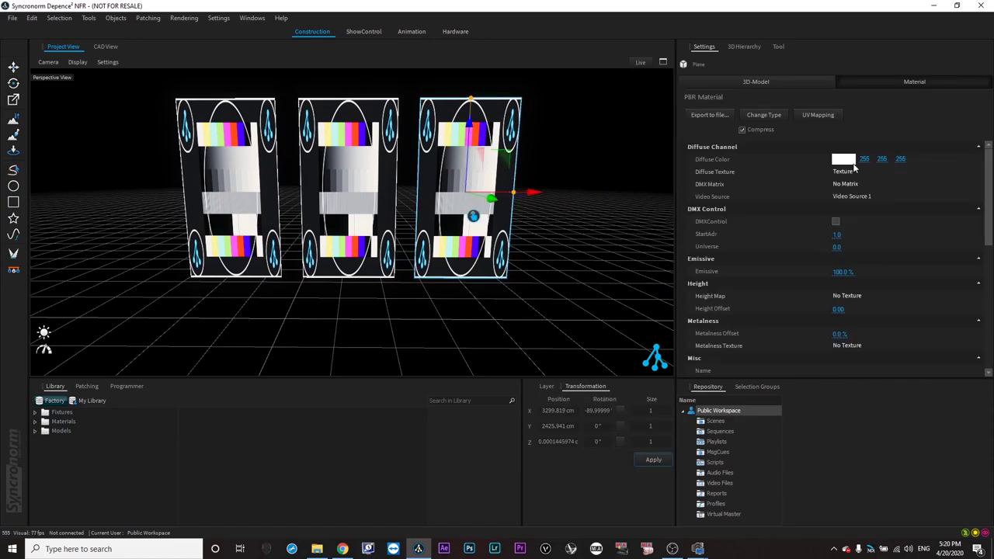
pyautogui.click(818, 115)
pyautogui.moveTo(336, 38); pyautogui.dragTo(716, 211)
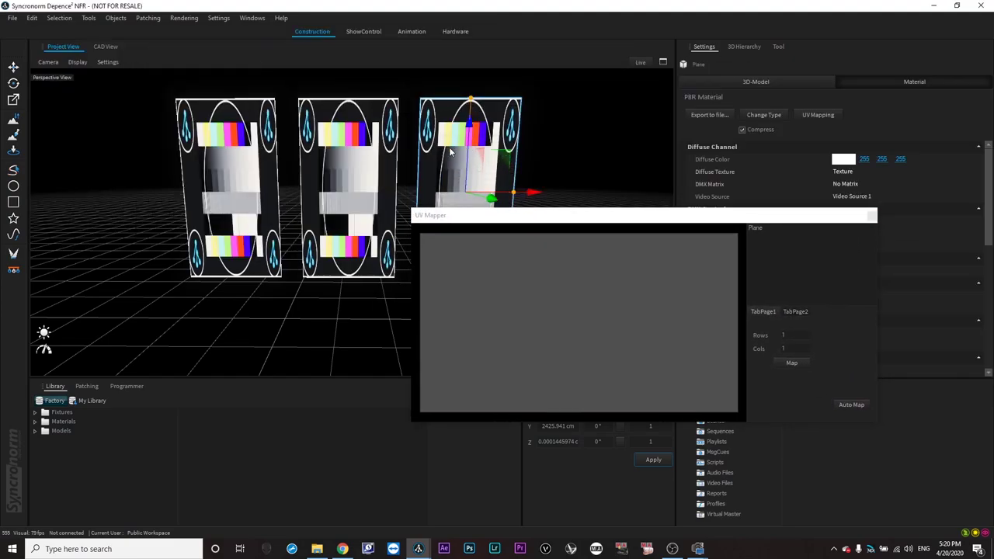
pyautogui.click(531, 280)
pyautogui.moveTo(738, 232); pyautogui.dragTo(520, 232)
pyautogui.moveTo(470, 263); pyautogui.dragTo(682, 262)
pyautogui.click(383, 160)
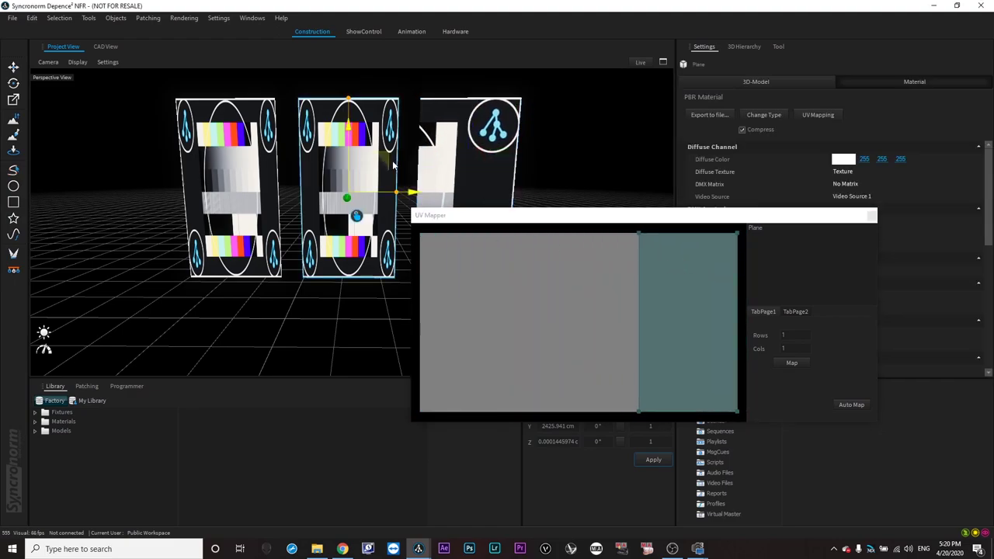
pyautogui.click(791, 362)
pyautogui.click(872, 216)
# - Select all three planes and split the video across them in the UV Mapper with 1 row and 3 columns
pyautogui.moveTo(130, 84); pyautogui.dragTo(573, 320)
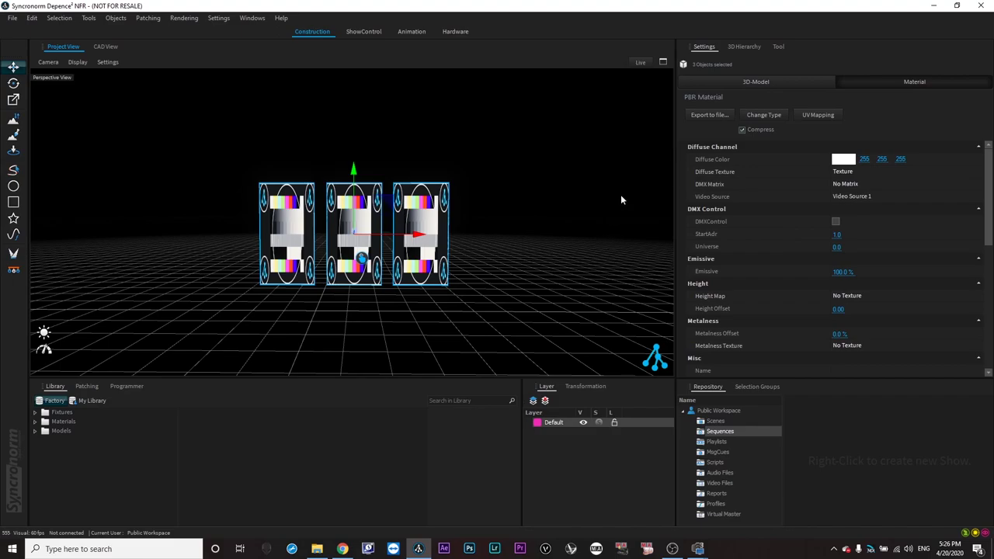
pyautogui.click(818, 115)
pyautogui.moveTo(277, 102); pyautogui.dragTo(418, 310)
pyautogui.moveTo(231, 139); pyautogui.dragTo(498, 317)
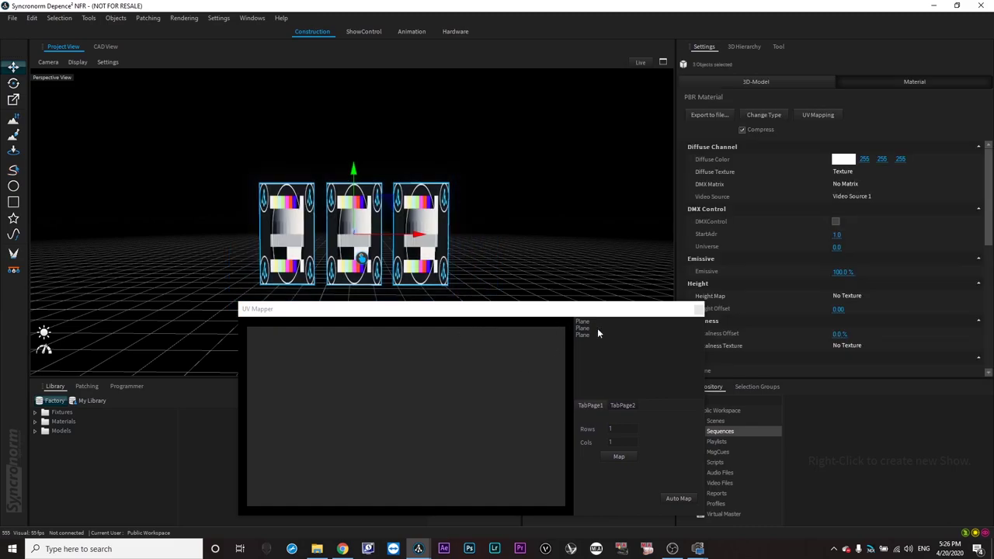
pyautogui.click(622, 443)
pyautogui.click(621, 443)
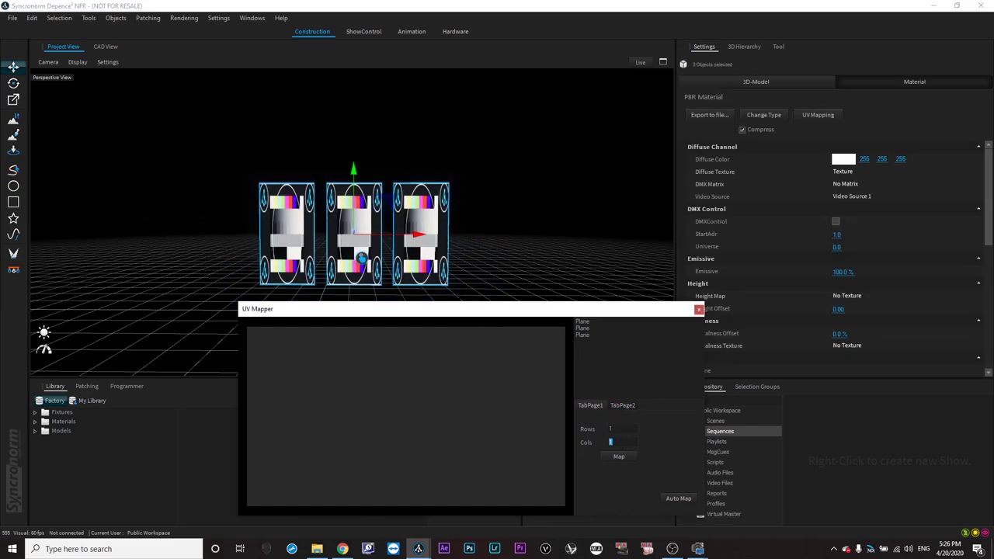
pyautogui.write('3')
pyautogui.click(623, 457)
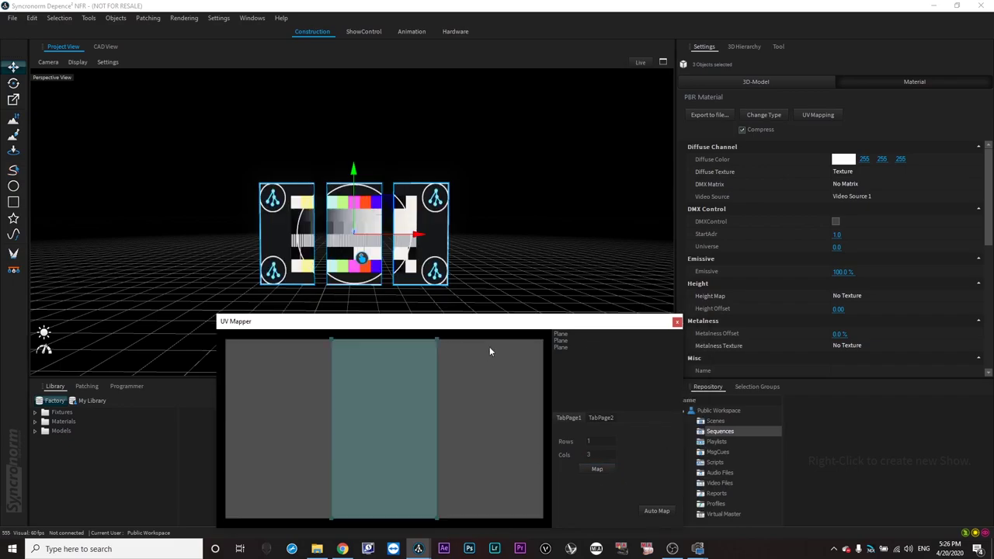
# - Map the three planes with 3 rows and 1 column in the UV Mapper
pyautogui.click(295, 396)
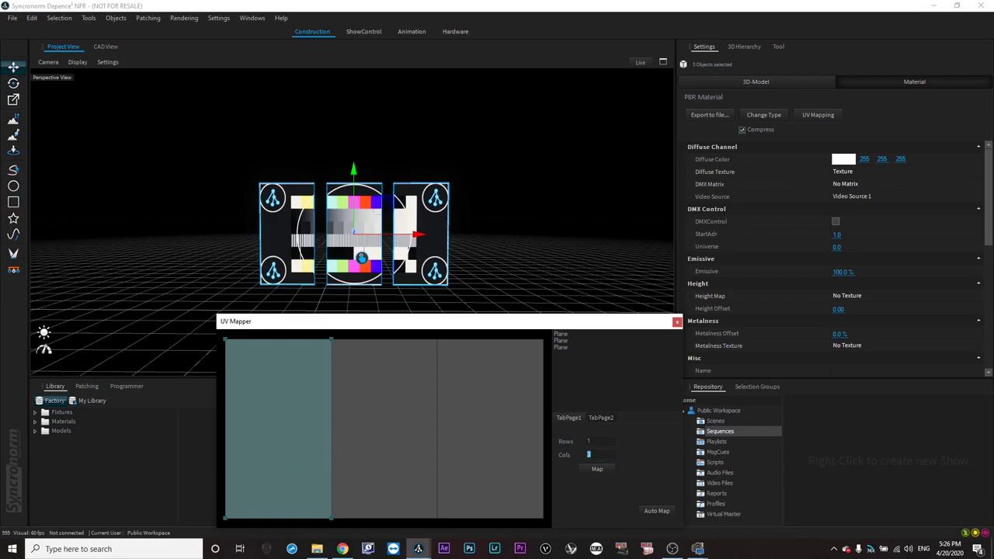
pyautogui.click(547, 454)
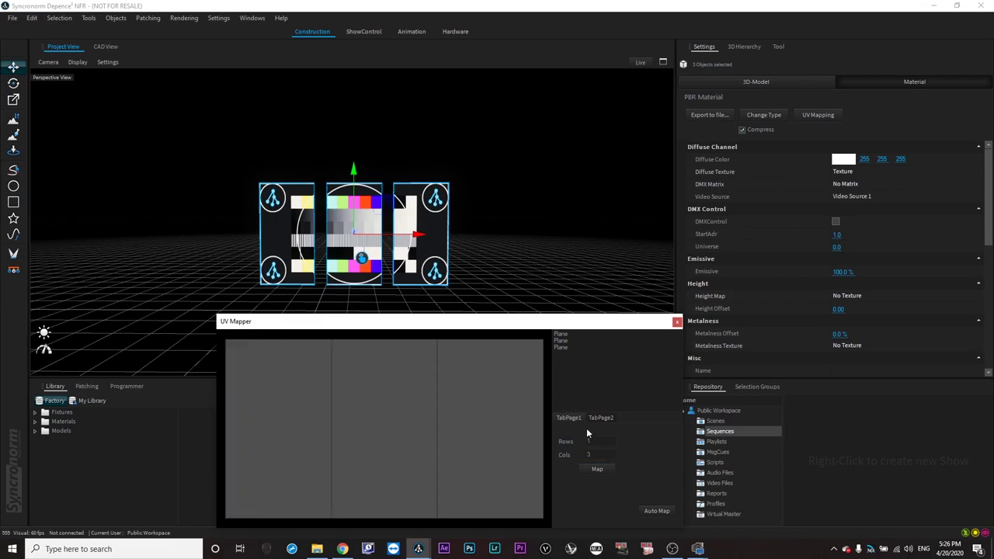
pyautogui.moveTo(594, 455); pyautogui.dragTo(568, 459)
pyautogui.write('1')
pyautogui.write('3')
pyautogui.click(602, 474)
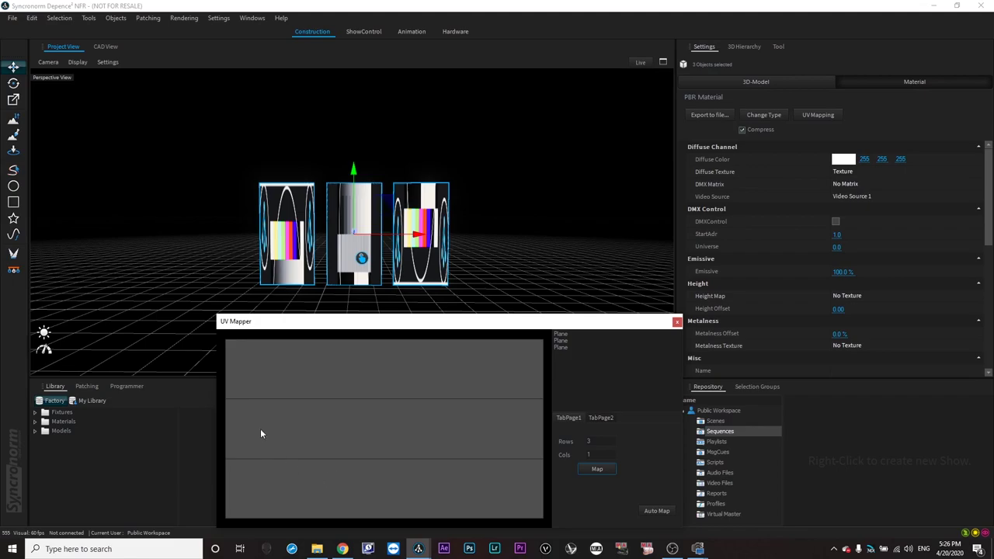
# - Set the UV mapping back to 1 row and 3 columns and map the three planes again
pyautogui.moveTo(594, 444); pyautogui.dragTo(538, 444)
pyautogui.write('1')
pyautogui.write('3')
pyautogui.click(587, 470)
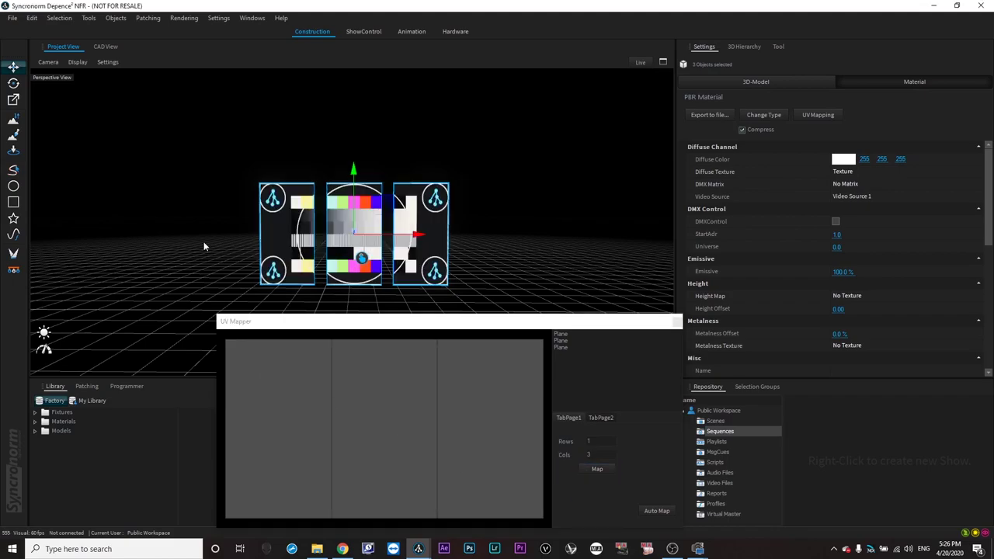
# - Narrow the left and right mapping regions in the UV Mapper by moving their inner edges outward
pyautogui.click(294, 382)
pyautogui.moveTo(332, 340); pyautogui.dragTo(310, 341)
pyautogui.click(441, 355)
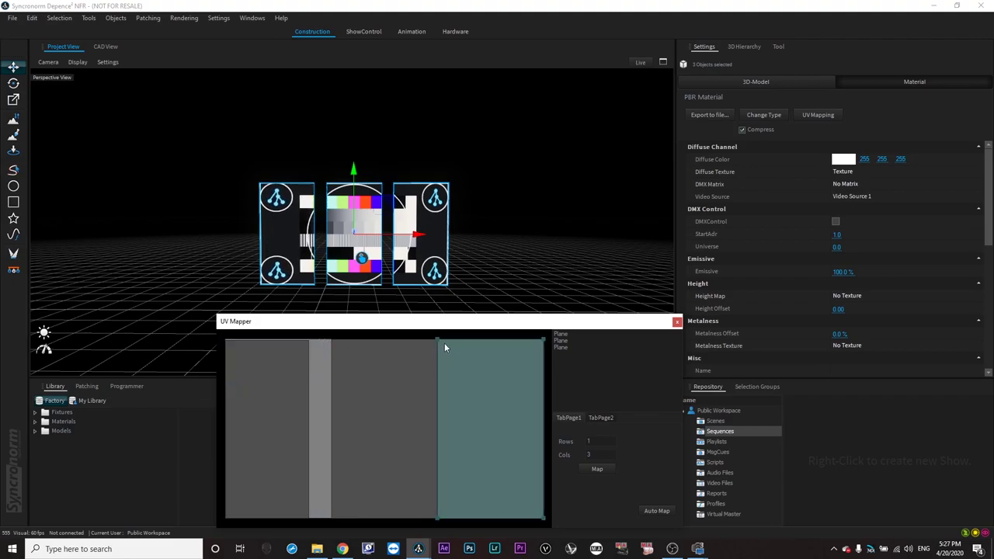
pyautogui.moveTo(438, 340)
pyautogui.mouseDown()
pyautogui.moveTo(456, 341)
pyautogui.moveTo(424, 340)
pyautogui.mouseUp()
# - Narrow the middle mapping region from both sides, fine-tune the left region's inner edge, and select the leftmost plane
pyautogui.click(410, 360)
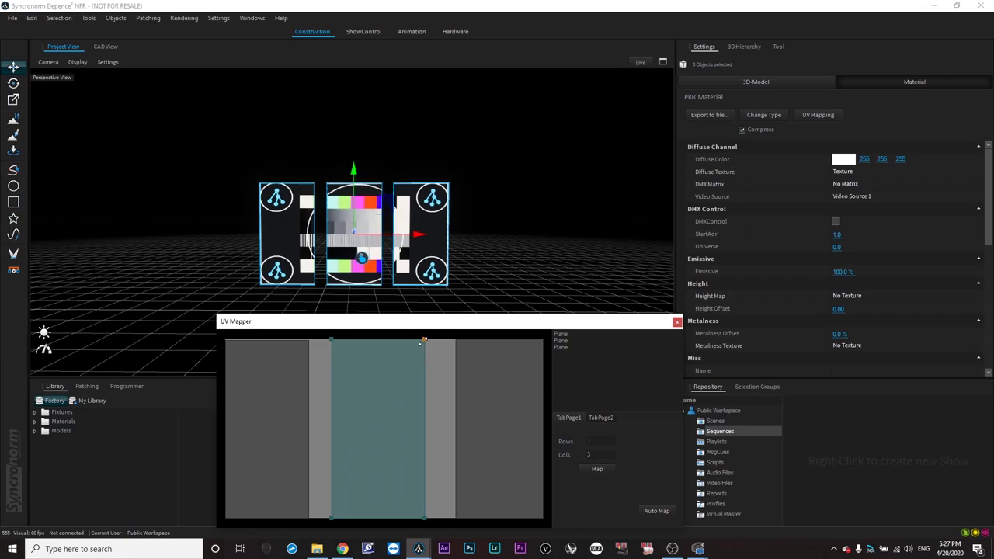
pyautogui.moveTo(332, 340)
pyautogui.mouseDown()
pyautogui.moveTo(348, 339)
pyautogui.moveTo(337, 339)
pyautogui.mouseUp()
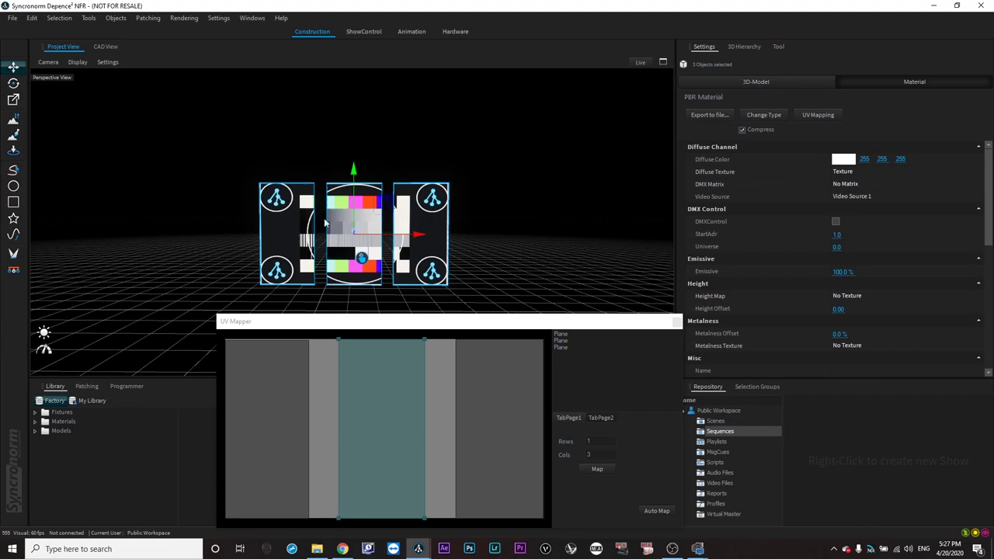
pyautogui.click(300, 395)
pyautogui.moveTo(310, 341); pyautogui.dragTo(309, 339)
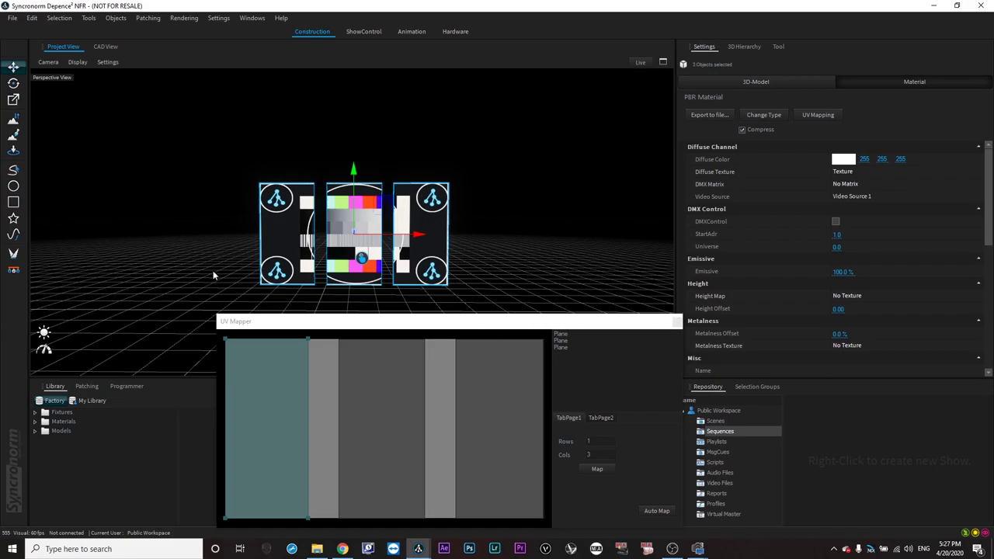
pyautogui.click(305, 243)
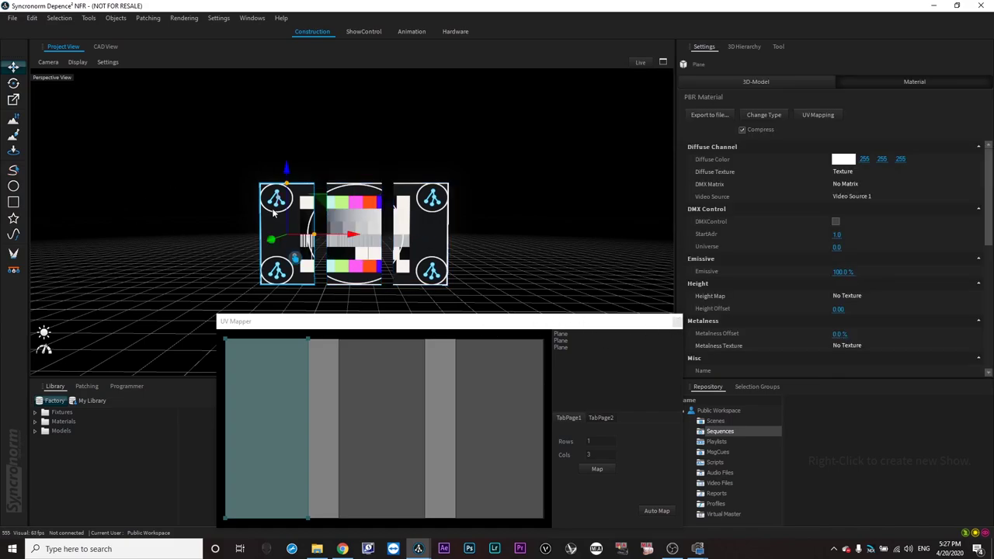
# - Raise the leftmost plane, lower the rightmost plane and shift it outward, and tilt it with the rotate tool
pyautogui.moveTo(288, 172); pyautogui.dragTo(289, 136)
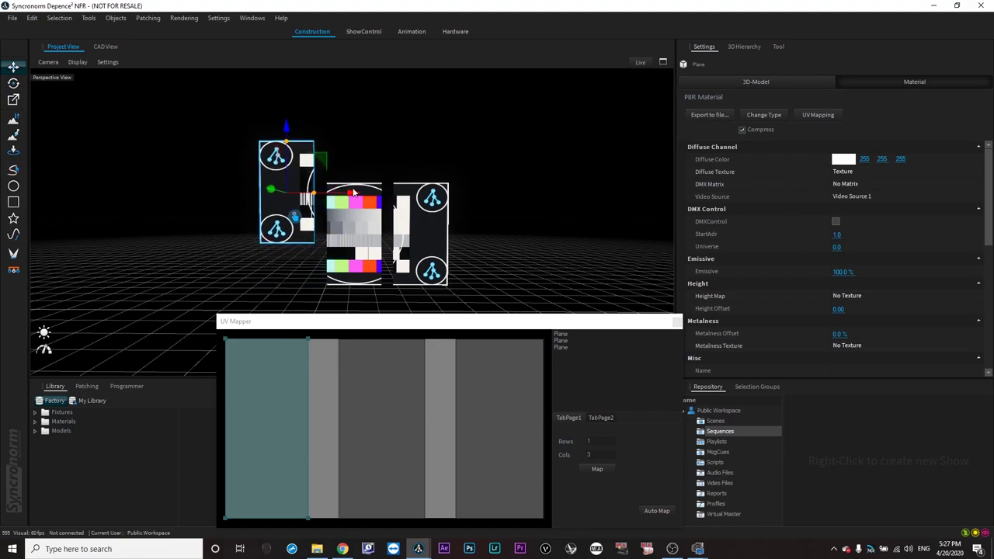
pyautogui.click(427, 213)
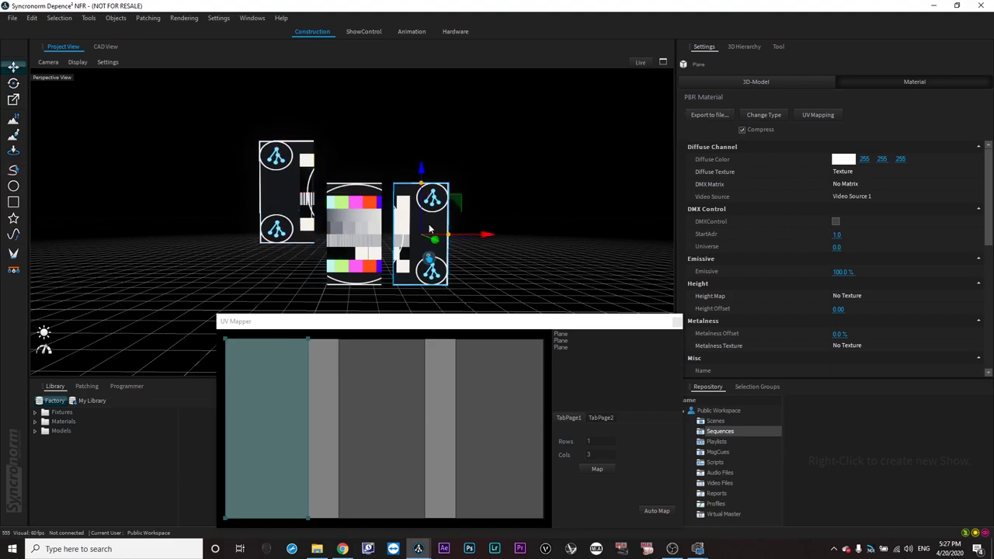
pyautogui.moveTo(425, 171); pyautogui.dragTo(517, 275)
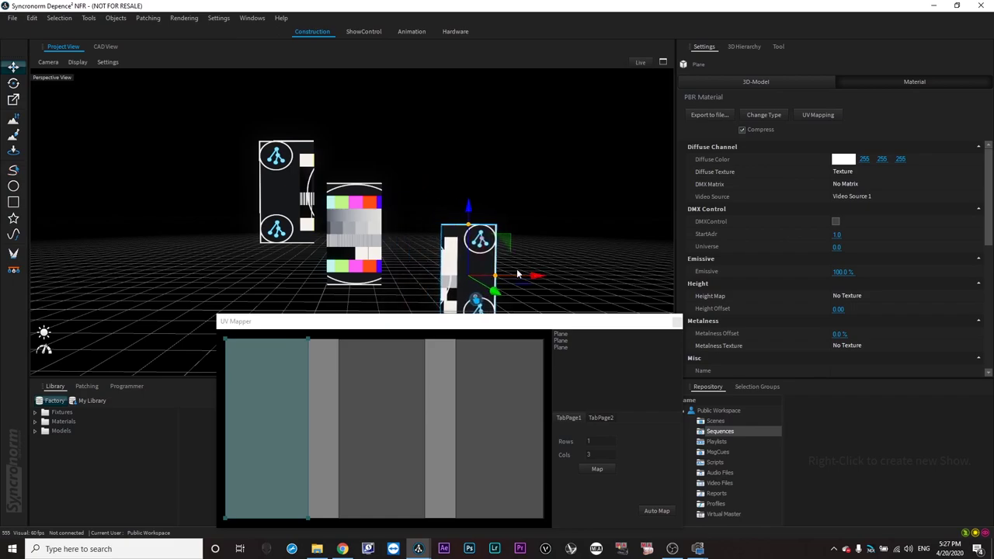
pyautogui.click(14, 82)
pyautogui.moveTo(429, 219); pyautogui.dragTo(498, 189)
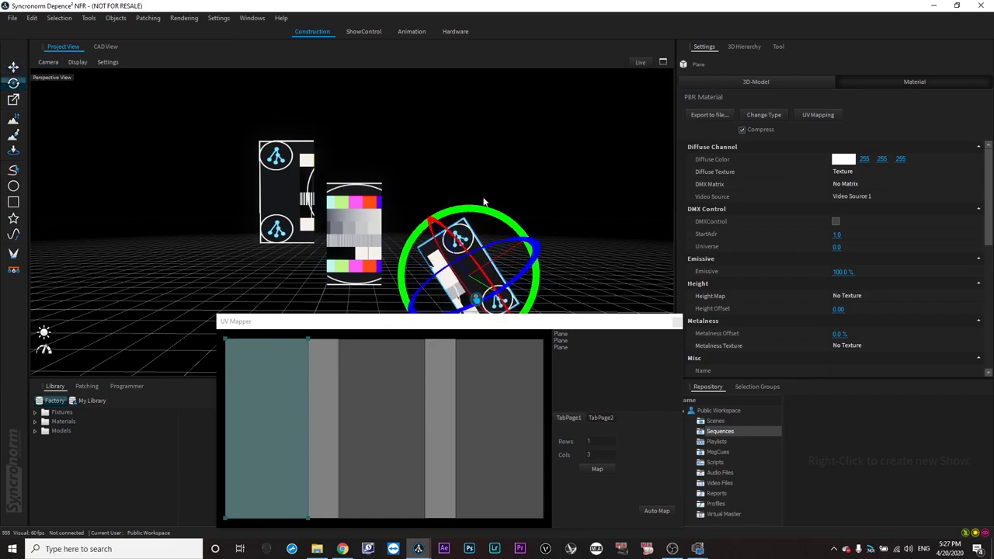
pyautogui.click(13, 67)
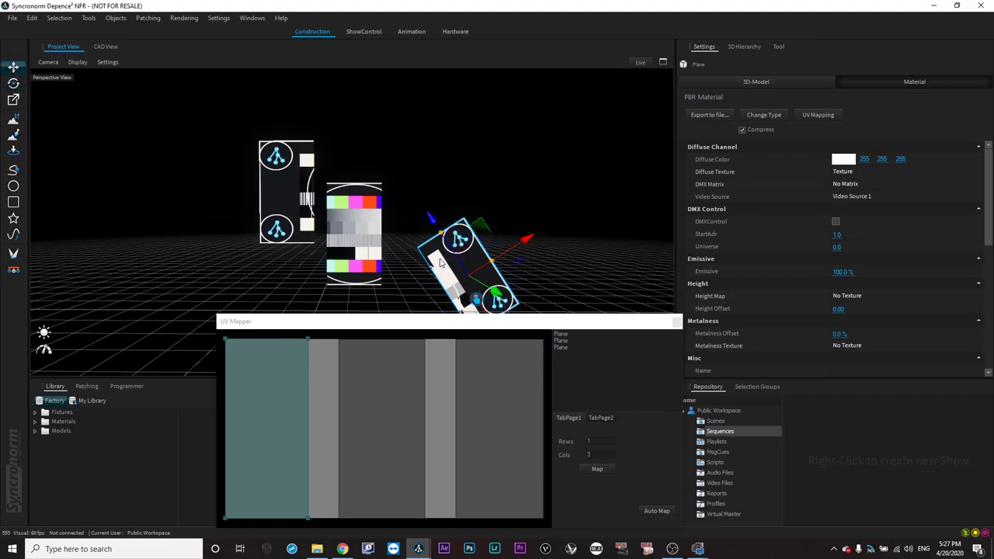
# - Undo the moves and the rotation of the two outer planes
pyautogui.click(59, 18)
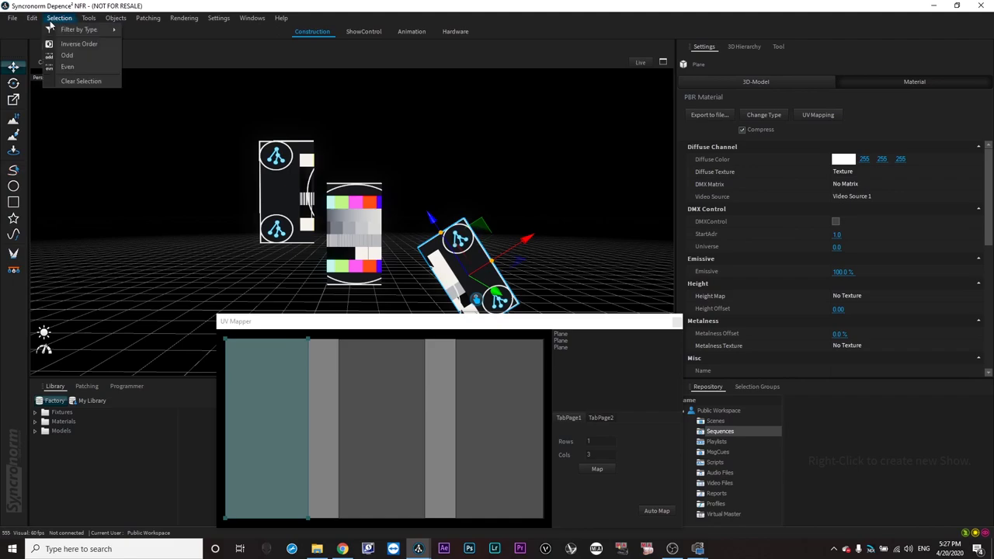
pyautogui.click(43, 28)
pyautogui.click(32, 18)
pyautogui.click(42, 28)
pyautogui.click(32, 18)
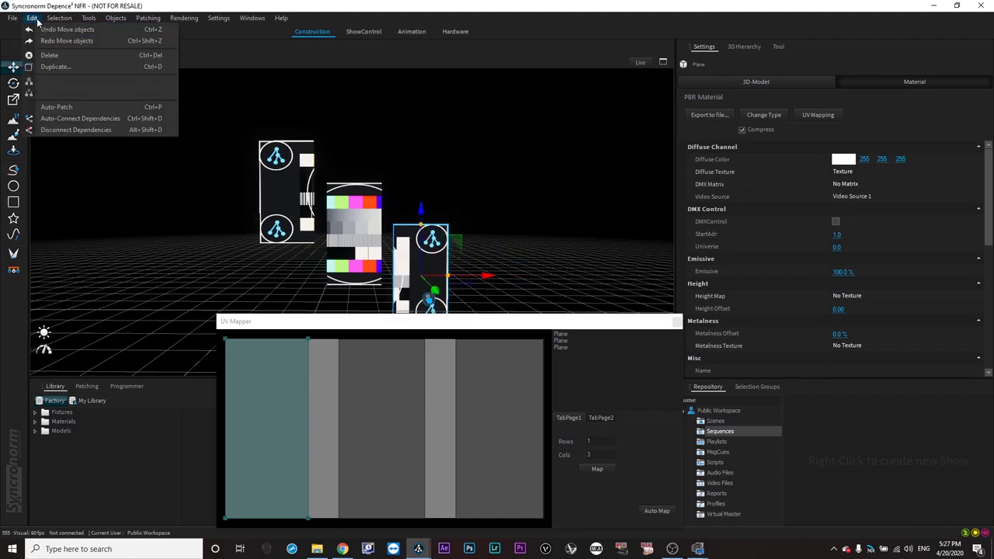
pyautogui.click(43, 28)
pyautogui.click(32, 18)
pyautogui.click(39, 24)
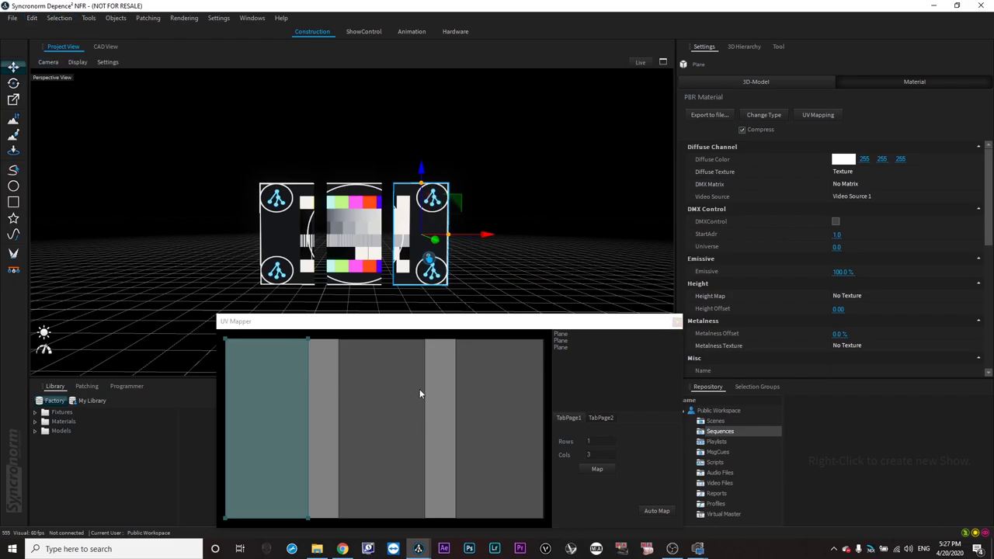
# - Remap the three planes evenly with 1 row and 3 columns, close the UV Mapper, and clear the selection
pyautogui.click(609, 470)
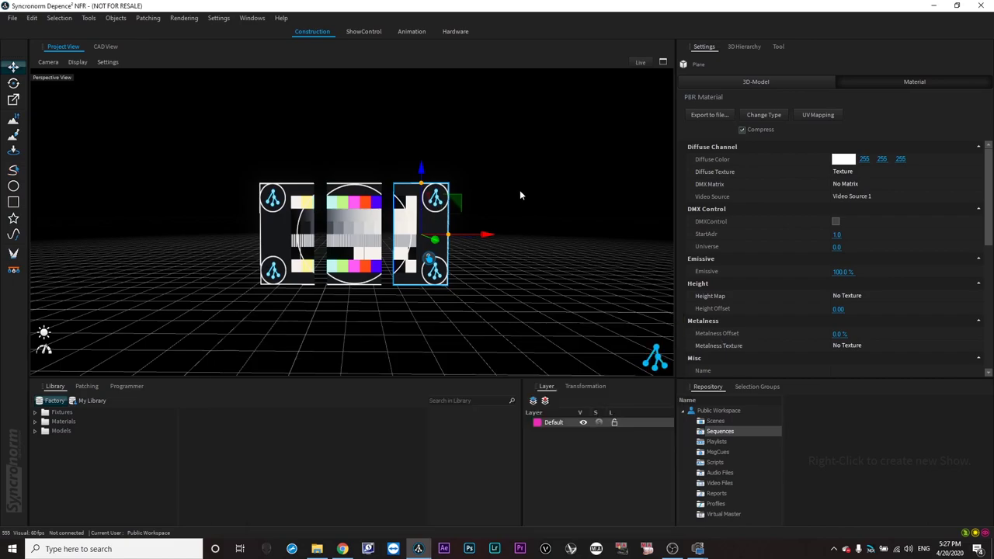
pyautogui.click(508, 206)
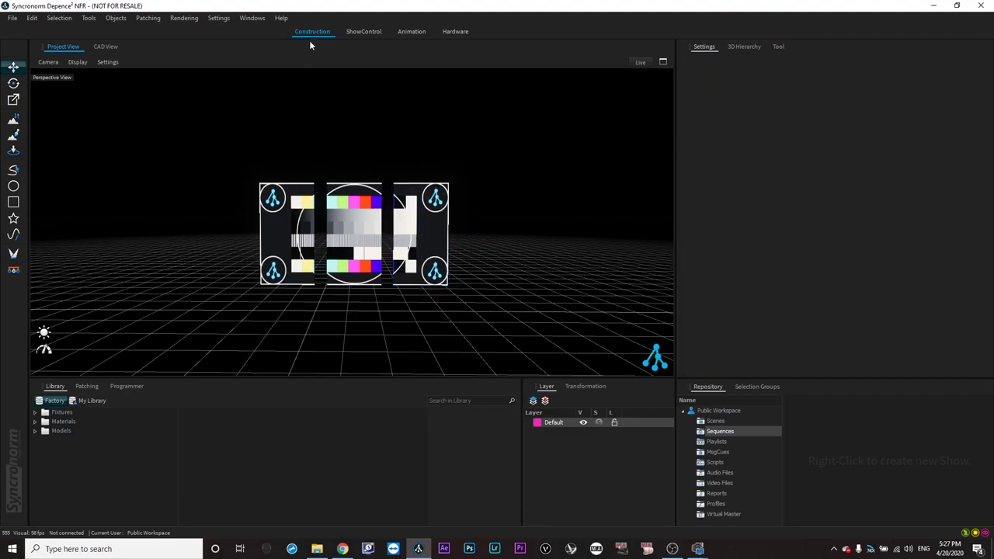
# - Turn off the test image for the Video Source 1 media player and close the video source settings
pyautogui.click(220, 17)
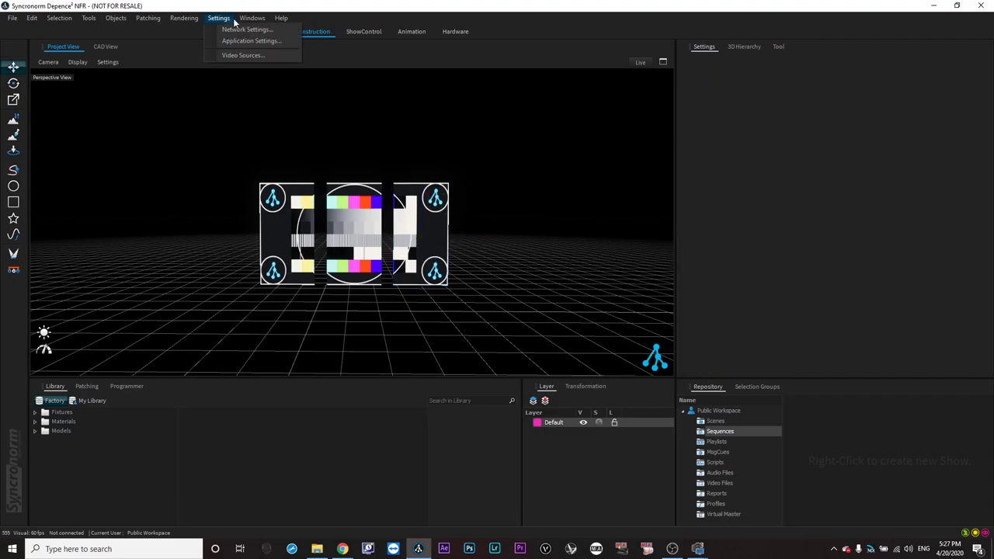
pyautogui.click(224, 57)
pyautogui.click(564, 203)
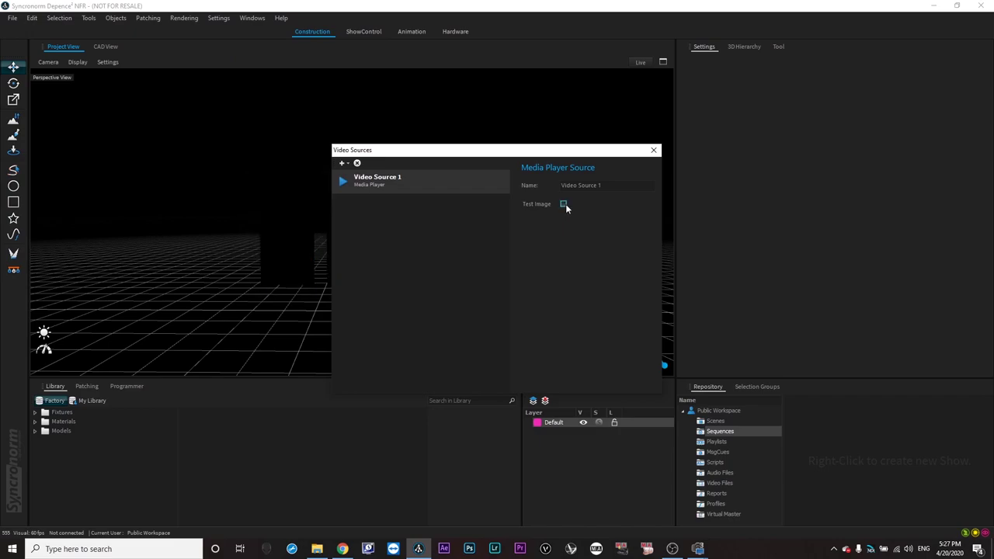
pyautogui.click(664, 164)
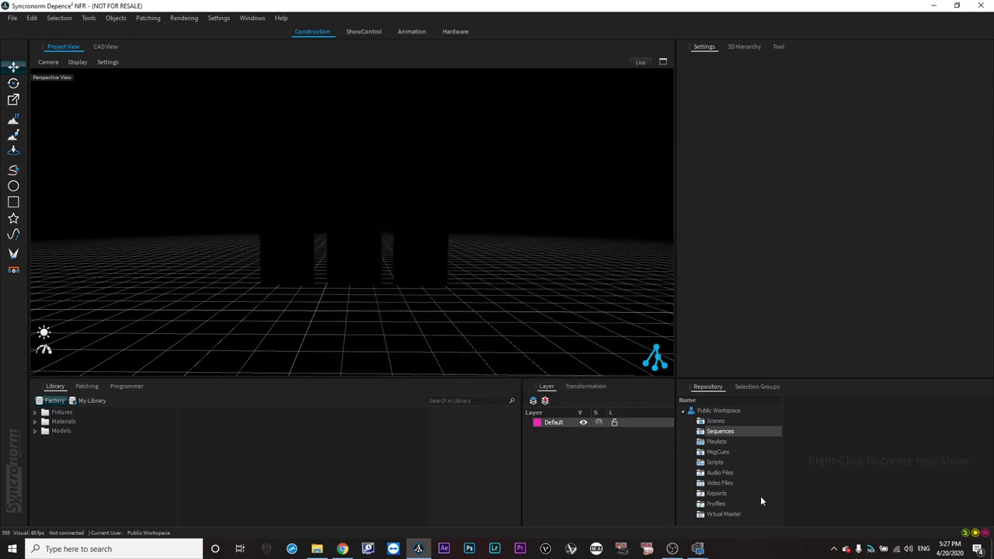
# - Create a new show sequence named "a" in the repository's sequences
pyautogui.click(719, 431)
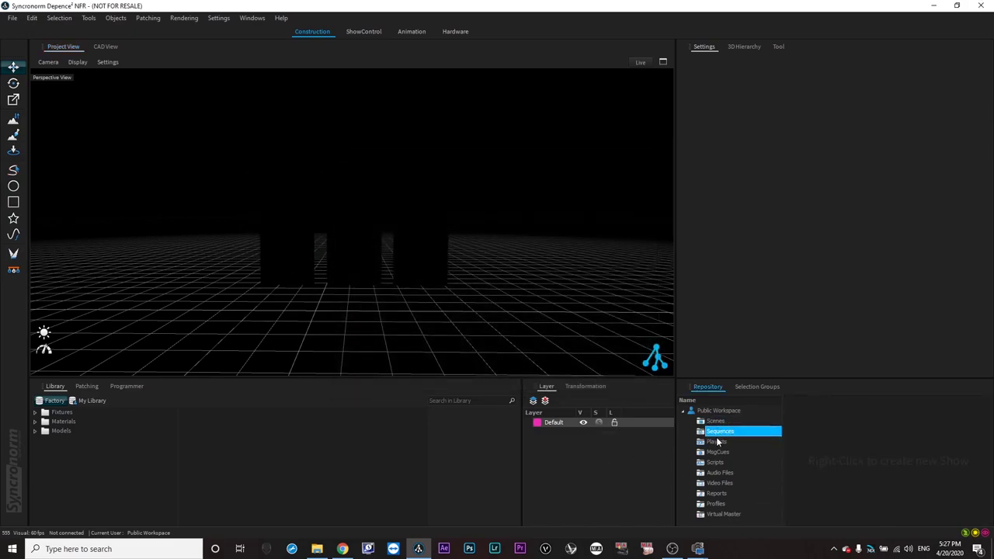
pyautogui.rightClick(828, 419)
pyautogui.click(839, 424)
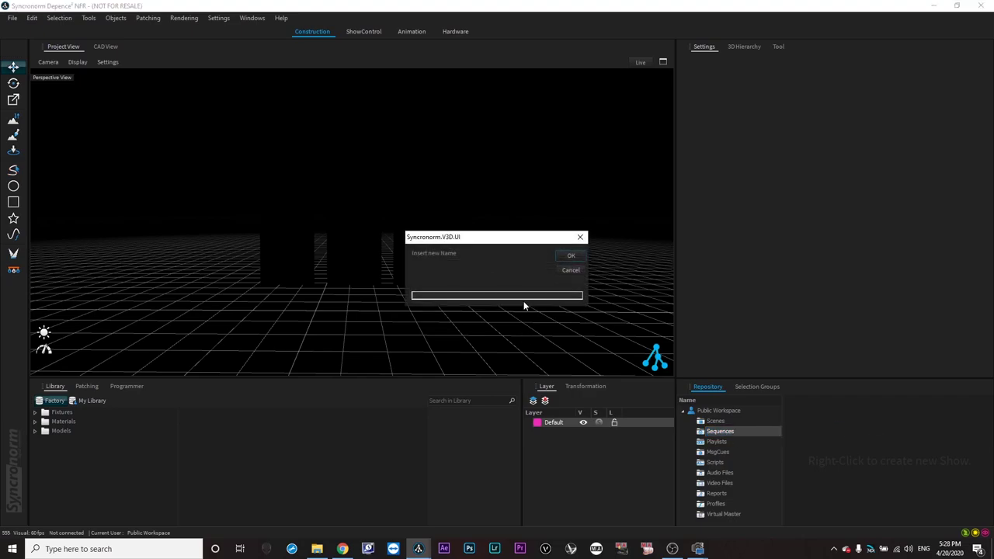
pyautogui.press('Return')
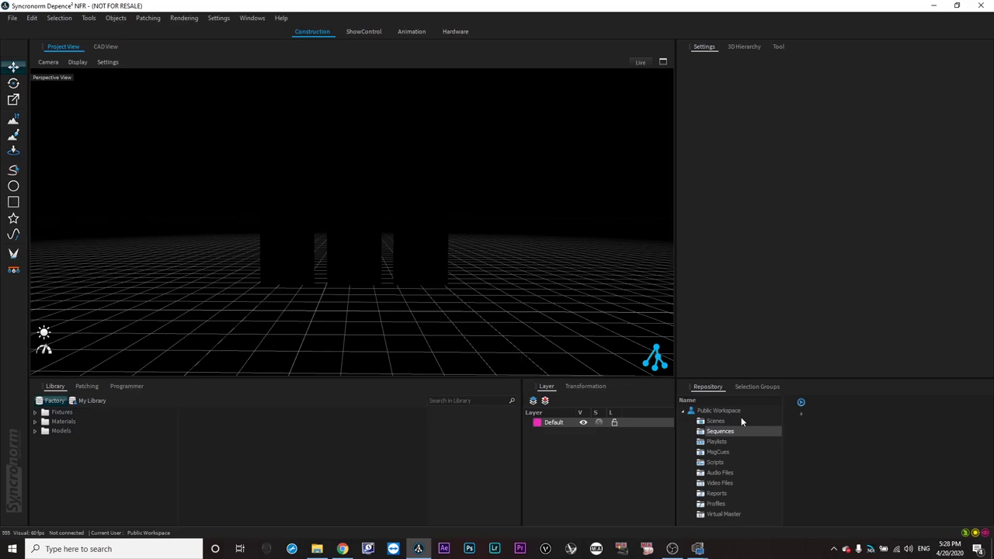
# - Load the cascading-light-tube-vu-meter-wall-loop video from the Desktop into the repository's video files
pyautogui.click(722, 483)
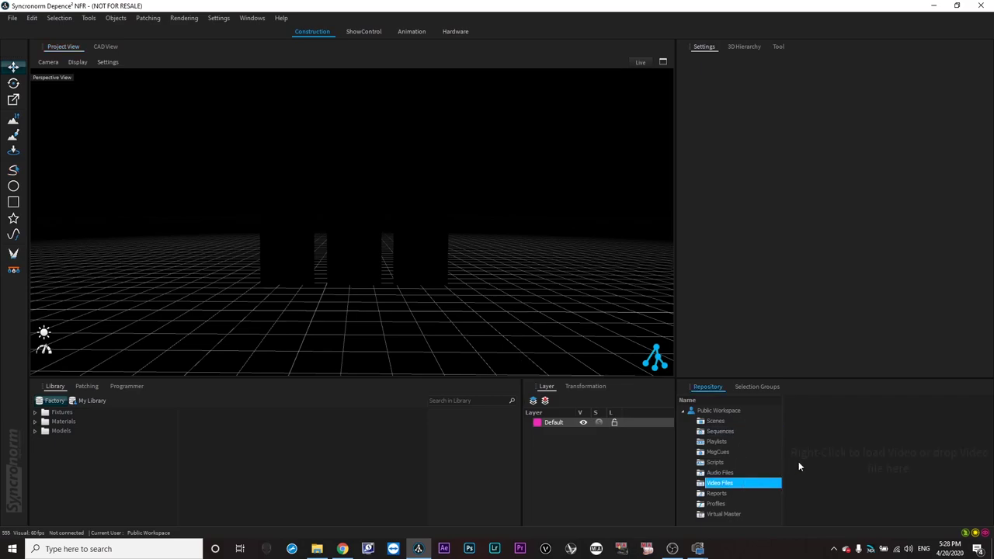
pyautogui.rightClick(826, 418)
pyautogui.click(839, 424)
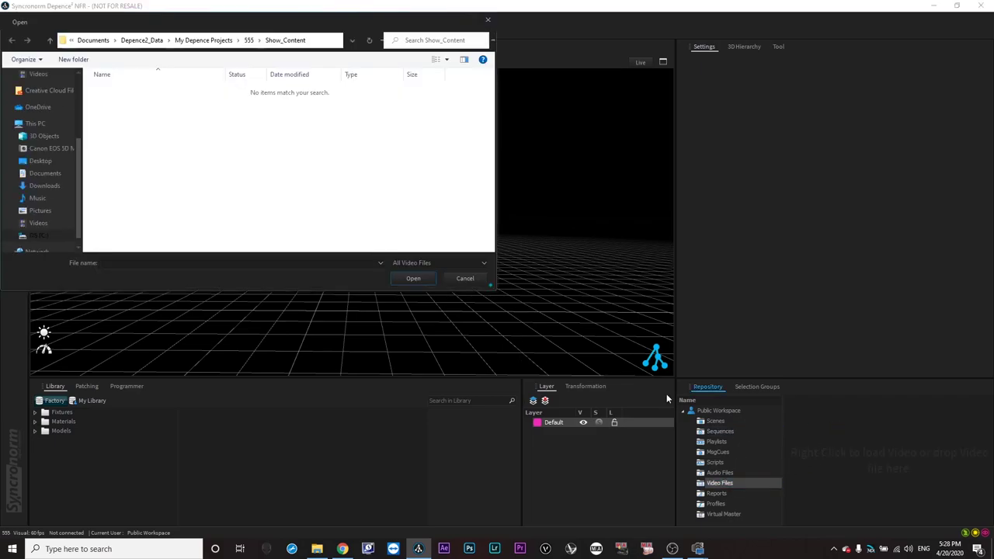
pyautogui.click(40, 161)
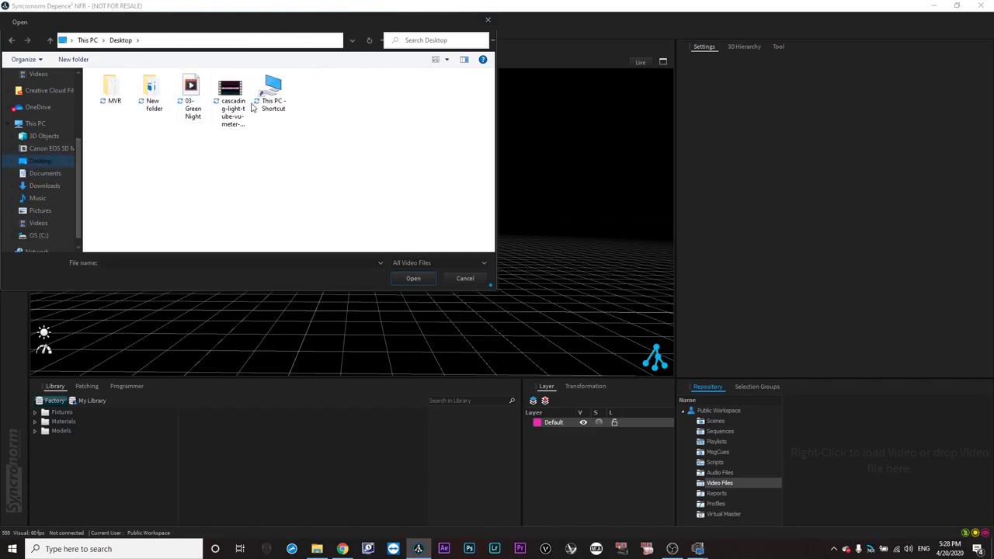
pyautogui.click(231, 93)
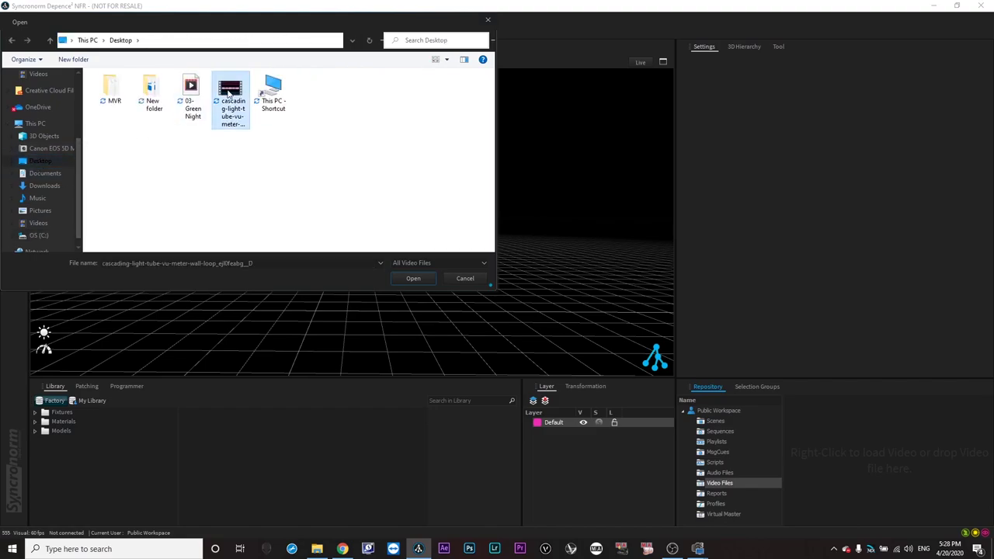
pyautogui.doubleClick(231, 93)
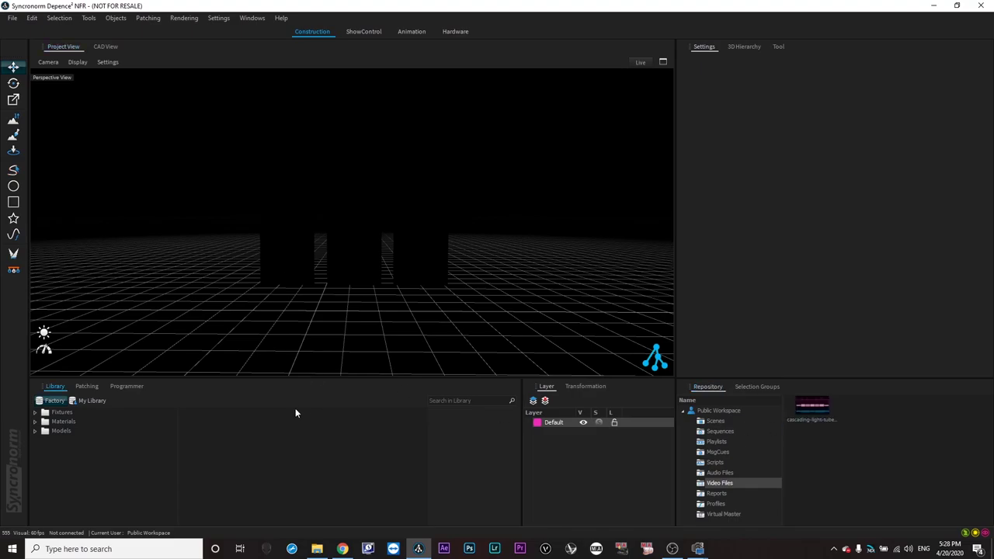
# - Switch to the ShowControl workspace and open sequence "a" in the Show Sequencer
pyautogui.click(364, 32)
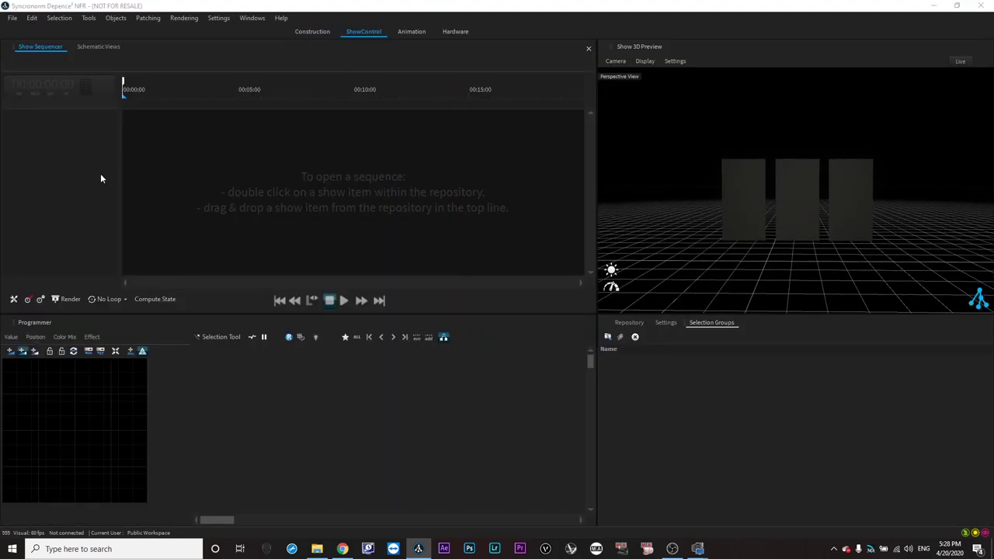
pyautogui.click(666, 322)
pyautogui.click(629, 323)
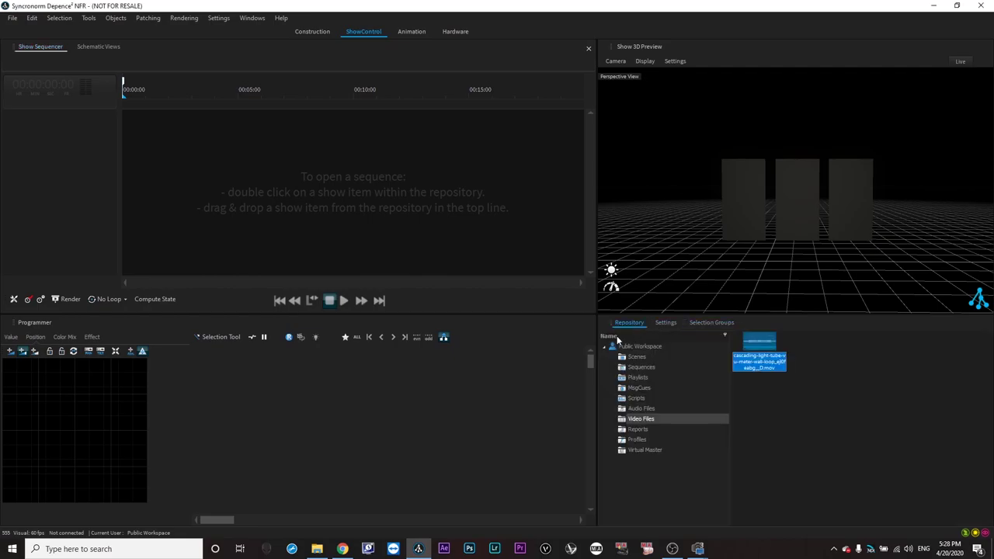
pyautogui.click(660, 357)
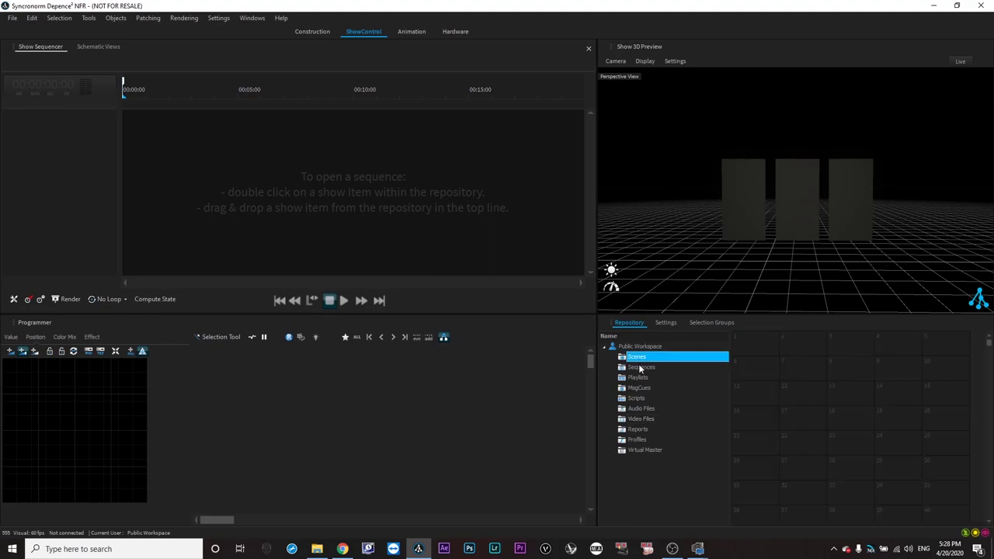
pyautogui.click(674, 367)
pyautogui.doubleClick(748, 339)
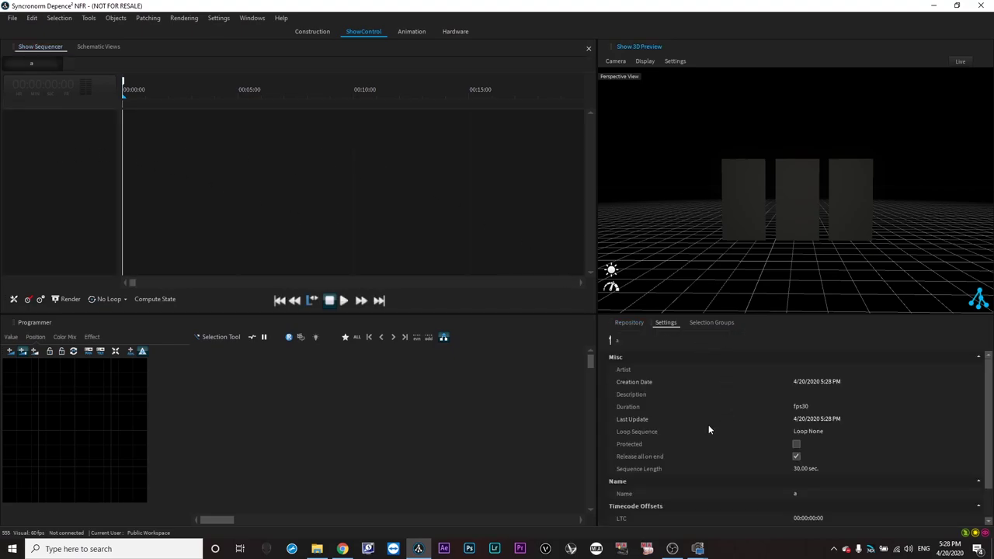
# - Add a video track for the Video Source 1 media player and place the cascading-light-tube video at its start
pyautogui.click(630, 323)
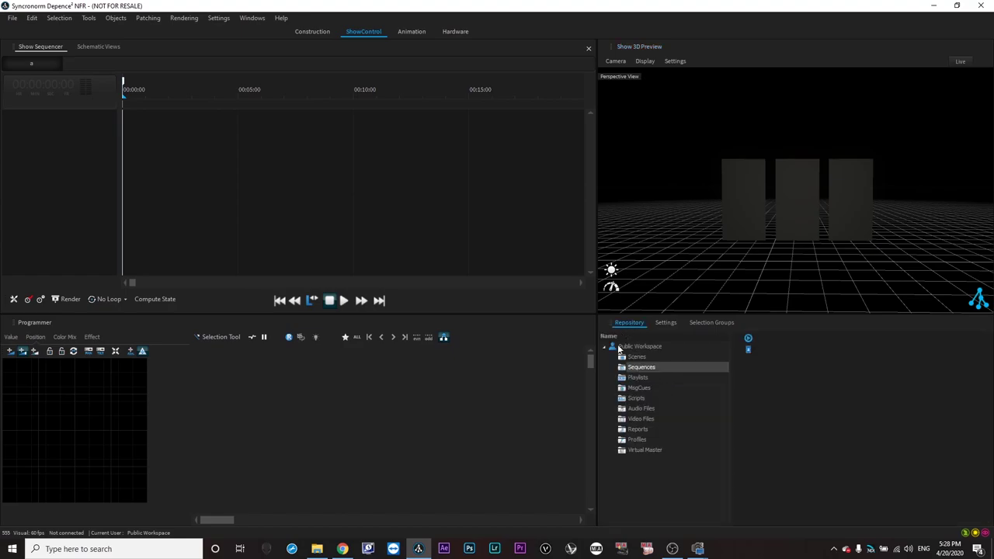
pyautogui.click(635, 419)
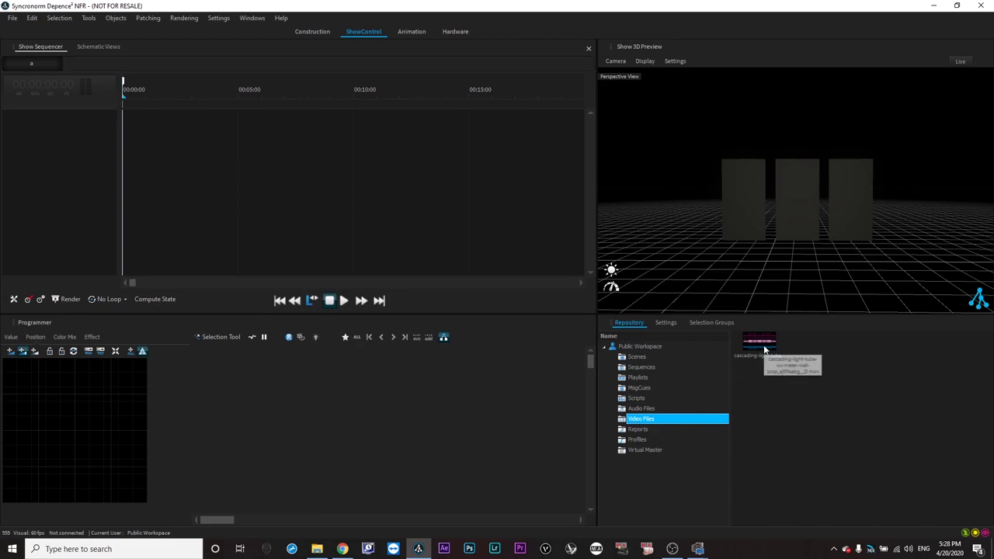
pyautogui.rightClick(61, 125)
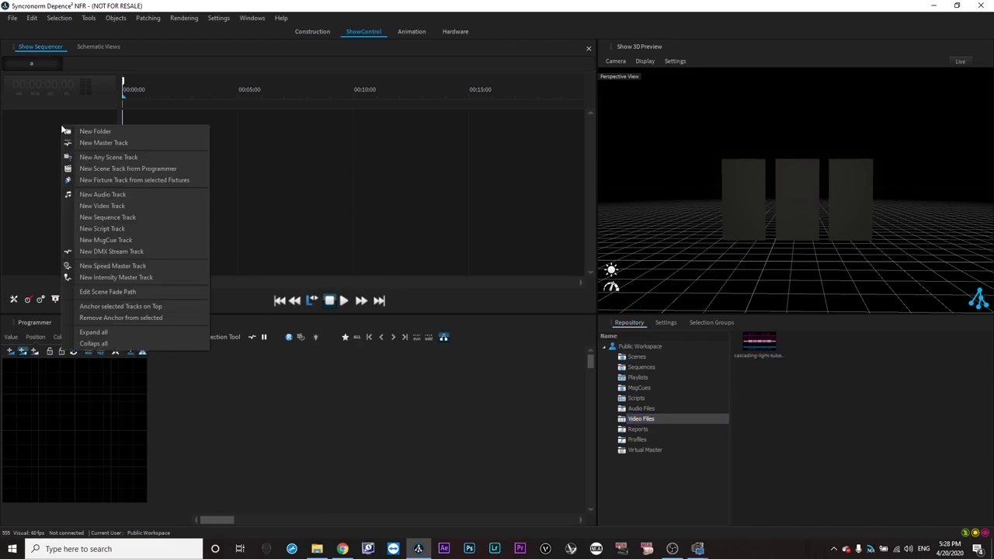
pyautogui.click(105, 207)
pyautogui.click(451, 231)
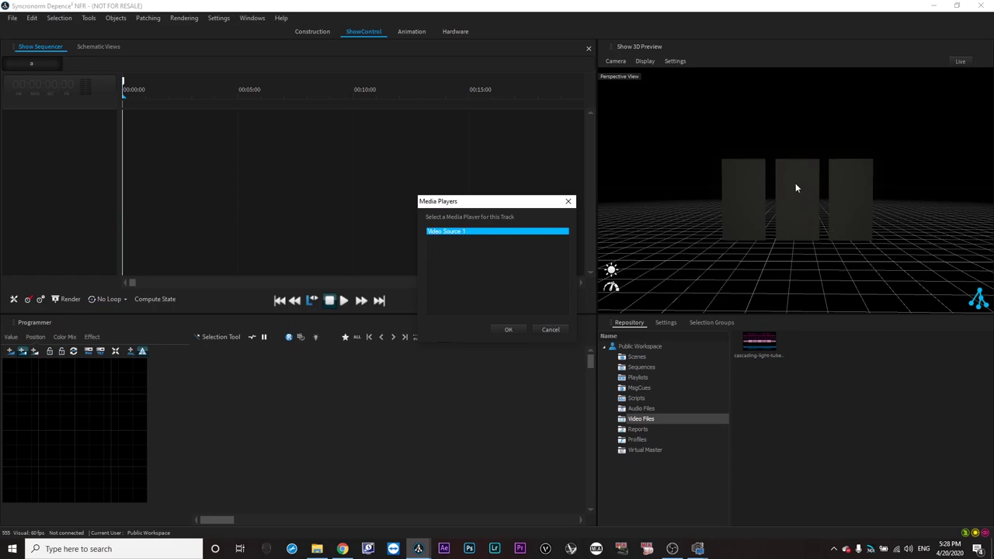
pyautogui.click(508, 331)
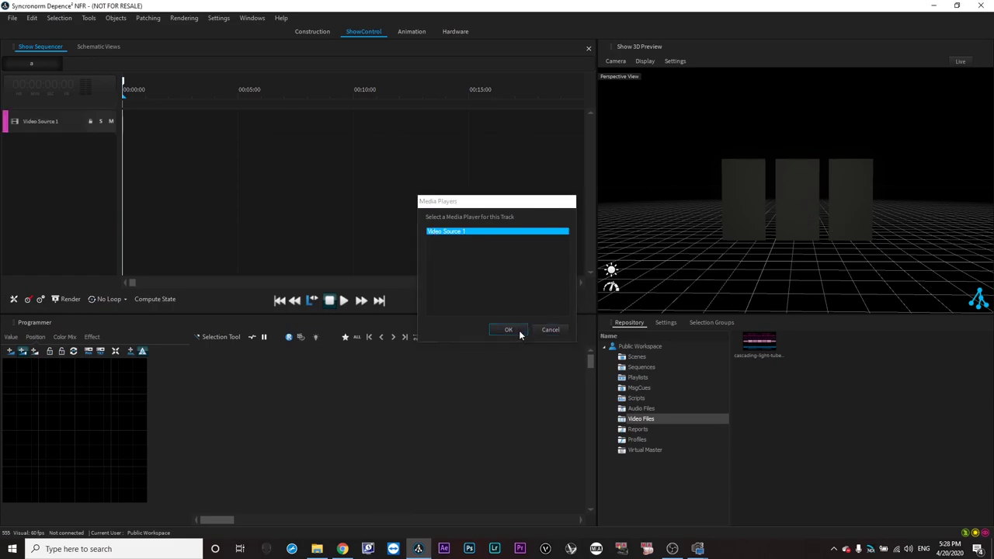
pyautogui.moveTo(769, 345); pyautogui.dragTo(135, 122)
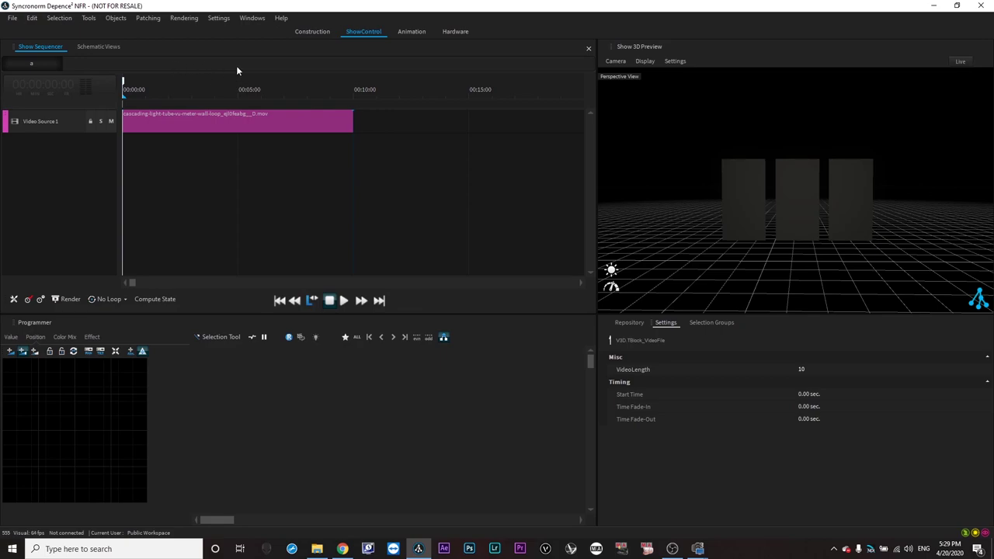
# - Play the sequence and watch the video on the three planes, briefly switching the preview to Live mode
pyautogui.click(346, 301)
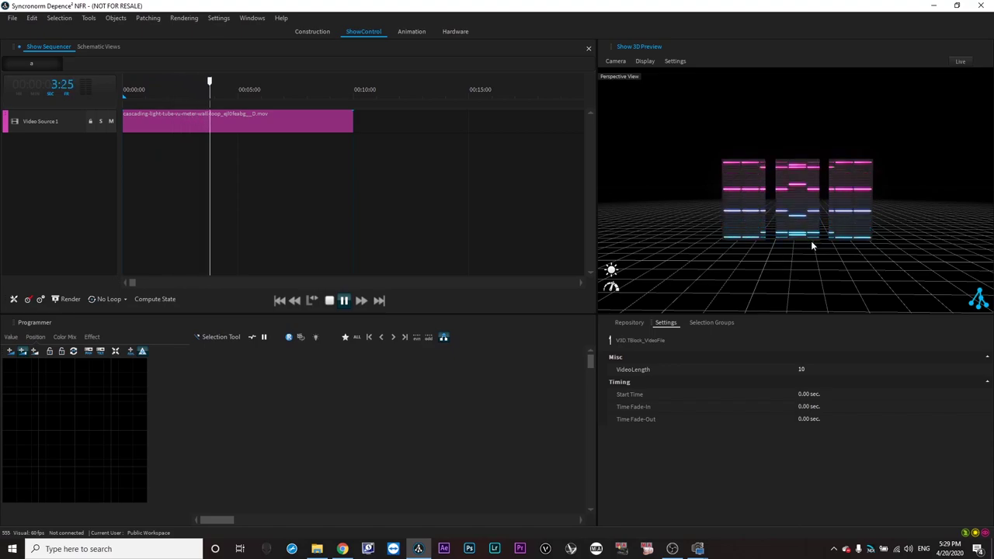
pyautogui.click(969, 62)
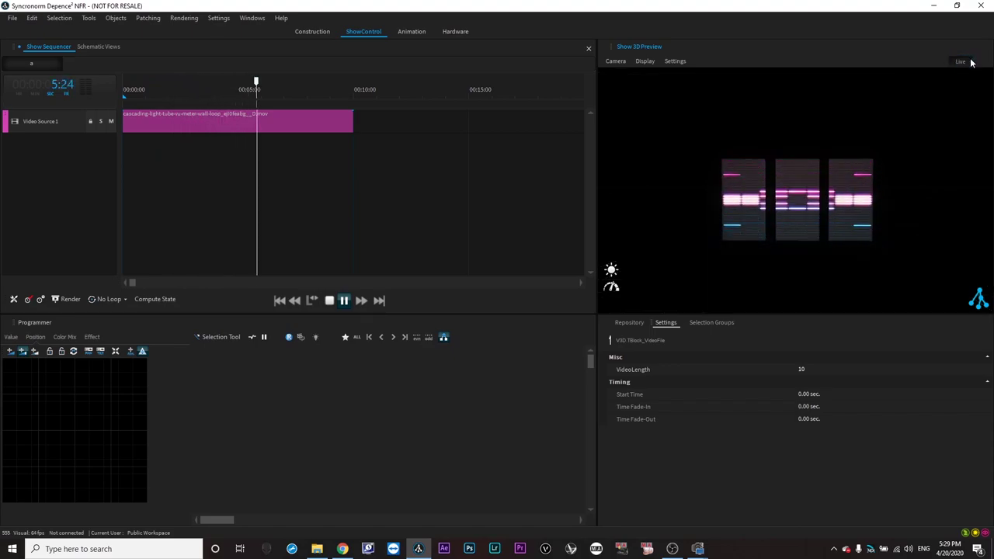
pyautogui.click(969, 62)
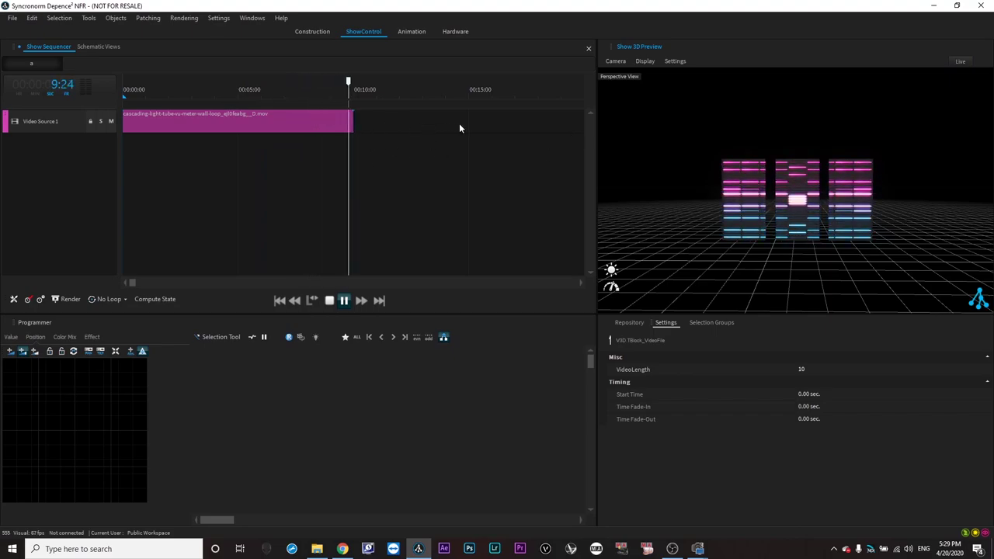
# - Extend the video clip's end past the 25-second mark on the sequencer timeline
pyautogui.moveTo(352, 125); pyautogui.dragTo(599, 124)
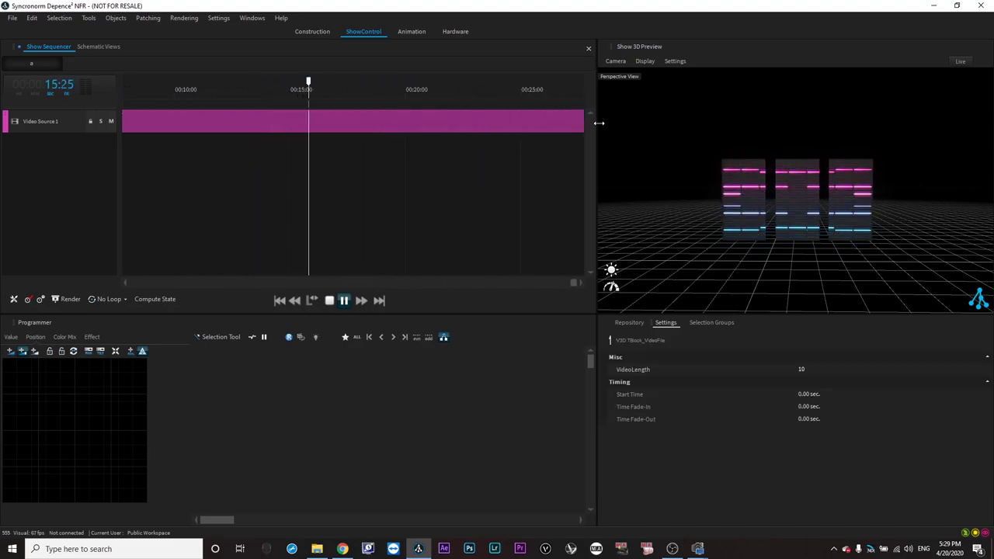
# - Watch the playing video on the three planes in the Construction workspace with the view in Live mode
pyautogui.moveTo(572, 283); pyautogui.dragTo(591, 272)
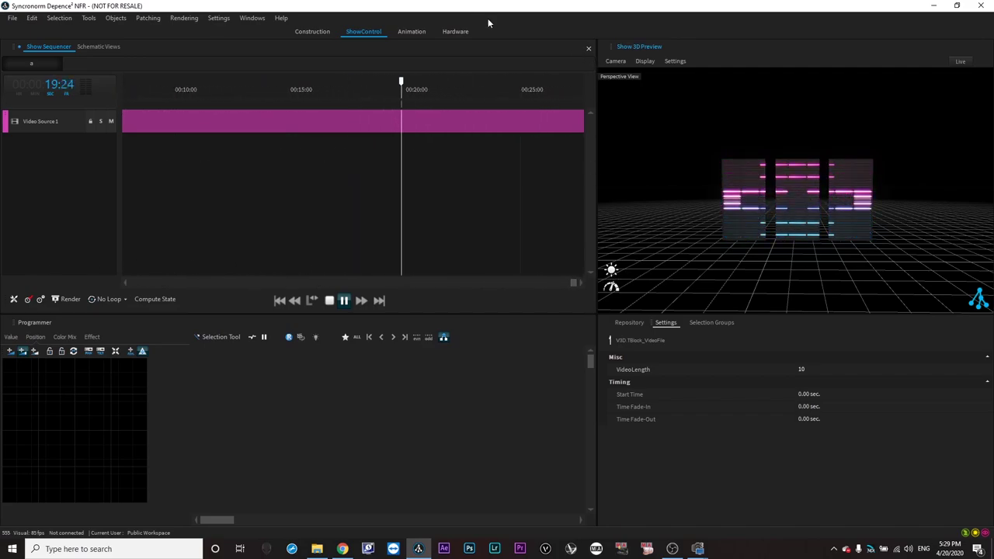
pyautogui.click(315, 31)
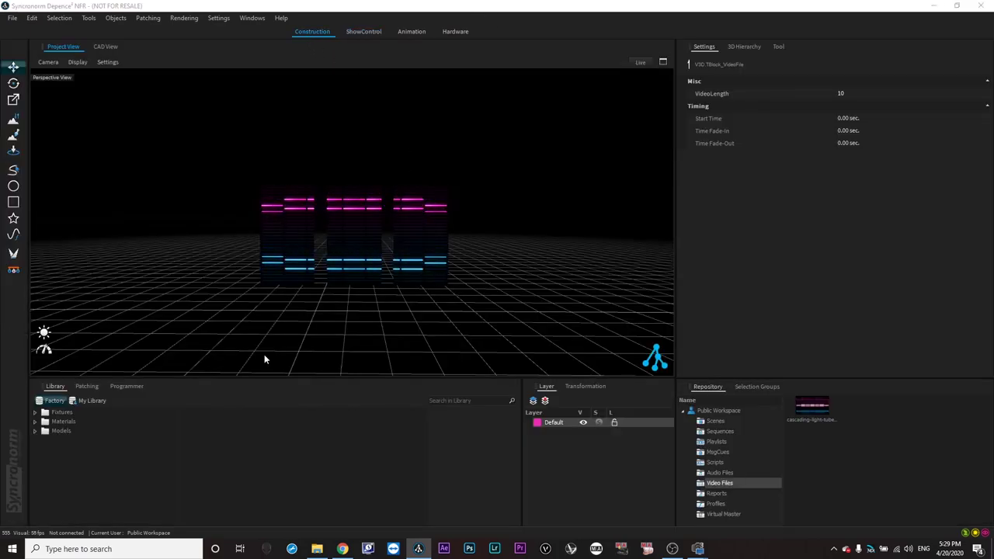
pyautogui.click(640, 63)
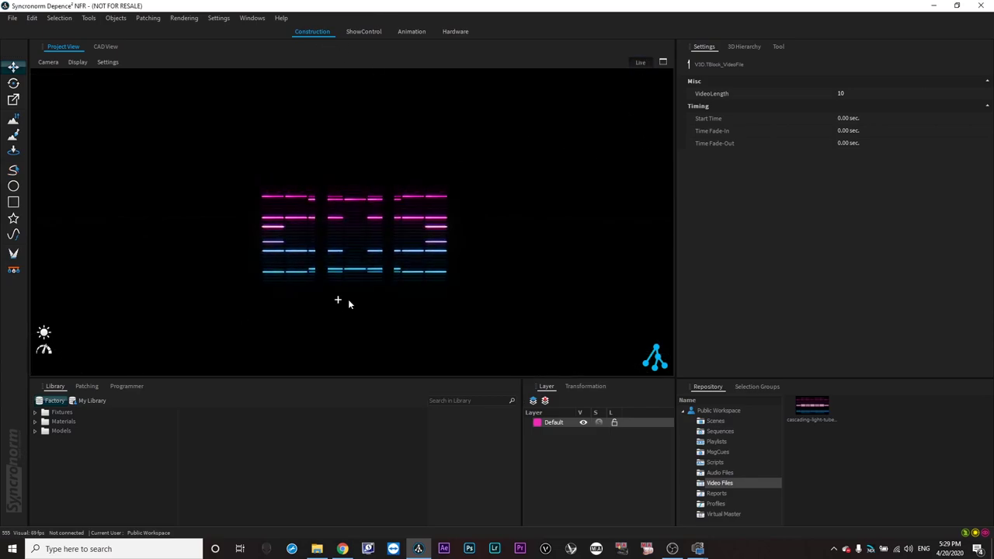
pyautogui.moveTo(348, 299); pyautogui.dragTo(454, 312)
pyautogui.moveTo(454, 316); pyautogui.dragTo(333, 310, button='right')
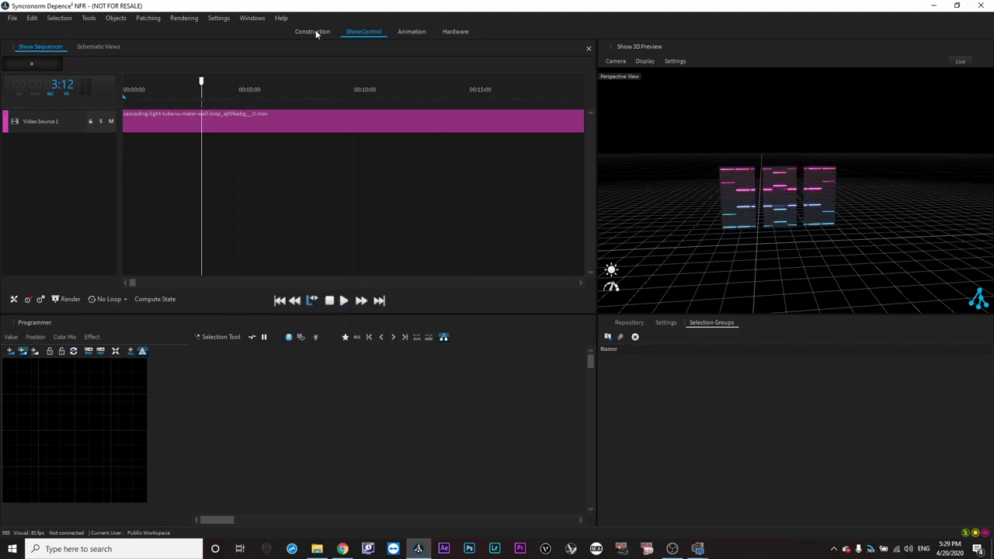
# - Return to the Construction workspace, add a cube and move it below the middle video plane
pyautogui.click(310, 32)
pyautogui.moveTo(355, 273); pyautogui.dragTo(331, 324, button='right')
pyautogui.scroll(4, 322, 283)
pyautogui.click(59, 17)
pyautogui.click(116, 17)
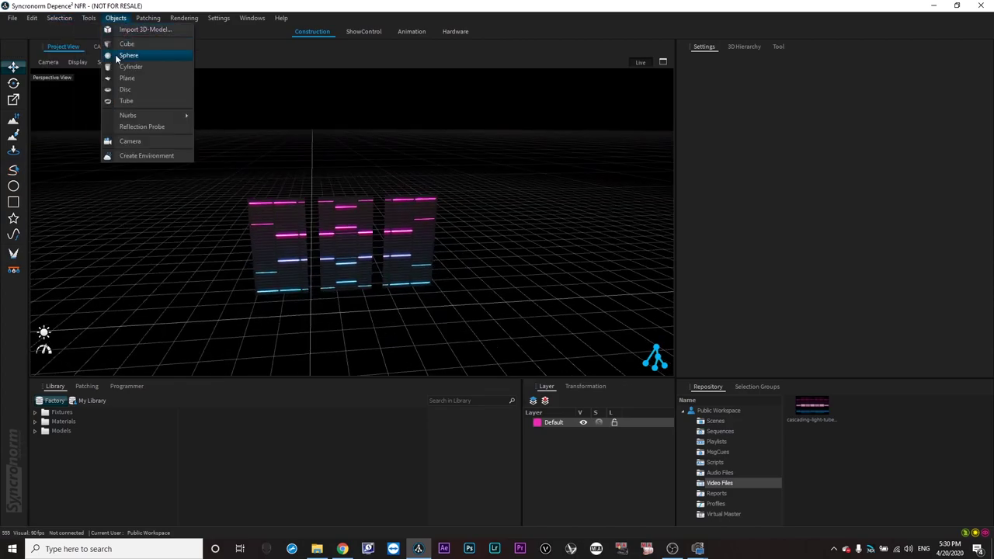
pyautogui.click(123, 44)
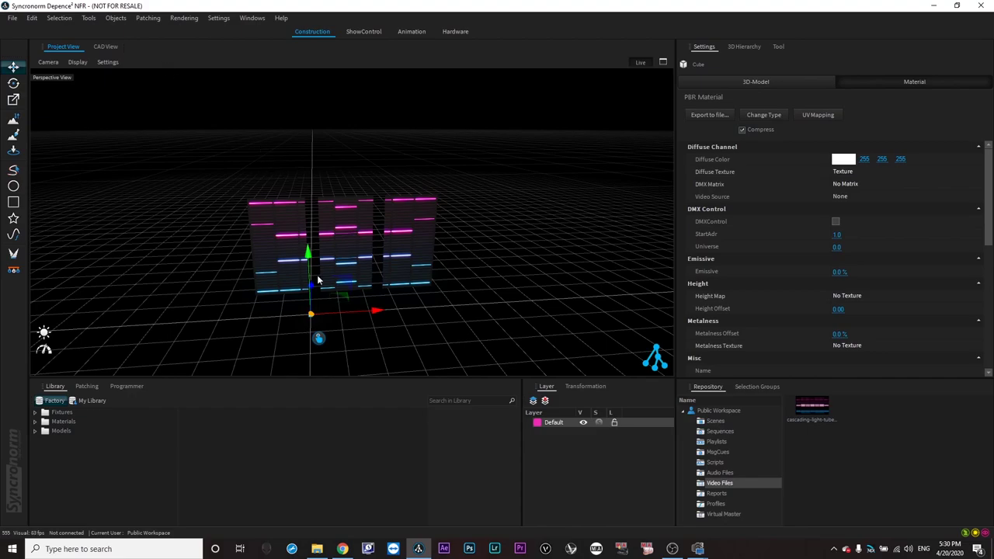
pyautogui.moveTo(383, 311); pyautogui.dragTo(404, 294)
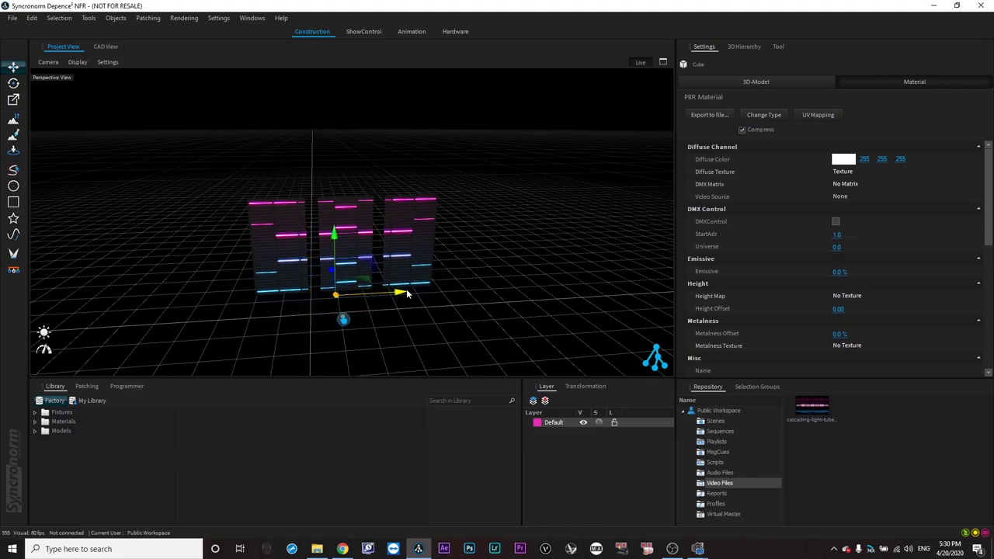
pyautogui.moveTo(340, 319)
pyautogui.mouseDown()
pyautogui.moveTo(353, 336)
pyautogui.moveTo(349, 319)
pyautogui.mouseUp()
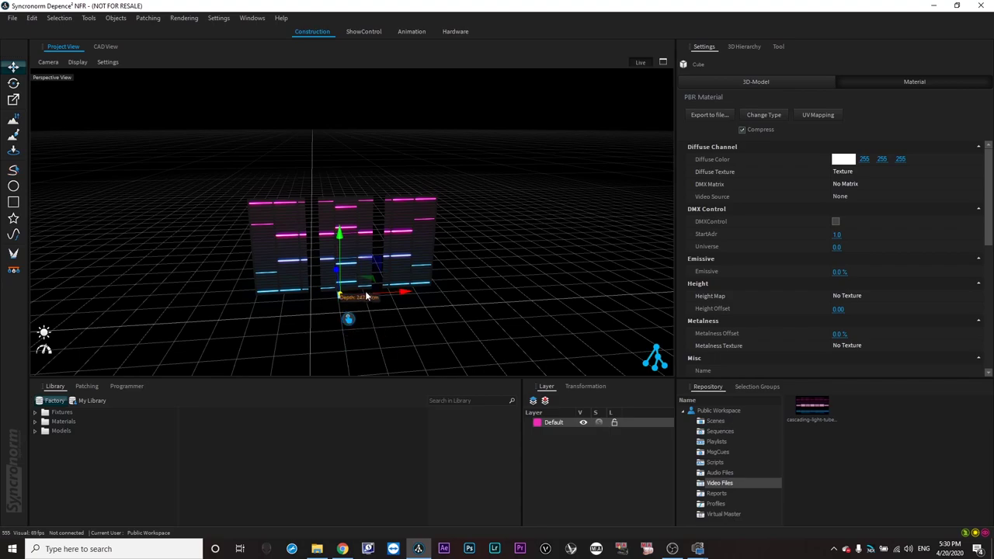
# - Stretch the cube into a wide, deep floor slab and lower it beneath the three video planes
pyautogui.moveTo(342, 296); pyautogui.dragTo(442, 290)
pyautogui.moveTo(339, 296)
pyautogui.mouseDown()
pyautogui.moveTo(344, 310)
pyautogui.moveTo(340, 278)
pyautogui.mouseUp()
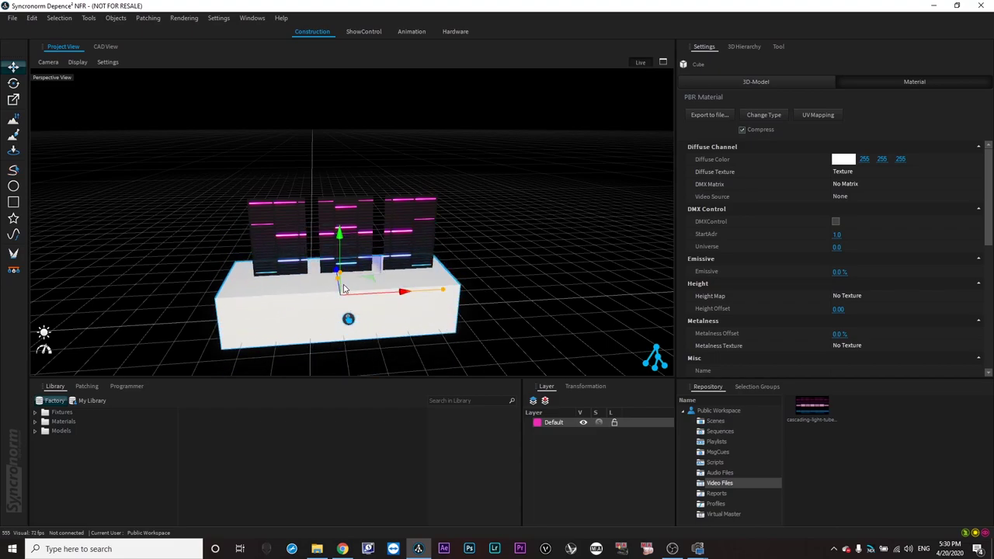
pyautogui.moveTo(339, 272)
pyautogui.mouseDown()
pyautogui.moveTo(321, 244)
pyautogui.moveTo(340, 284)
pyautogui.mouseUp()
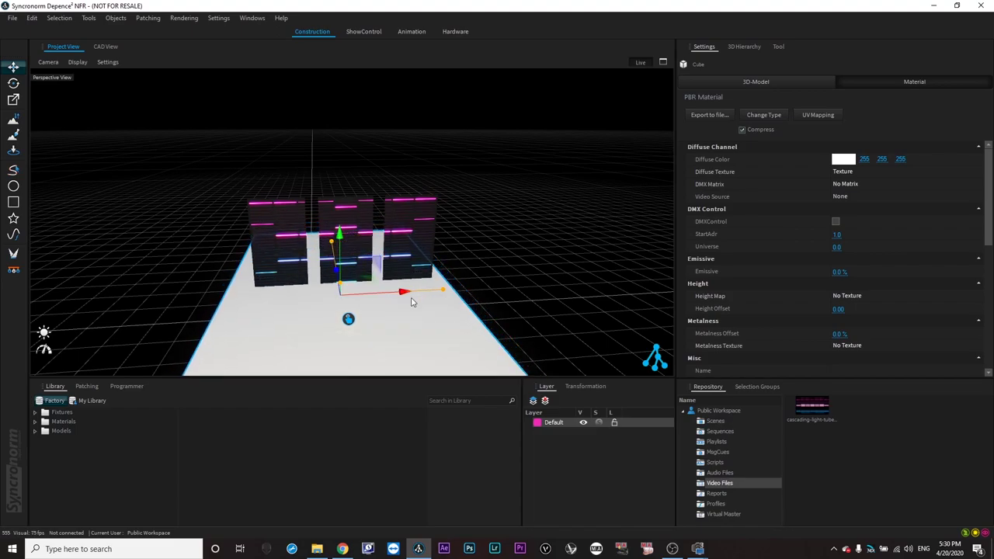
pyautogui.moveTo(445, 292); pyautogui.dragTo(569, 283)
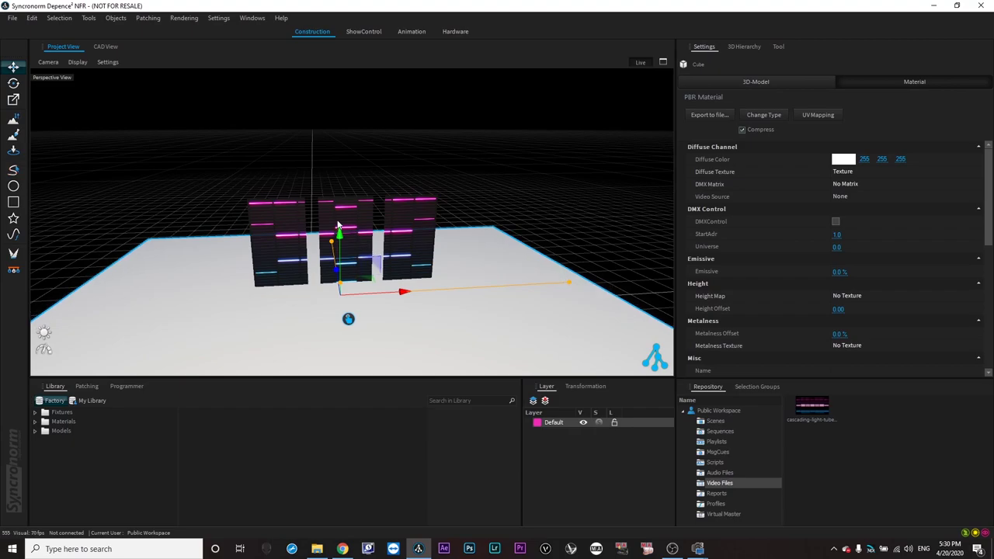
pyautogui.moveTo(339, 237); pyautogui.dragTo(340, 319)
pyautogui.scroll(-1, 254, 160)
pyautogui.scroll(-1, 253, 160)
pyautogui.moveTo(326, 301); pyautogui.dragTo(333, 217, button='middle')
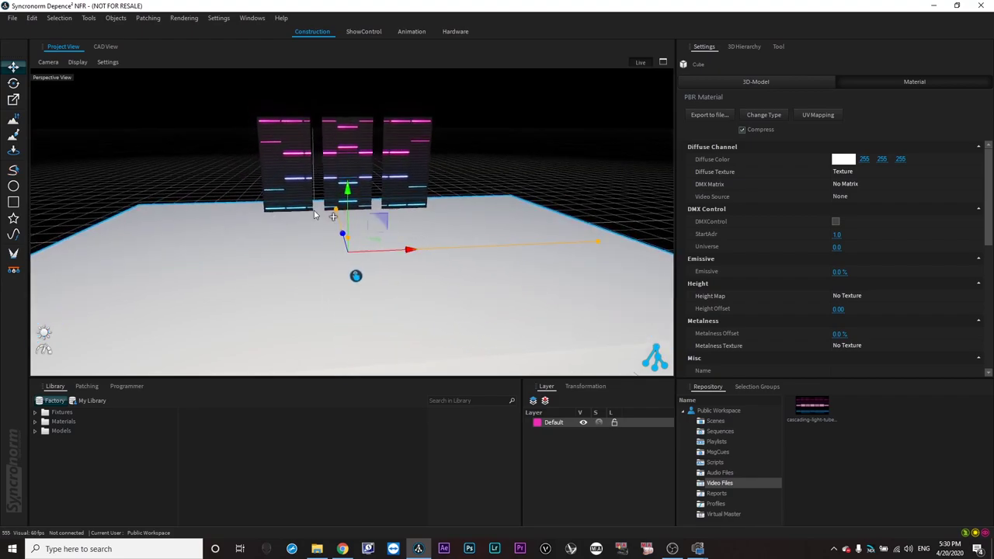
# - Turn the ambient light all the way down and deselect the floor slab
pyautogui.click(44, 332)
pyautogui.moveTo(102, 342); pyautogui.dragTo(0, 344)
pyautogui.click(362, 272)
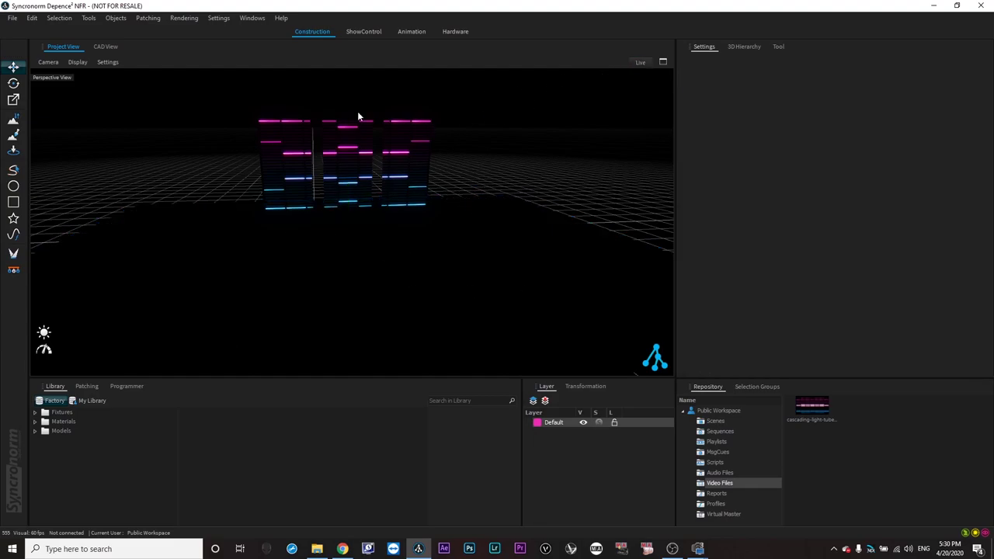
# - Examine the light the video planes cast on the dark floor, with Live mode on and off
pyautogui.click(634, 64)
pyautogui.moveTo(442, 277); pyautogui.dragTo(365, 247, button='middle')
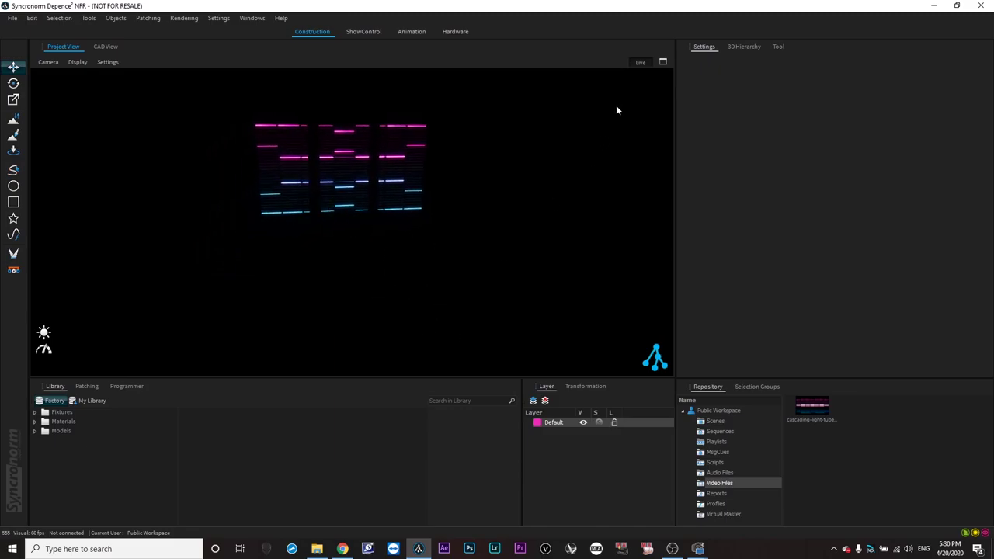
pyautogui.click(644, 66)
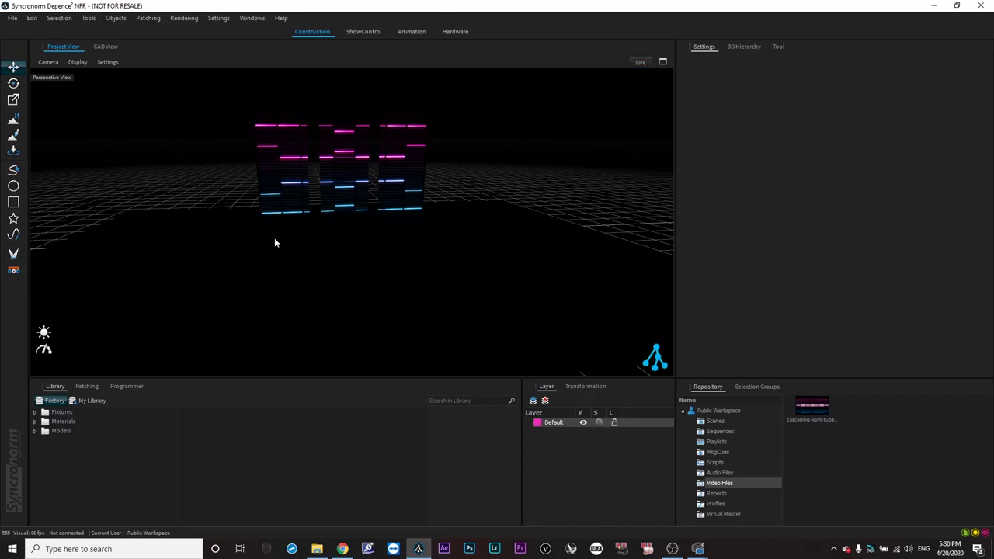
pyautogui.scroll(-1, 278, 208)
pyautogui.scroll(4, 273, 208)
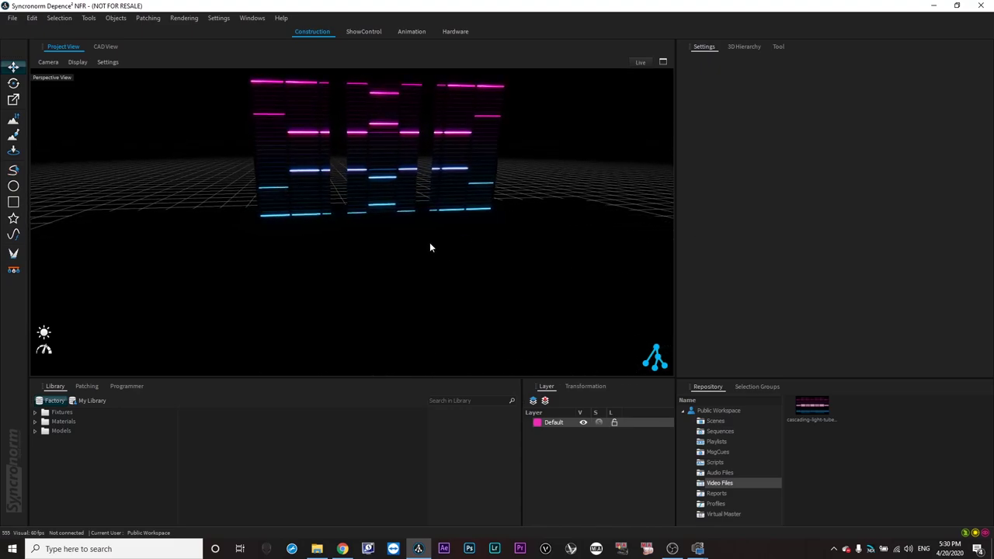
pyautogui.scroll(1, 265, 304)
pyautogui.scroll(-4, 241, 298)
pyautogui.moveTo(341, 236)
pyautogui.mouseDown(button='middle')
pyautogui.moveTo(325, 254)
pyautogui.moveTo(351, 229)
pyautogui.mouseUp(button='middle')
pyautogui.scroll(-2, 353, 253)
pyautogui.scroll(1, 365, 267)
# - Raise the ambient light to a little under half to illuminate the flat plane in the new scene
pyautogui.click(315, 197)
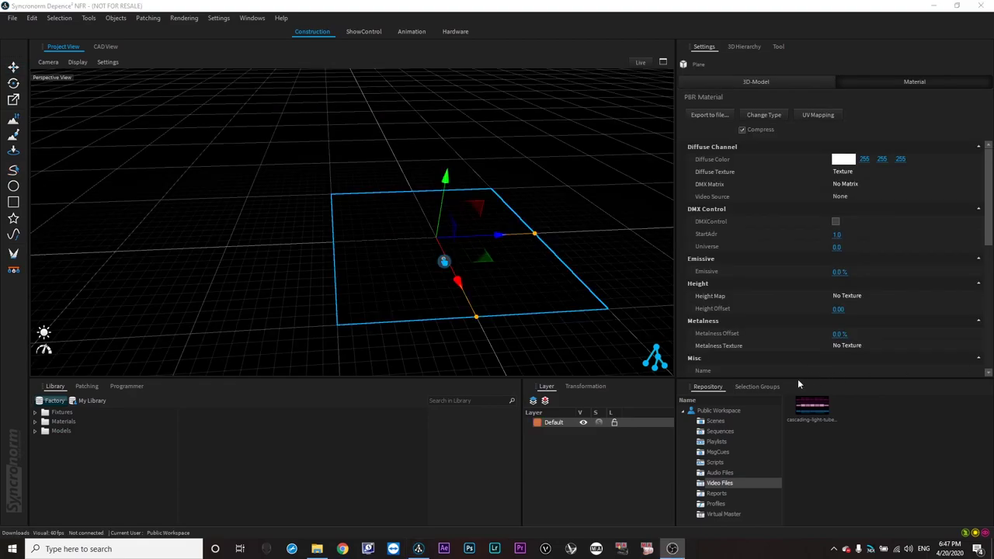
pyautogui.moveTo(326, 249); pyautogui.dragTo(299, 249, button='right')
pyautogui.scroll(3, 444, 281)
pyautogui.moveTo(444, 282); pyautogui.dragTo(339, 264, button='right')
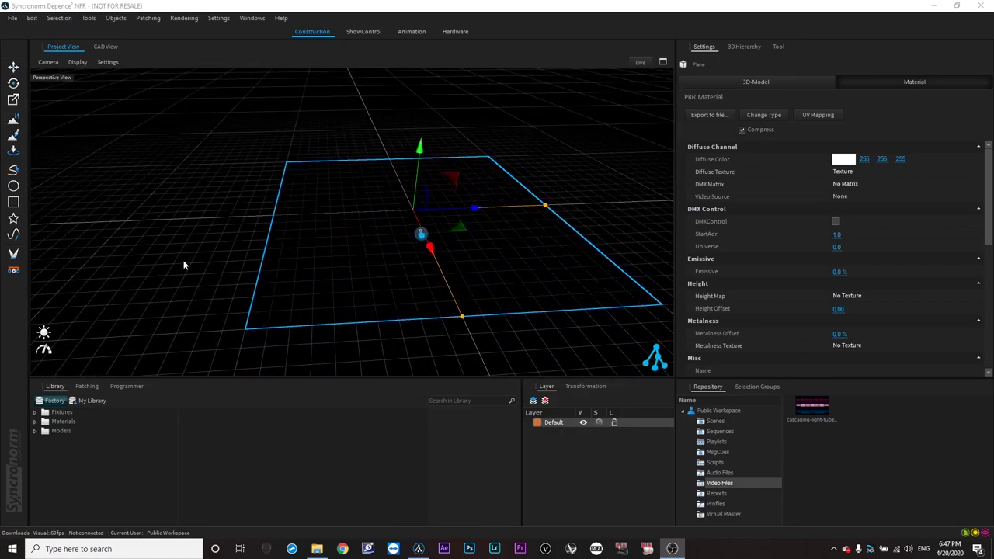
pyautogui.moveTo(45, 332)
pyautogui.moveTo(68, 336); pyautogui.dragTo(132, 336)
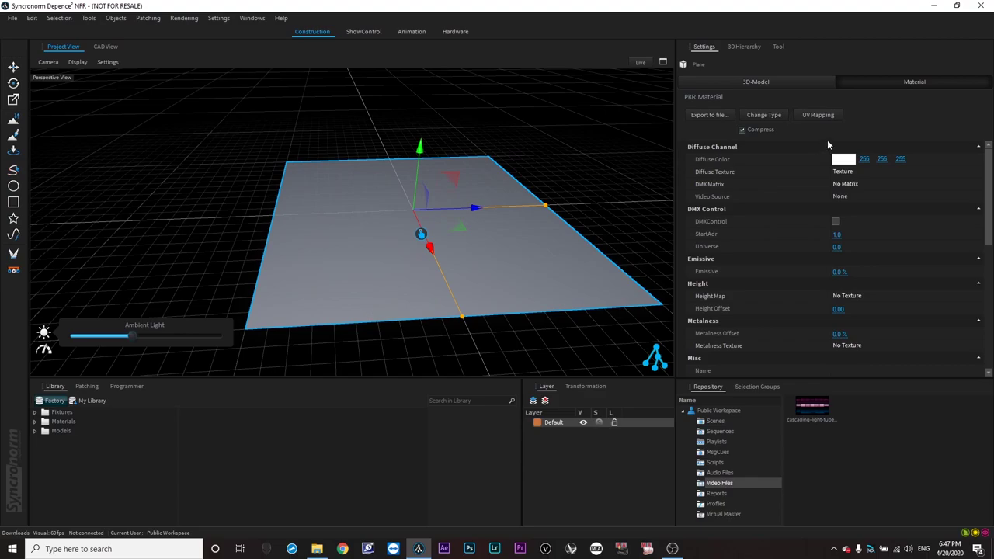
# - Examine the lit floor plane from several angles and distances, reselecting it and checking the available object types
pyautogui.click(240, 150)
pyautogui.scroll(-4, 209, 184)
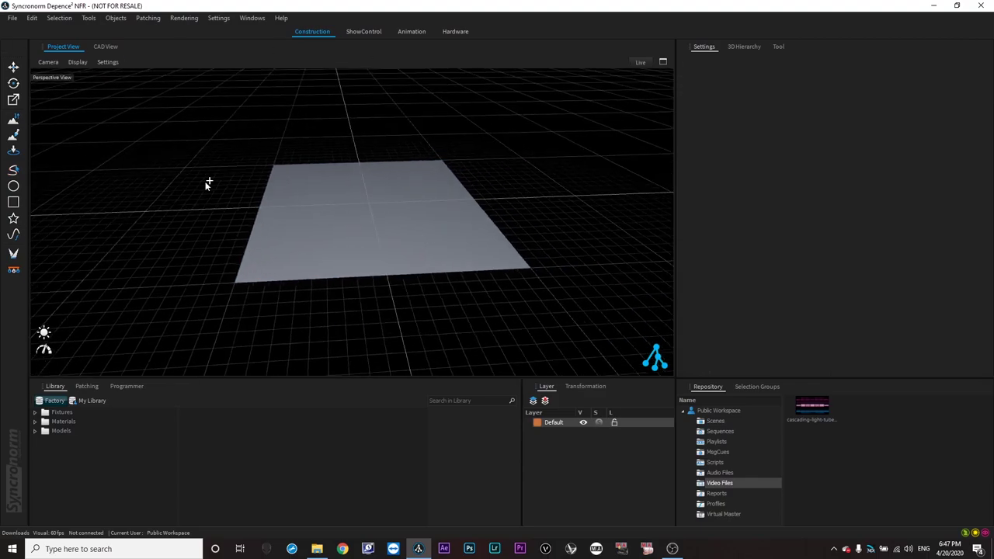
pyautogui.scroll(3, 240, 231)
pyautogui.scroll(-3, 156, 303)
pyautogui.scroll(2, 290, 264)
pyautogui.moveTo(318, 244); pyautogui.dragTo(375, 318, button='middle')
pyautogui.moveTo(375, 318); pyautogui.dragTo(333, 321, button='right')
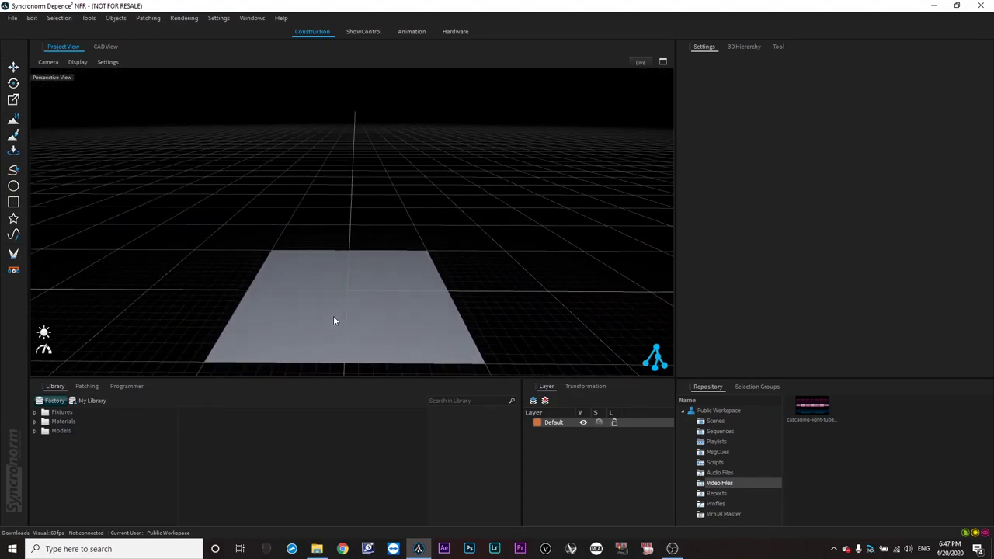
pyautogui.click(320, 303)
pyautogui.moveTo(221, 308); pyautogui.dragTo(405, 277, button='right')
pyautogui.scroll(3, 405, 277)
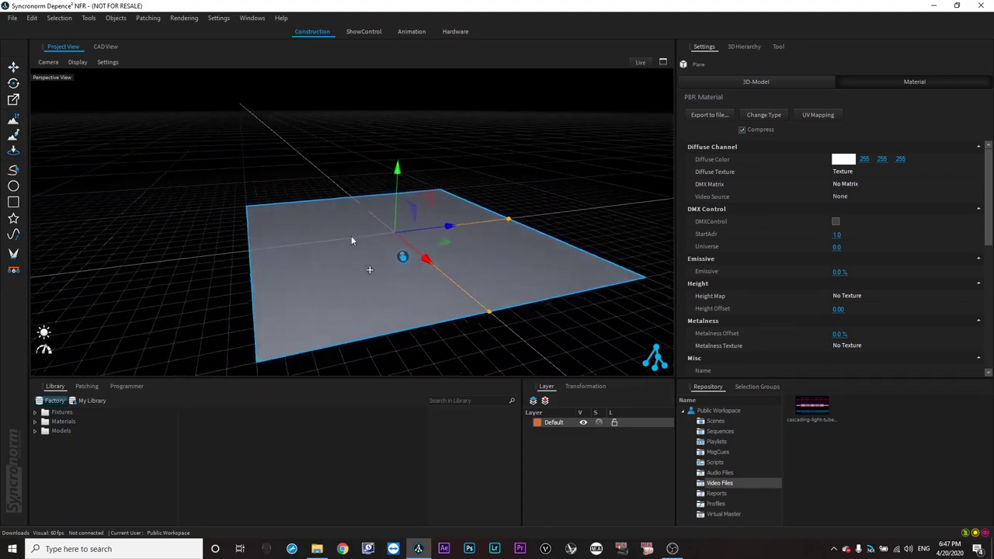
pyautogui.moveTo(116, 18)
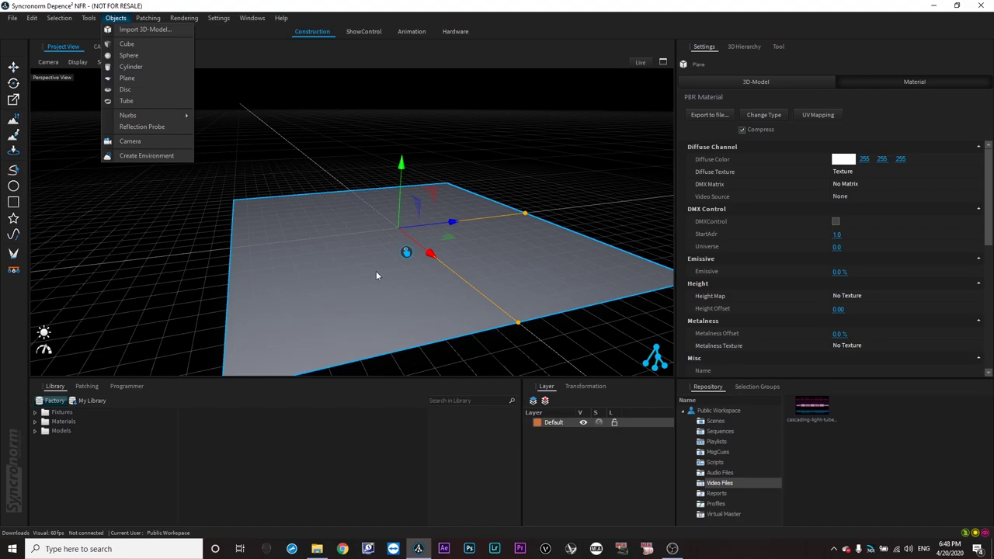
pyautogui.moveTo(376, 271); pyautogui.dragTo(354, 271, button='middle')
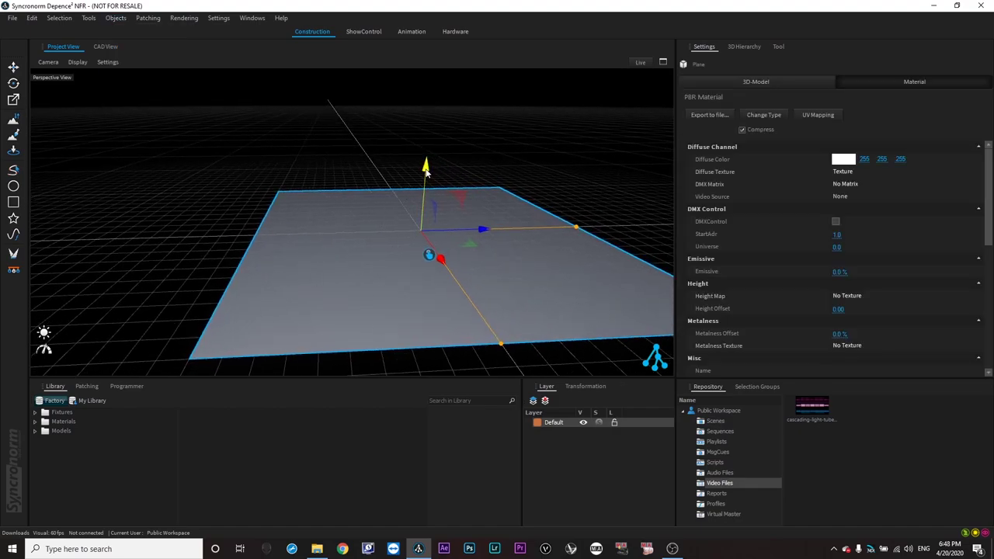
# - Add a disc and raise it above the floor plane
pyautogui.click(116, 18)
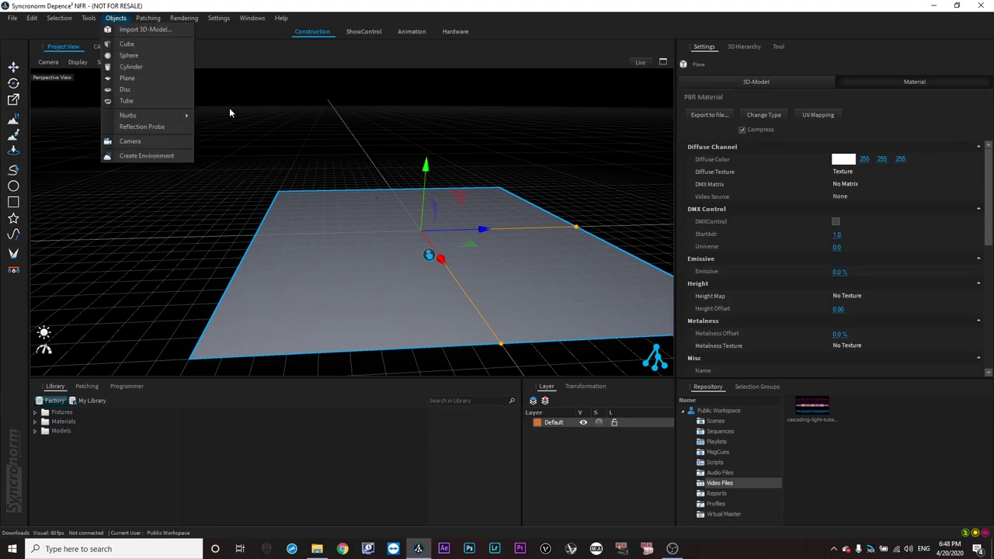
pyautogui.click(129, 92)
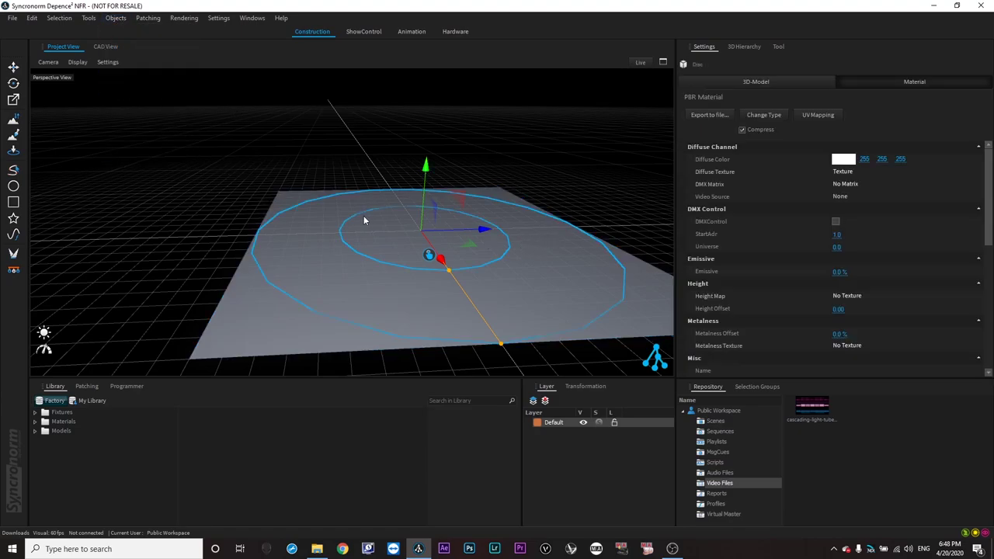
pyautogui.moveTo(424, 167); pyautogui.dragTo(437, 140)
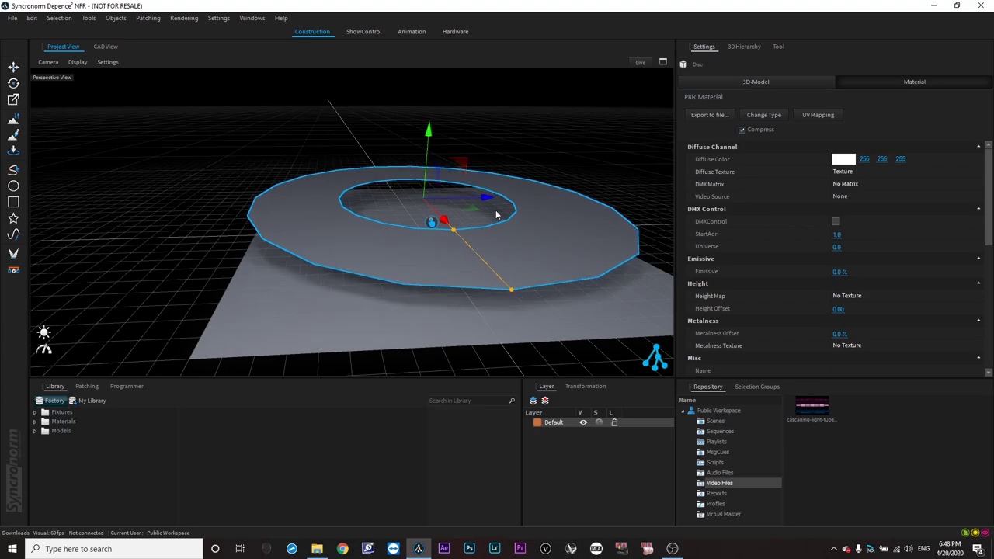
# - Delete the disc above the floor plane
pyautogui.rightClick(538, 210)
pyautogui.click(567, 226)
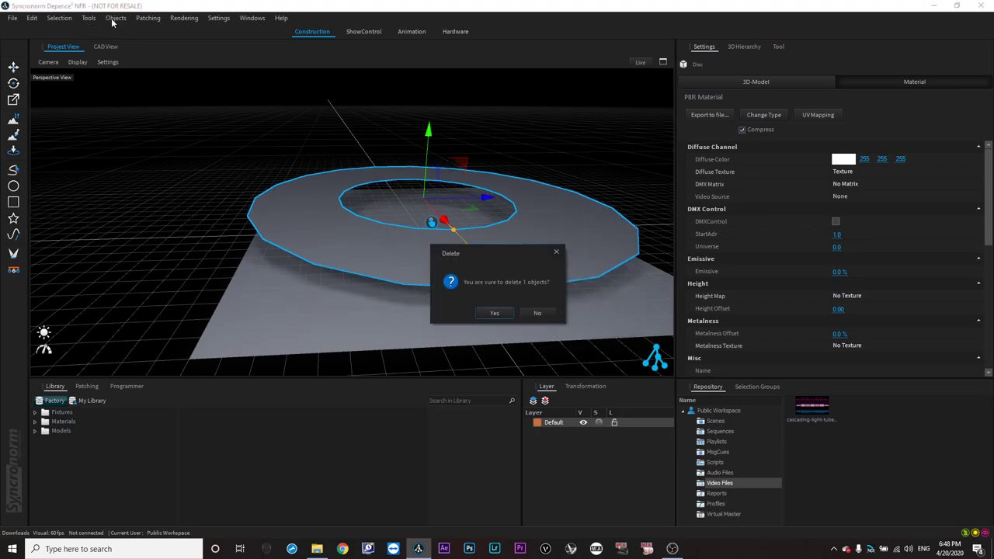
pyautogui.click(482, 312)
# - Inspect the upright second plane standing on the floor plane from near and far
pyautogui.click(117, 19)
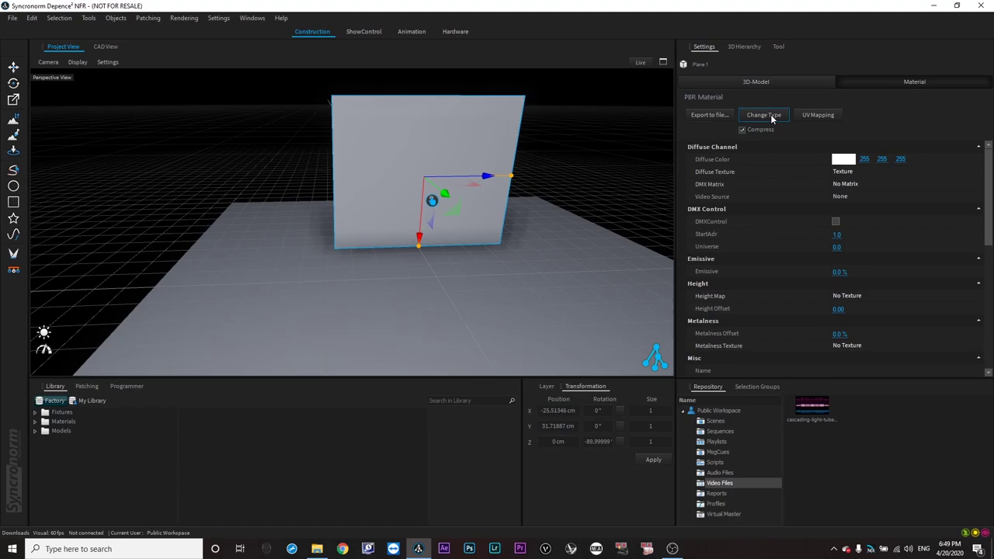
pyautogui.scroll(-2, 407, 183)
pyautogui.scroll(5, 407, 182)
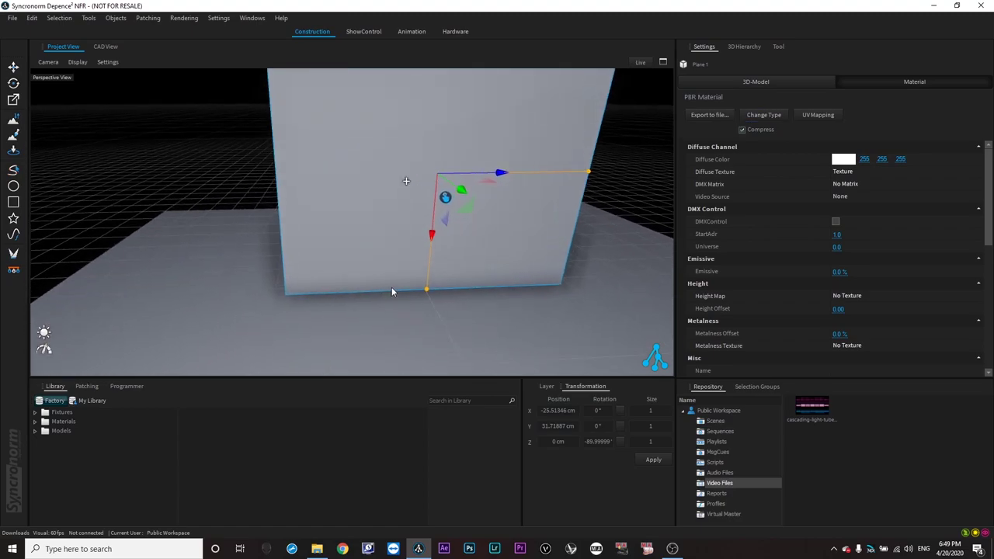
pyautogui.scroll(-6, 400, 284)
pyautogui.scroll(3, 422, 151)
pyautogui.scroll(-5, 409, 162)
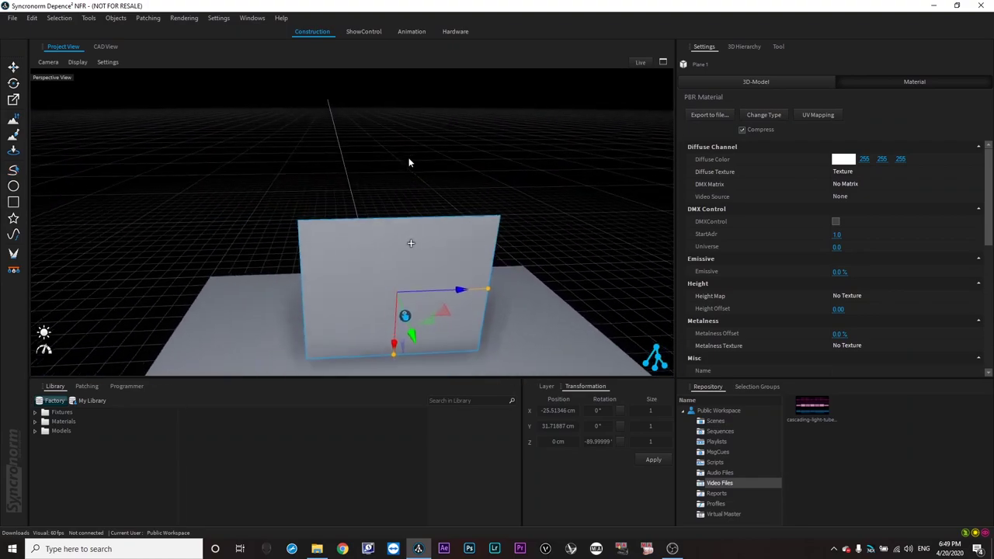
pyautogui.scroll(2, 414, 262)
pyautogui.scroll(-3, 413, 257)
pyautogui.scroll(4, 417, 247)
pyautogui.scroll(-2, 417, 244)
pyautogui.scroll(1, 418, 248)
# - Change the upright plane's material type to Video Wall, with a pixel height of 24.5 mm and a pixel width of about 15 mm
pyautogui.click(766, 82)
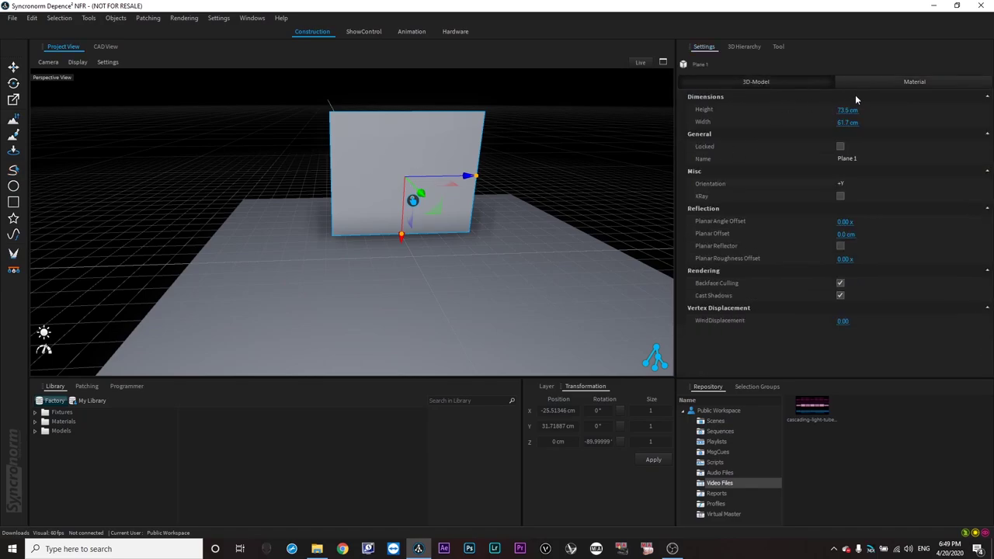
pyautogui.click(879, 84)
pyautogui.click(764, 115)
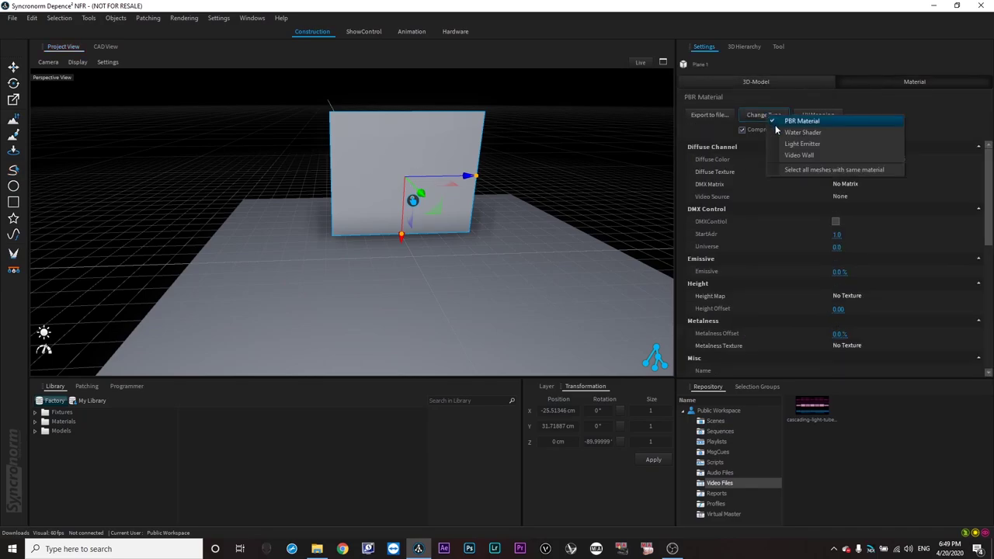
pyautogui.click(786, 155)
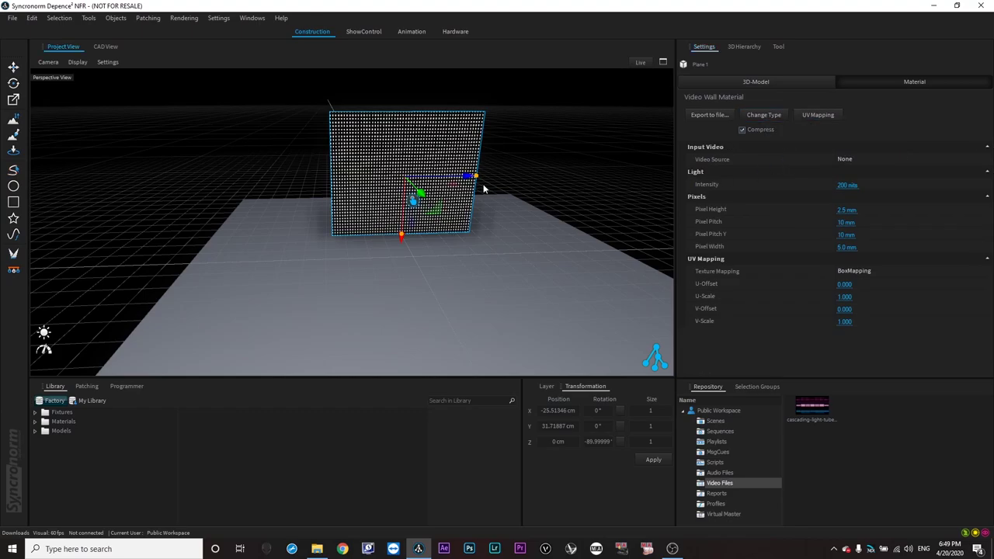
pyautogui.moveTo(847, 211); pyautogui.dragTo(850, 211)
pyautogui.moveTo(851, 247); pyautogui.dragTo(849, 247)
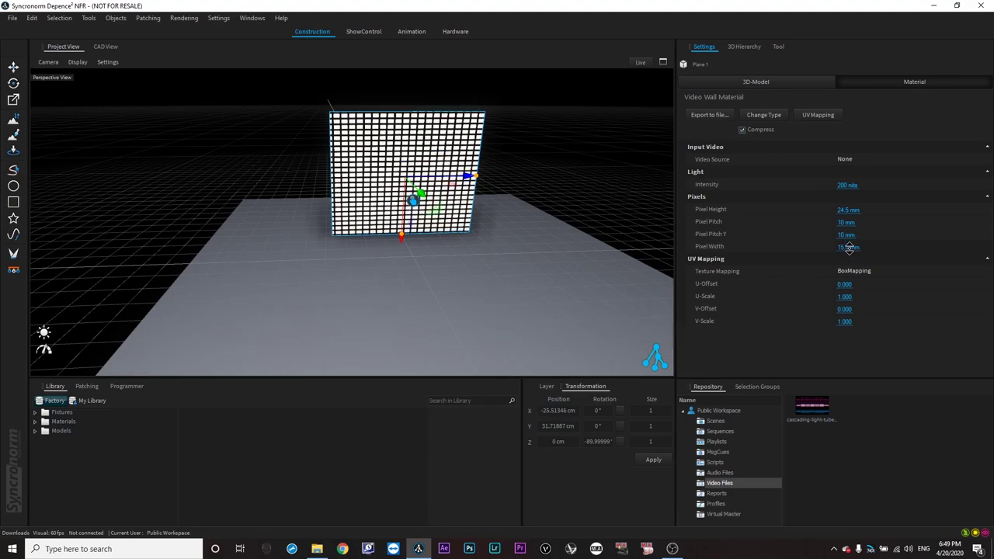
# - Assign Video Source 1 as the input video of the upright plane's Video Wall material
pyautogui.click(803, 83)
pyautogui.click(737, 49)
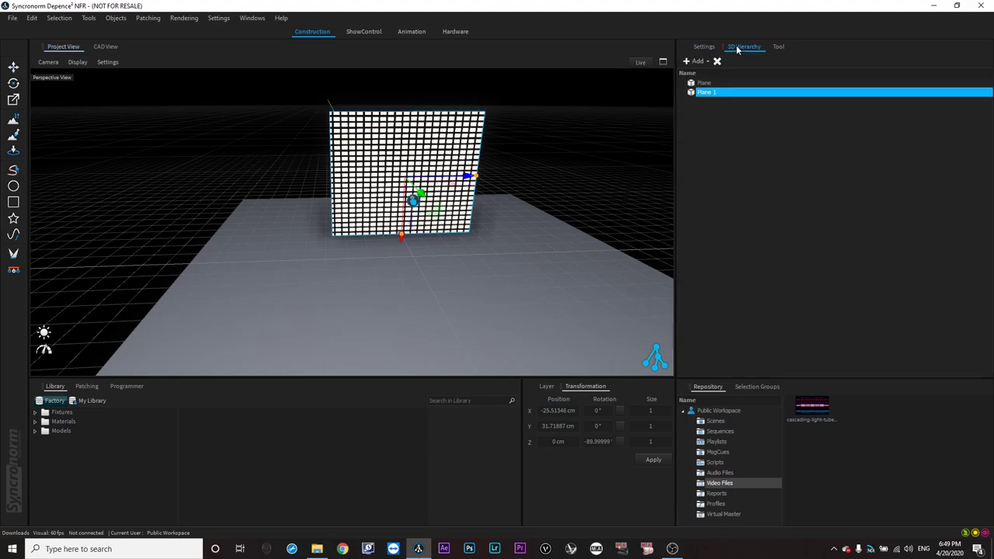
pyautogui.click(705, 47)
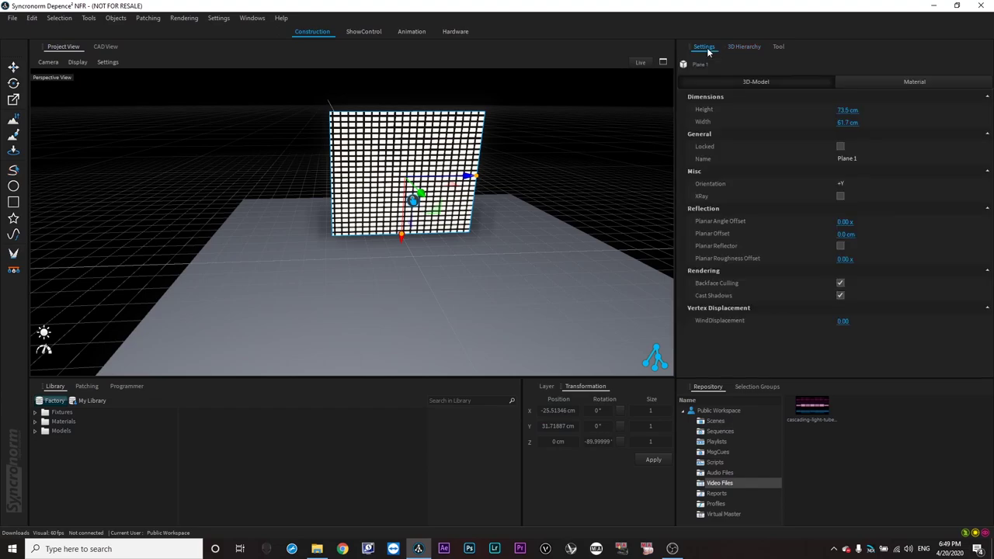
pyautogui.click(757, 43)
pyautogui.click(699, 52)
pyautogui.click(846, 86)
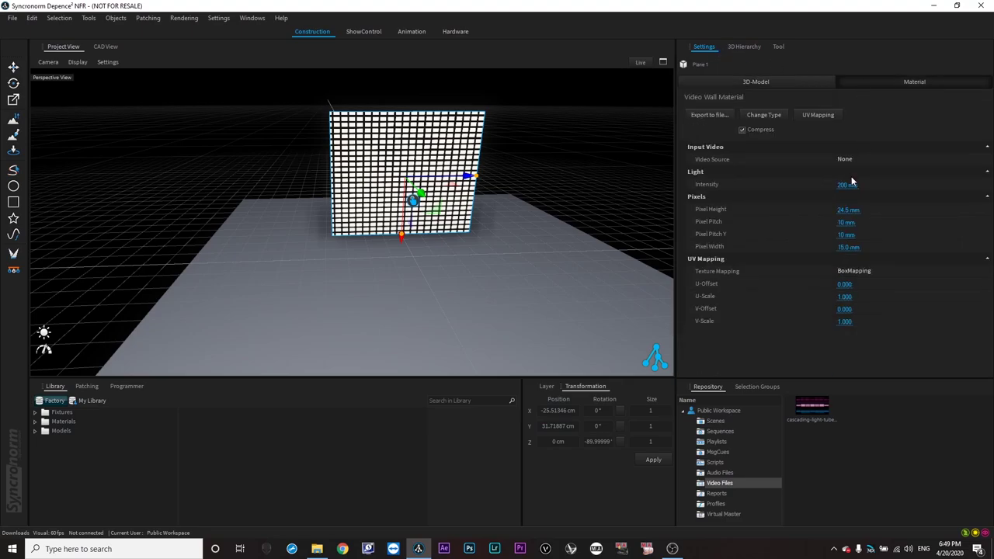
pyautogui.click(854, 160)
pyautogui.click(854, 168)
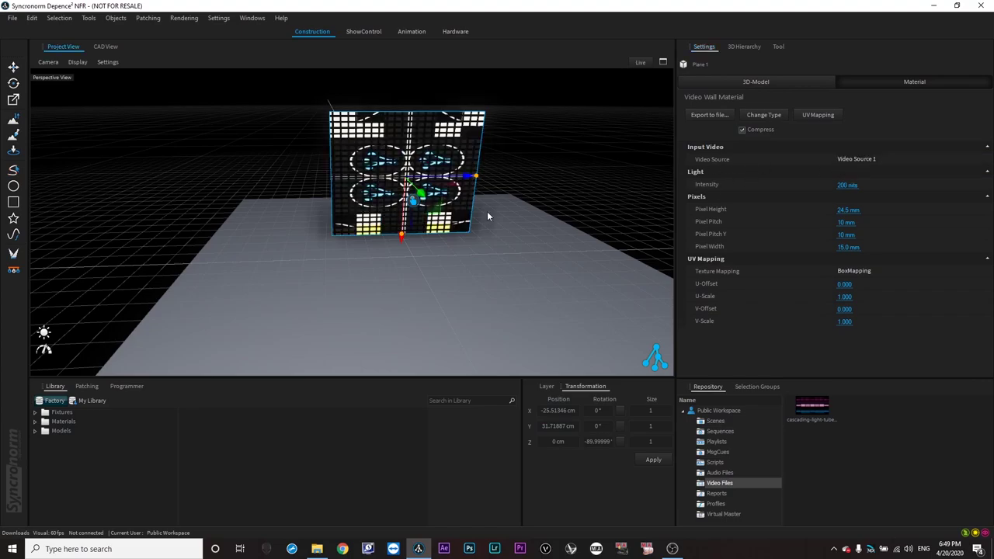
pyautogui.scroll(3, 399, 192)
pyautogui.scroll(-4, 399, 193)
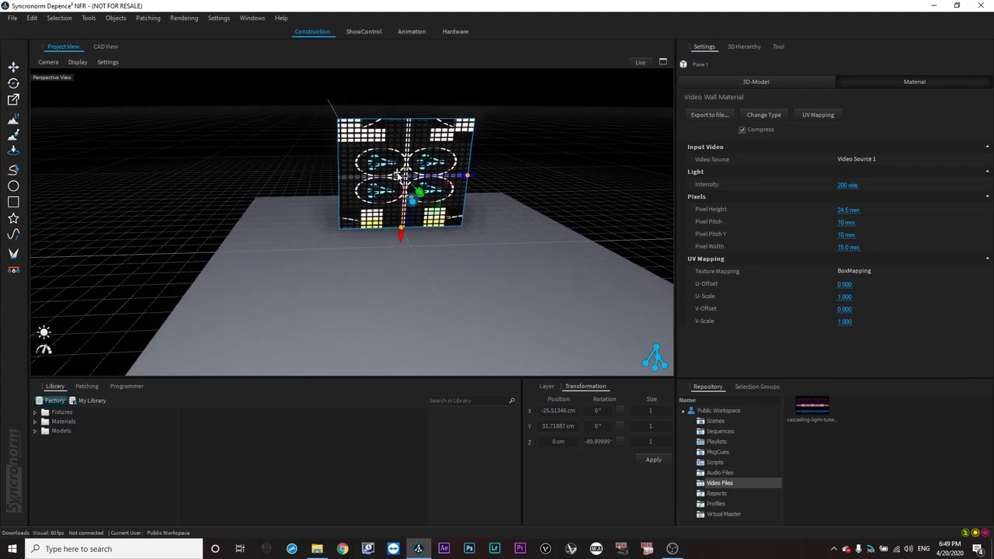
# - Add an area light and nest it under Plane 1 in the object hierarchy
pyautogui.click(743, 48)
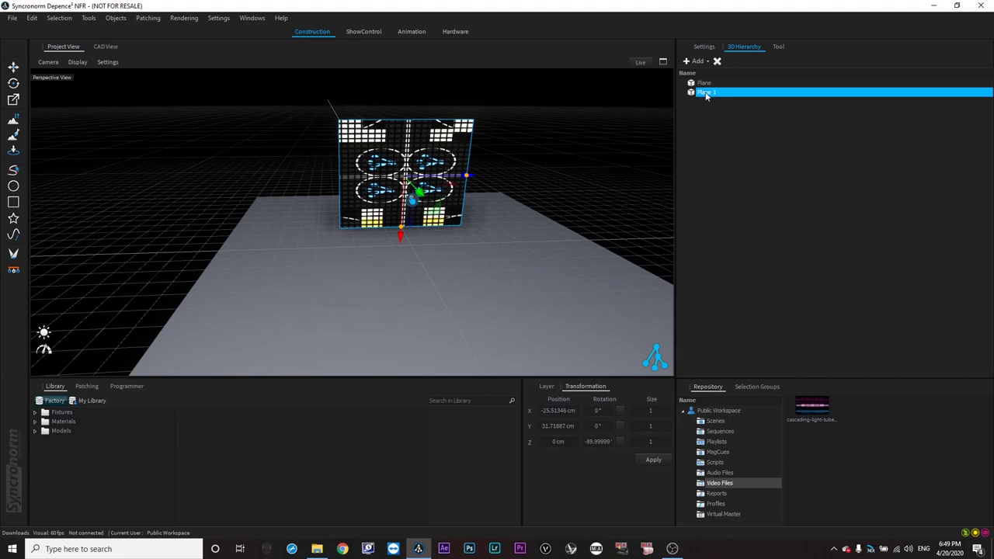
pyautogui.click(697, 61)
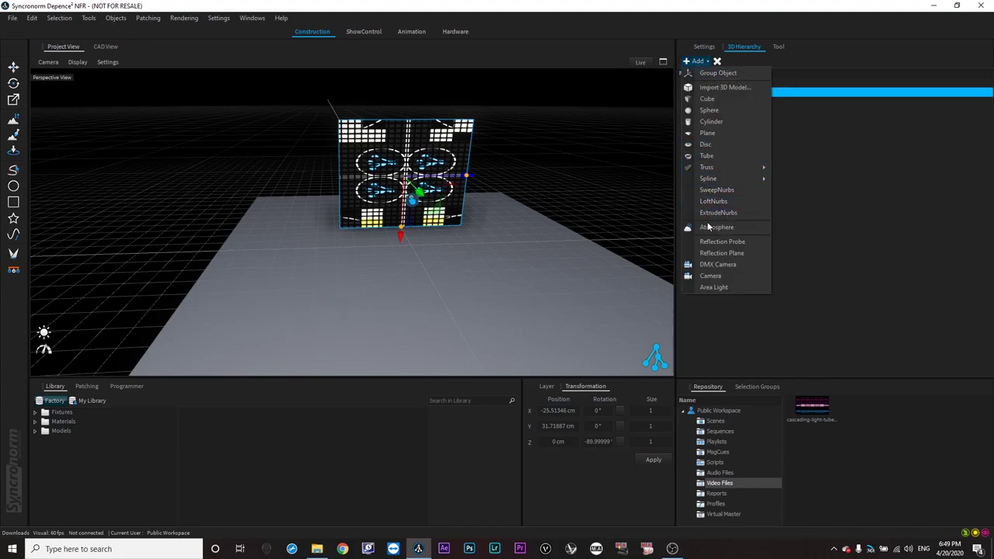
pyautogui.click(709, 289)
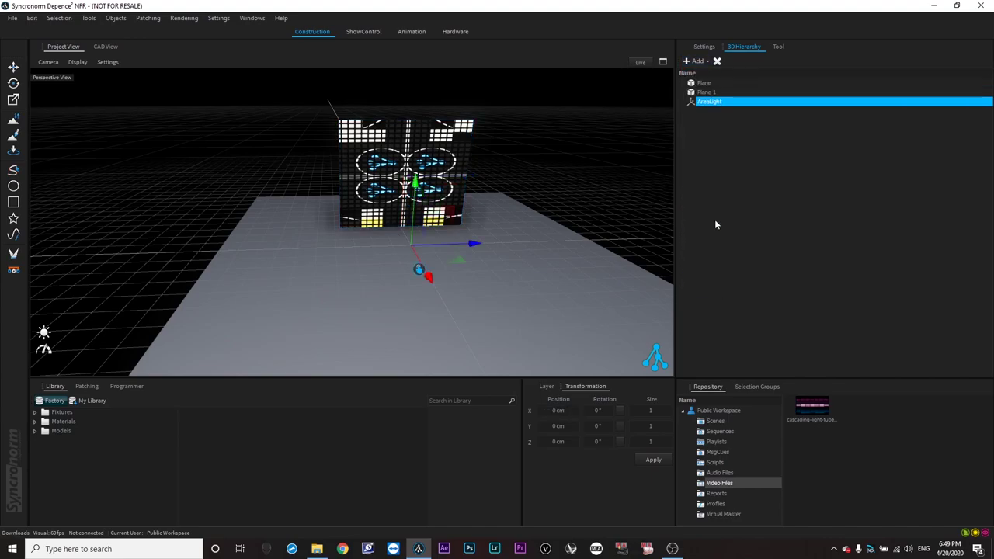
pyautogui.moveTo(694, 101); pyautogui.dragTo(715, 101)
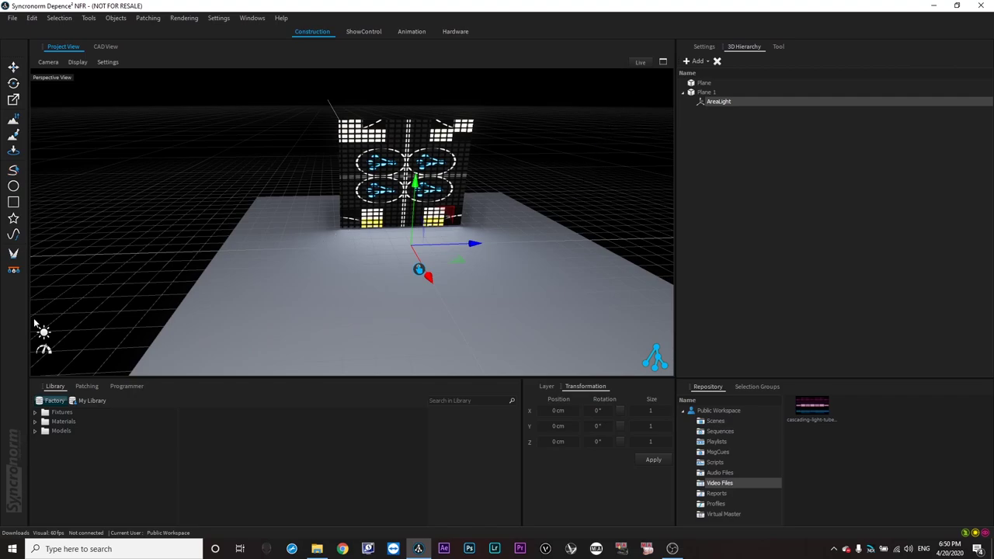
# - Dim the ambient light of the construction scene to its minimum so only the area light illuminates the floor
pyautogui.moveTo(43, 332)
pyautogui.moveTo(105, 338); pyautogui.dragTo(1, 339)
pyautogui.moveTo(343, 257); pyautogui.dragTo(427, 265, button='middle')
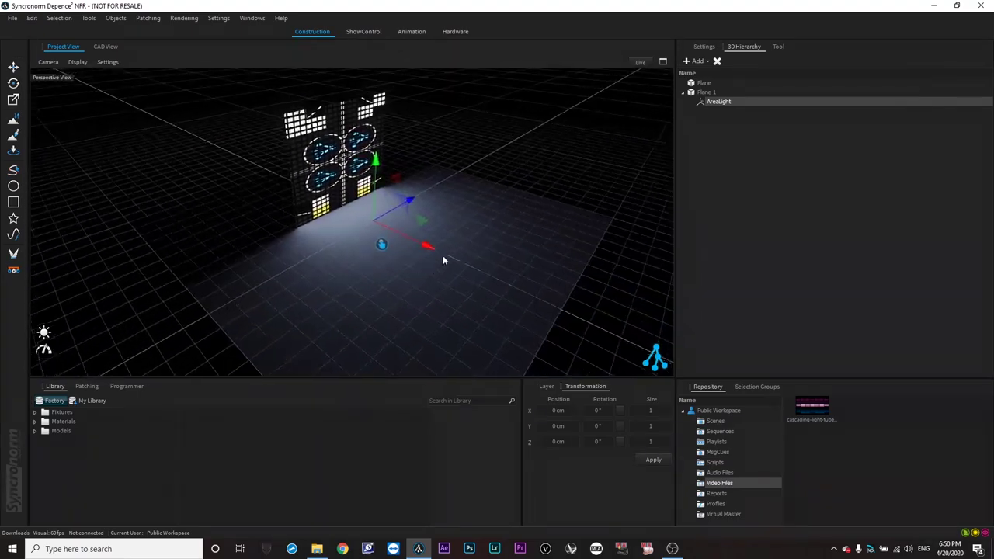
# - Set the area light's intensity to 4000 nits
pyautogui.click(715, 104)
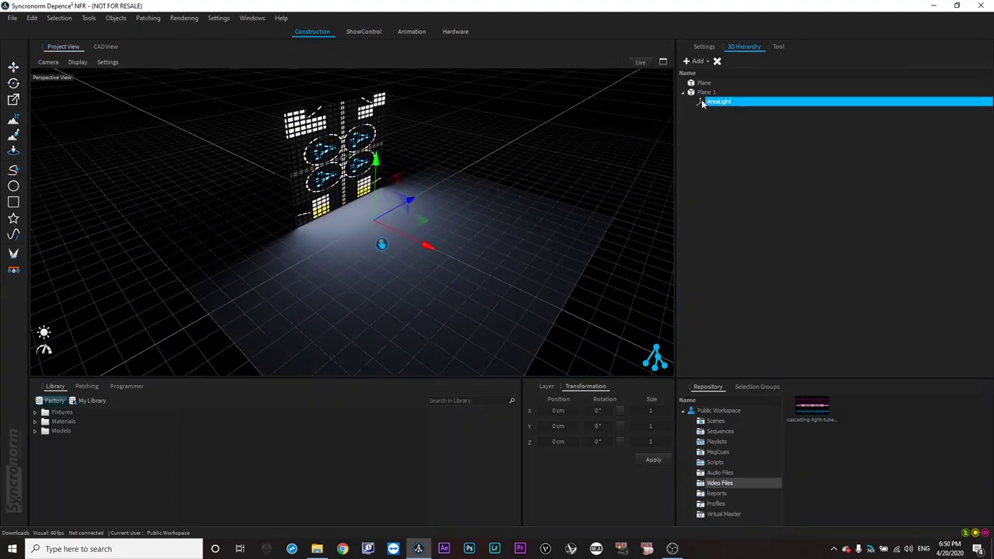
pyautogui.click(704, 48)
pyautogui.moveTo(841, 132); pyautogui.dragTo(848, 126)
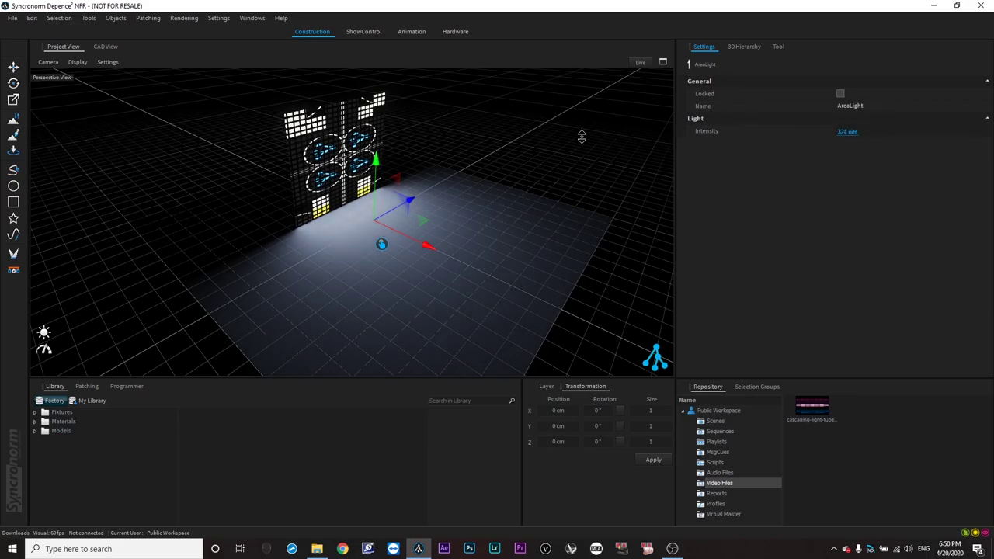
pyautogui.doubleClick(847, 132)
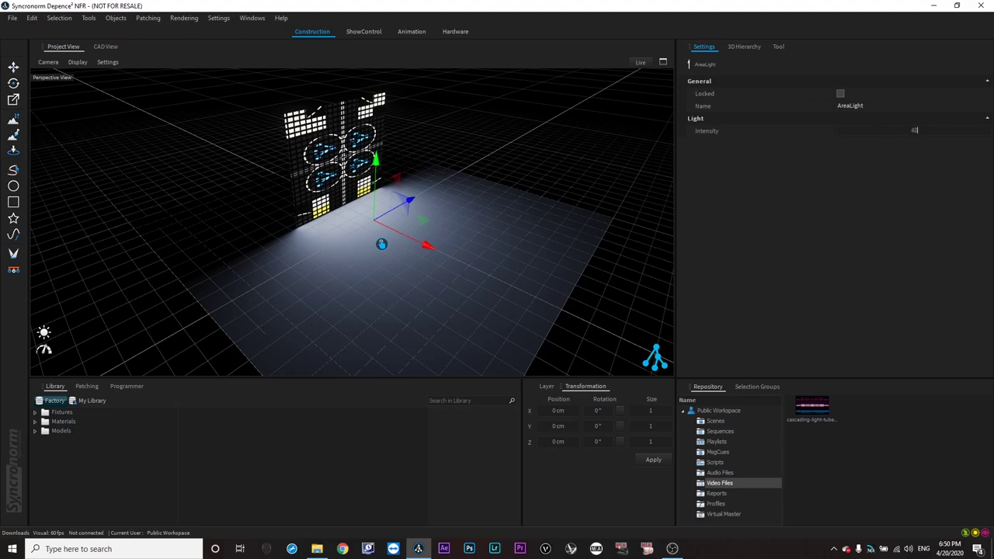
pyautogui.write('4000')
pyautogui.press('Return')
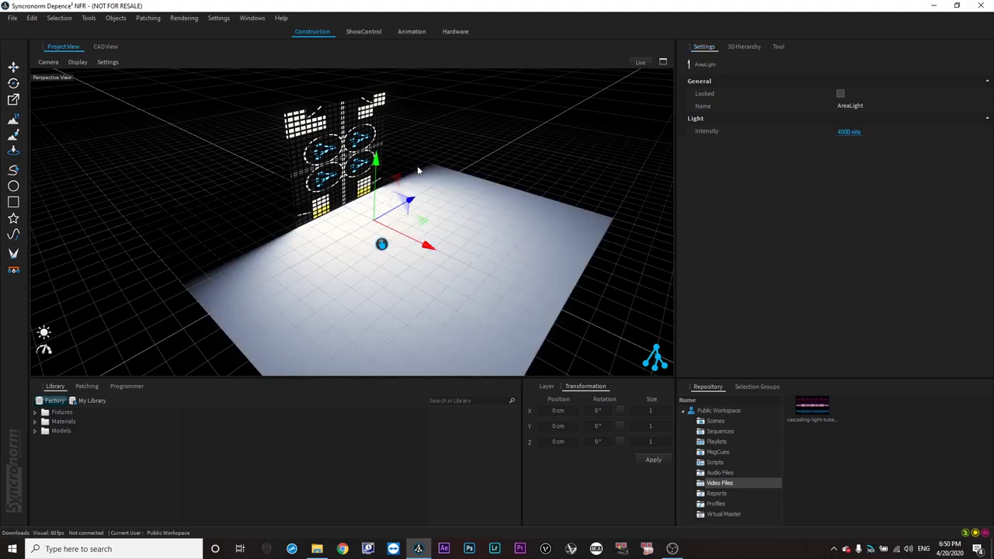
pyautogui.doubleClick(846, 134)
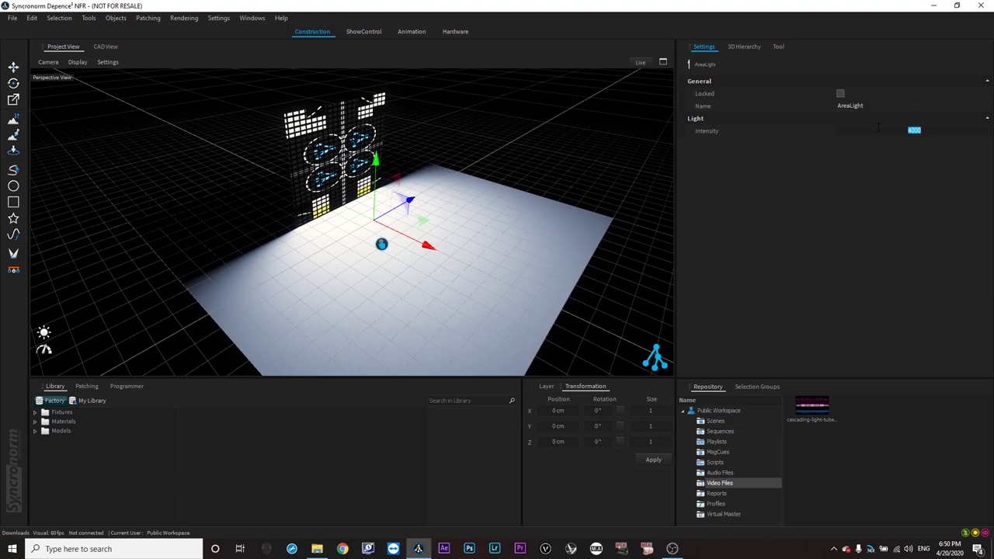
pyautogui.click(564, 148)
# - Examine the area light's effect on the floor from several angles and check the video track in ShowControl
pyautogui.moveTo(399, 232); pyautogui.dragTo(319, 207, button='middle')
pyautogui.scroll(-3, 384, 177)
pyautogui.scroll(6, 384, 176)
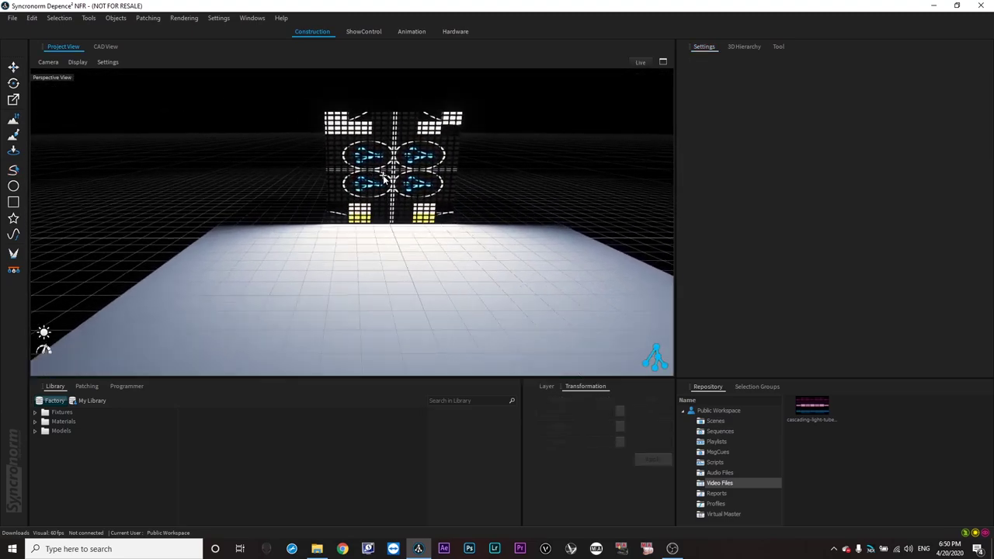
pyautogui.scroll(-3, 384, 176)
pyautogui.click(818, 409)
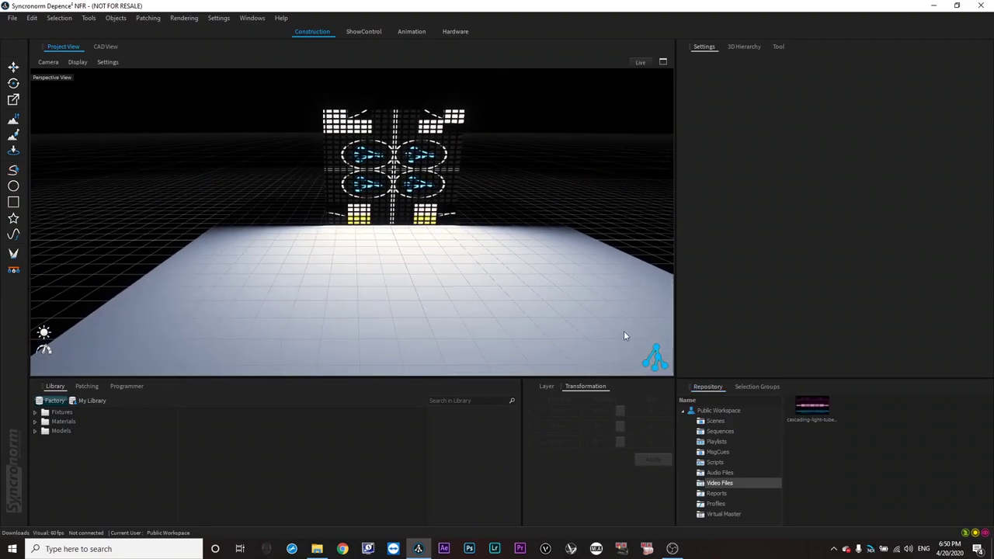
pyautogui.click(362, 32)
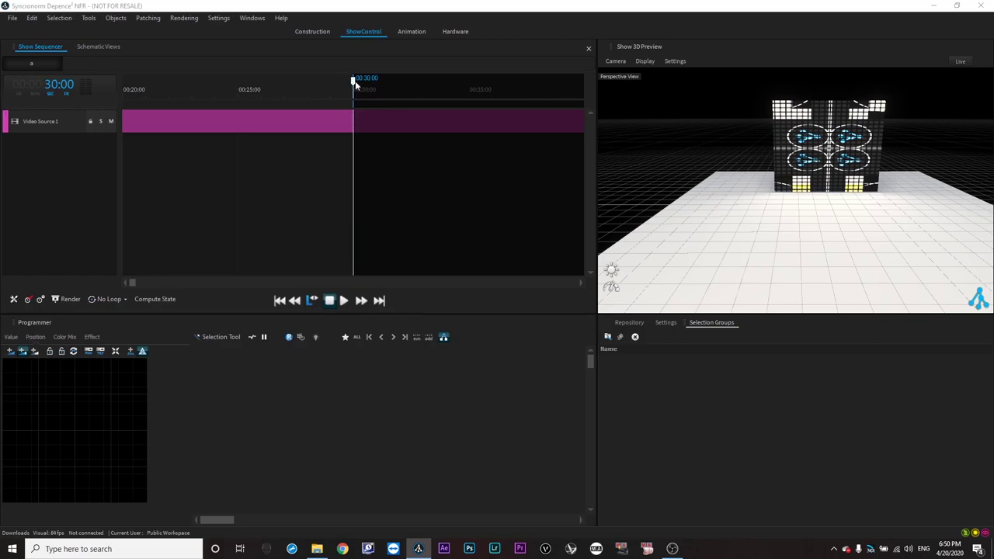
pyautogui.click(312, 32)
pyautogui.moveTo(392, 292); pyautogui.dragTo(475, 291, button='middle')
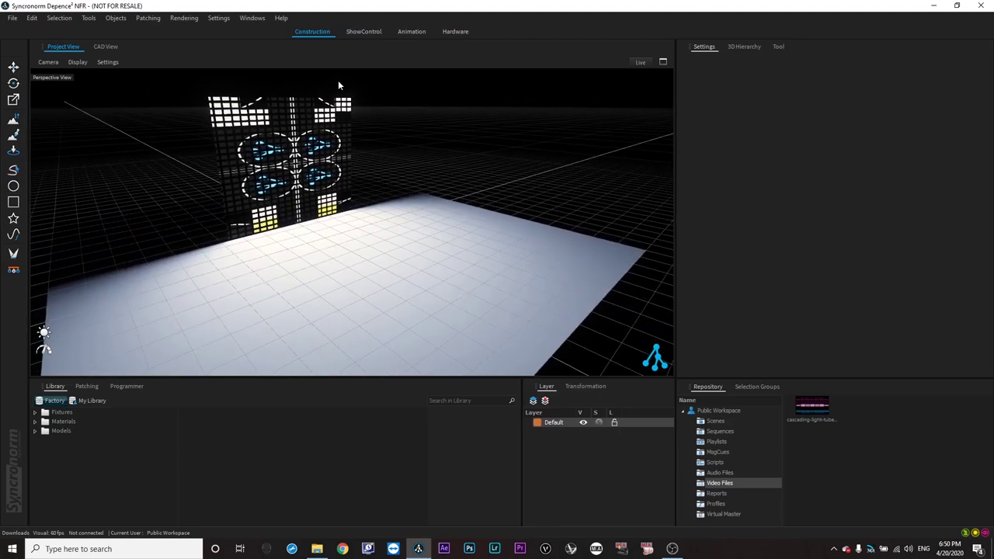
# - Turn off the test image of Video Source 1 in the video sources settings
pyautogui.click(219, 18)
pyautogui.click(229, 57)
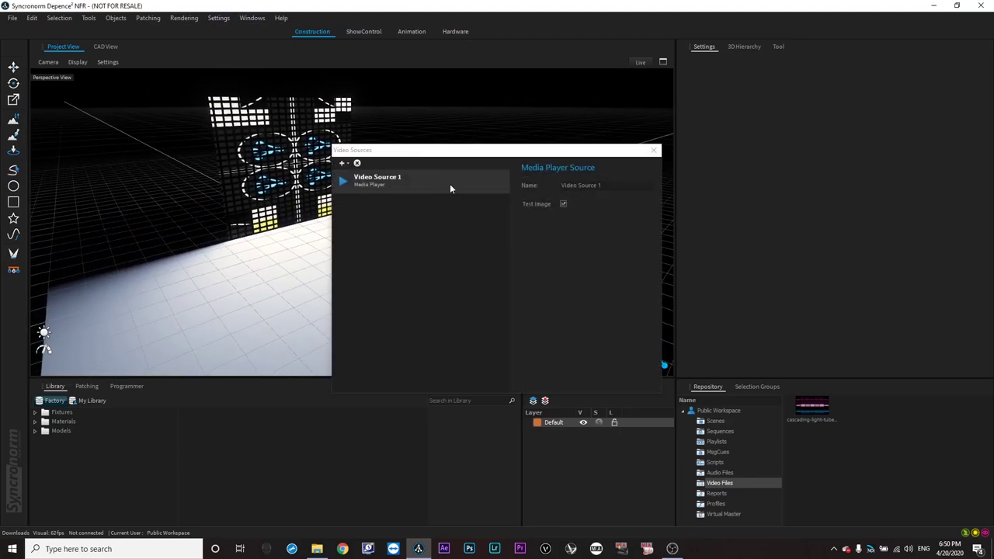
pyautogui.click(564, 204)
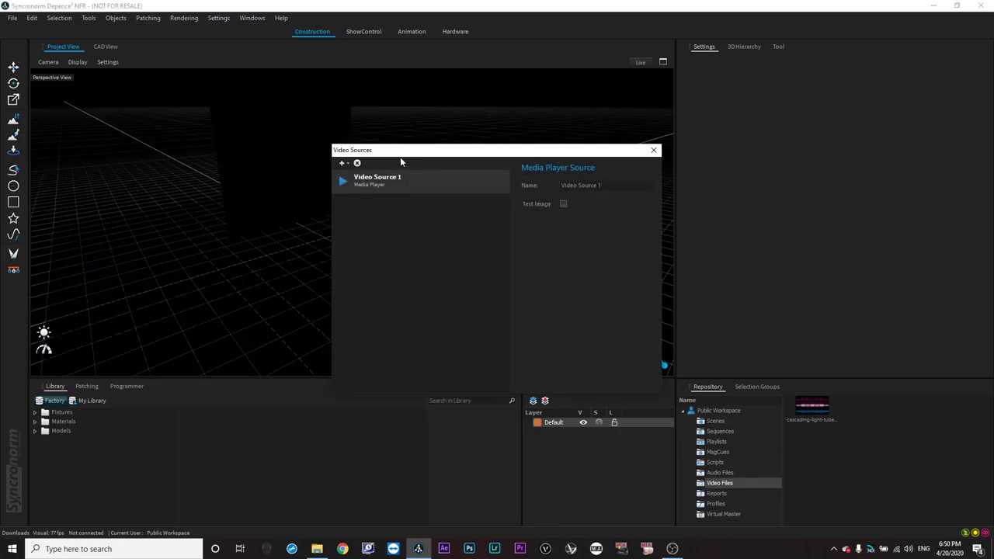
pyautogui.click(654, 150)
# - Play the Video Source 1 track from the start in ShowControl and darken the preview's ambient light
pyautogui.click(363, 31)
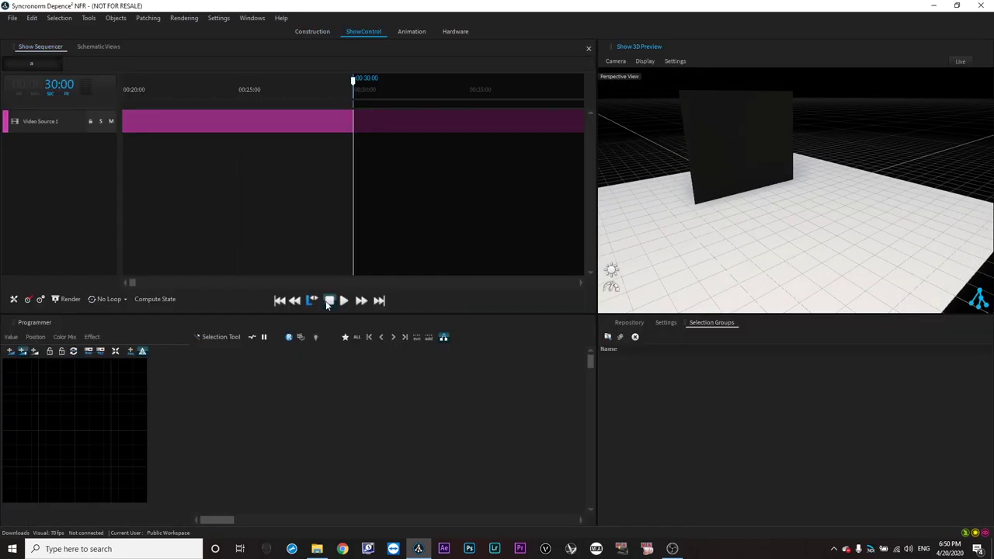
pyautogui.click(328, 302)
pyautogui.click(344, 301)
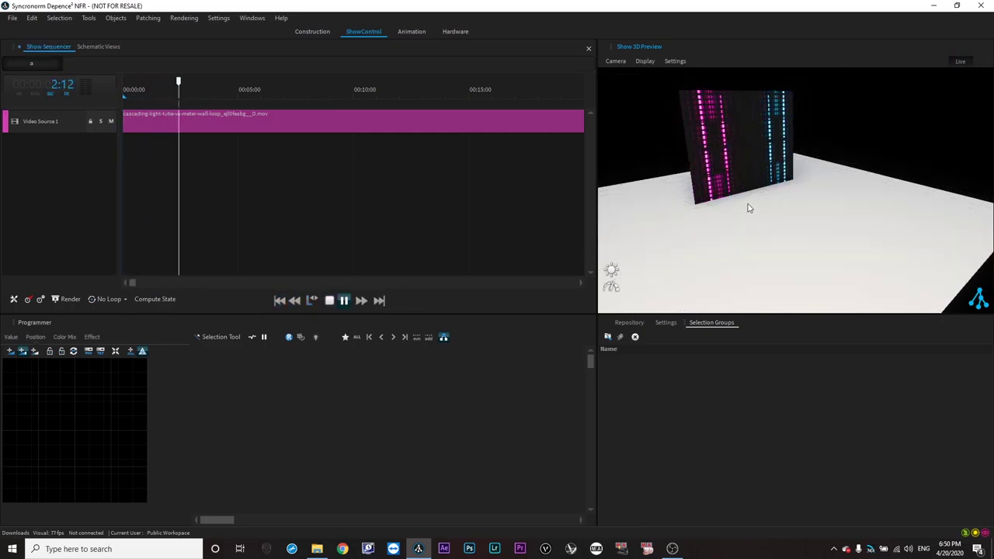
pyautogui.click(631, 275)
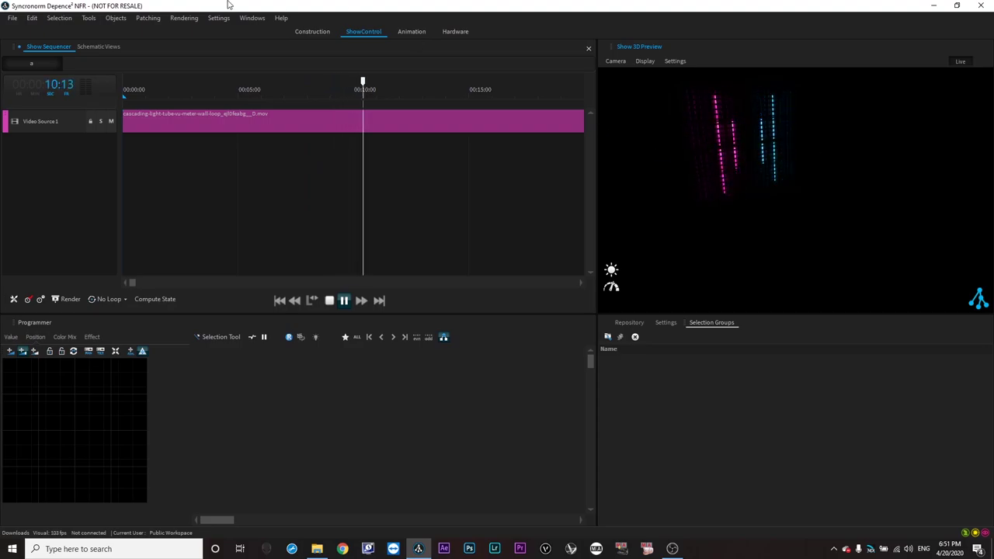
# - Return to the Construction workspace and delete the upright video wall plane
pyautogui.click(320, 35)
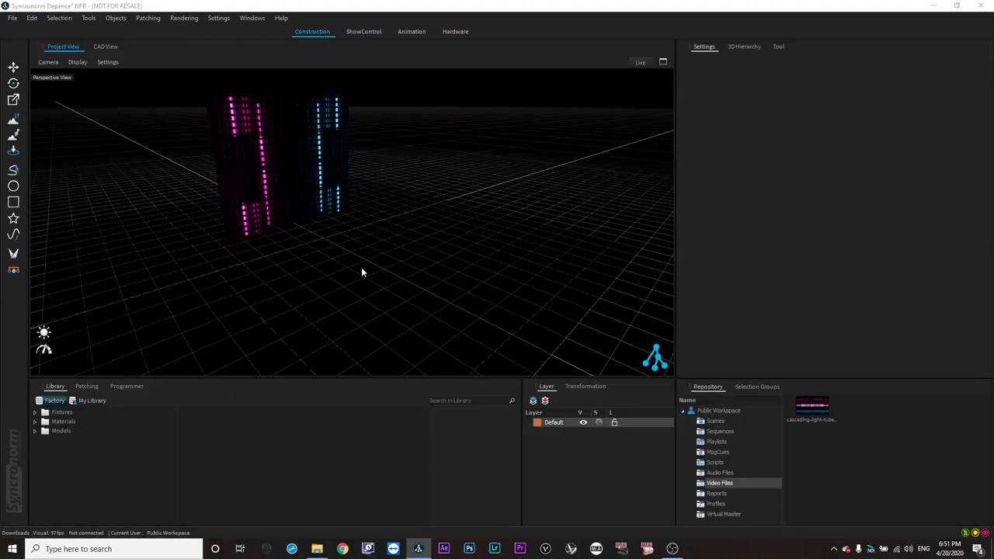
pyautogui.scroll(-3, 357, 257)
pyautogui.scroll(3, 382, 247)
pyautogui.moveTo(237, 266); pyautogui.dragTo(440, 246, button='middle')
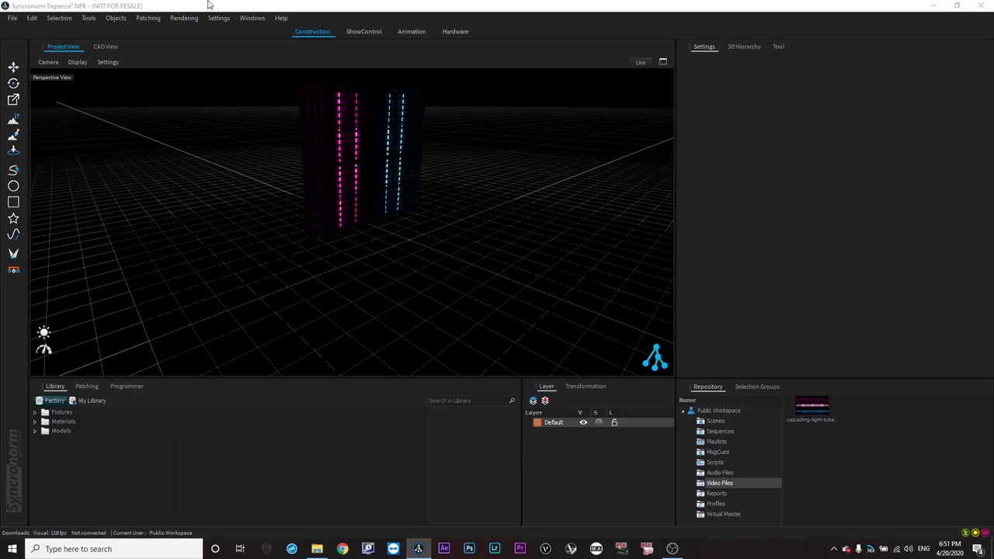
pyautogui.click(357, 146)
pyautogui.rightClick(358, 146)
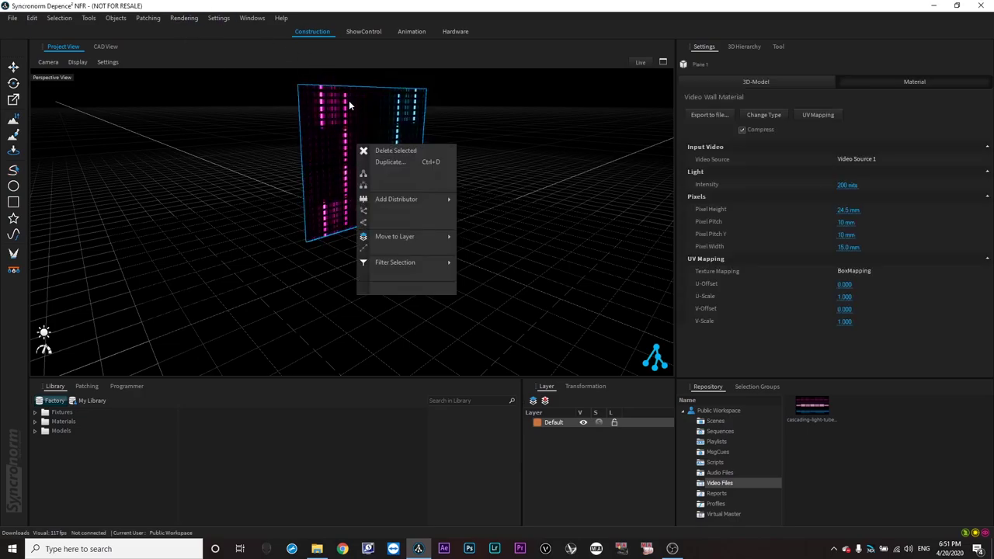
pyautogui.click(382, 153)
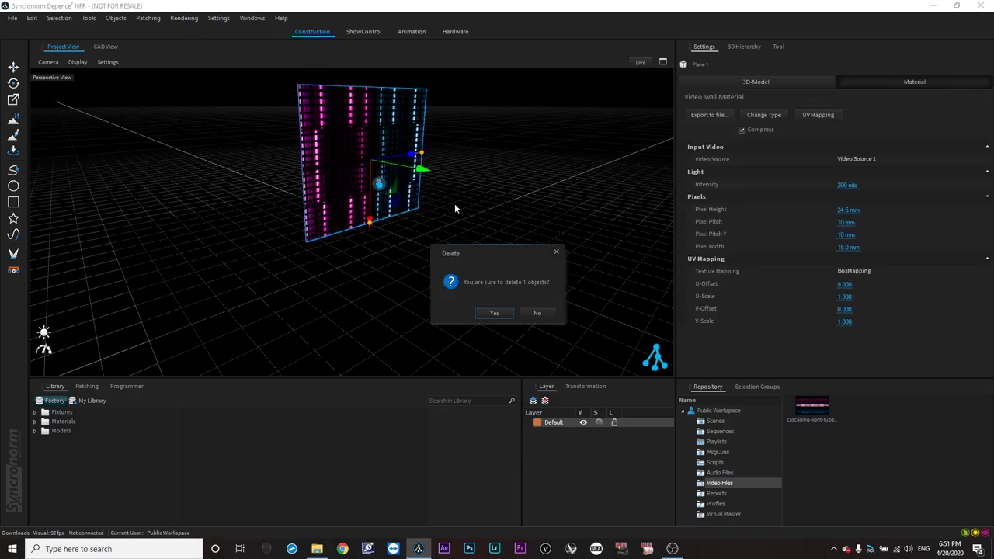
pyautogui.click(490, 312)
# - Delete the floor plane as well
pyautogui.click(271, 258)
pyautogui.rightClick(315, 253)
pyautogui.click(339, 260)
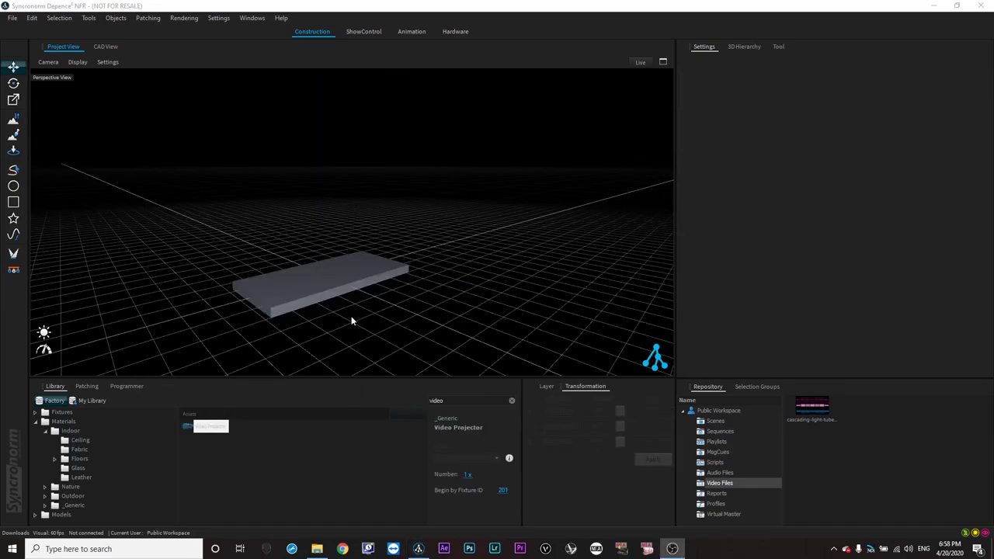
# - Duplicate the flat cube about 195 cm above the original and reshape the copy into a thin upright wall
pyautogui.moveTo(351, 320); pyautogui.dragTo(302, 323, button='middle')
pyautogui.click(281, 317)
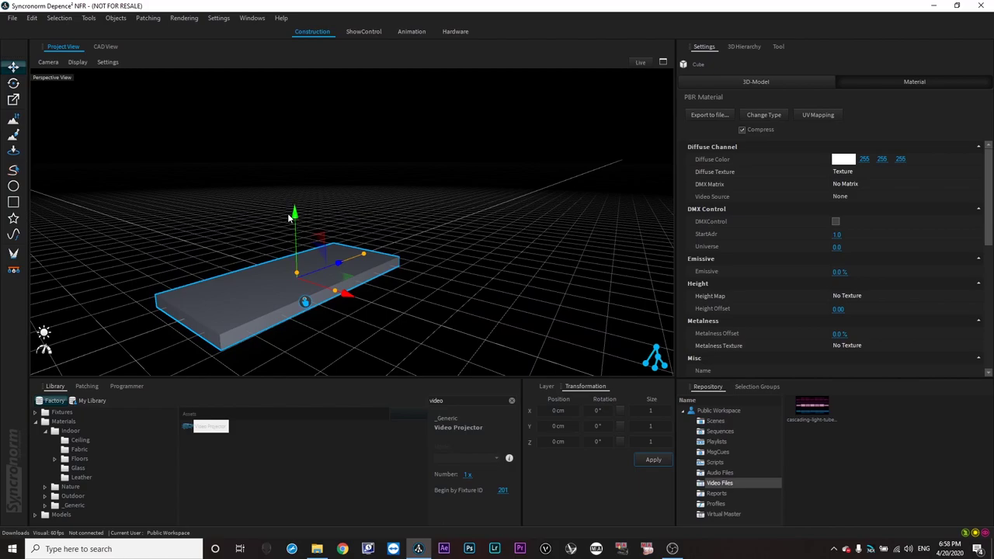
pyautogui.keyDown('shift'); pyautogui.moveTo(296, 216); pyautogui.dragTo(302, 151); pyautogui.keyUp('shift')
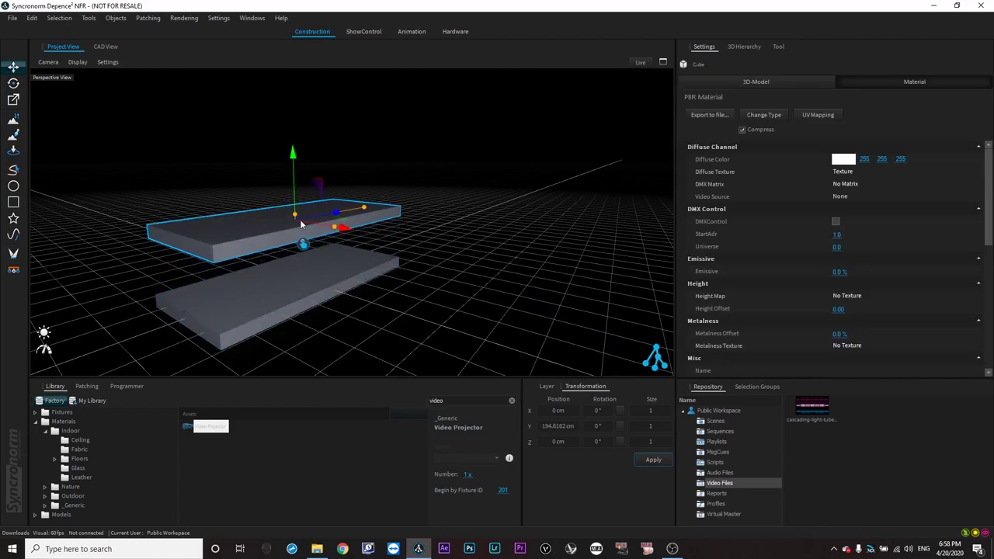
pyautogui.moveTo(335, 228); pyautogui.dragTo(293, 166)
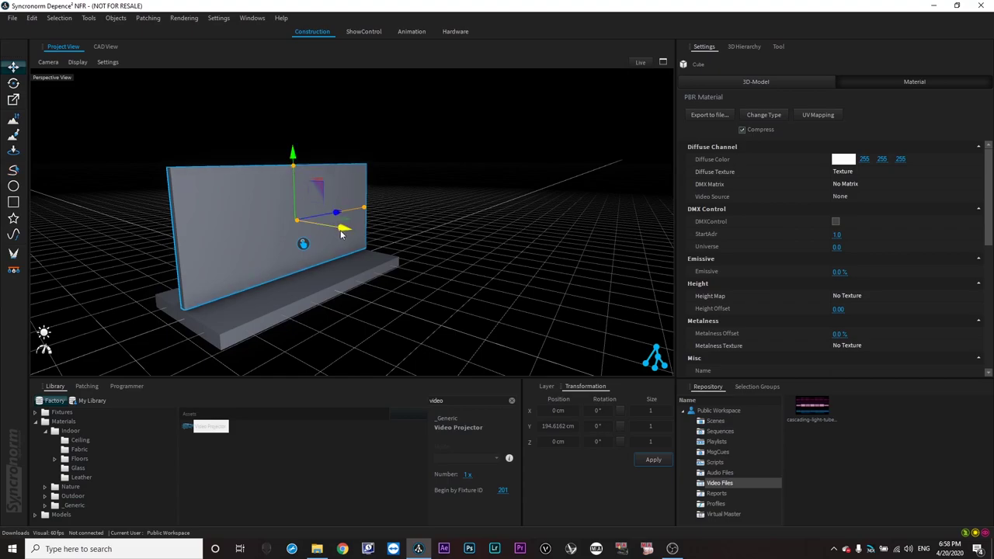
# - Move the upright wall to the slab's long edge, at about 160 cm in X and 183 cm in Y
pyautogui.moveTo(347, 232); pyautogui.dragTo(388, 236)
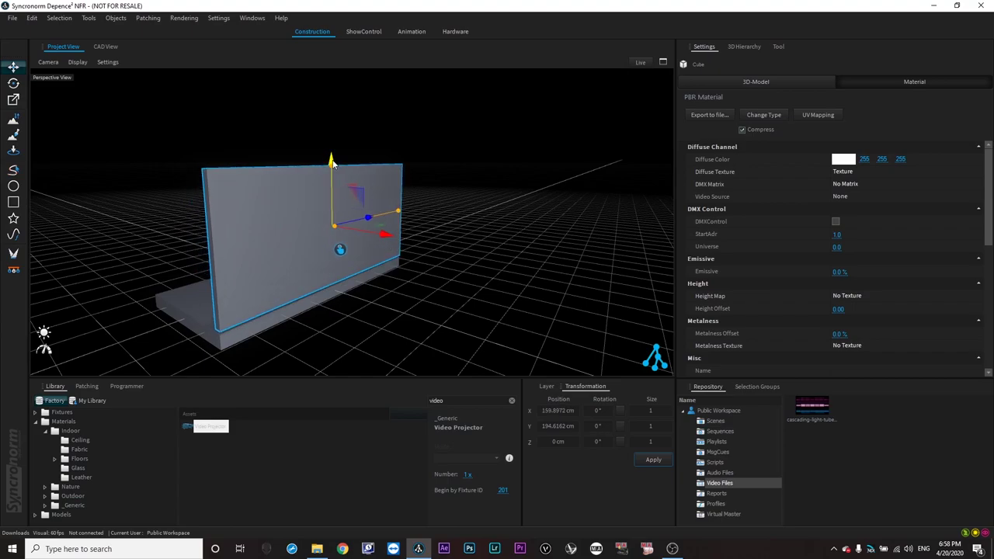
pyautogui.moveTo(333, 163); pyautogui.dragTo(333, 169)
pyautogui.moveTo(394, 284); pyautogui.dragTo(331, 292, button='middle')
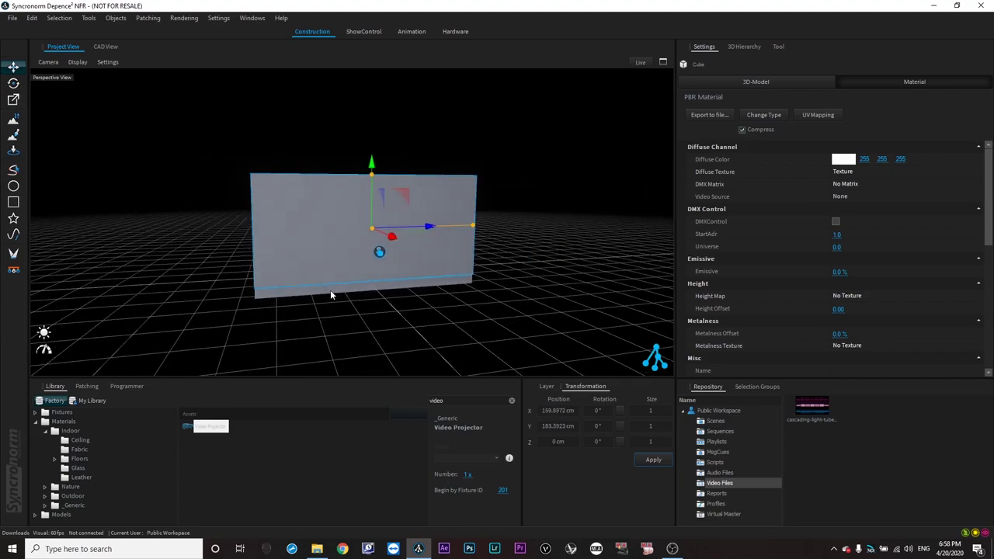
pyautogui.scroll(-3, 331, 293)
pyautogui.scroll(1, 290, 333)
pyautogui.moveTo(300, 329); pyautogui.dragTo(396, 317, button='middle')
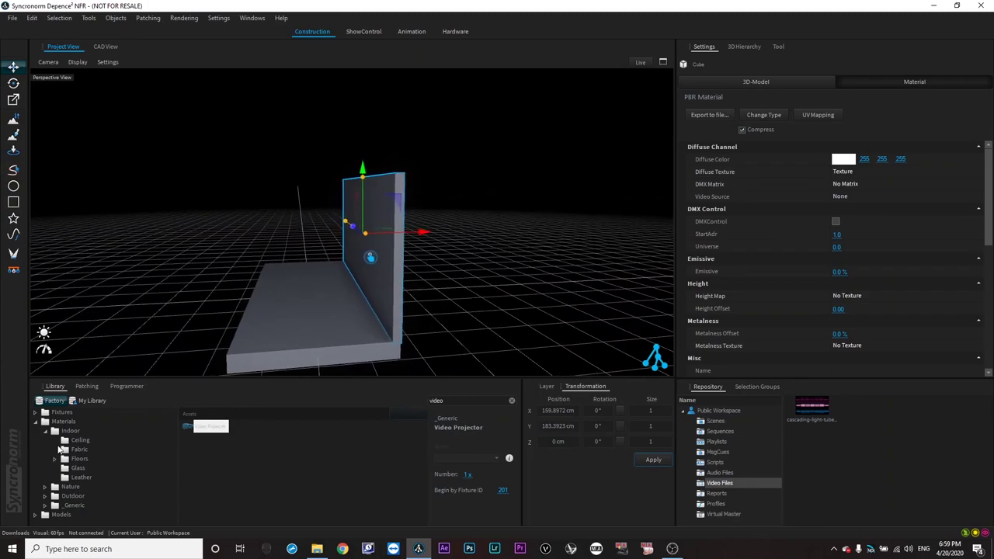
# - Place the static Male 2 person model from the library on the slab in front of the wall
pyautogui.click(59, 506)
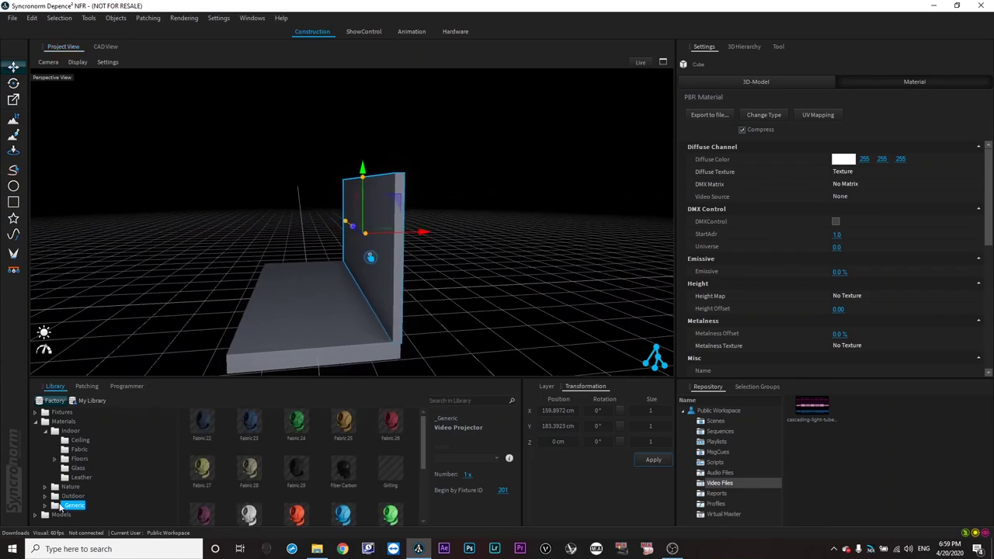
pyautogui.click(36, 514)
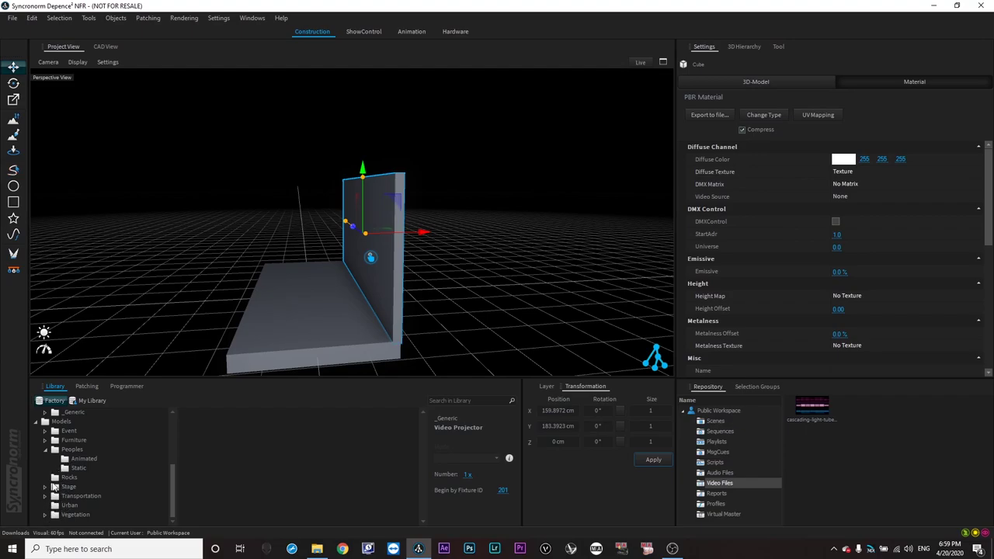
pyautogui.click(78, 467)
pyautogui.click(250, 422)
pyautogui.moveTo(249, 421); pyautogui.dragTo(329, 299)
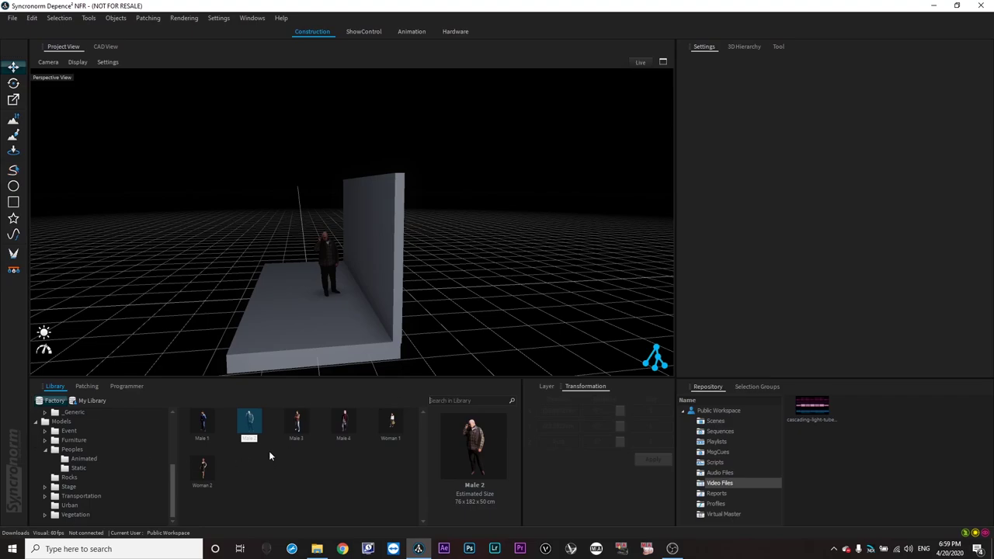
# - Search the library for "vip", place a Mac Viper Profile above the person and raise it to about 620 cm in Y
pyautogui.write('v')
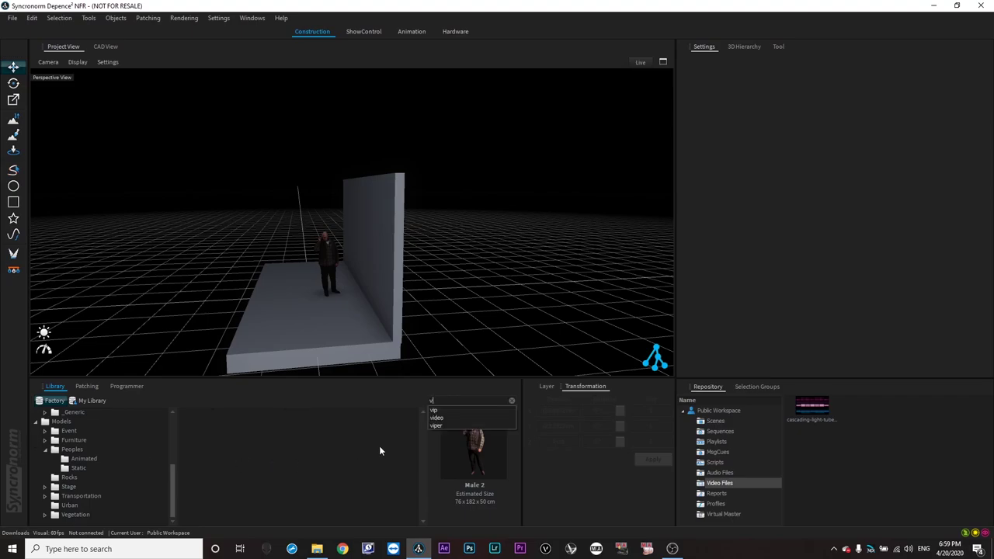
pyautogui.click(438, 411)
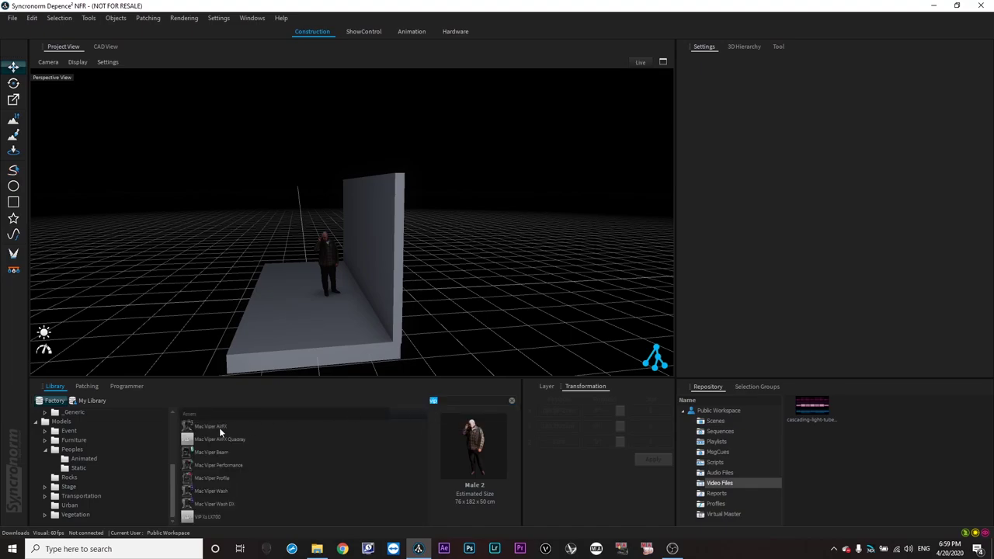
pyautogui.click(209, 479)
pyautogui.moveTo(191, 482); pyautogui.dragTo(331, 295)
pyautogui.moveTo(327, 140); pyautogui.dragTo(332, 47)
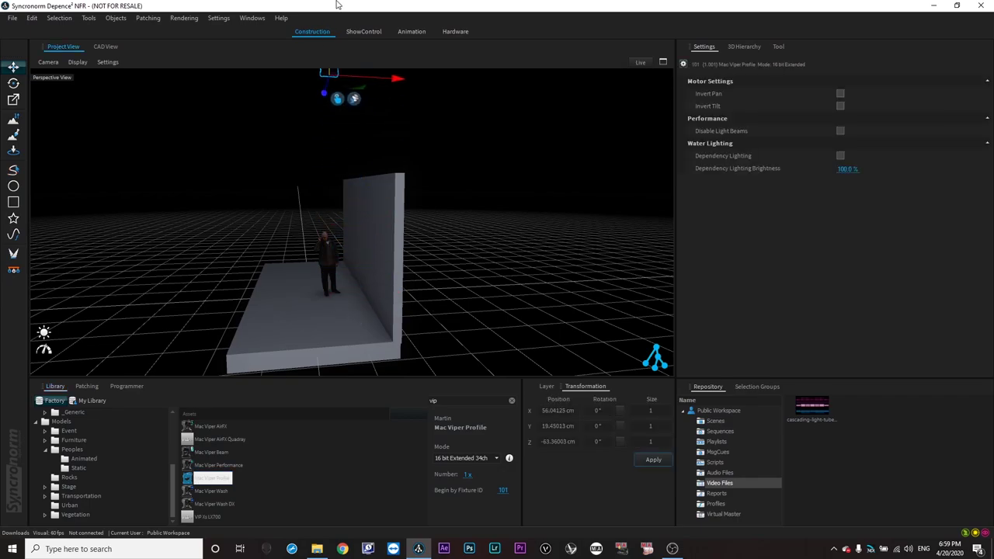
# - Flip the Mac Viper Profile 180° about Z and shift it to about 40 cm in X
pyautogui.scroll(-2, 324, 258)
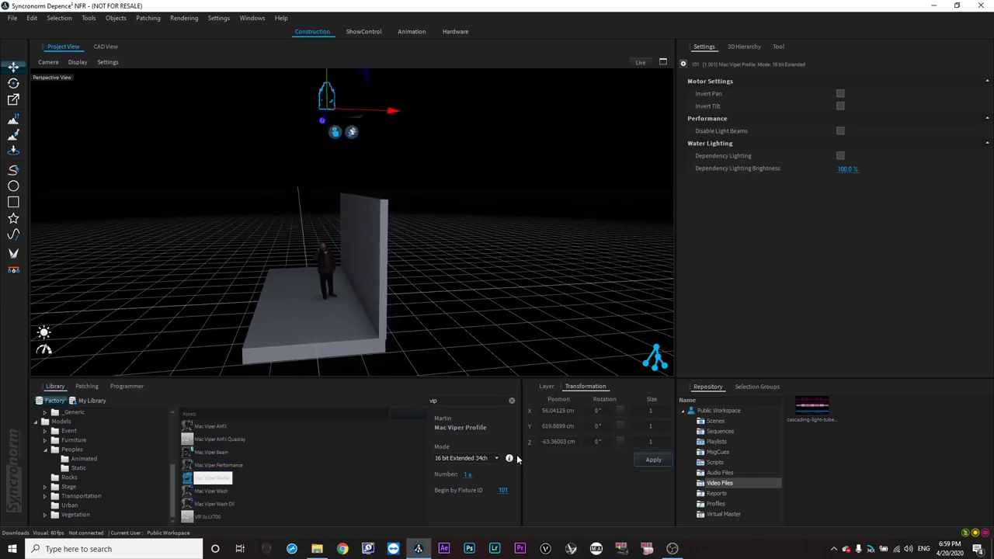
pyautogui.click(619, 442)
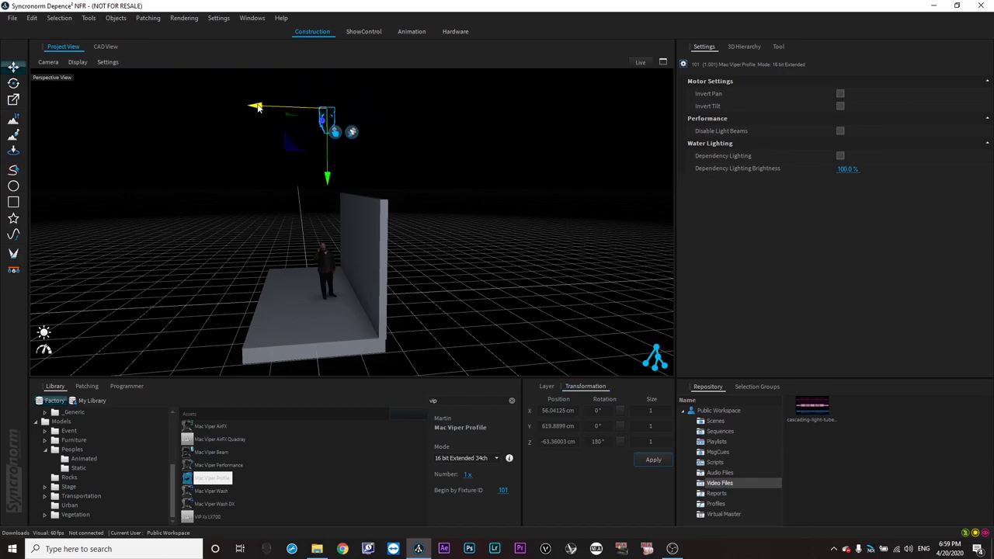
pyautogui.moveTo(258, 106); pyautogui.dragTo(252, 107)
# - Place a generic Video Projector from the video fixtures on the wall's outer side, raised to about 229 cm in Y
pyautogui.moveTo(474, 267); pyautogui.dragTo(346, 278, button='middle')
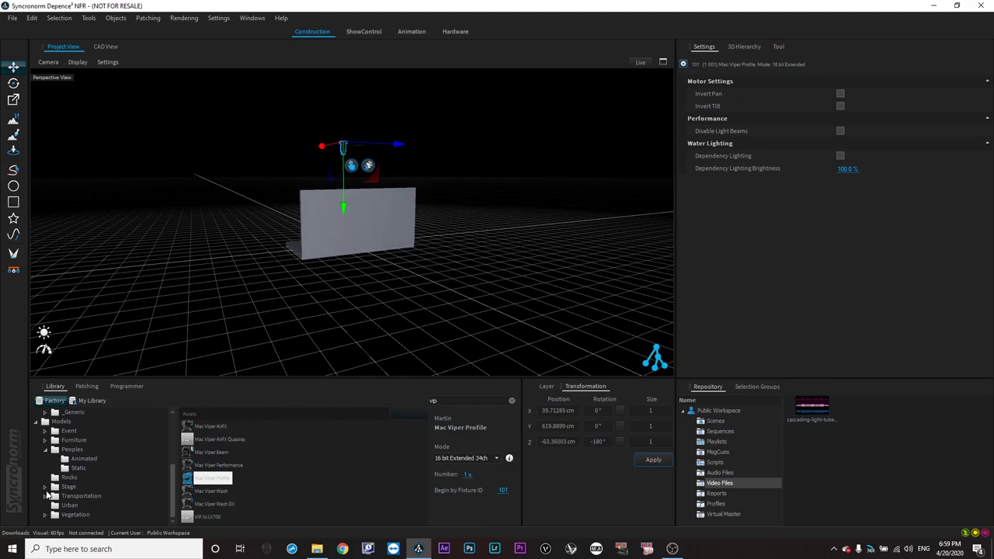
pyautogui.click(45, 451)
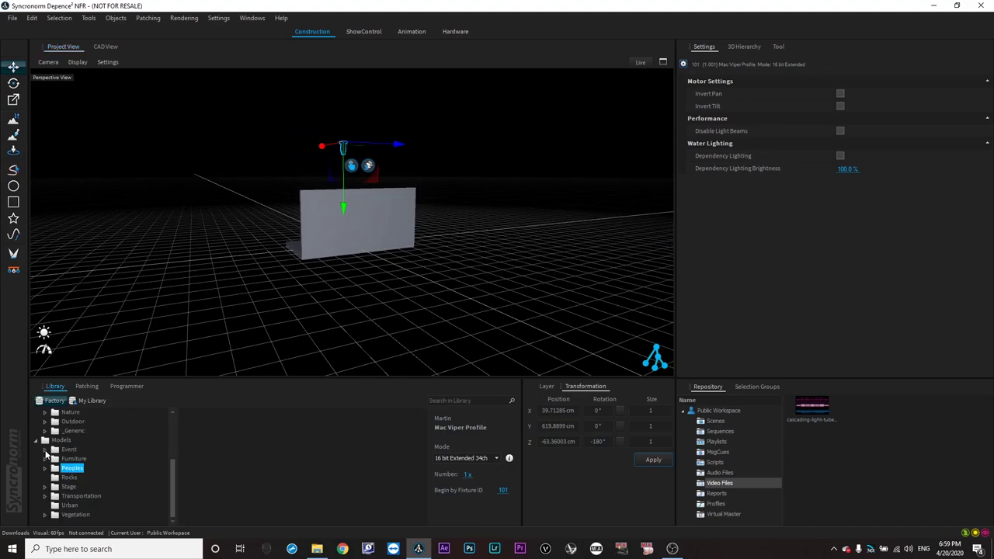
pyautogui.click(35, 440)
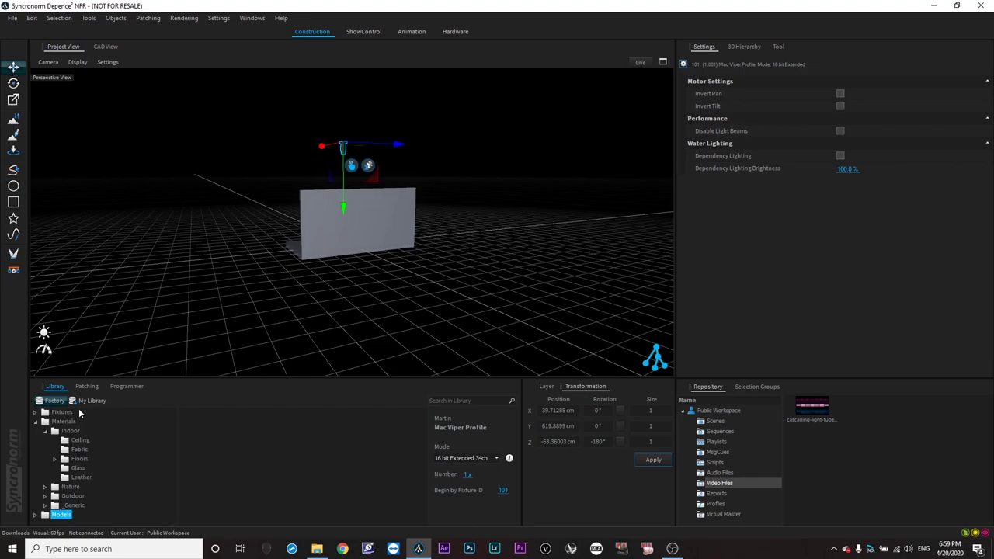
pyautogui.click(45, 505)
pyautogui.click(73, 514)
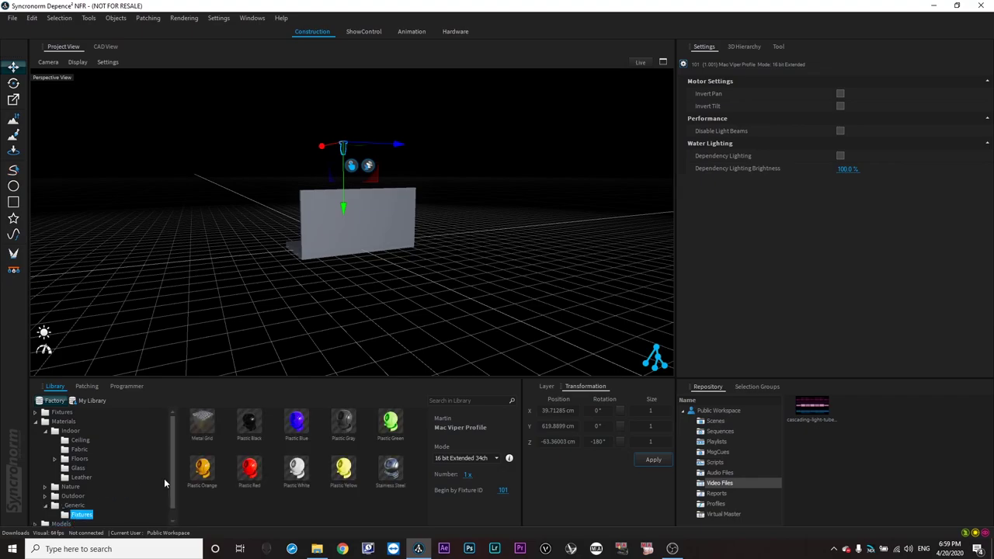
pyautogui.click(35, 423)
pyautogui.click(35, 413)
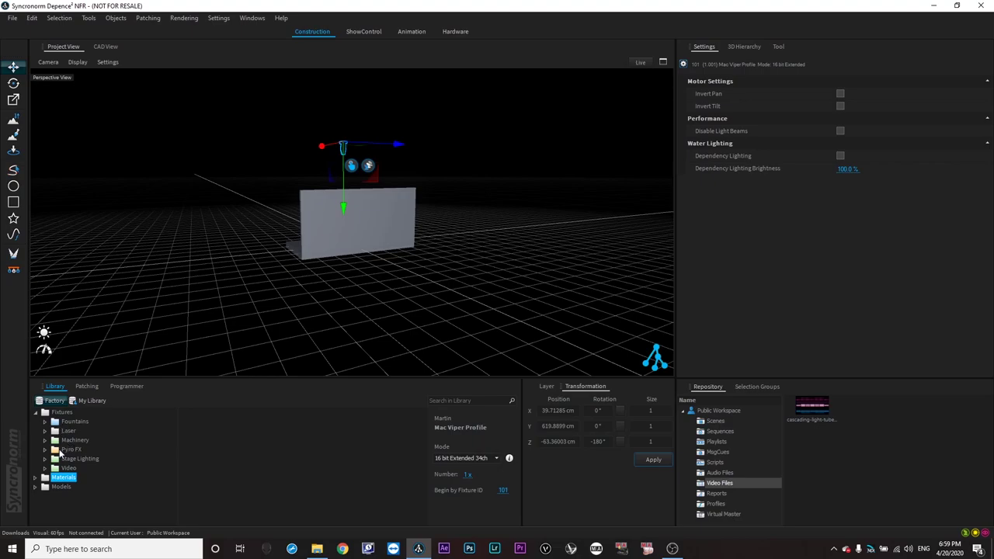
pyautogui.click(45, 468)
pyautogui.click(82, 477)
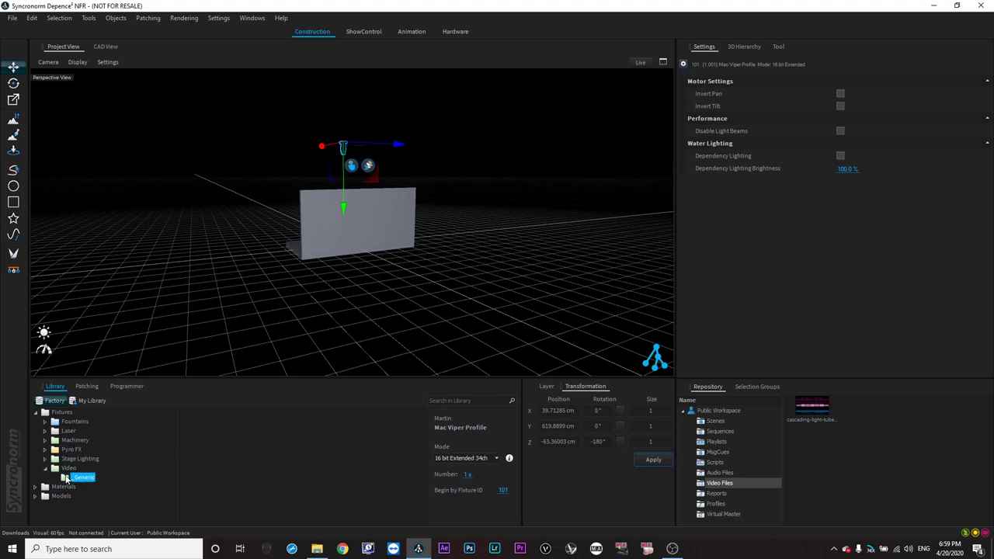
pyautogui.moveTo(263, 419); pyautogui.dragTo(423, 292)
pyautogui.moveTo(423, 225); pyautogui.dragTo(425, 162)
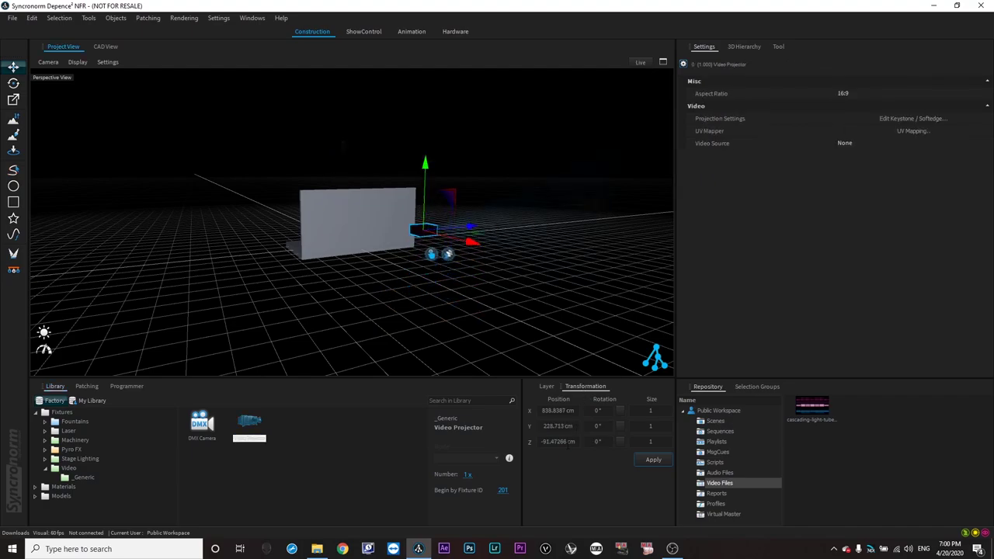
# - Rotate the projector 270° about Y to face the wall and move it to about 1753 cm in X and 12 cm in Z
pyautogui.click(622, 431)
pyautogui.click(622, 431)
pyautogui.click(622, 431)
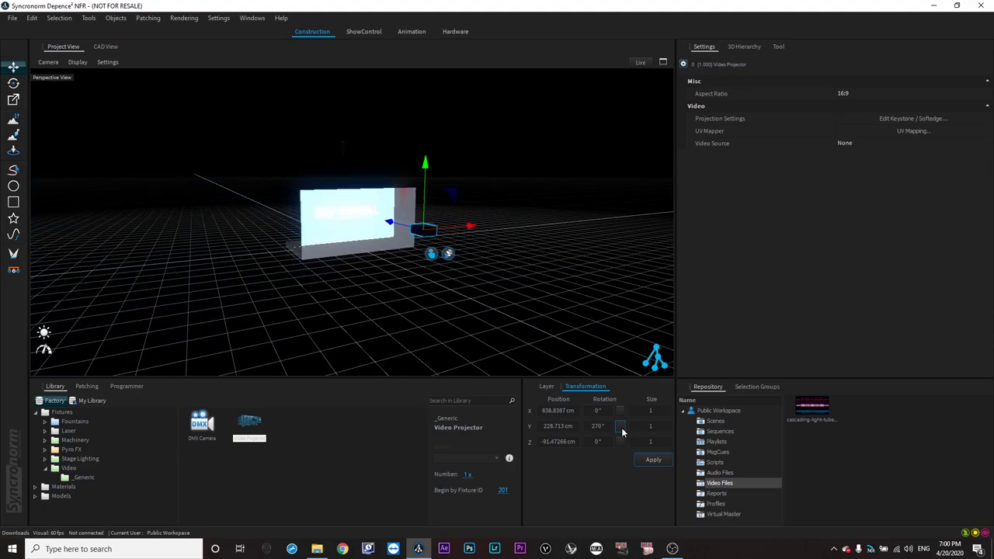
pyautogui.click(471, 231)
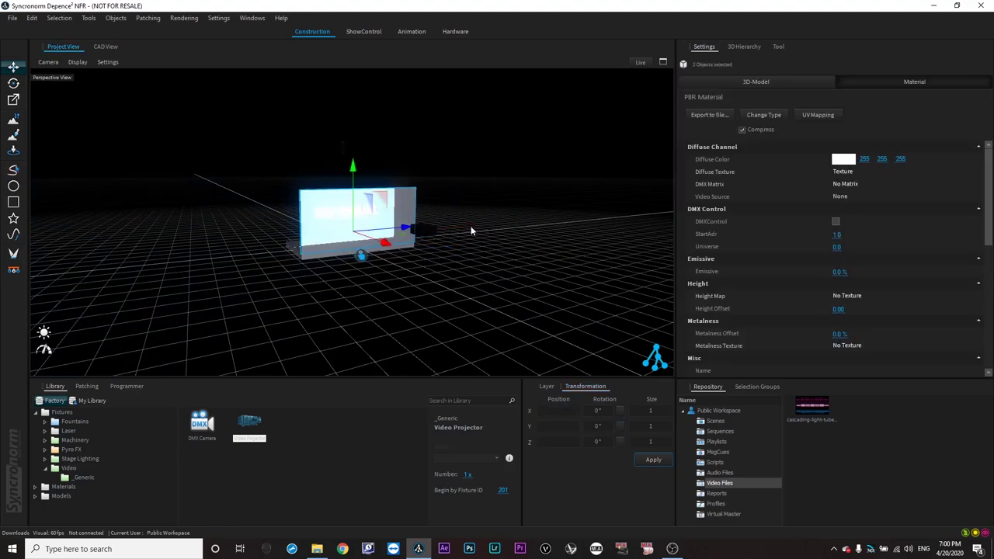
pyautogui.click(417, 228)
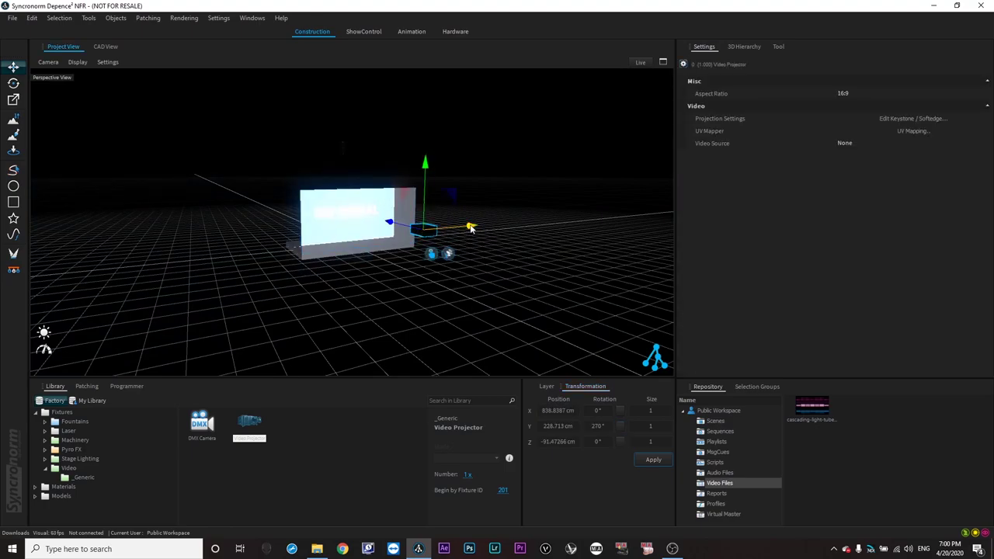
pyautogui.moveTo(497, 229); pyautogui.dragTo(489, 233)
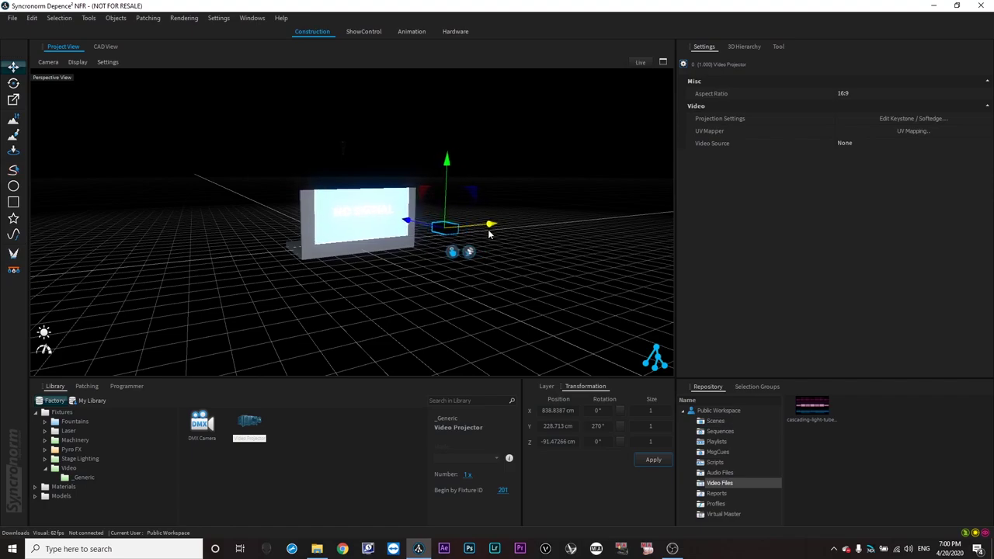
pyautogui.moveTo(408, 224); pyautogui.dragTo(652, 381)
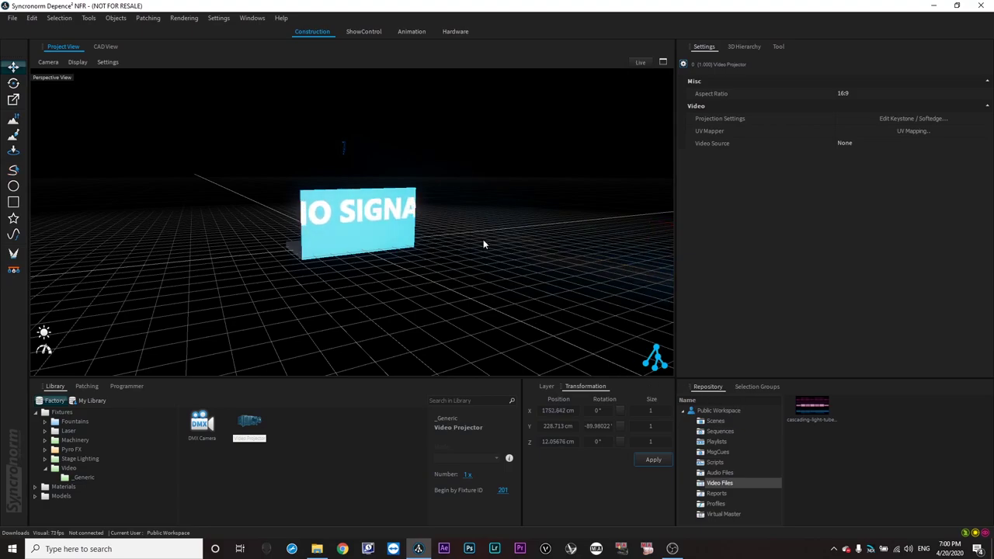
# - Inspect the projector's settings and the options offered for its video source
pyautogui.scroll(-5, 383, 214)
pyautogui.scroll(1, 431, 293)
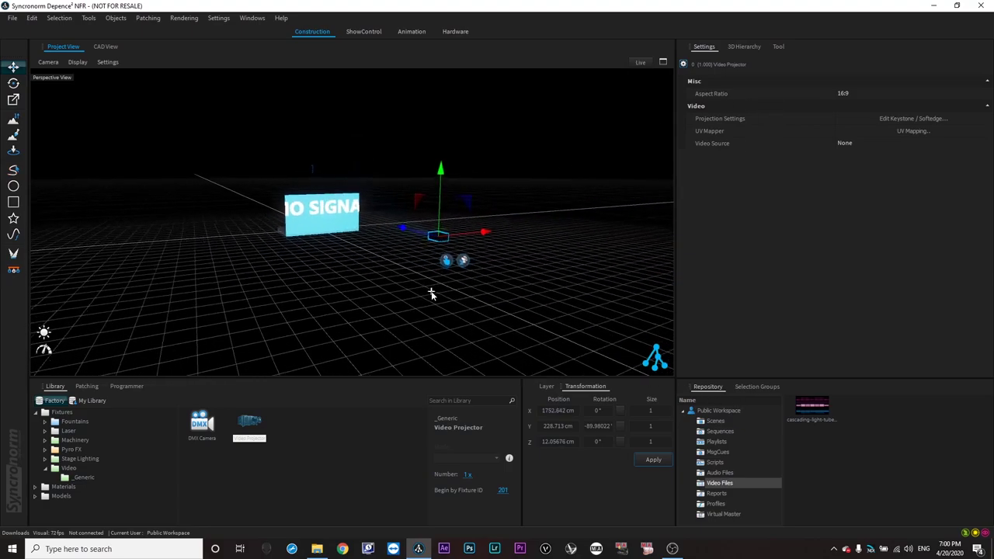
pyautogui.click(744, 47)
pyautogui.click(779, 47)
pyautogui.click(744, 47)
pyautogui.click(705, 47)
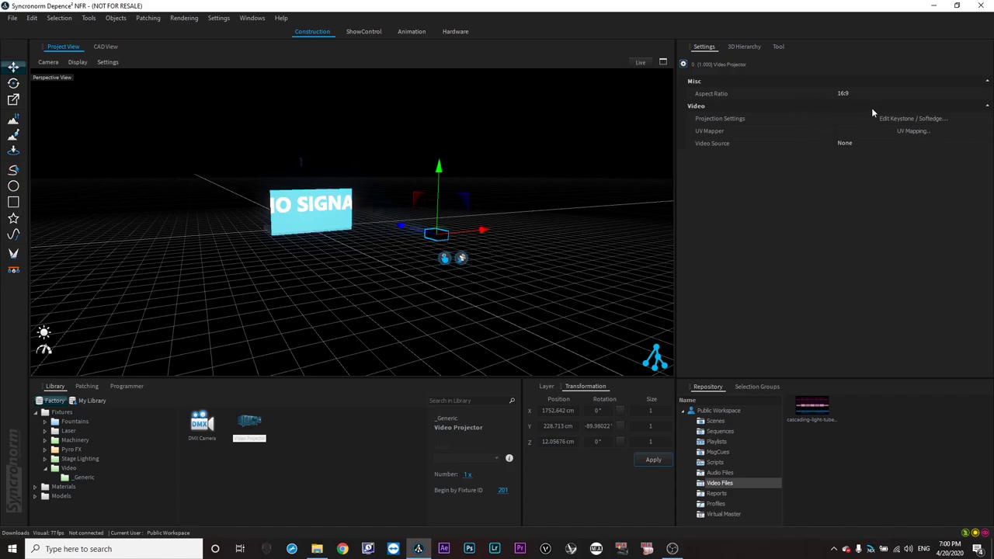
pyautogui.click(845, 143)
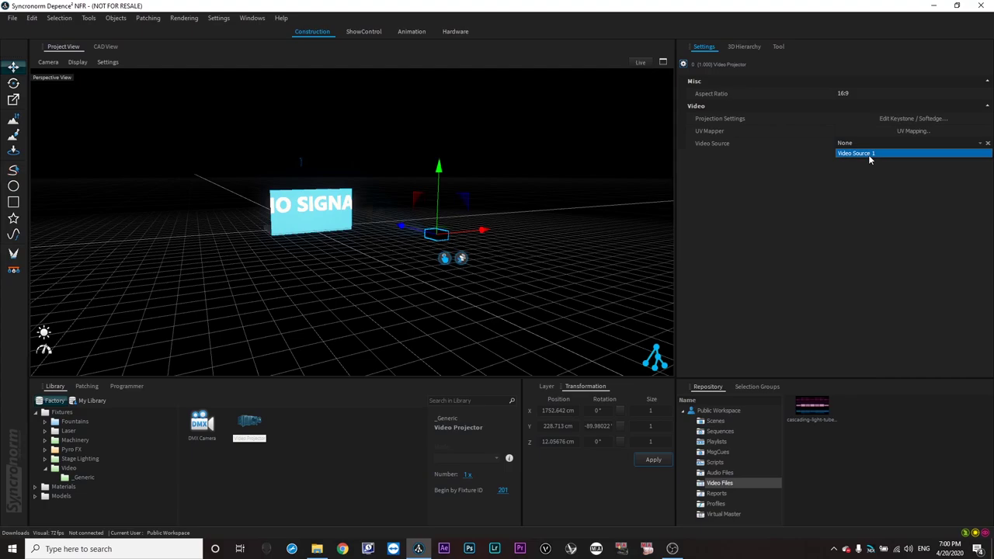
pyautogui.click(820, 255)
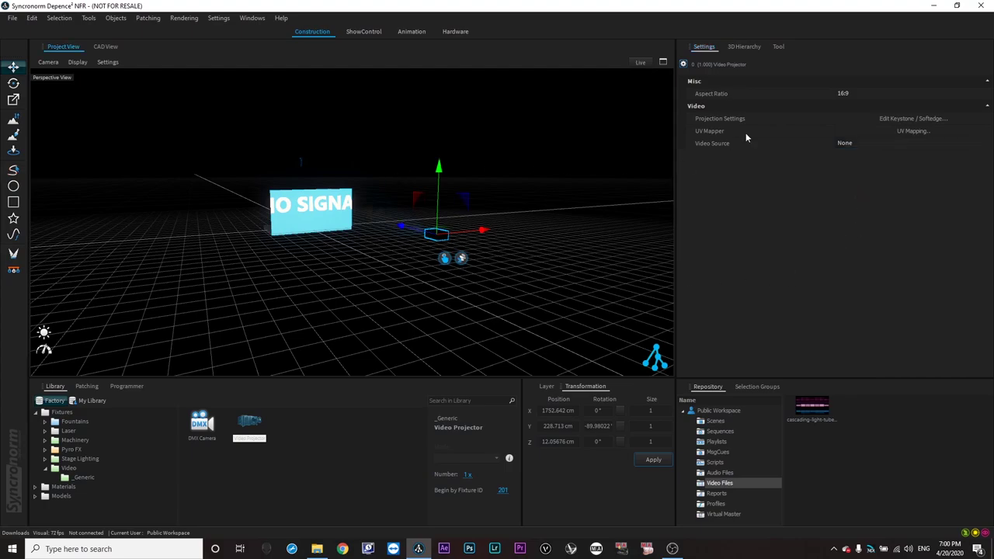
# - Pull all four keystone corners of the projector inward in the projection settings so the image fits on the wall
pyautogui.click(895, 120)
pyautogui.moveTo(206, 104); pyautogui.dragTo(182, 133)
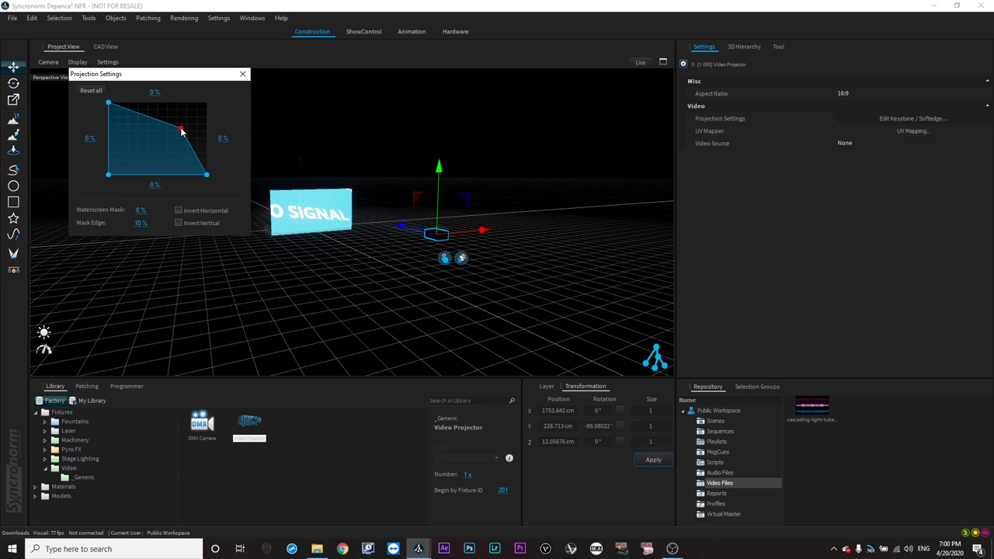
pyautogui.moveTo(109, 109); pyautogui.dragTo(133, 130)
pyautogui.moveTo(111, 177); pyautogui.dragTo(134, 160)
pyautogui.moveTo(205, 177); pyautogui.dragTo(184, 158)
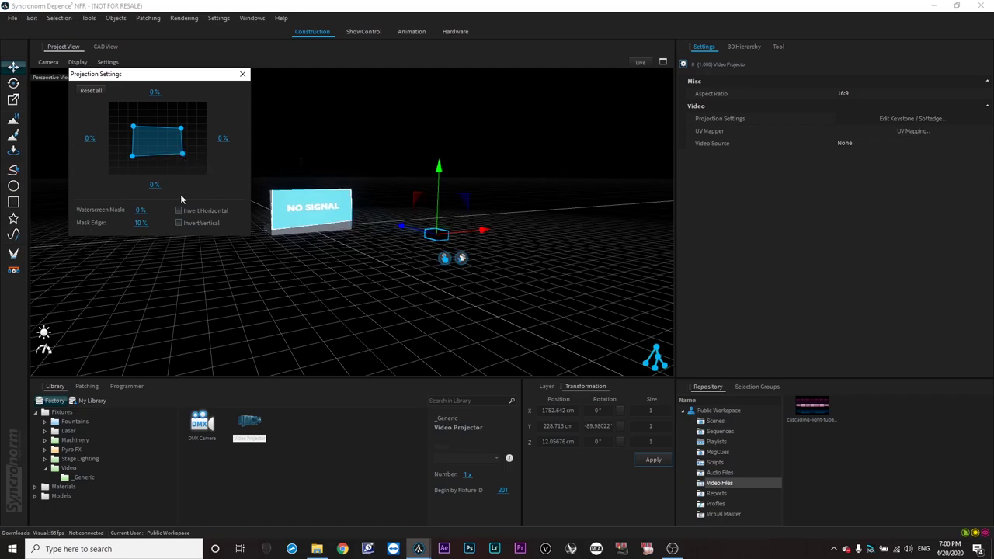
pyautogui.click(244, 74)
# - Apply the Projection Gauze fabric material to the upright wall
pyautogui.scroll(3, 320, 221)
pyautogui.scroll(8, 345, 253)
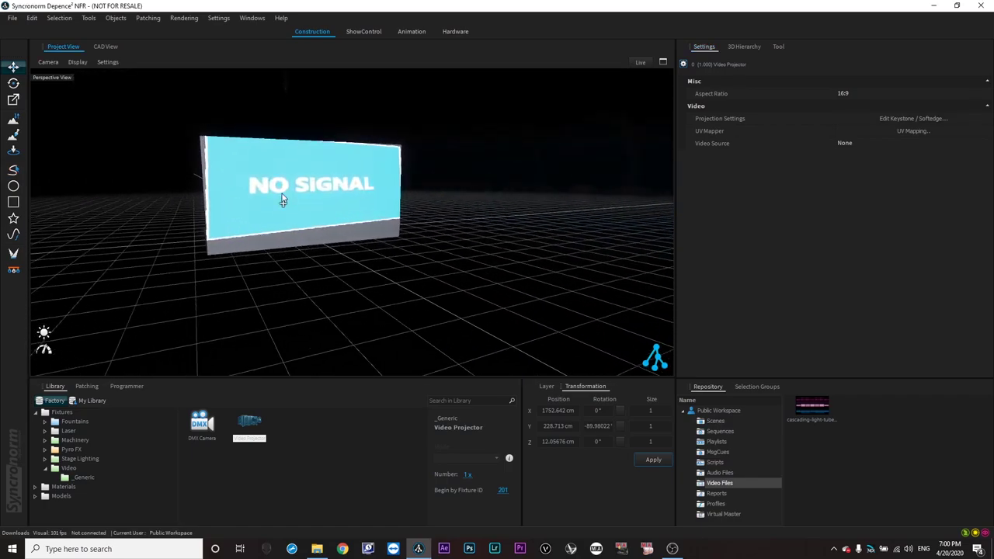
pyautogui.scroll(-3, 343, 258)
pyautogui.scroll(2, 215, 211)
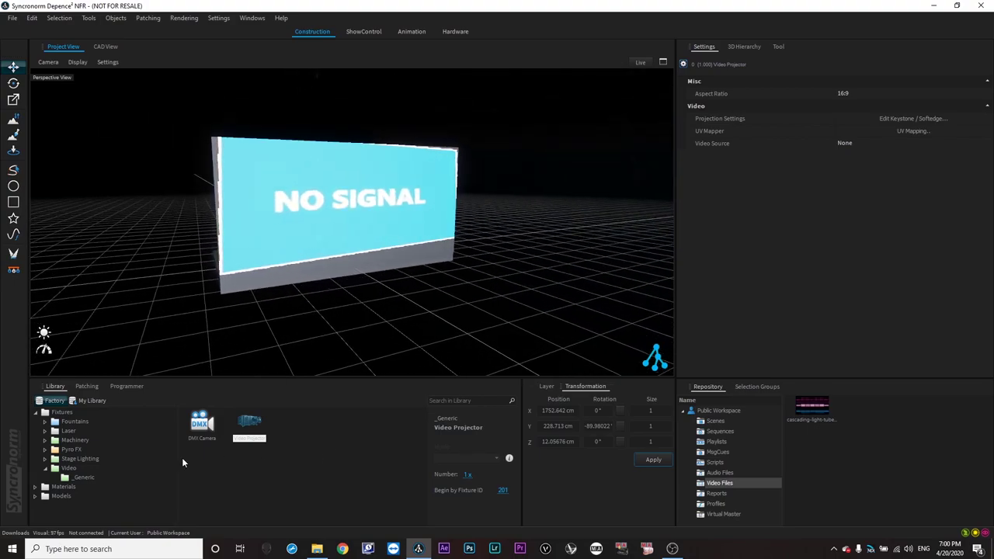
pyautogui.click(35, 413)
pyautogui.click(36, 422)
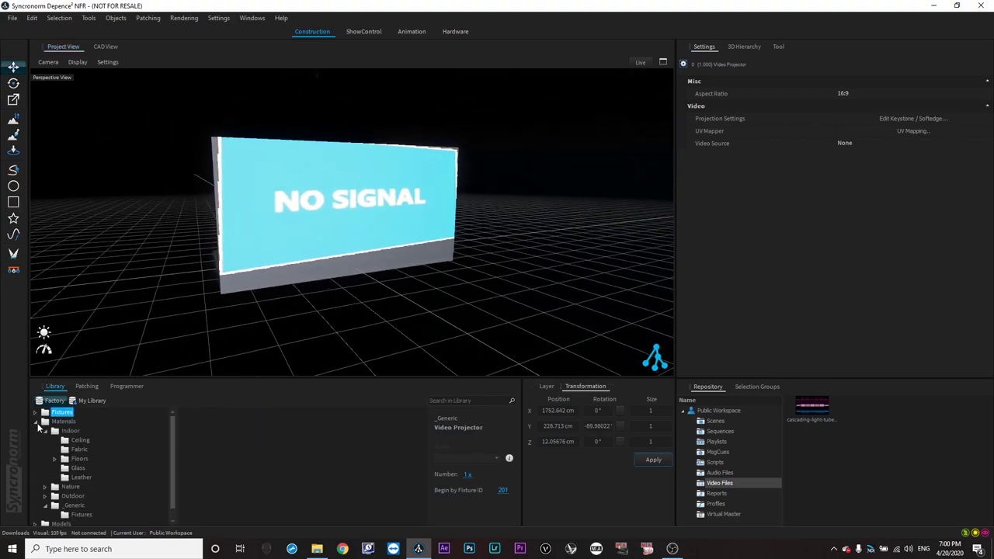
pyautogui.click(79, 449)
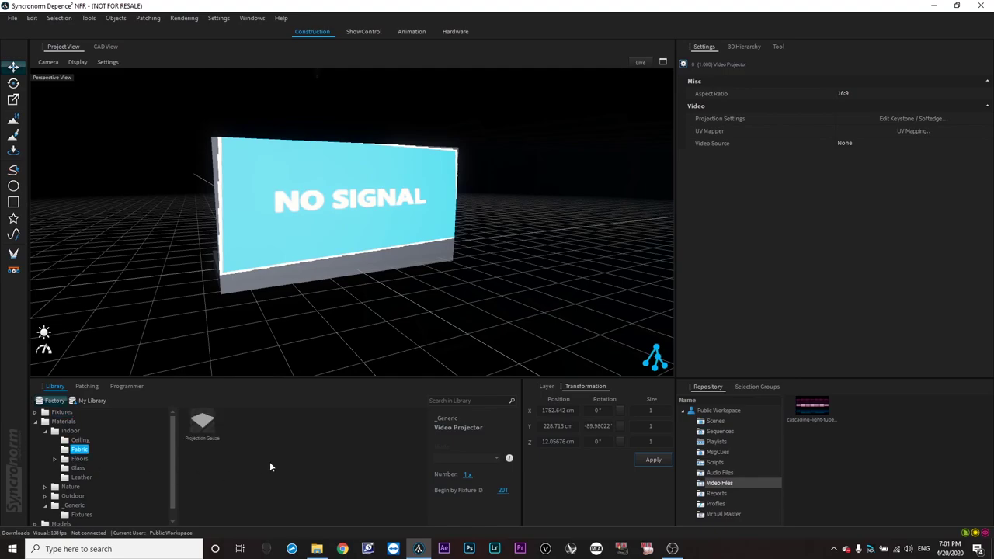
pyautogui.moveTo(202, 428); pyautogui.dragTo(292, 280)
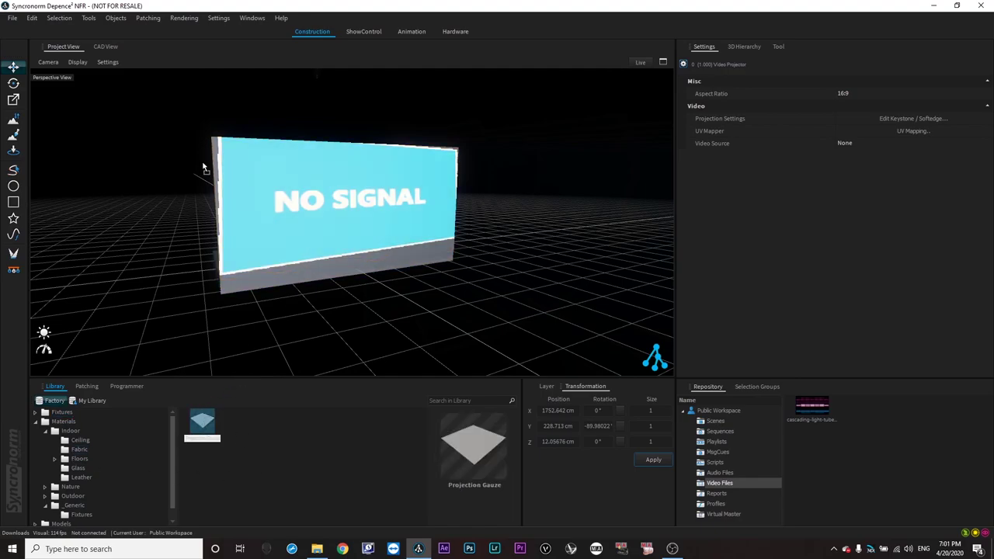
pyautogui.moveTo(261, 189); pyautogui.dragTo(261, 189)
pyautogui.scroll(-2, 328, 251)
pyautogui.moveTo(309, 256); pyautogui.dragTo(497, 120, button='middle')
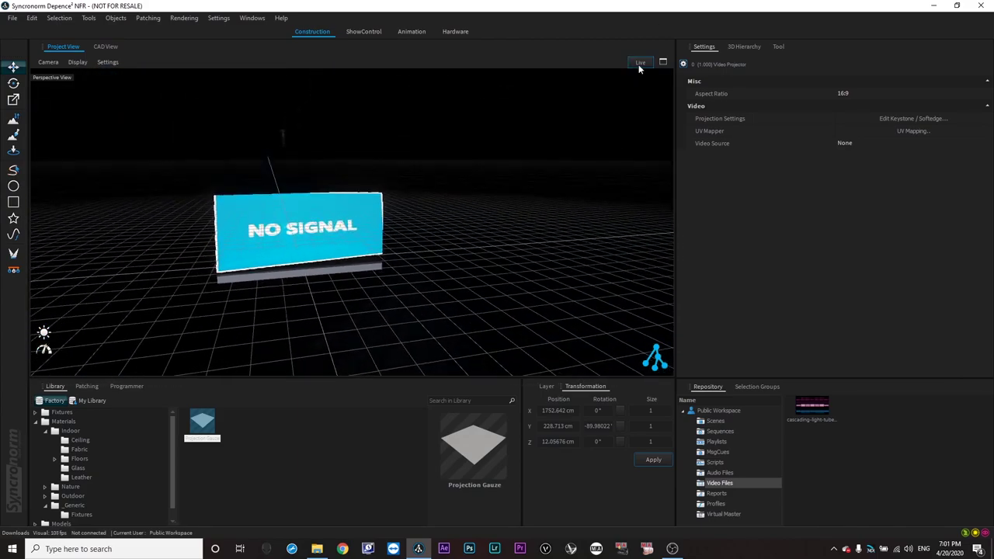
# - Examine the projection on the gauze wall in Live view, closer and from a distance, and leave Live view
pyautogui.click(639, 66)
pyautogui.scroll(-4, 334, 215)
pyautogui.scroll(1, 310, 239)
pyautogui.scroll(5, 309, 240)
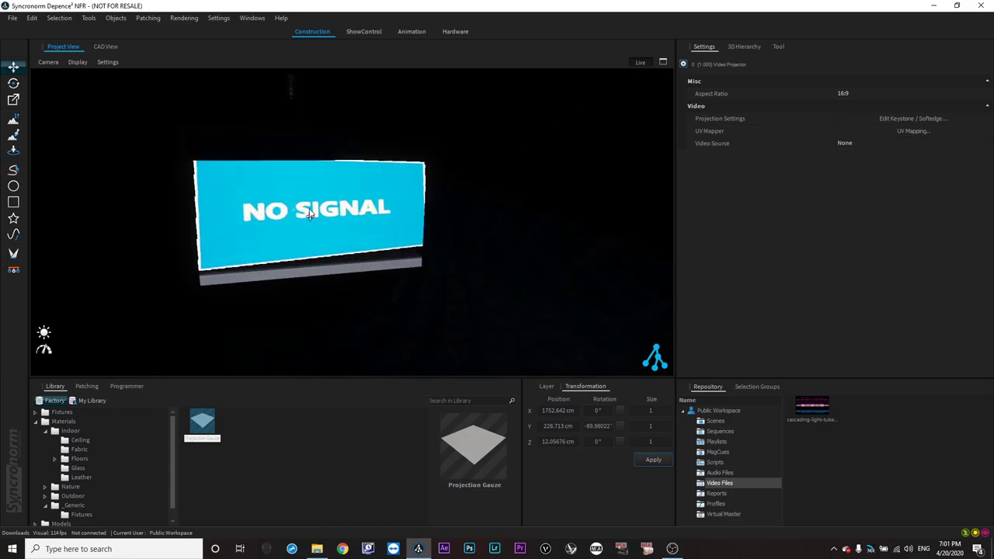
pyautogui.scroll(-6, 318, 242)
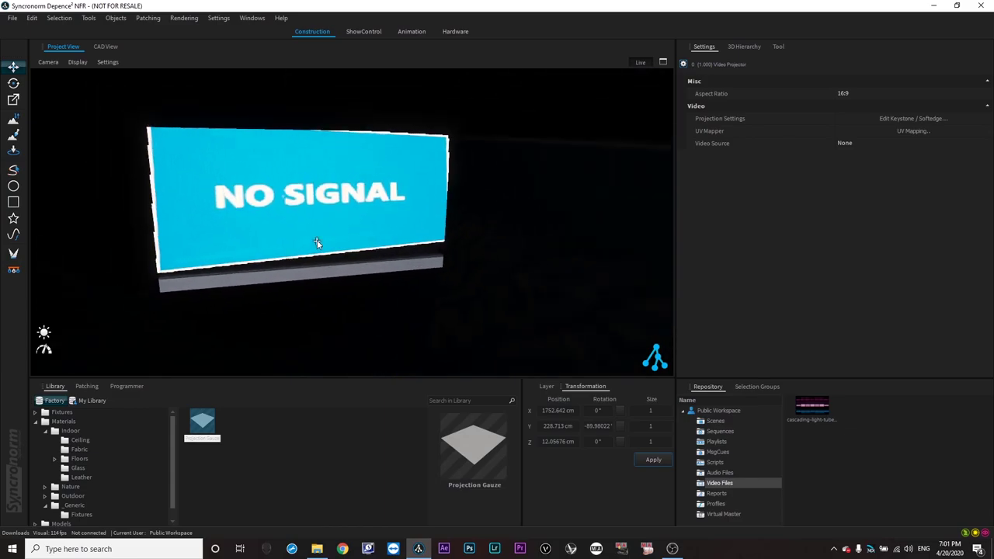
pyautogui.click(642, 63)
# - Move the video projector farther away from the gauze wall to enlarge the projected image
pyautogui.moveTo(271, 206); pyautogui.dragTo(303, 215, button='middle')
pyautogui.moveTo(363, 219); pyautogui.dragTo(665, 558)
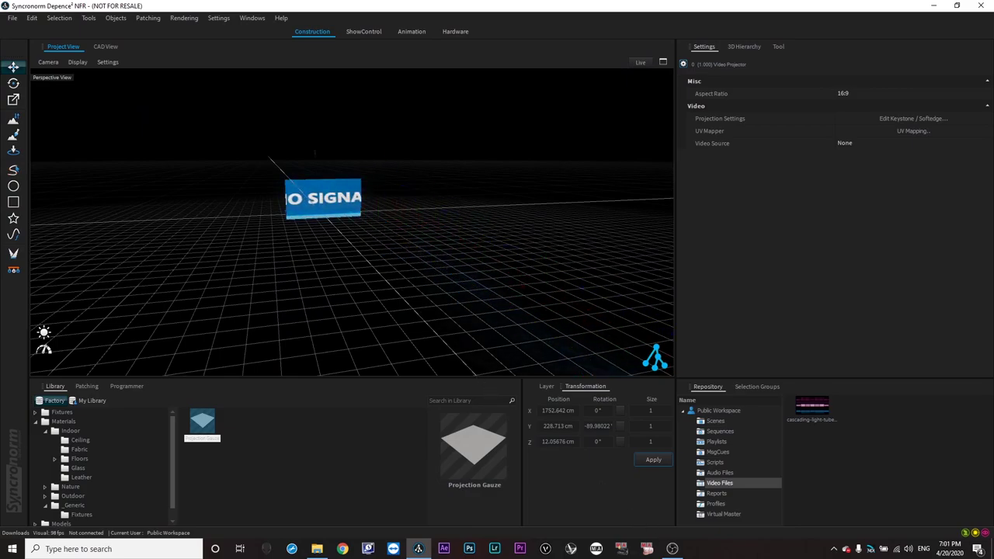
# - Open the projector's advanced VideoProjector lens settings, set DependencyLightingBrightness to 104 %, and view its photometric settings
pyautogui.scroll(-5, 311, 162)
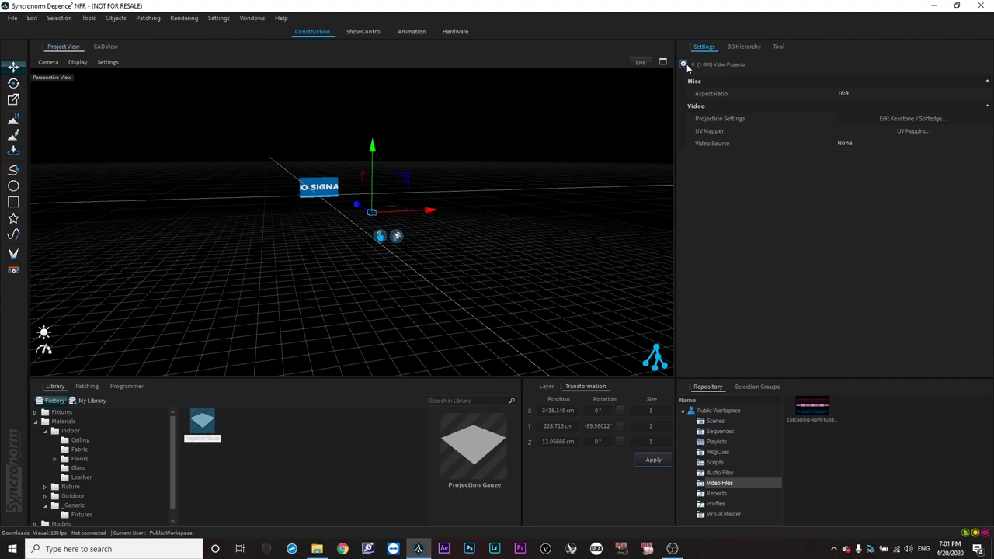
pyautogui.rightClick(370, 217)
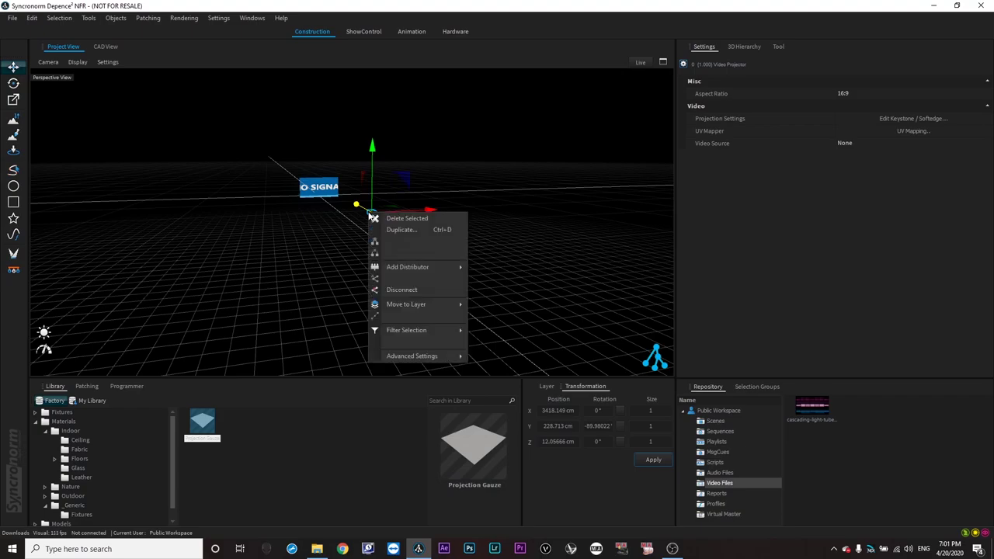
pyautogui.moveTo(437, 357)
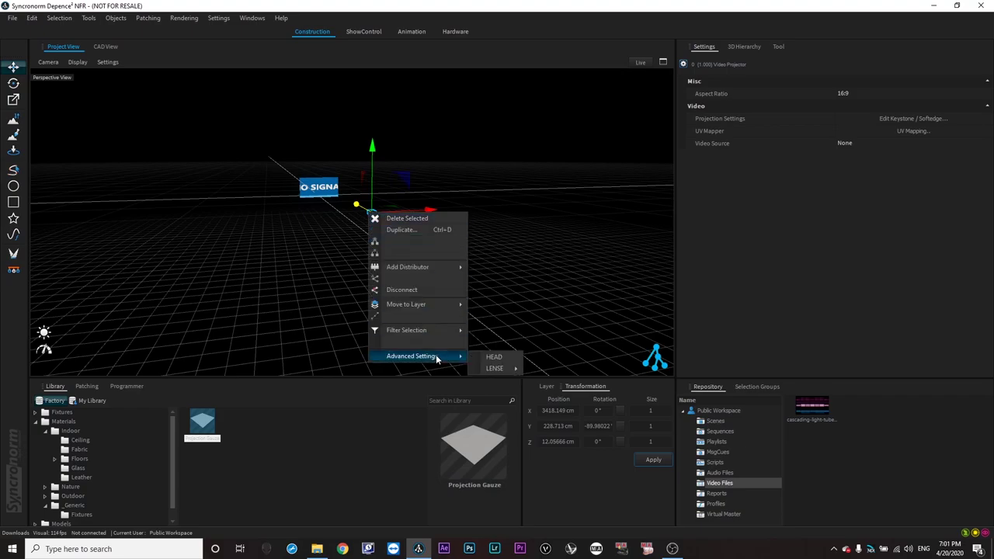
pyautogui.moveTo(501, 368)
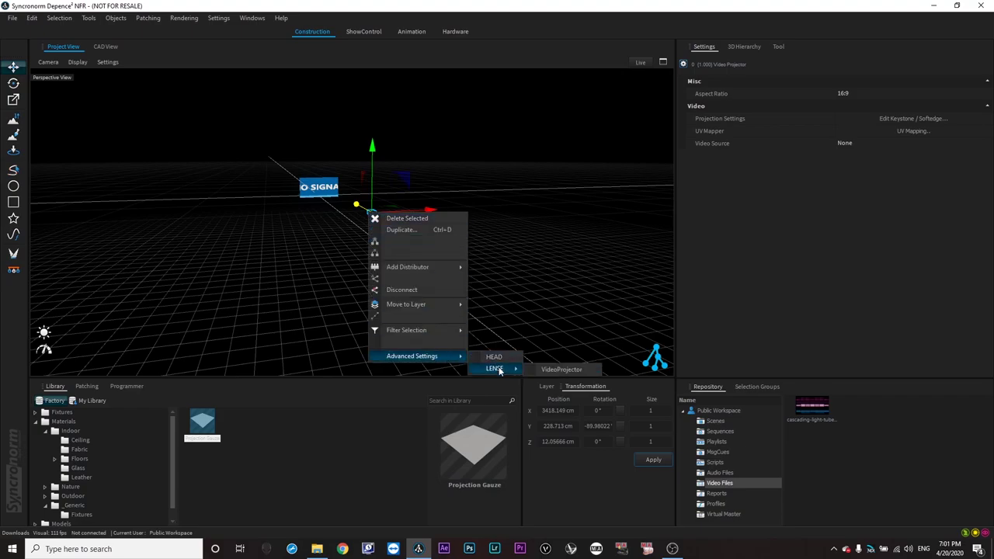
pyautogui.click(561, 369)
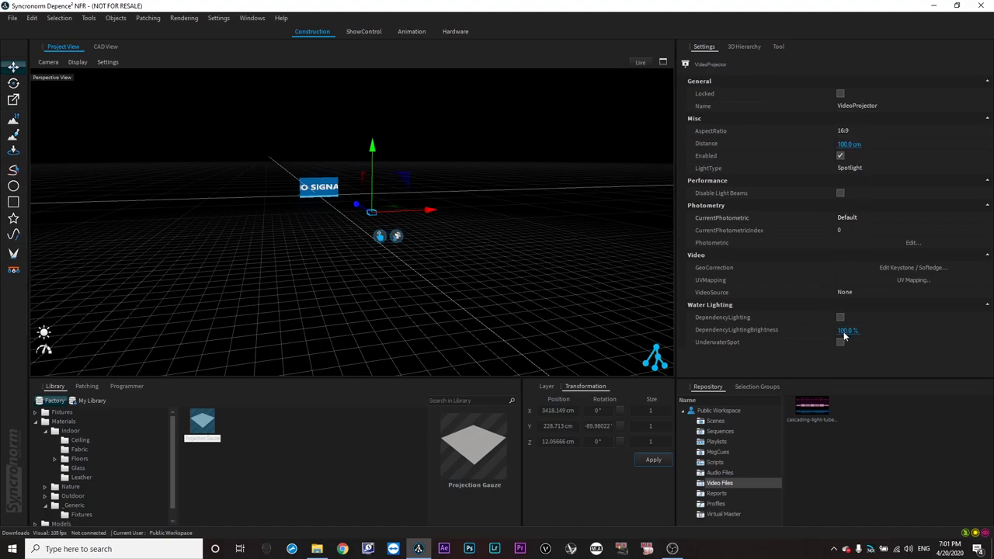
pyautogui.moveTo(848, 333); pyautogui.dragTo(953, 328)
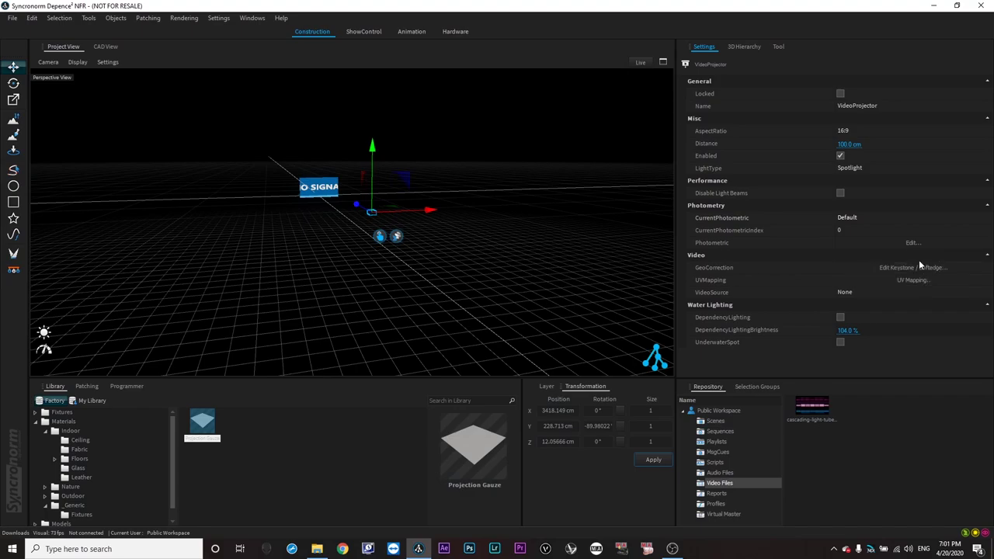
pyautogui.click(907, 241)
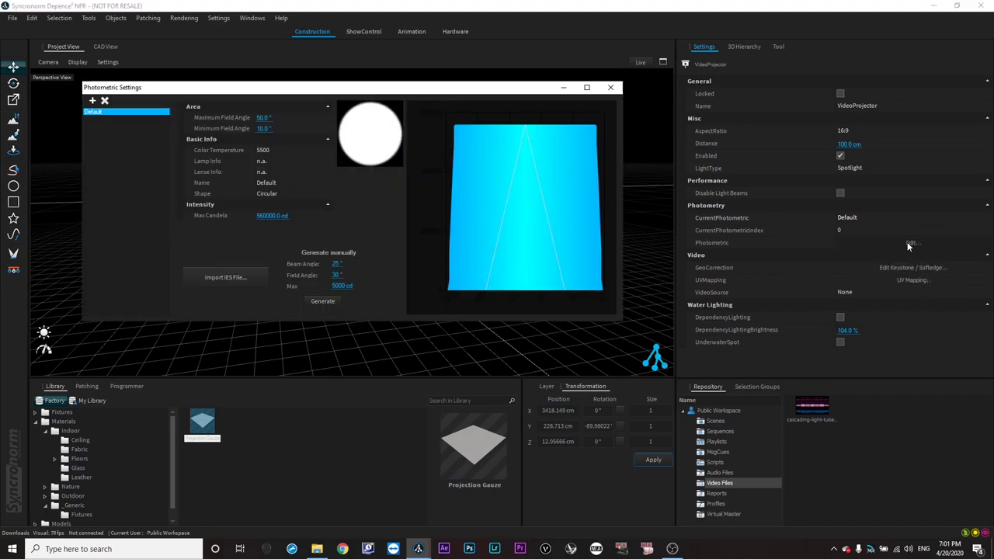
pyautogui.click(611, 87)
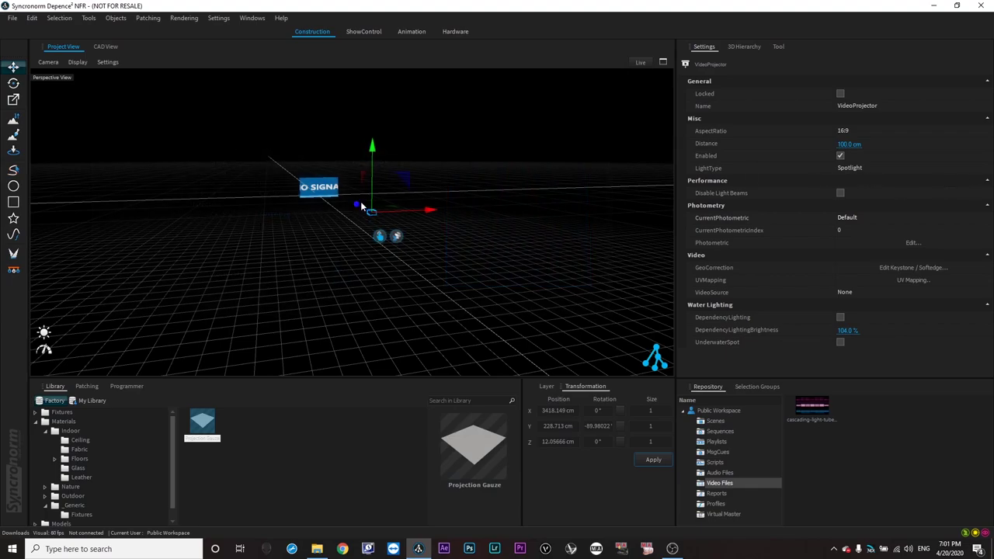
# - Move the video projector even farther from the gauze wall, to an X position of about 6470 cm
pyautogui.moveTo(355, 206); pyautogui.dragTo(668, 391)
pyautogui.scroll(5, 305, 199)
pyautogui.scroll(7, 331, 174)
pyautogui.scroll(-5, 330, 174)
pyautogui.scroll(2, 331, 175)
pyautogui.scroll(1, 331, 207)
pyautogui.click(744, 47)
pyautogui.click(715, 47)
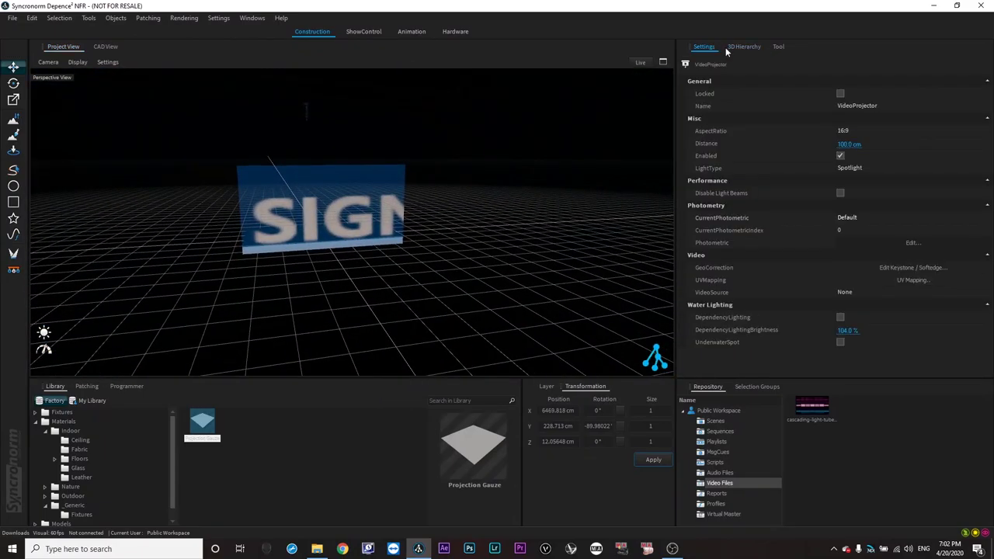
pyautogui.click(779, 48)
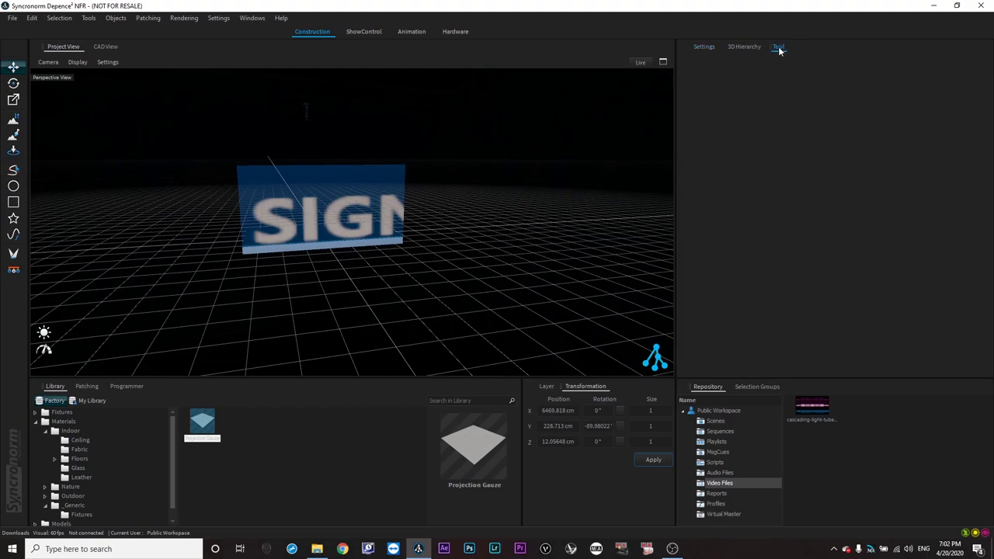
pyautogui.click(720, 47)
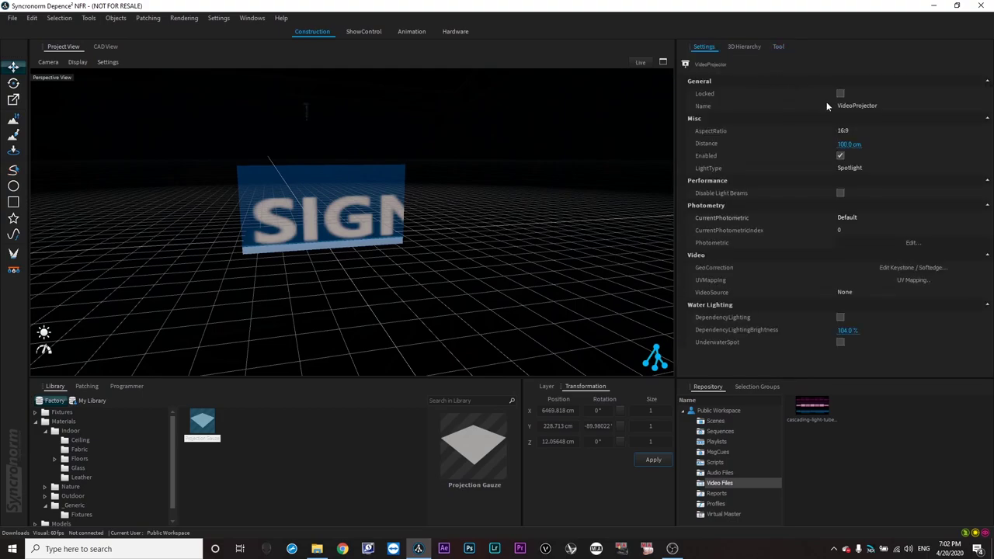
# - Open the projector's keystone correction and reposition the upper-left corner of the projected image
pyautogui.click(886, 268)
pyautogui.moveTo(207, 157); pyautogui.dragTo(179, 165)
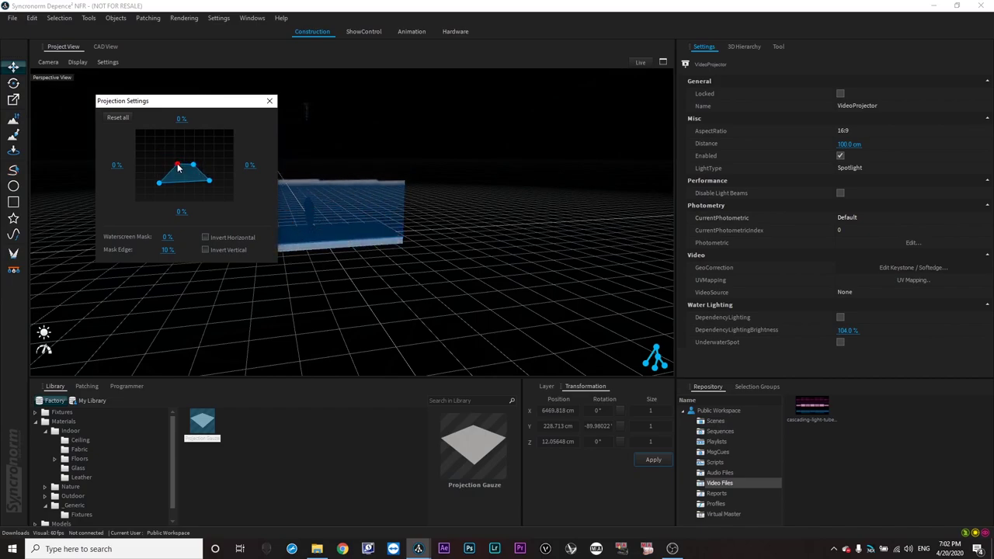
# - Adjust the video projector's keystone corner points to fit the image onto the projection gauze, and close the projection settings
pyautogui.moveTo(178, 105); pyautogui.dragTo(101, 108)
pyautogui.moveTo(83, 182); pyautogui.dragTo(113, 167)
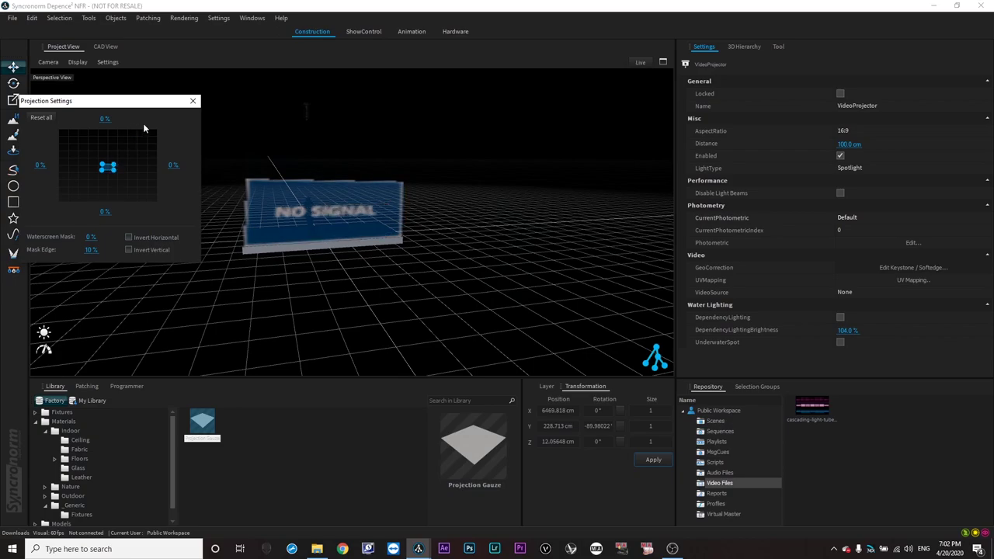
pyautogui.click(192, 101)
# - Select the Mac Viper Profile fixture above the stage, switch the viewport to Live and set the fixture to Full Open
pyautogui.scroll(3, 335, 210)
pyautogui.scroll(-5, 281, 208)
pyautogui.click(279, 121)
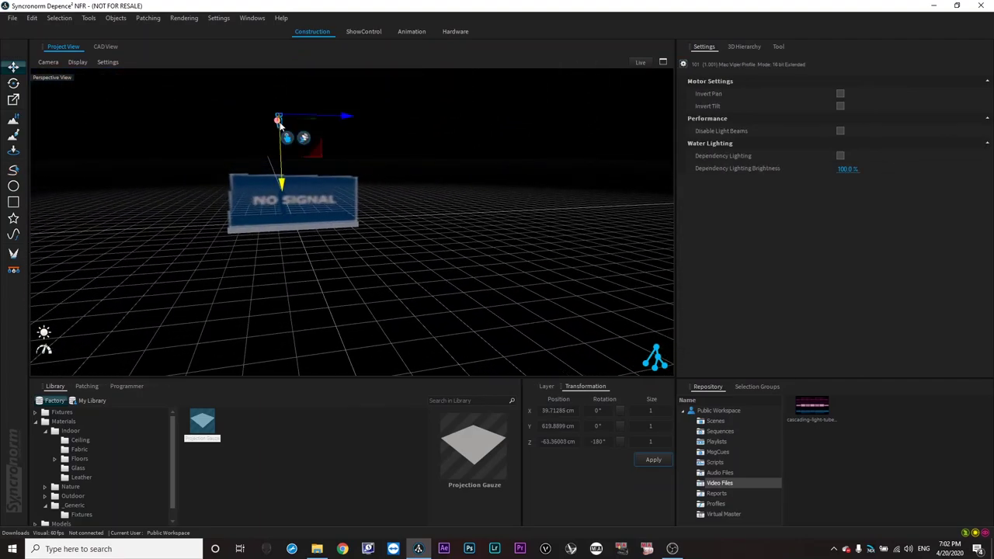
pyautogui.click(639, 64)
pyautogui.moveTo(299, 279); pyautogui.dragTo(283, 272, button='middle')
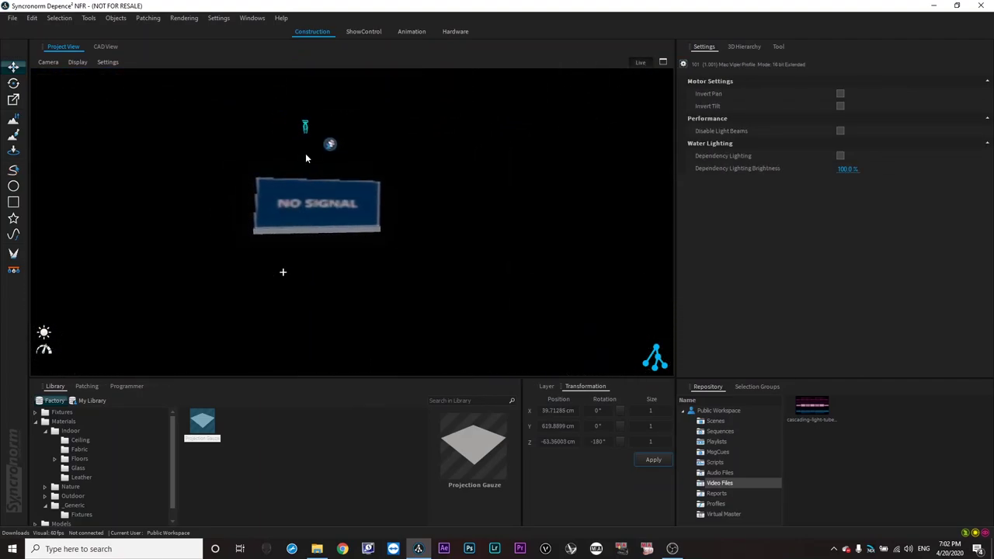
pyautogui.click(87, 387)
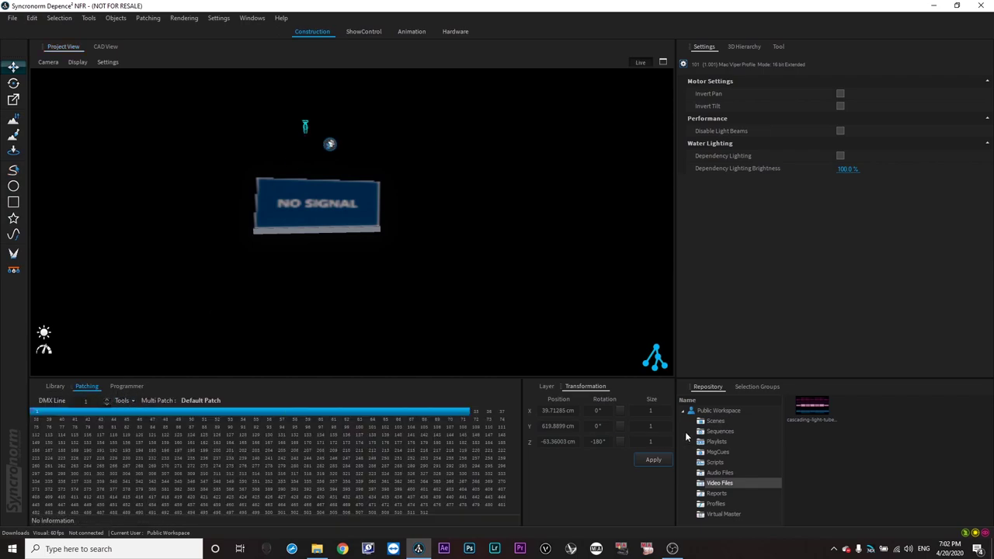
pyautogui.click(128, 386)
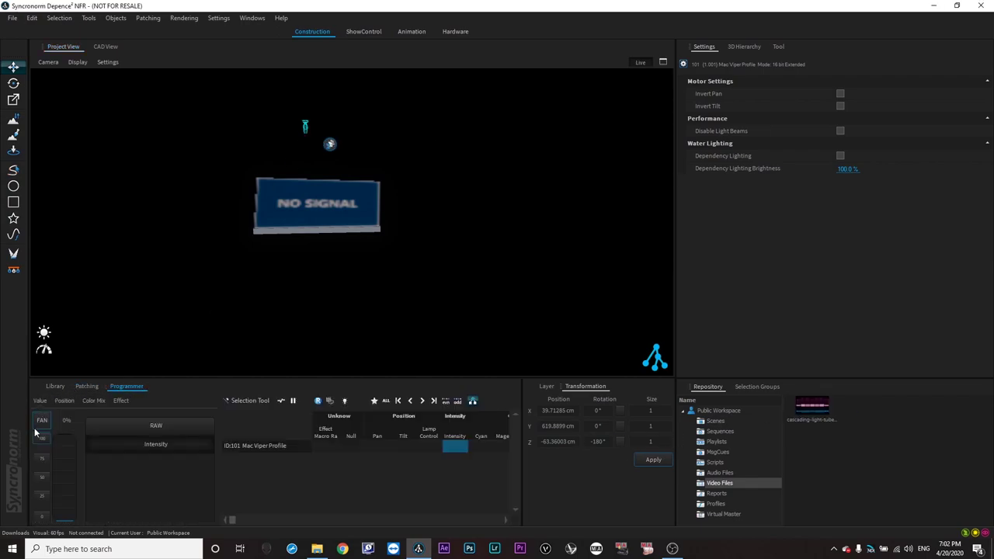
pyautogui.click(345, 400)
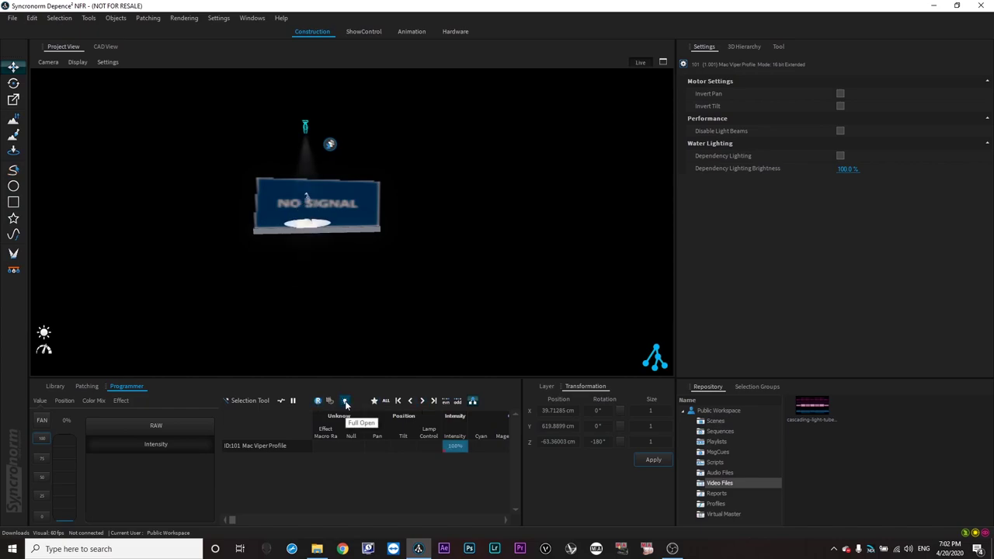
# - Examine the spotlit figure and the see-through projection gauze from close up and from a distance
pyautogui.scroll(5, 318, 249)
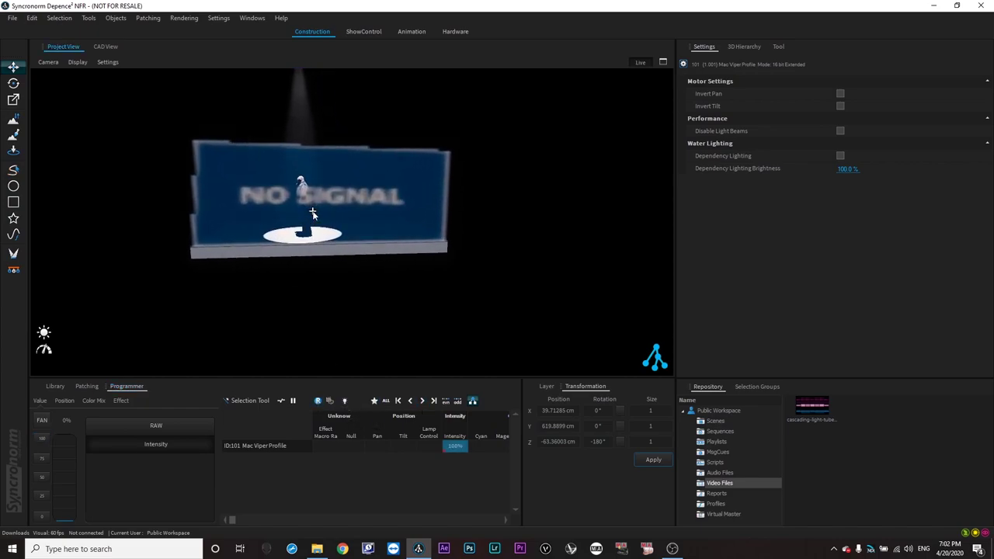
pyautogui.scroll(-4, 299, 195)
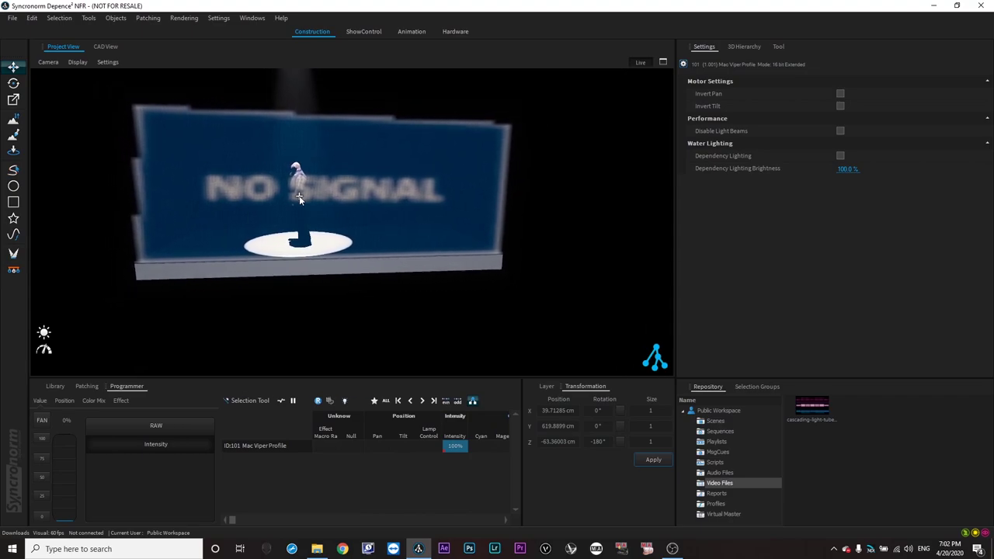
pyautogui.scroll(-4, 299, 199)
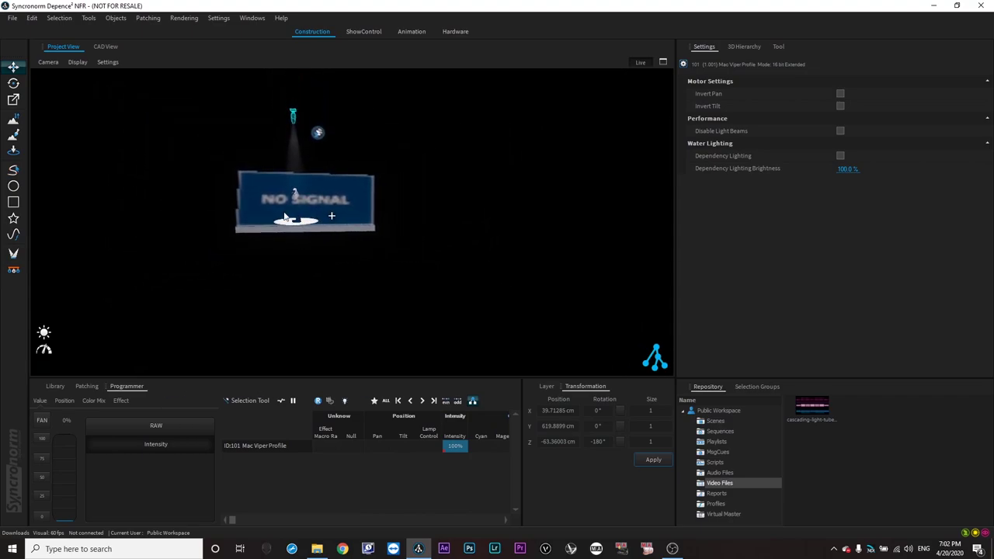
pyautogui.moveTo(319, 216); pyautogui.dragTo(222, 206, button='middle')
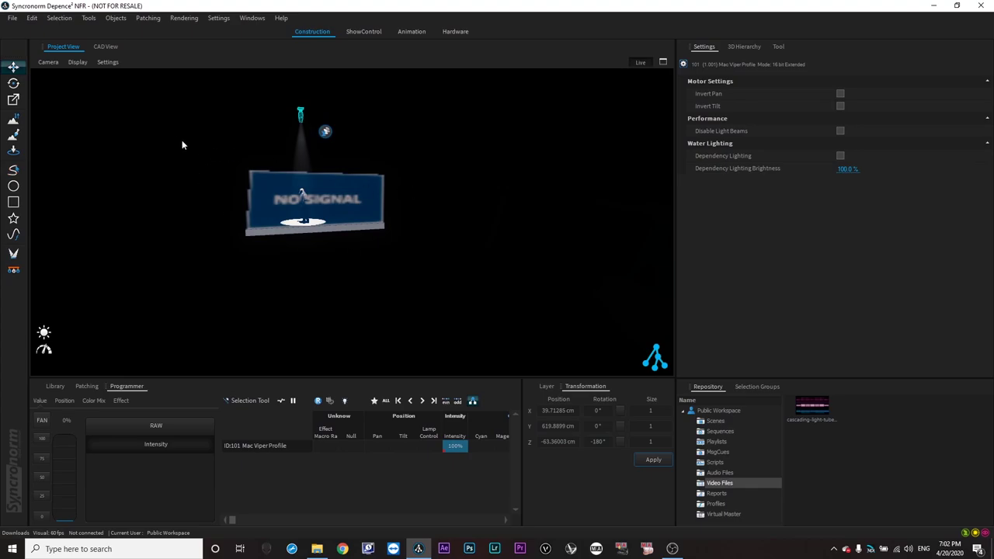
pyautogui.scroll(10, 240, 215)
pyautogui.scroll(-10, 328, 184)
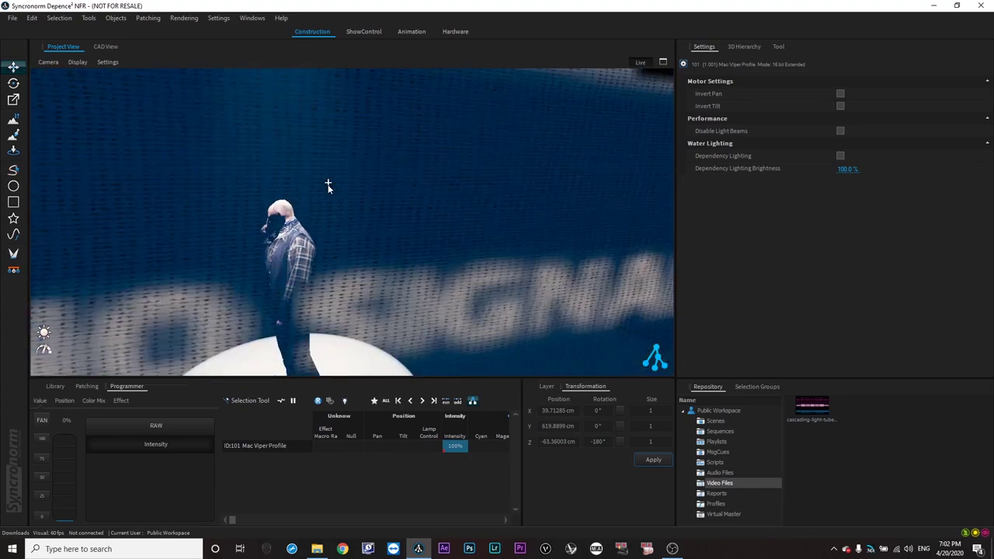
pyautogui.moveTo(310, 220)
pyautogui.mouseDown(button='middle')
pyautogui.moveTo(438, 231)
pyautogui.moveTo(303, 222)
pyautogui.moveTo(326, 226)
pyautogui.mouseUp(button='middle')
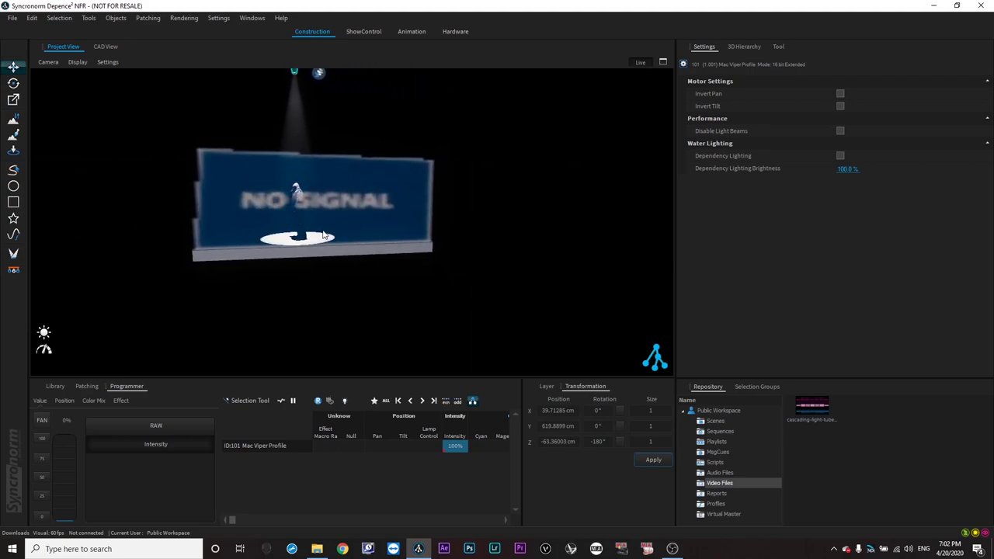
pyautogui.scroll(5, 324, 234)
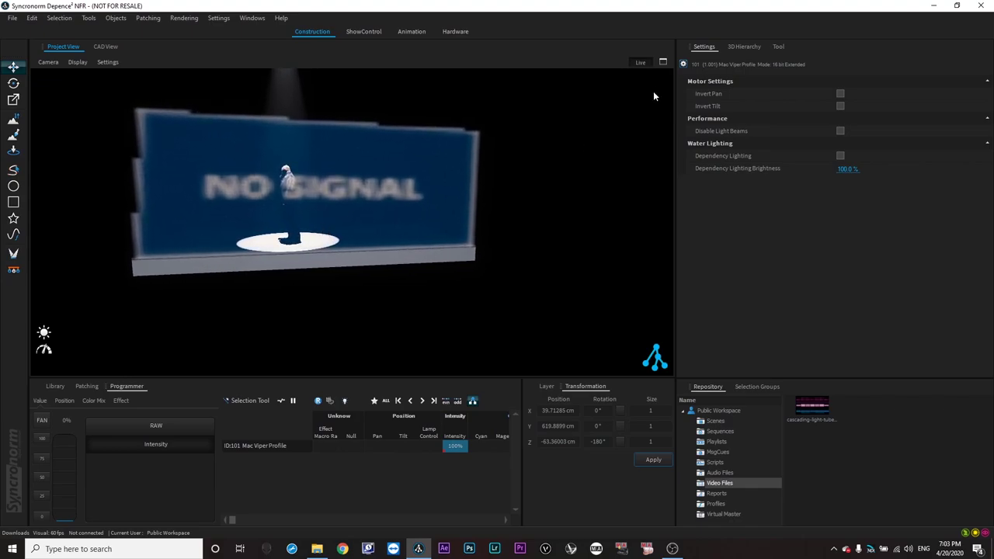
# - Select all objects of the small stage setup and run the Duplicate command on them
pyautogui.scroll(-8, 355, 214)
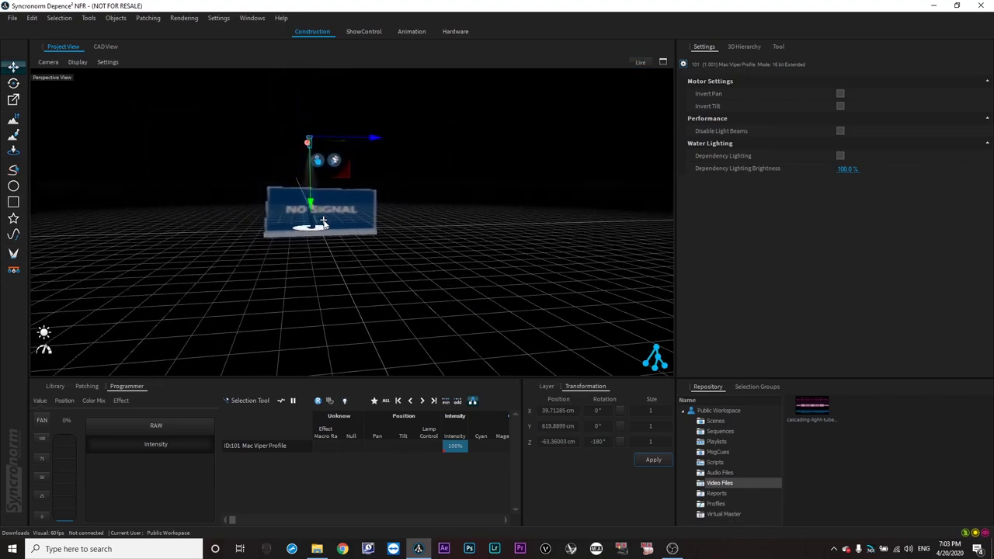
pyautogui.moveTo(251, 158); pyautogui.dragTo(507, 303)
pyautogui.rightClick(314, 206)
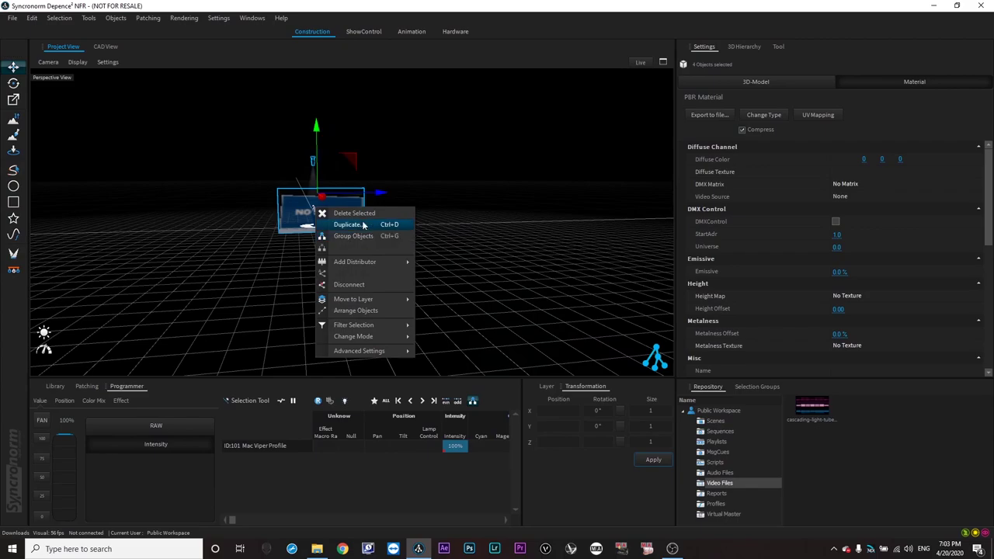
pyautogui.click(365, 221)
pyautogui.click(509, 313)
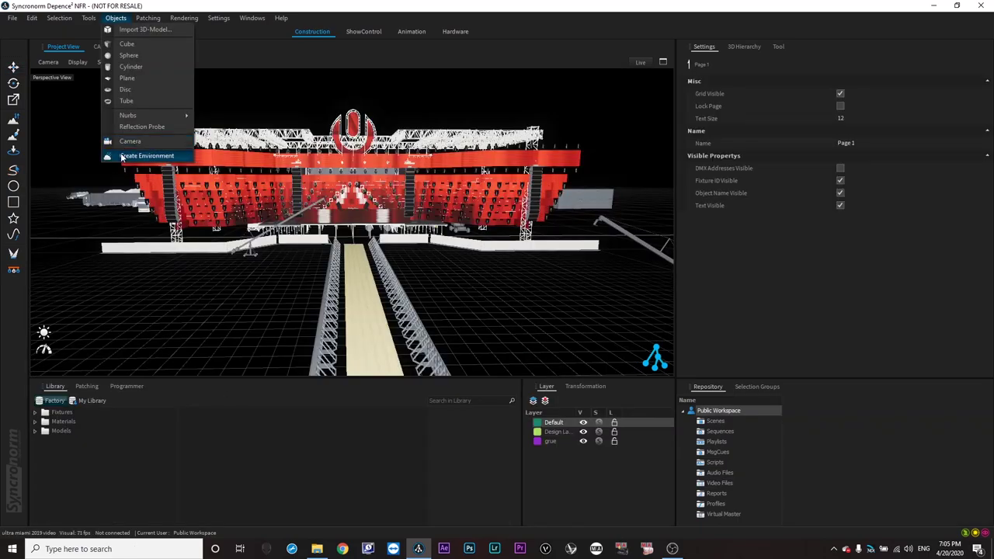
# - Create an environment around the festival stage, and briefly open and leave the LED Screen group
pyautogui.click(155, 402)
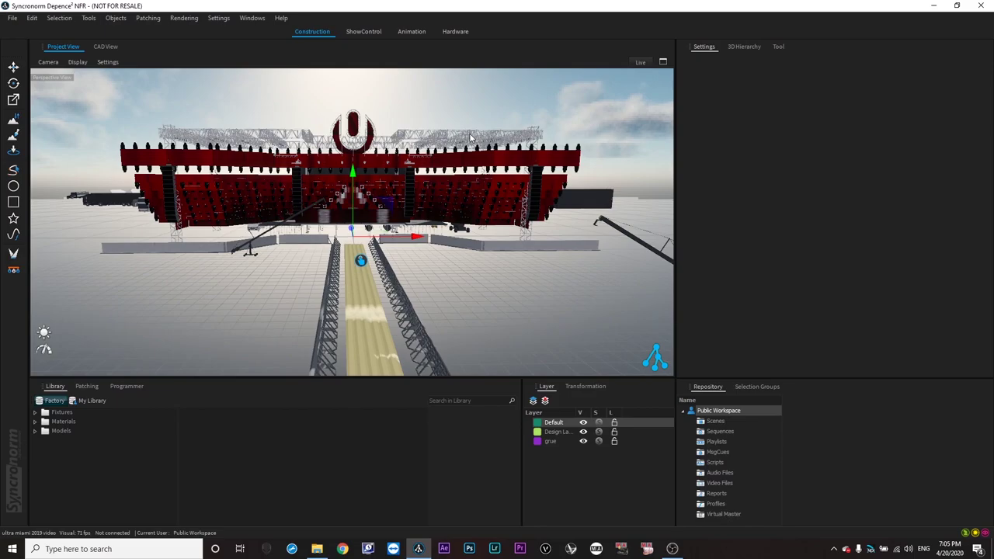
pyautogui.scroll(3, 248, 213)
pyautogui.scroll(-2, 233, 209)
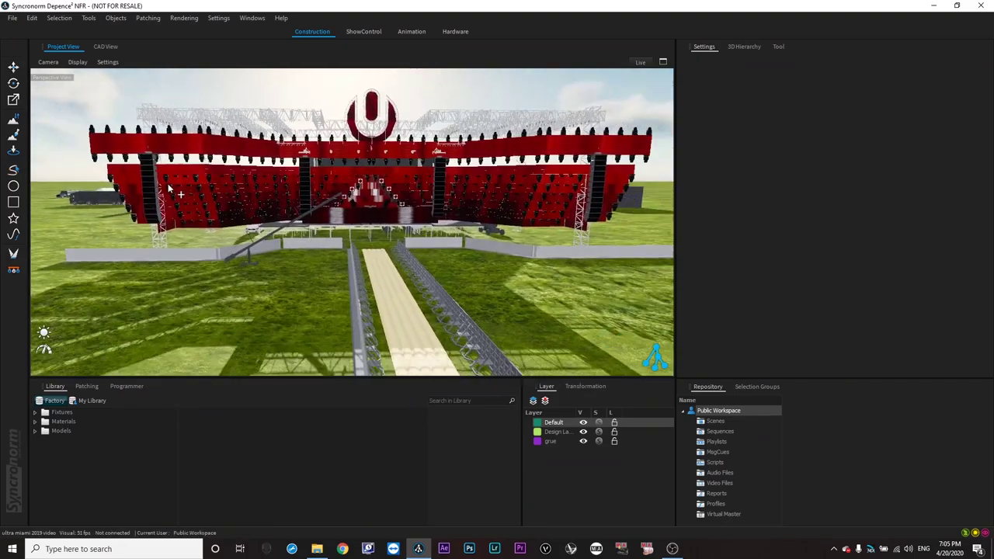
pyautogui.scroll(-1, 169, 189)
pyautogui.doubleClick(161, 143)
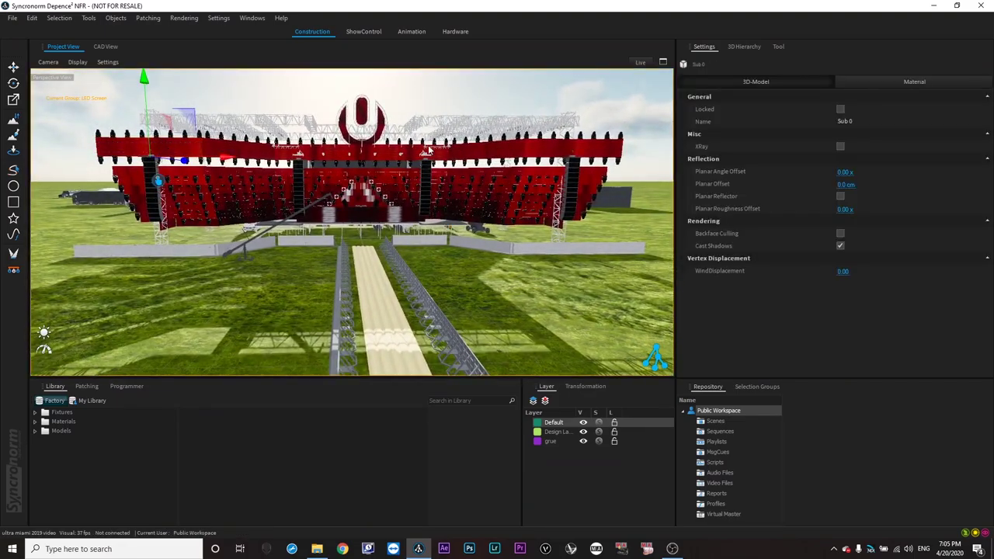
pyautogui.doubleClick(420, 91)
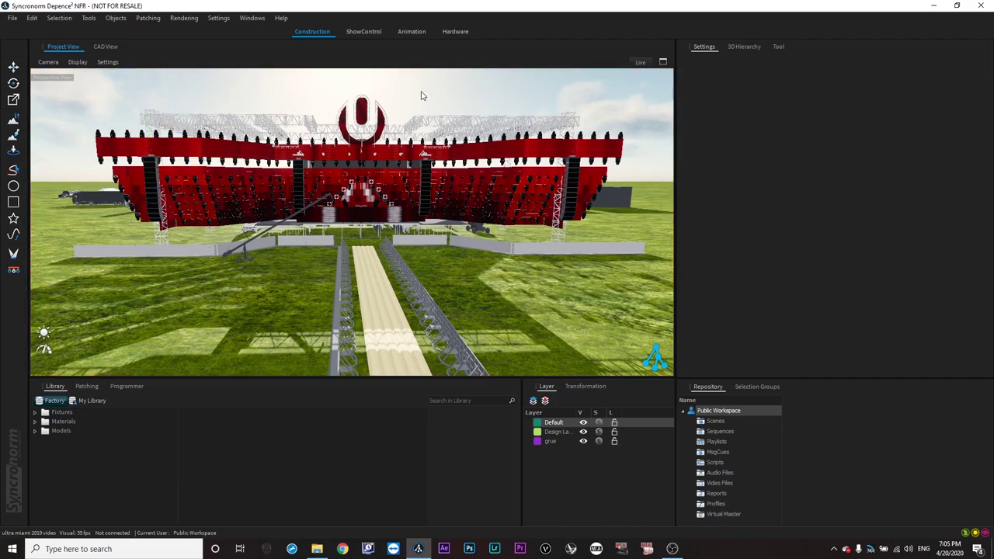
# - Add an NDI video source named Video Source 1 to the project's video sources
pyautogui.click(220, 18)
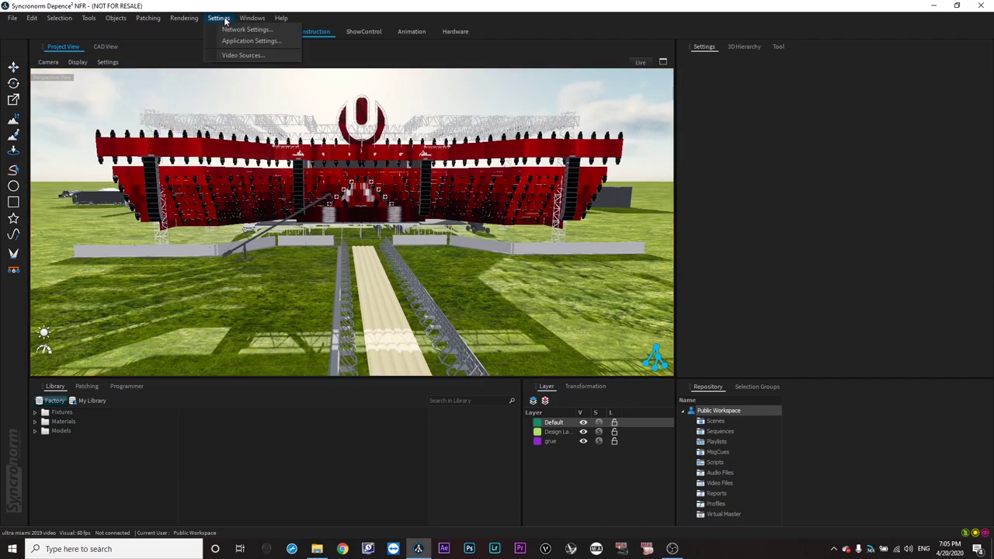
pyautogui.click(243, 55)
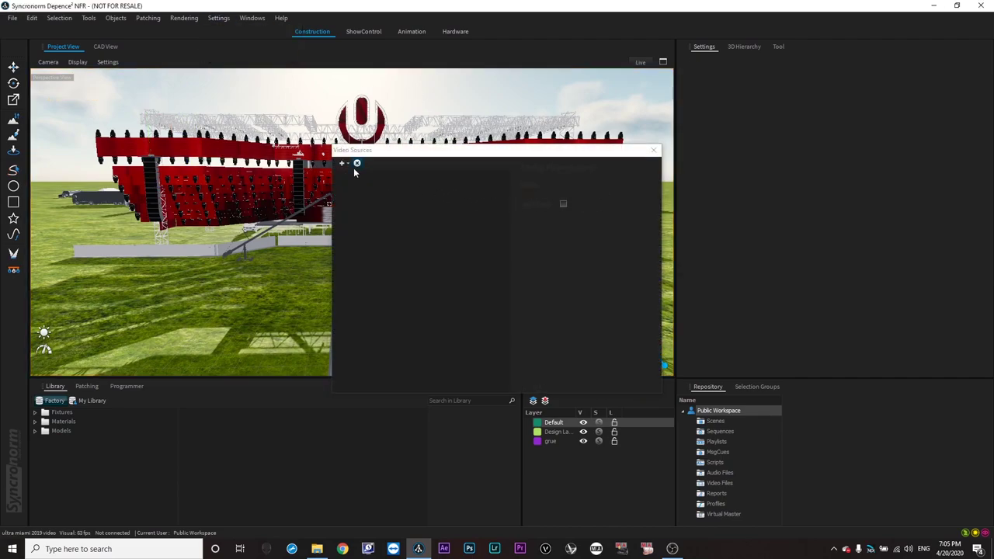
pyautogui.click(347, 165)
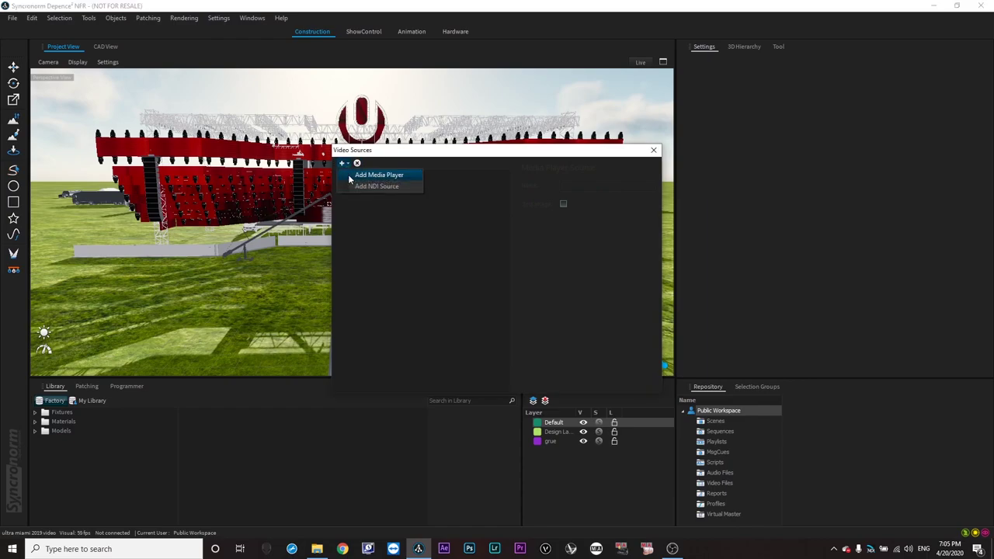
pyautogui.click(377, 187)
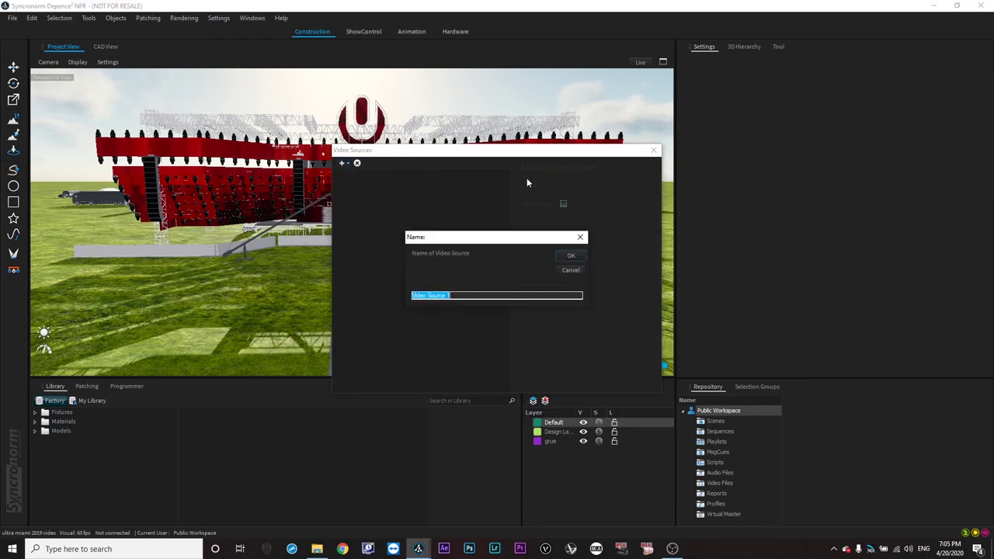
pyautogui.click(568, 254)
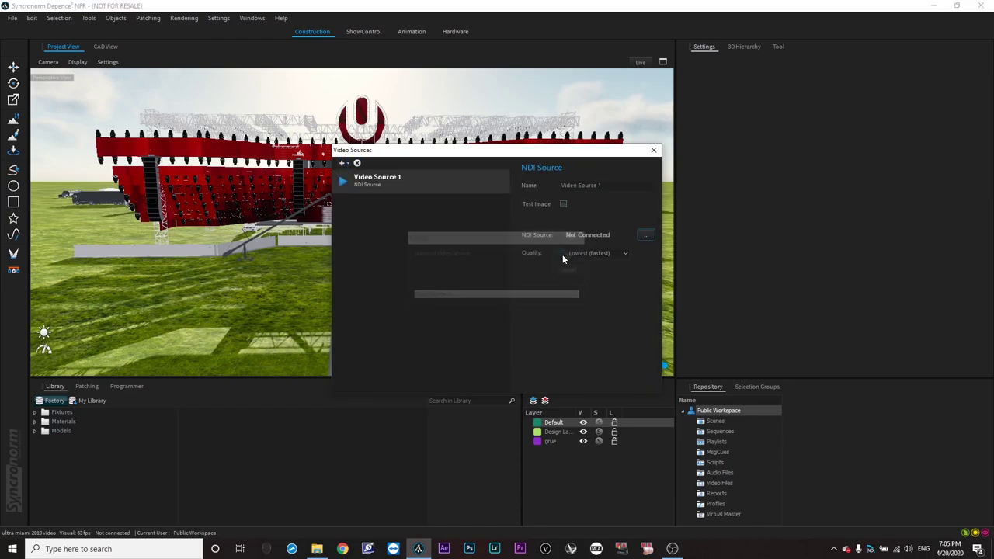
# - Connect Video Source 1 to DESKTOP-7IAUEJ2 (USB Capture HDMI), enable its test image and close the video sources
pyautogui.click(646, 236)
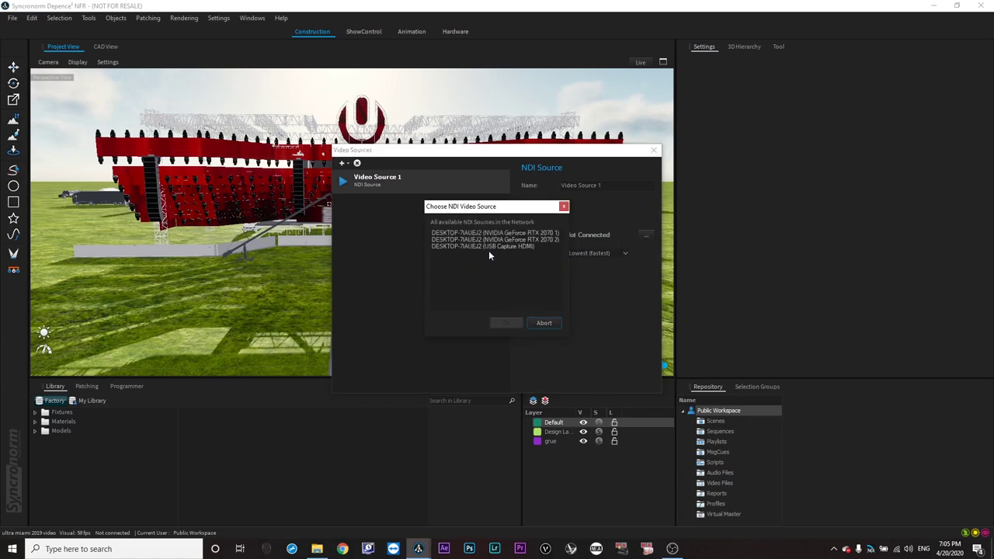
pyautogui.click(491, 246)
pyautogui.click(519, 322)
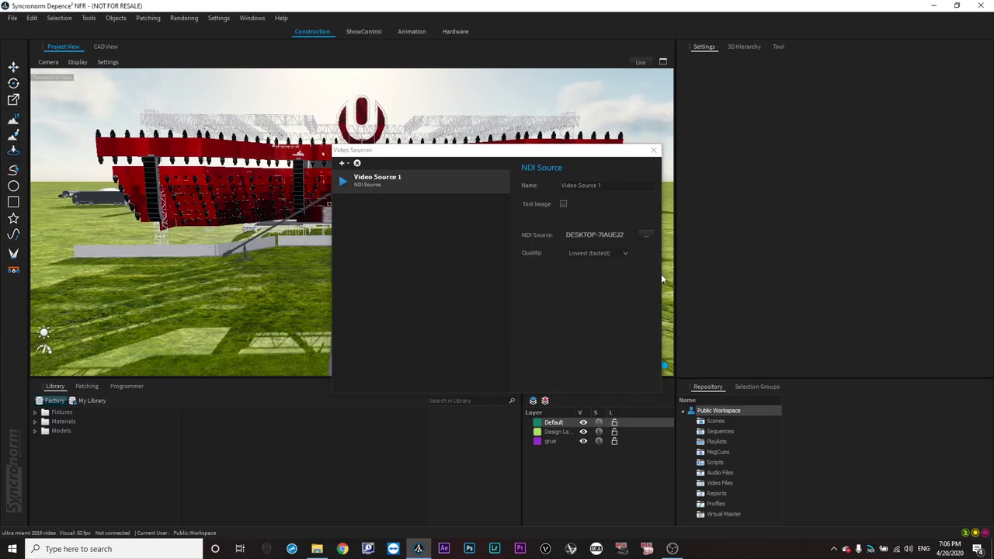
pyautogui.click(564, 203)
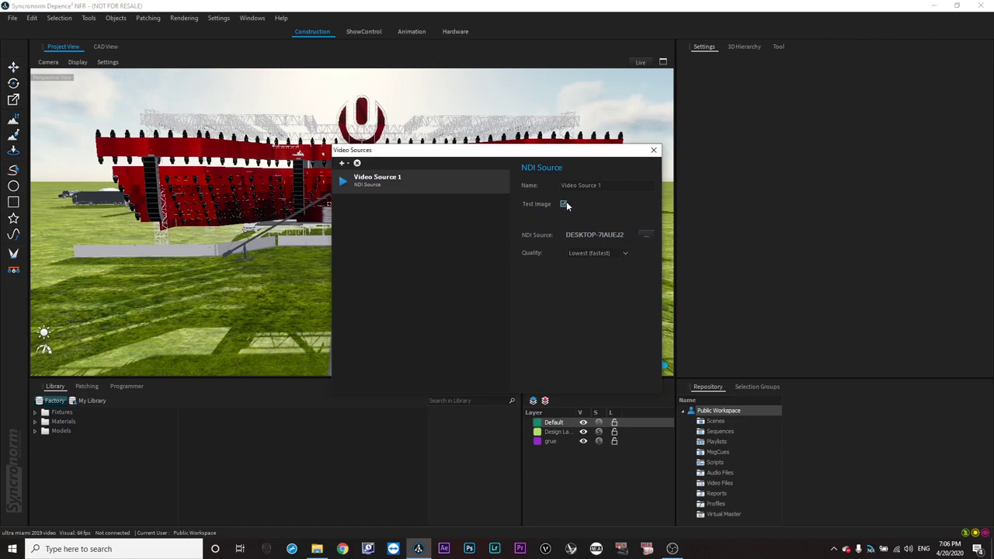
pyautogui.click(654, 150)
# - Open the LED Screen group and select the upper banner's LED panels across the width of the stage
pyautogui.click(186, 155)
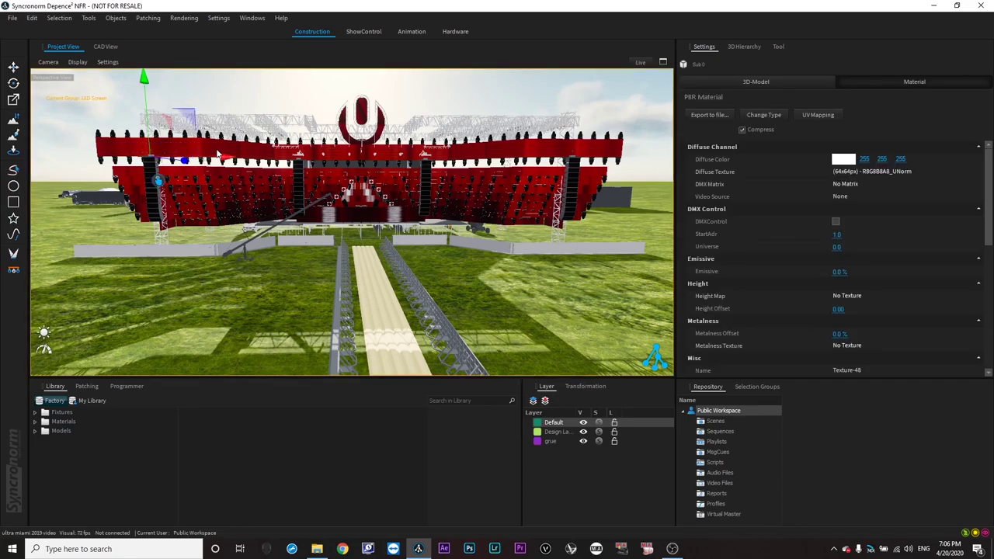
pyautogui.keyDown('ctrl'); pyautogui.click(216, 152); pyautogui.keyUp('ctrl')
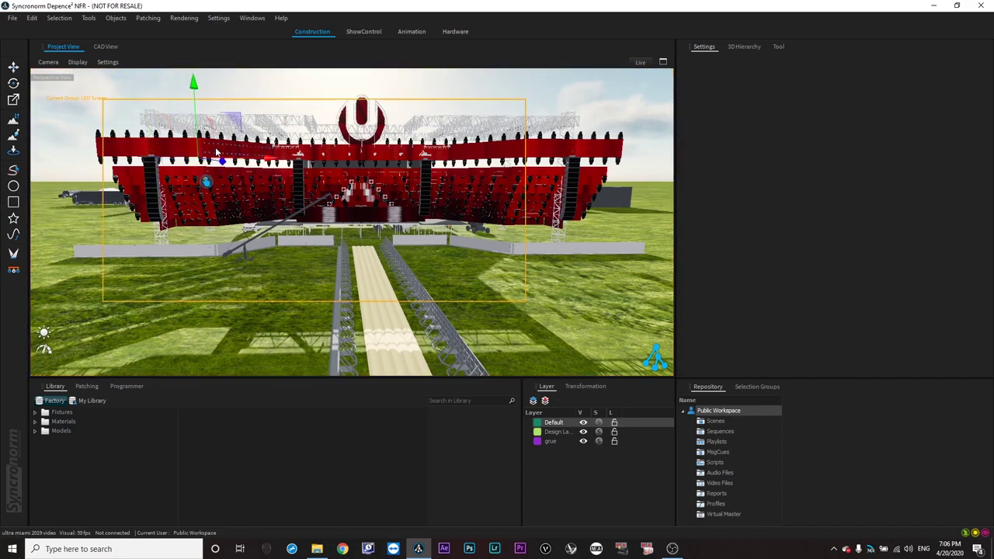
pyautogui.keyDown('ctrl'); pyautogui.click(315, 152); pyautogui.keyUp('ctrl')
pyautogui.keyDown('ctrl'); pyautogui.click(386, 158); pyautogui.keyUp('ctrl')
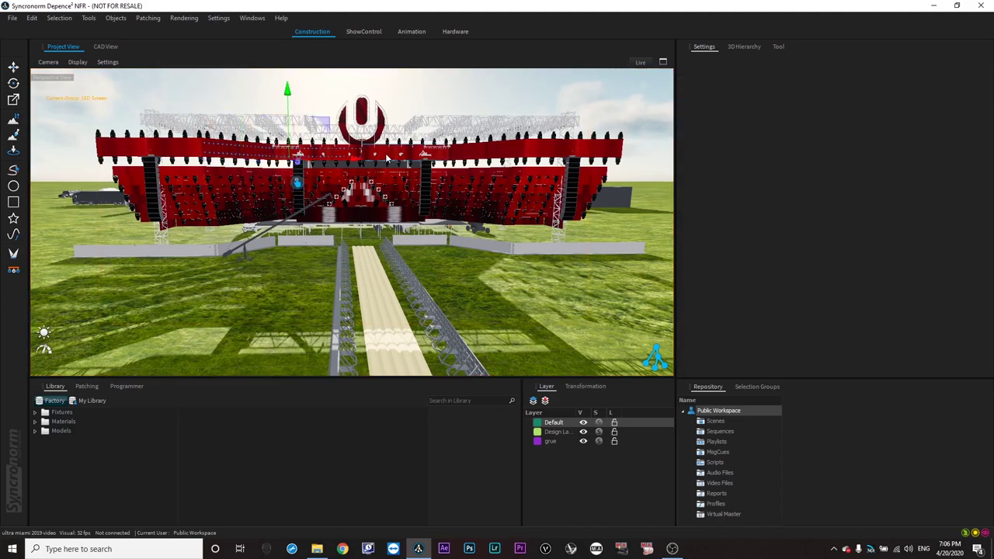
pyautogui.keyDown('ctrl'); pyautogui.click(464, 152); pyautogui.keyUp('ctrl')
pyautogui.keyDown('ctrl'); pyautogui.click(519, 158); pyautogui.keyUp('ctrl')
# - Add the LED wall panels on the stage's left side and centre to the selection
pyautogui.scroll(5, 148, 186)
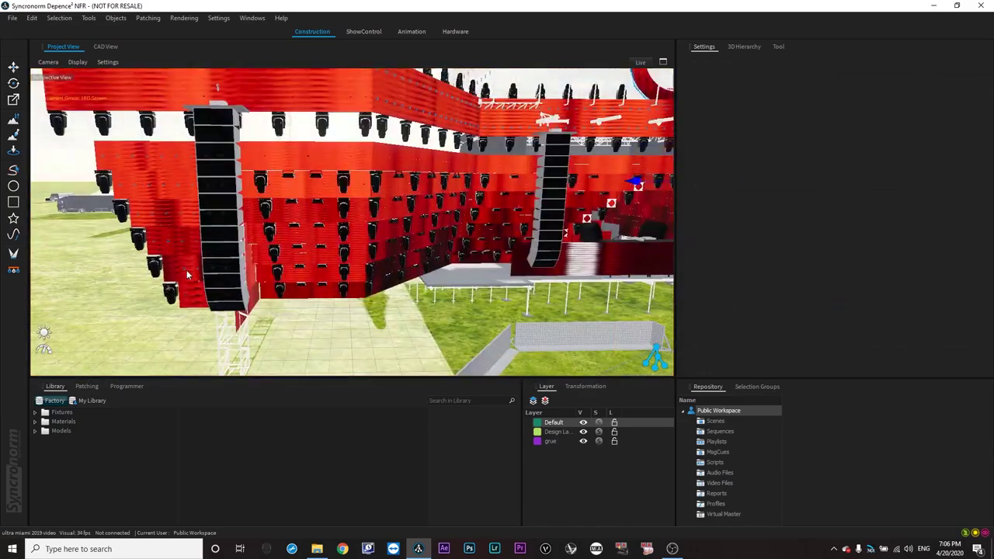
pyautogui.keyDown('ctrl'); pyautogui.click(496, 182); pyautogui.keyUp('ctrl')
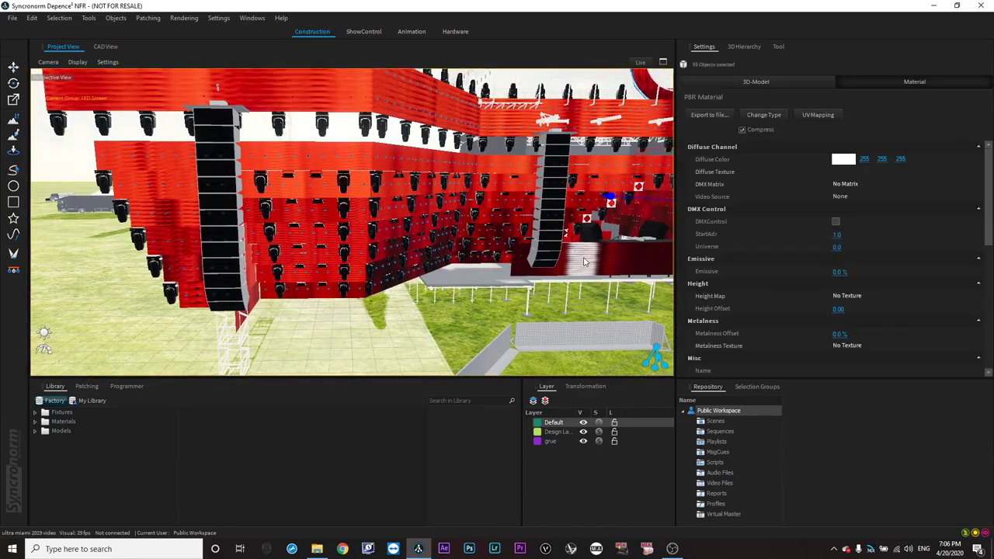
pyautogui.scroll(2, 299, 287)
pyautogui.scroll(-5, 78, 241)
pyautogui.scroll(7, 360, 256)
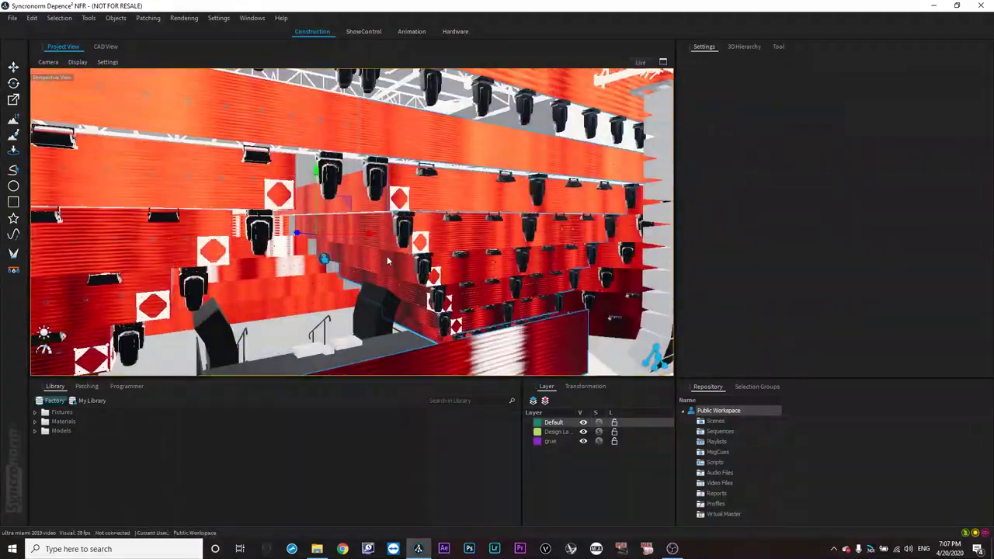
pyautogui.moveTo(387, 255); pyautogui.dragTo(273, 299, button='right')
pyautogui.scroll(-4, 274, 299)
pyautogui.keyDown('ctrl'); pyautogui.click(225, 239); pyautogui.keyUp('ctrl')
# - Add the remaining LED wall panels on the stage's right side to the selection
pyautogui.scroll(-3, 222, 238)
pyautogui.keyDown('ctrl'); pyautogui.click(505, 245); pyautogui.keyUp('ctrl')
pyautogui.moveTo(523, 369); pyautogui.dragTo(479, 220, button='right')
pyautogui.scroll(-2, 479, 220)
pyautogui.keyDown('ctrl'); pyautogui.click(479, 220); pyautogui.keyUp('ctrl')
pyautogui.keyDown('ctrl'); pyautogui.click(566, 332); pyautogui.keyUp('ctrl')
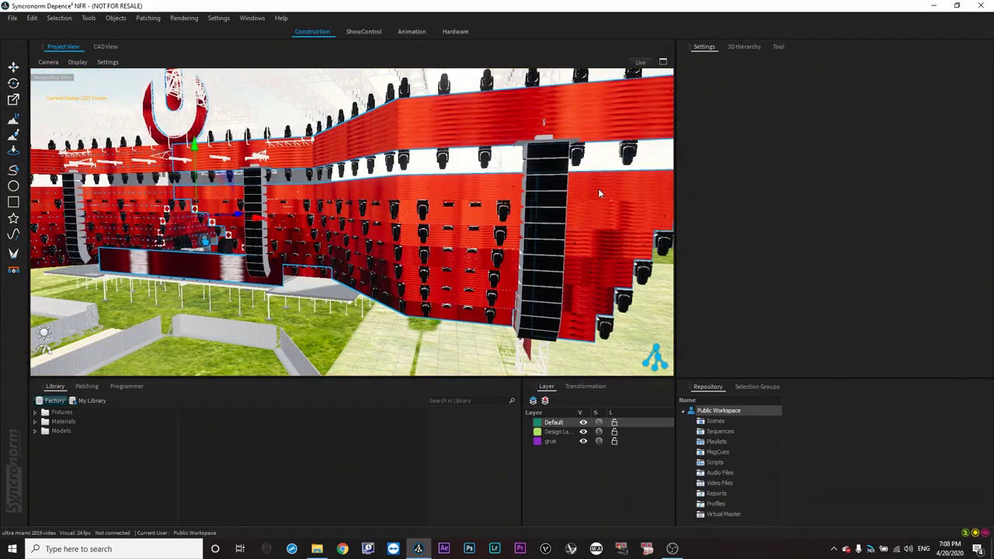
# - Add the upper banner's outer left LED panel to the selection and assign Video Source 1 to the selected panels' material
pyautogui.moveTo(599, 194); pyautogui.dragTo(533, 257, button='right')
pyautogui.scroll(-5, 227, 299)
pyautogui.moveTo(227, 310); pyautogui.dragTo(201, 274, button='right')
pyautogui.scroll(5, 200, 273)
pyautogui.moveTo(284, 338); pyautogui.dragTo(307, 339, button='right')
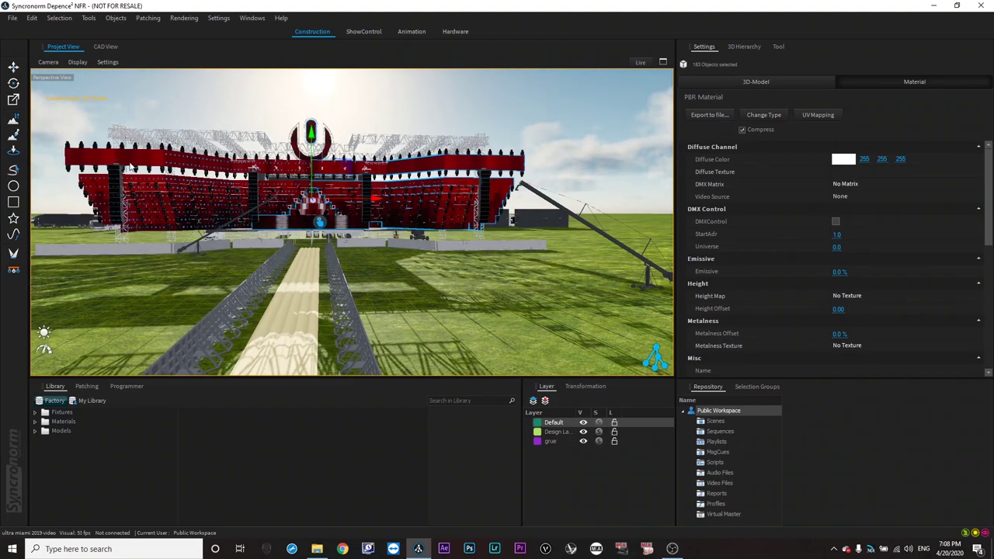
pyautogui.keyDown('ctrl'); pyautogui.click(130, 161); pyautogui.keyUp('ctrl')
pyautogui.click(847, 197)
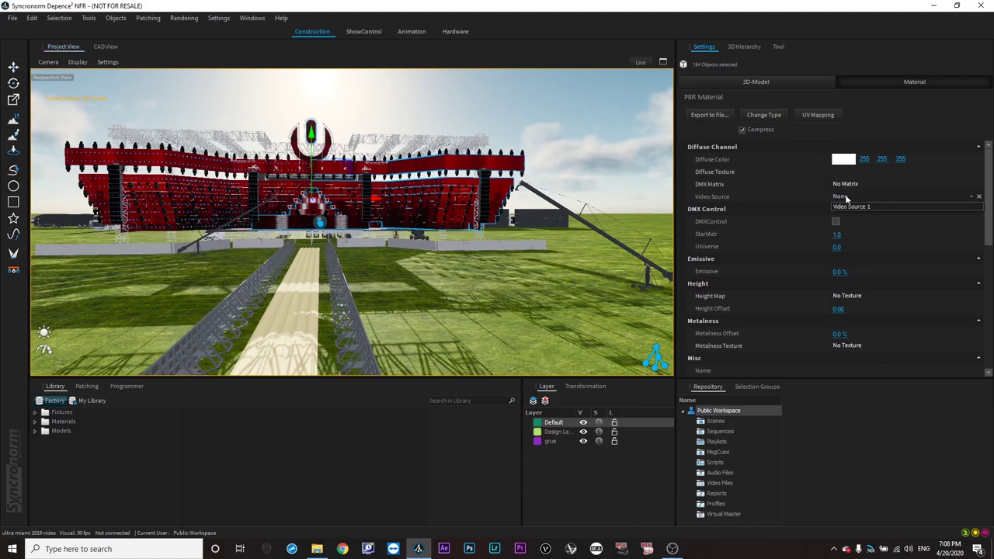
pyautogui.click(847, 206)
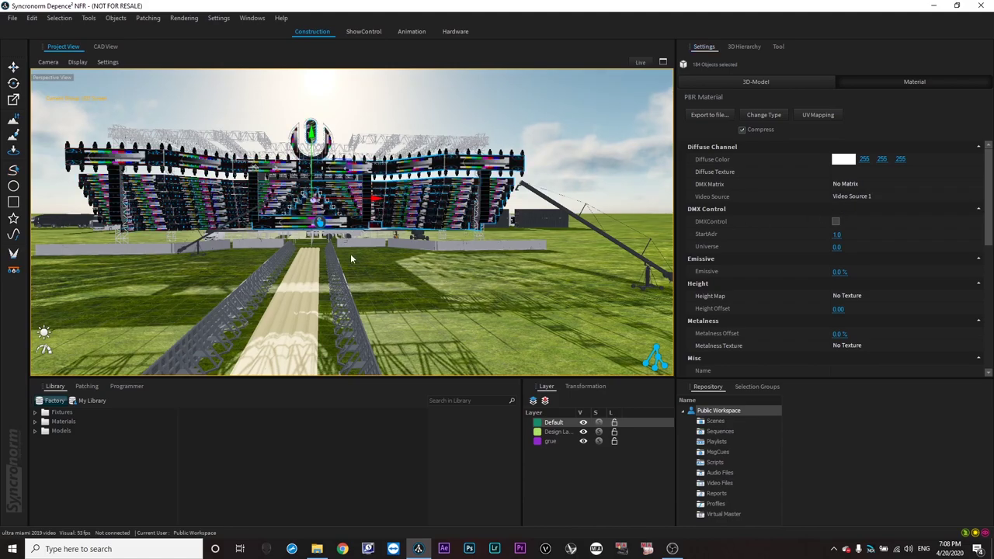
# - Examine how the test image falls on the stage's LED panels, both close up and from a distance
pyautogui.moveTo(286, 297); pyautogui.dragTo(562, 279, button='middle')
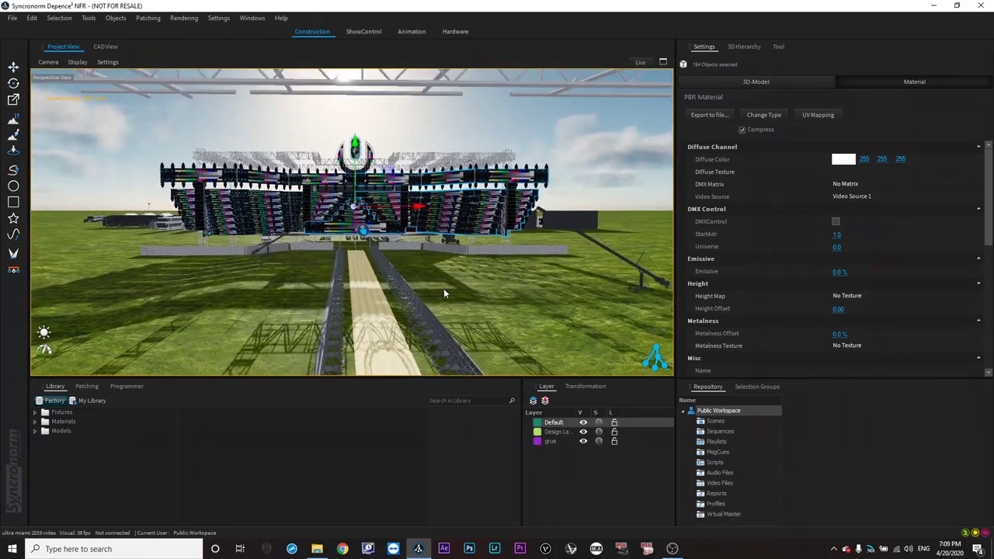
pyautogui.scroll(8, 382, 243)
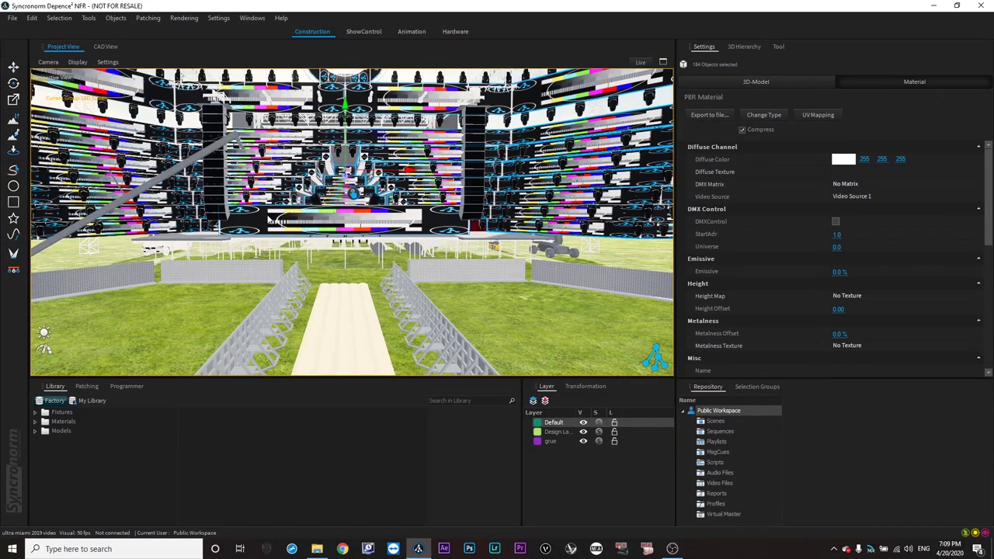
pyautogui.scroll(-5, 386, 227)
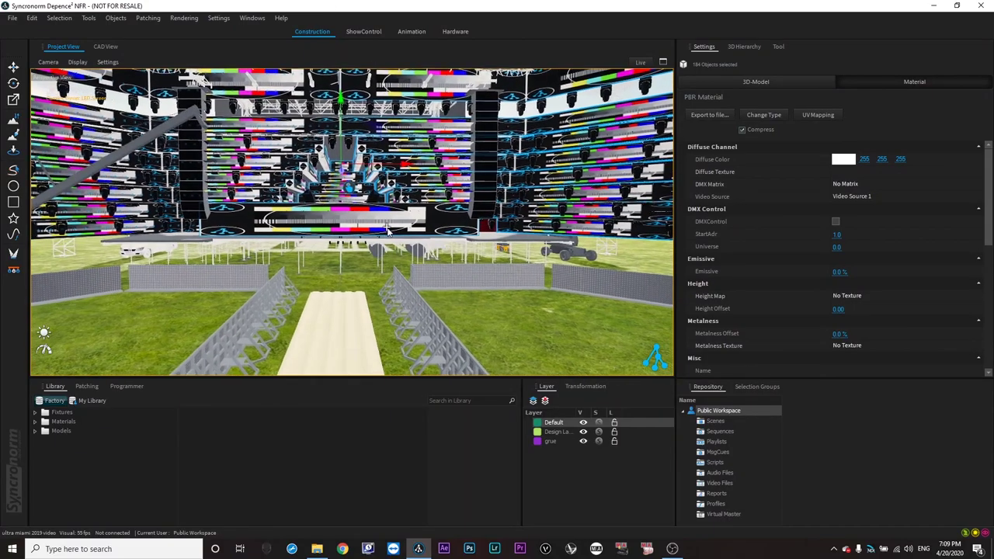
pyautogui.scroll(-4, 386, 227)
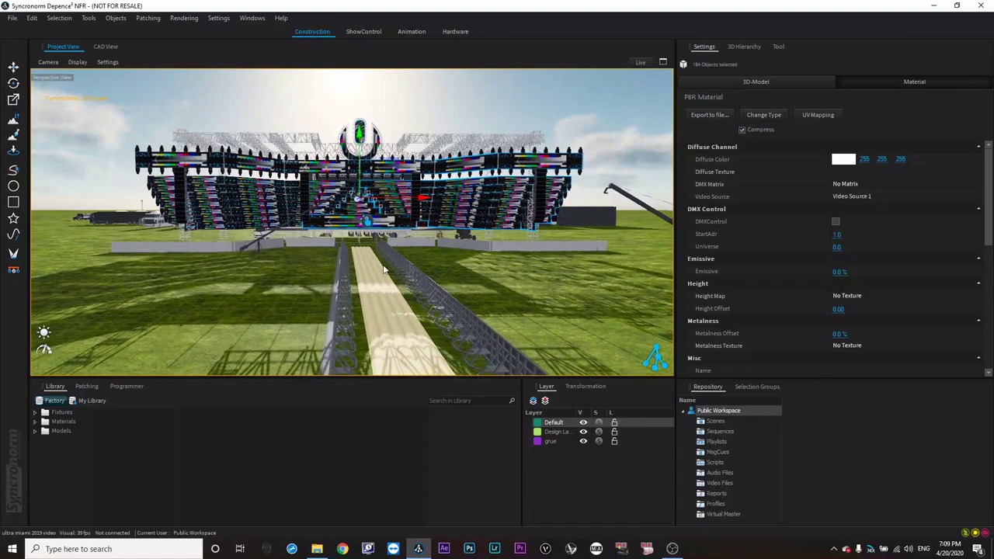
pyautogui.moveTo(384, 266); pyautogui.dragTo(359, 274, button='middle')
pyautogui.click(816, 115)
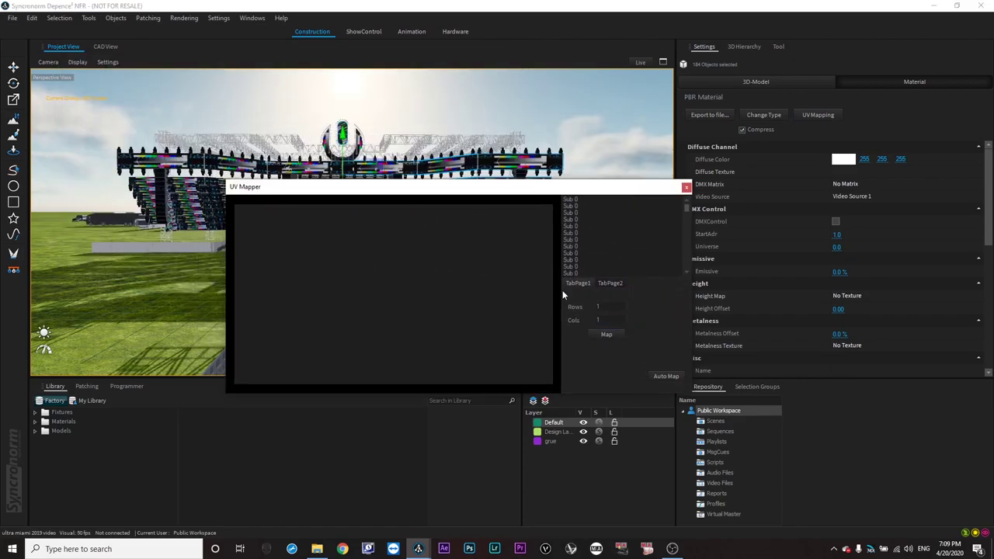
pyautogui.click(159, 199)
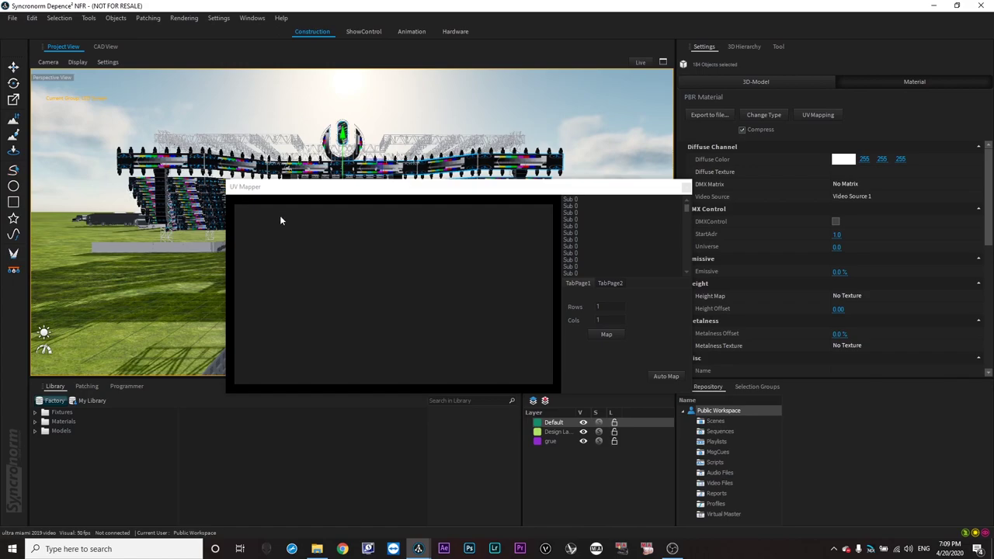
pyautogui.moveTo(354, 192); pyautogui.dragTo(313, 263)
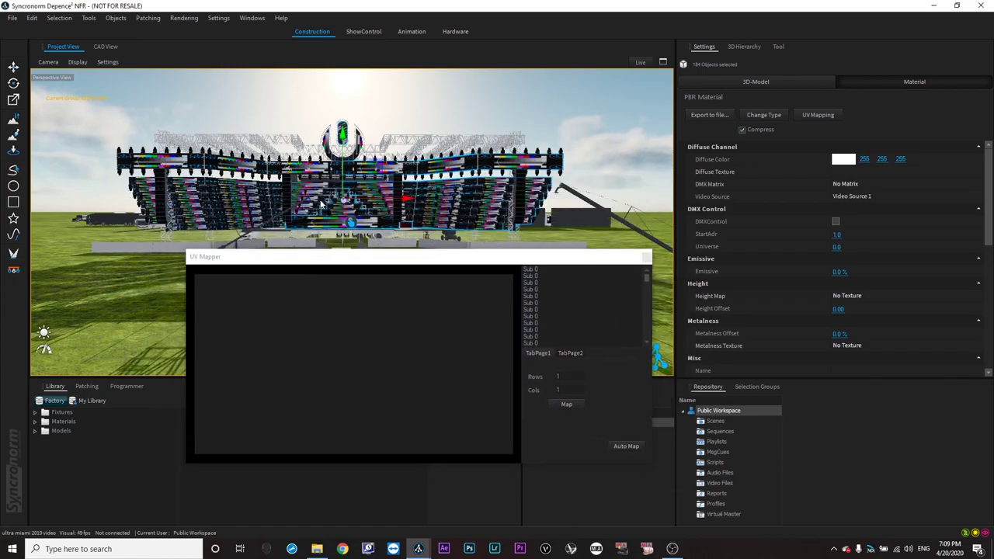
pyautogui.click(334, 135)
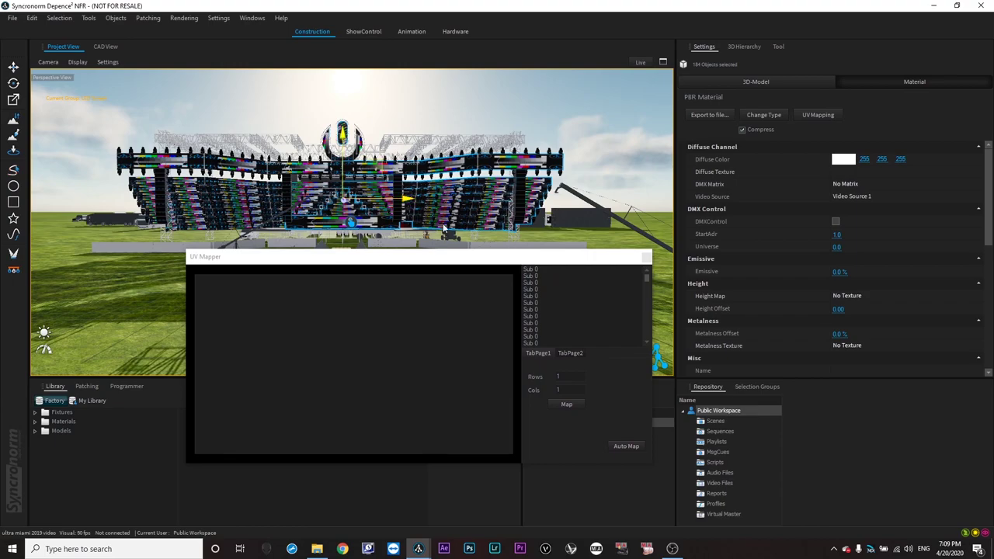
pyautogui.click(646, 257)
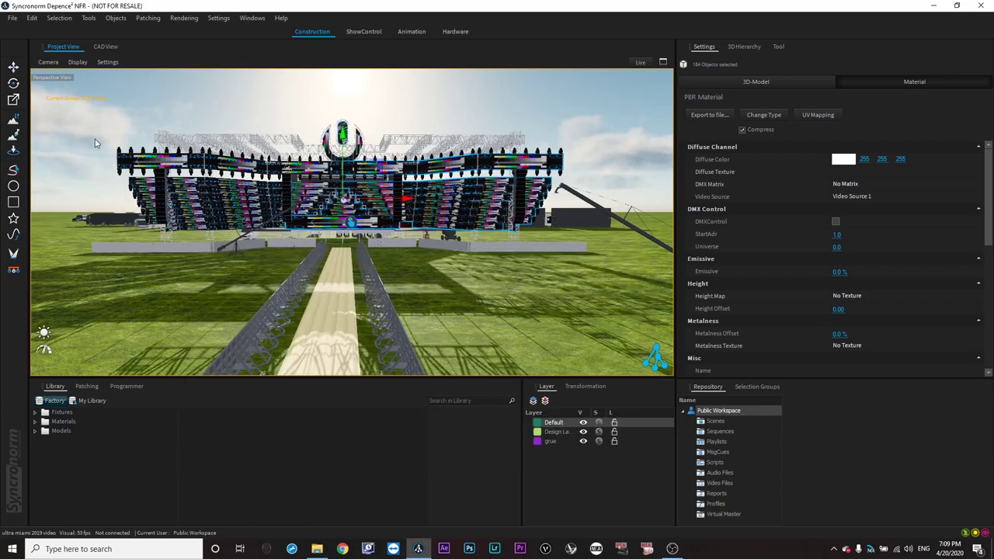
# - Show the stage in an enlarged CAD front view with the selected LED screens framed
pyautogui.moveTo(327, 261)
pyautogui.mouseDown(button='middle')
pyautogui.moveTo(400, 260)
pyautogui.moveTo(360, 259)
pyautogui.mouseUp(button='middle')
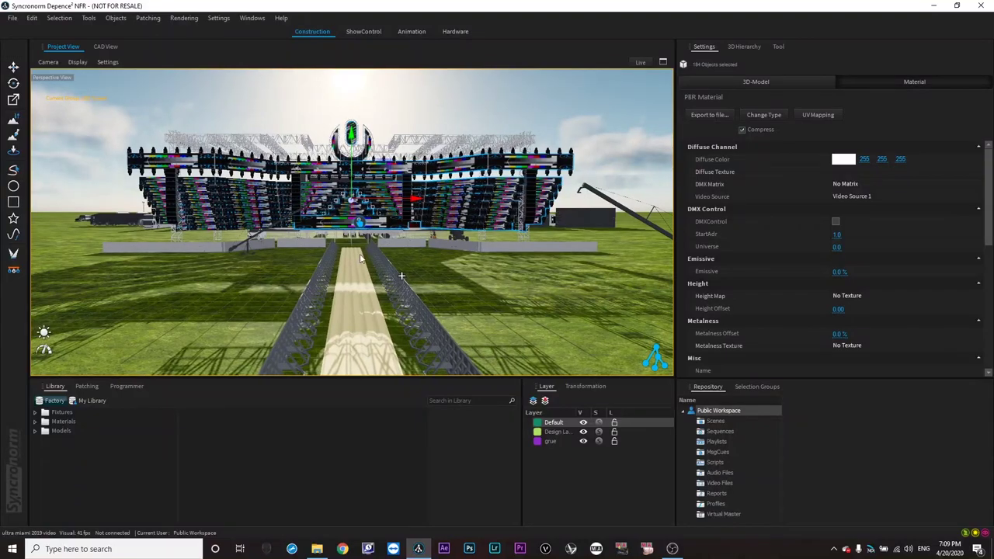
pyautogui.click(105, 48)
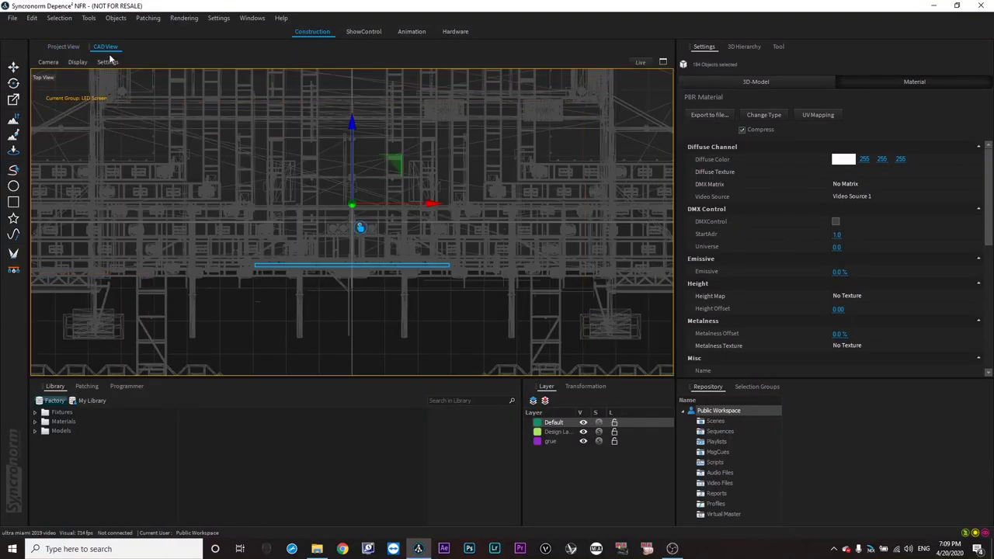
pyautogui.click(663, 63)
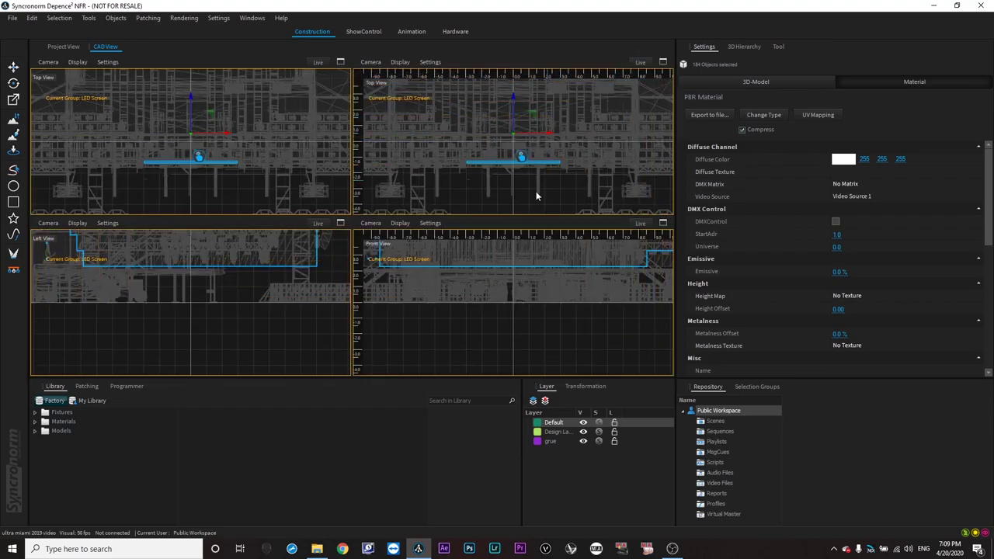
pyautogui.scroll(-8, 408, 275)
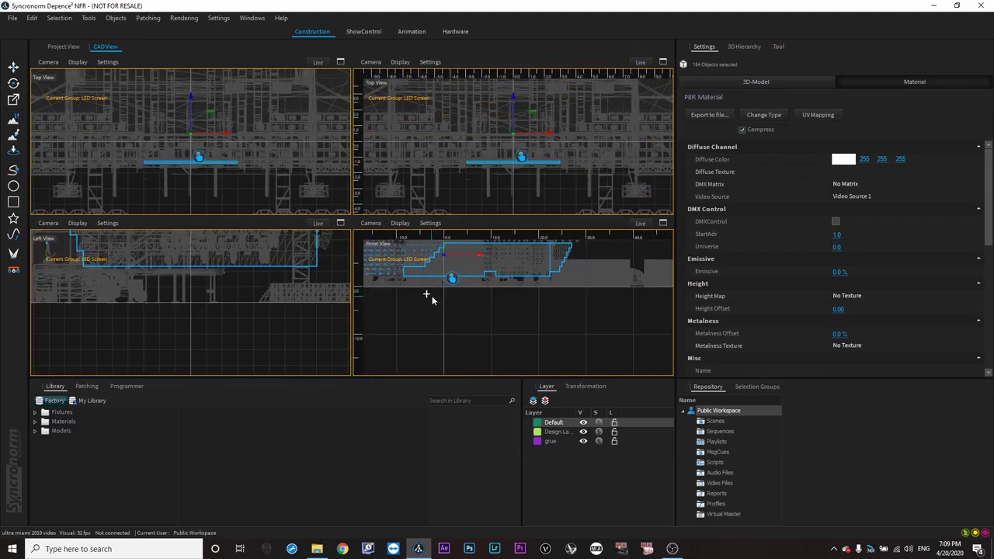
pyautogui.click(663, 223)
pyautogui.scroll(-3, 415, 194)
pyautogui.scroll(10, 272, 191)
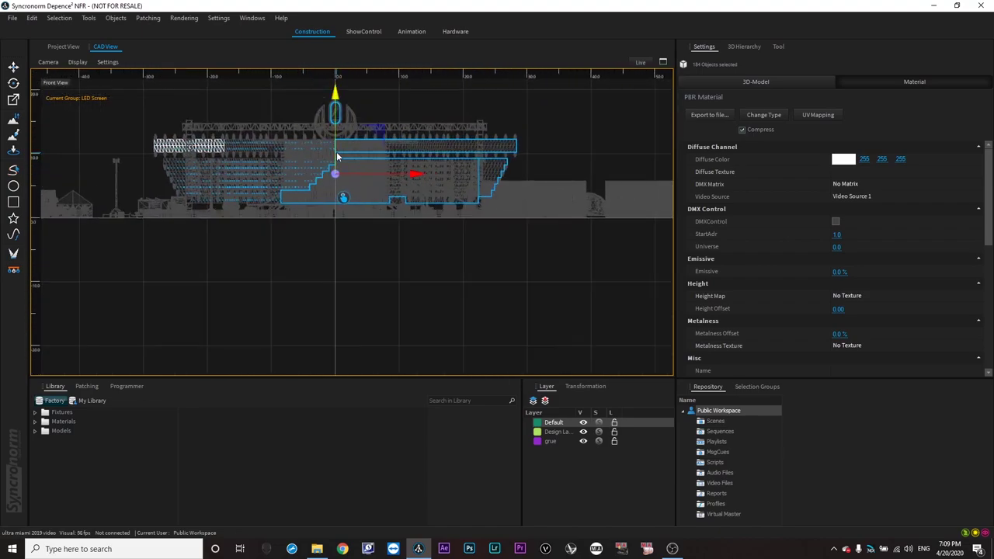
pyautogui.scroll(2, 337, 134)
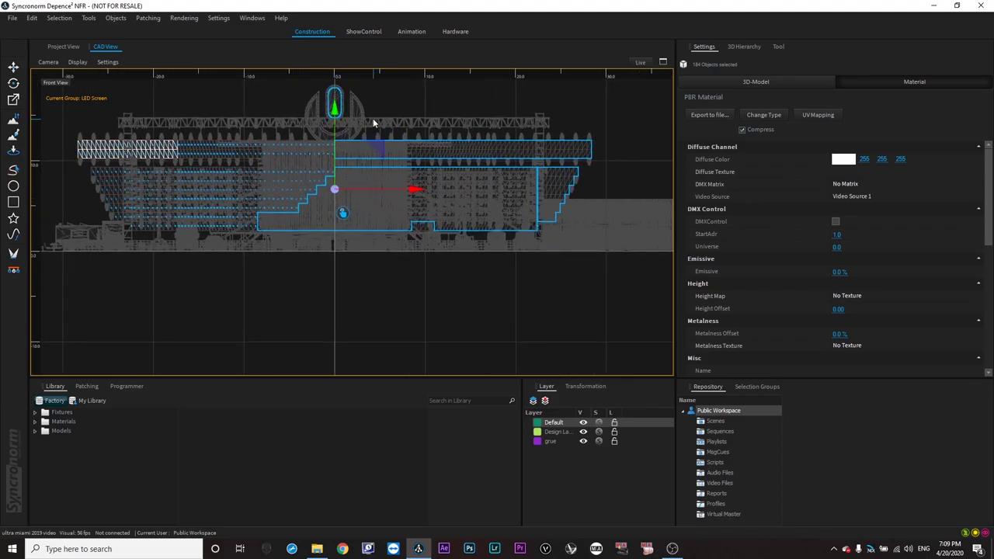
# - Return to the perspective view and make sure the U emblem's outer LED panel is in the selection
pyautogui.click(63, 46)
pyautogui.scroll(5, 368, 132)
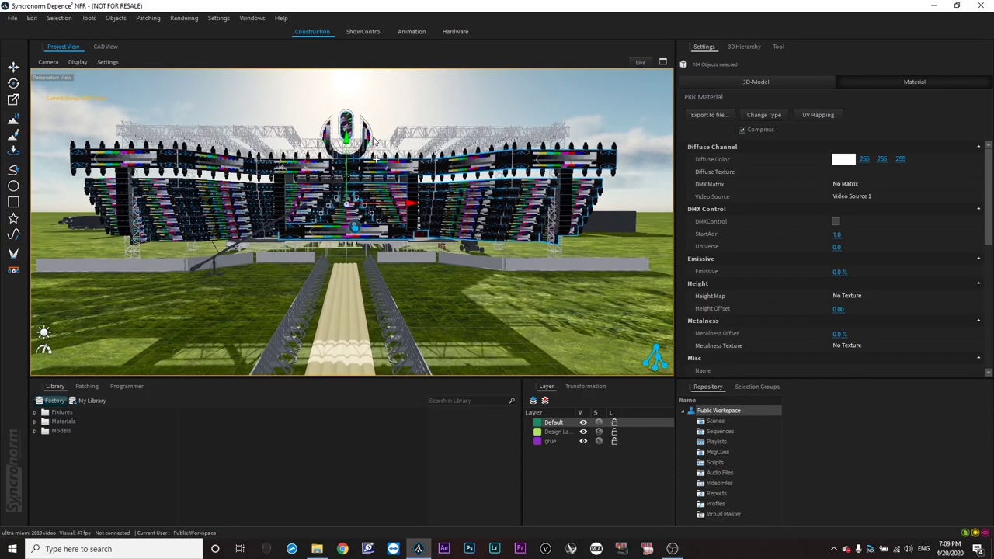
pyautogui.scroll(8, 368, 132)
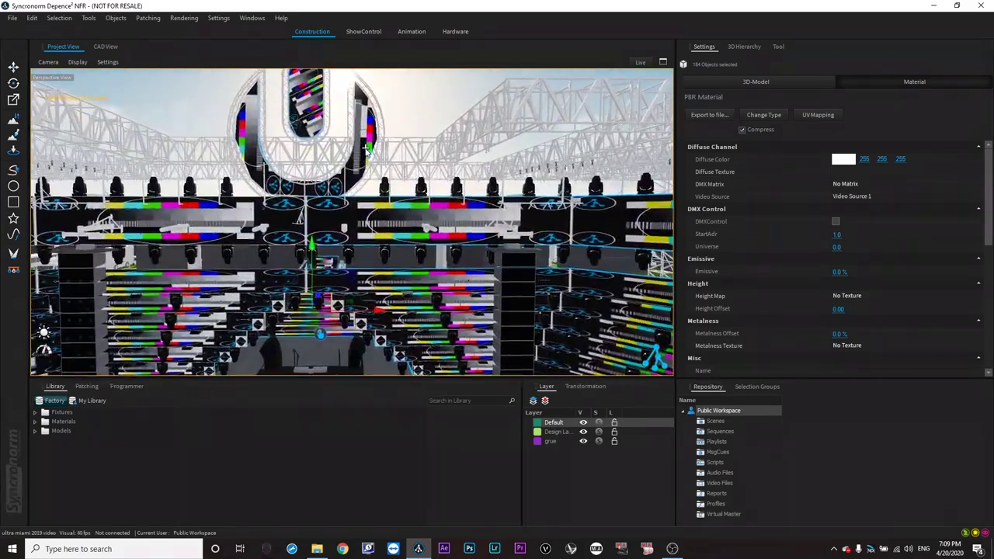
pyautogui.click(362, 120)
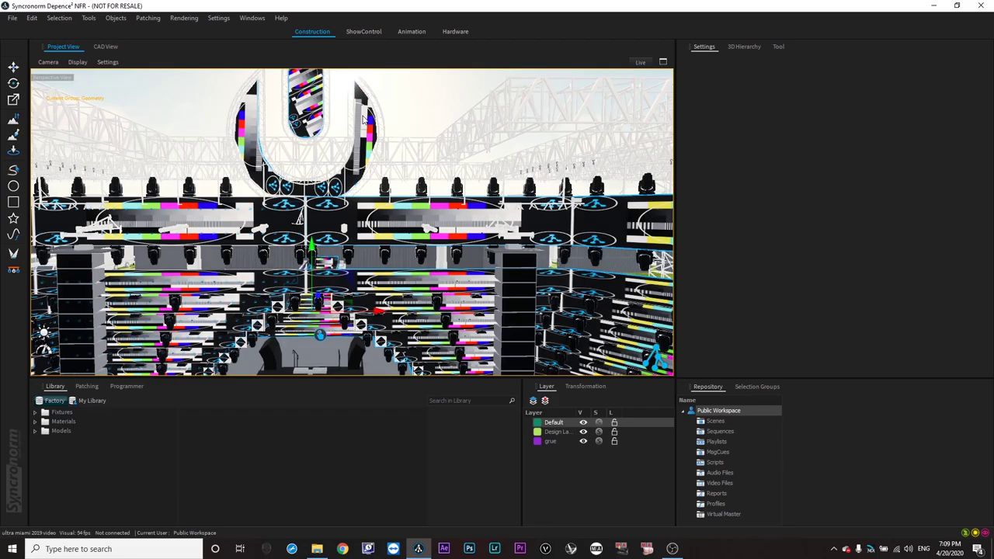
pyautogui.click(358, 98)
# - Apply the Frontal Texture Mapper to the selected LED screens in the CAD front view and map the texture to their boundaries
pyautogui.scroll(-8, 265, 237)
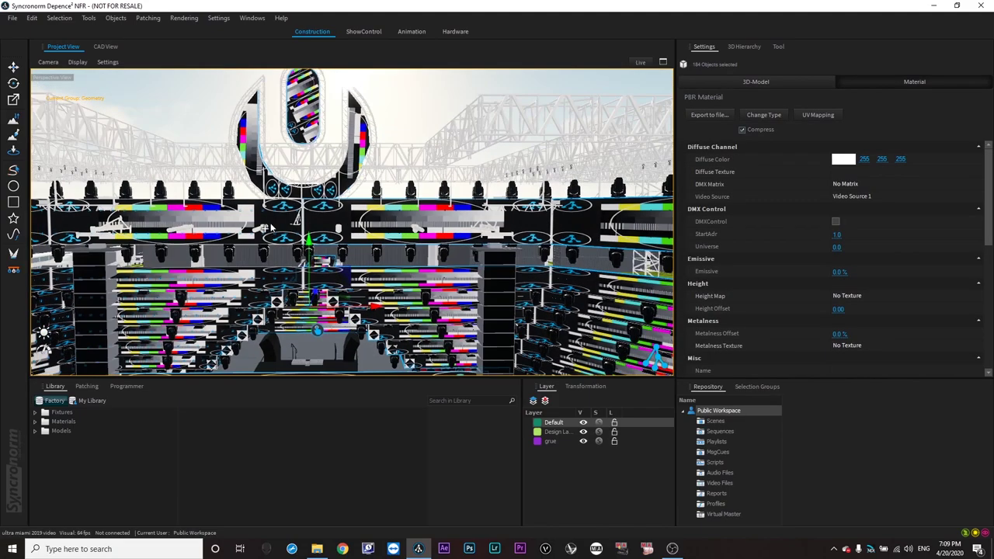
pyautogui.scroll(-6, 299, 126)
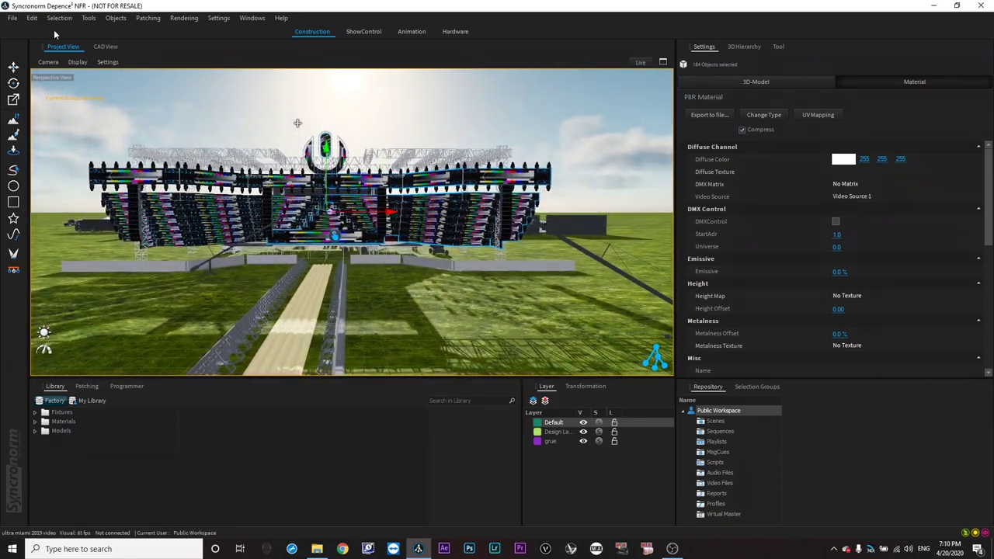
pyautogui.click(104, 47)
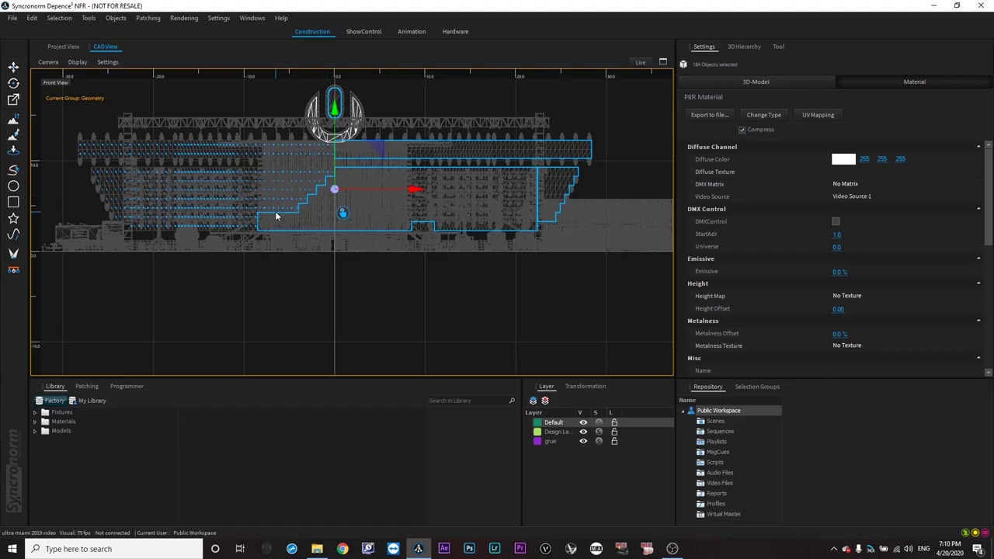
pyautogui.scroll(-4, 302, 261)
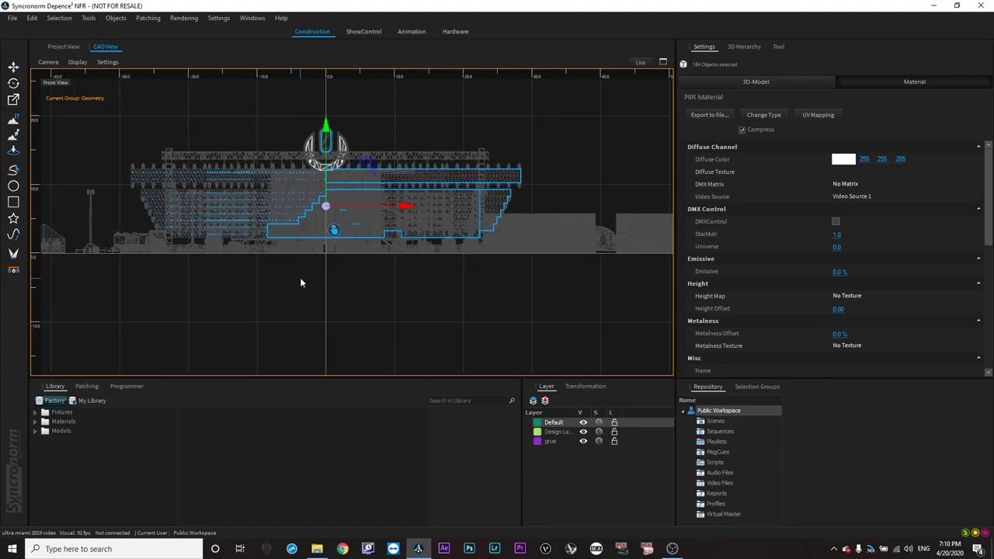
pyautogui.click(89, 18)
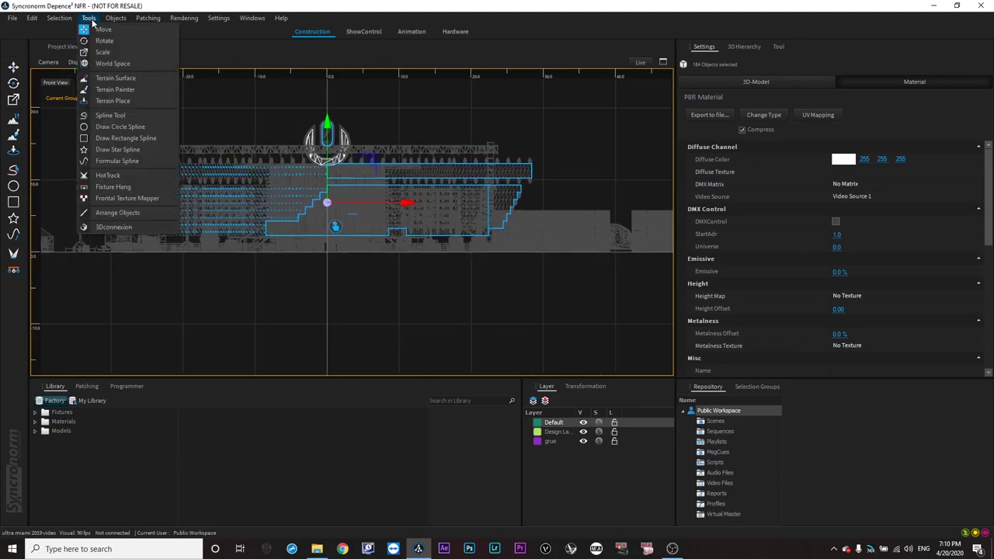
pyautogui.click(128, 200)
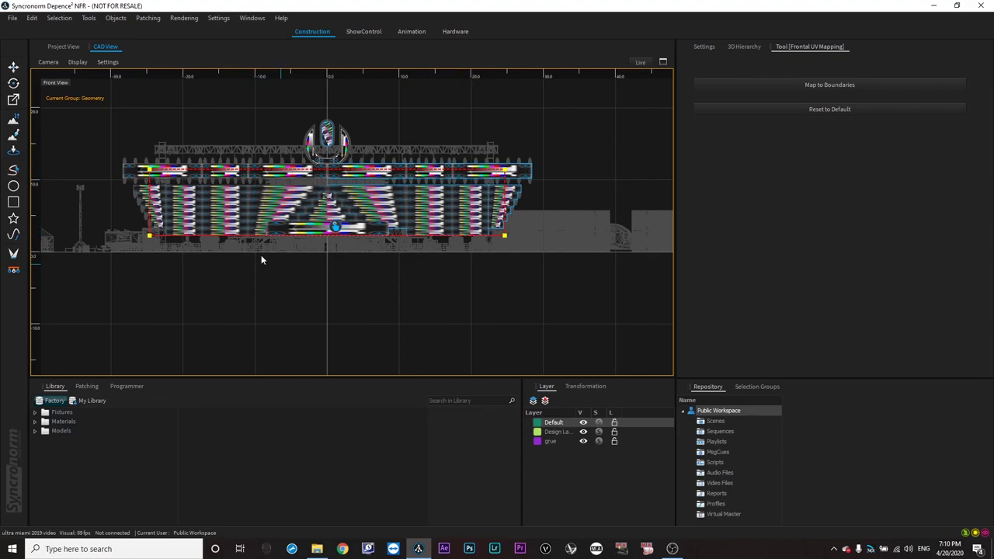
pyautogui.click(838, 86)
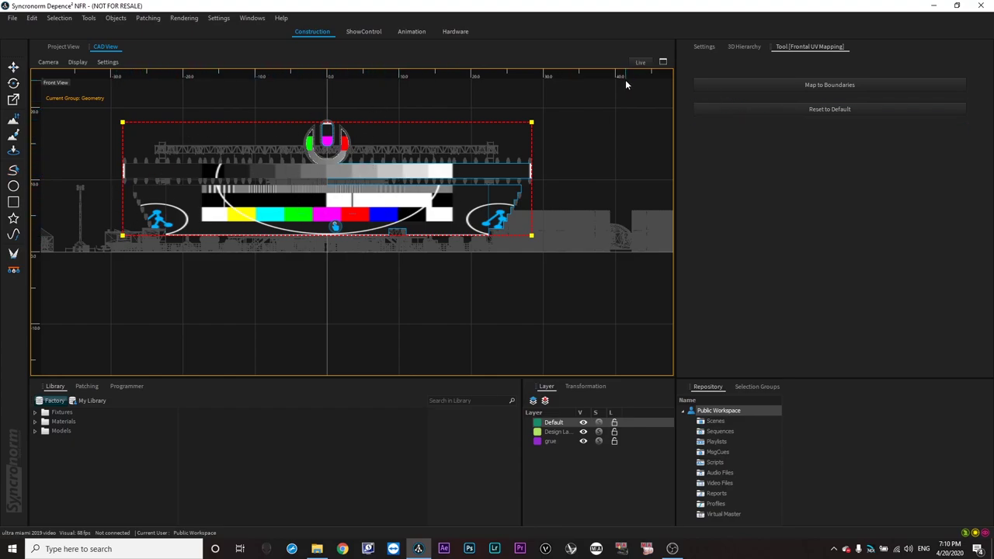
# - Return to the perspective view of the stage, clear the LED screen selection and exit the Frontal Texture Mapper
pyautogui.click(62, 46)
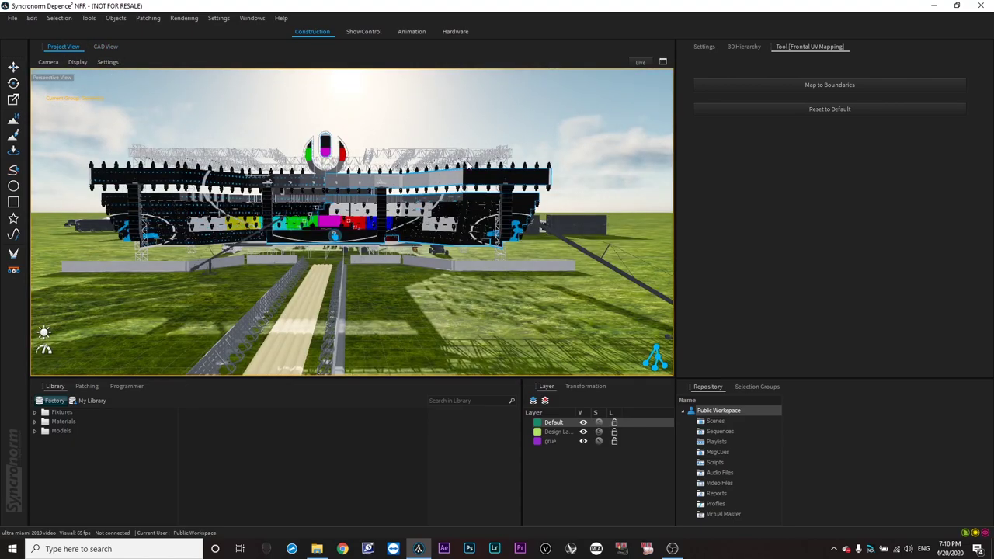
pyautogui.click(543, 118)
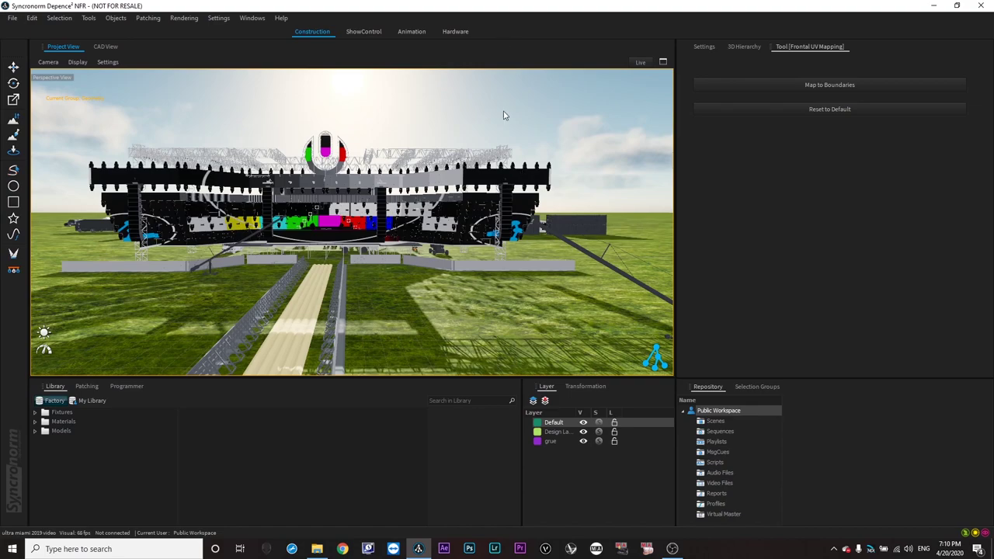
pyautogui.scroll(-2, 536, 110)
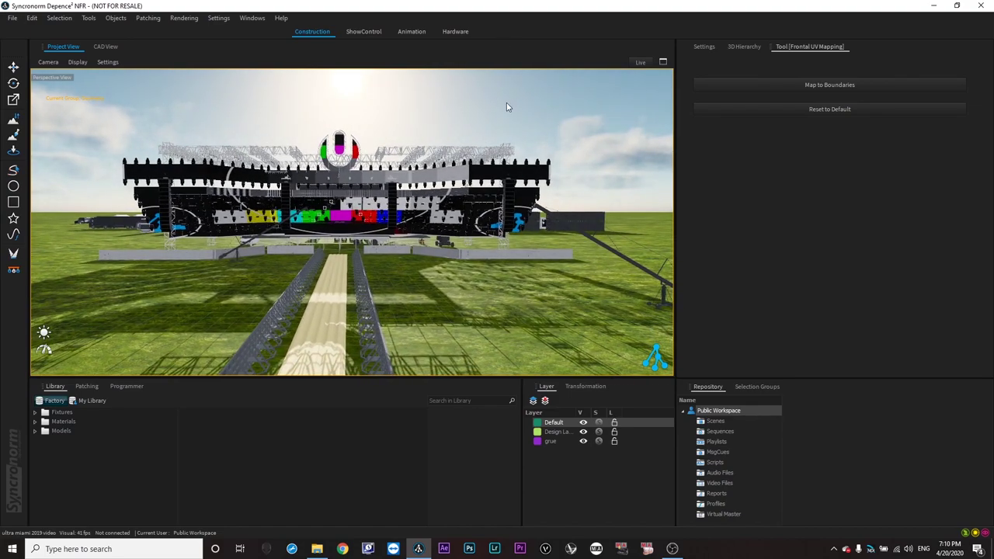
pyautogui.press('Escape')
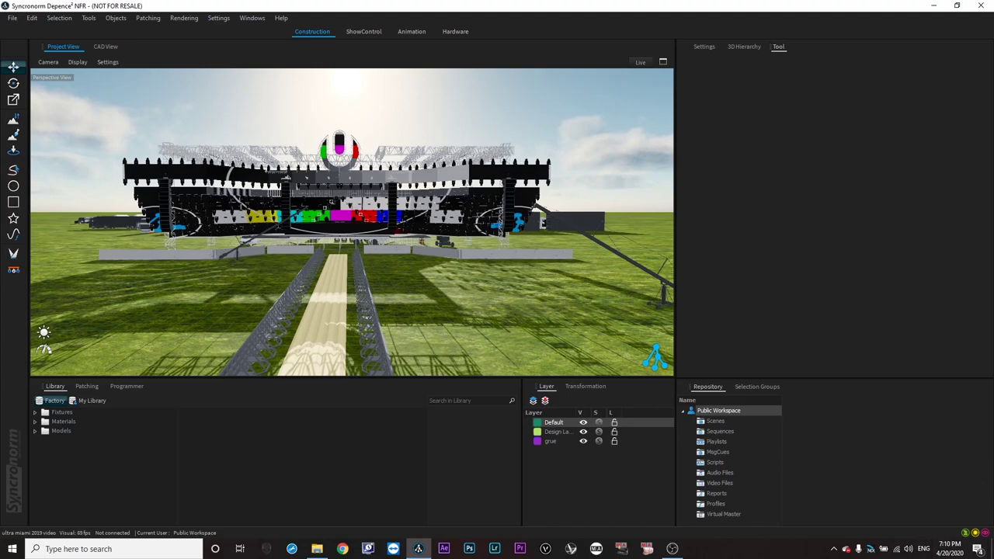
# - Turn off the test image of Video Source 1 so its NDI feed plays on the LED screens
pyautogui.hotkey('alt', 'Tab')
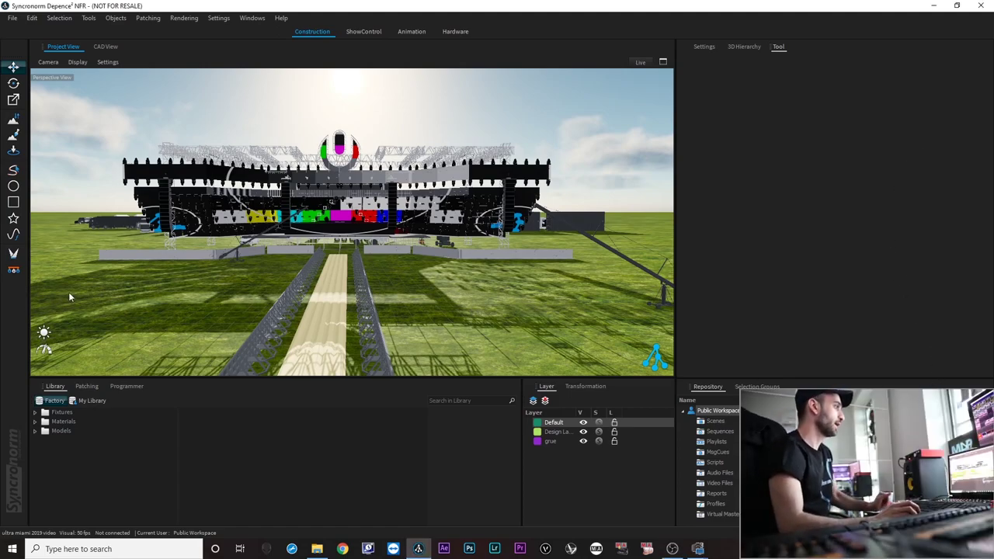
pyautogui.click(216, 18)
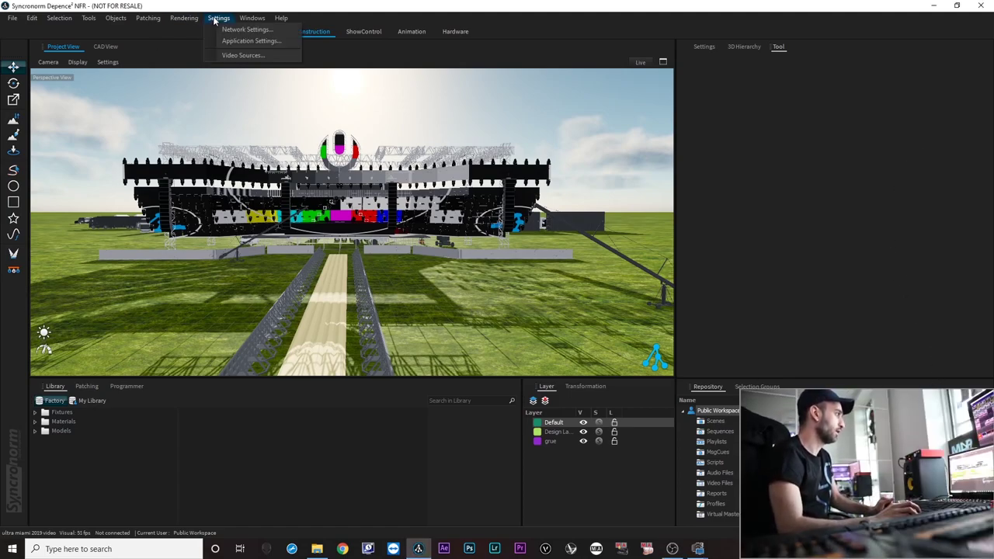
pyautogui.click(241, 55)
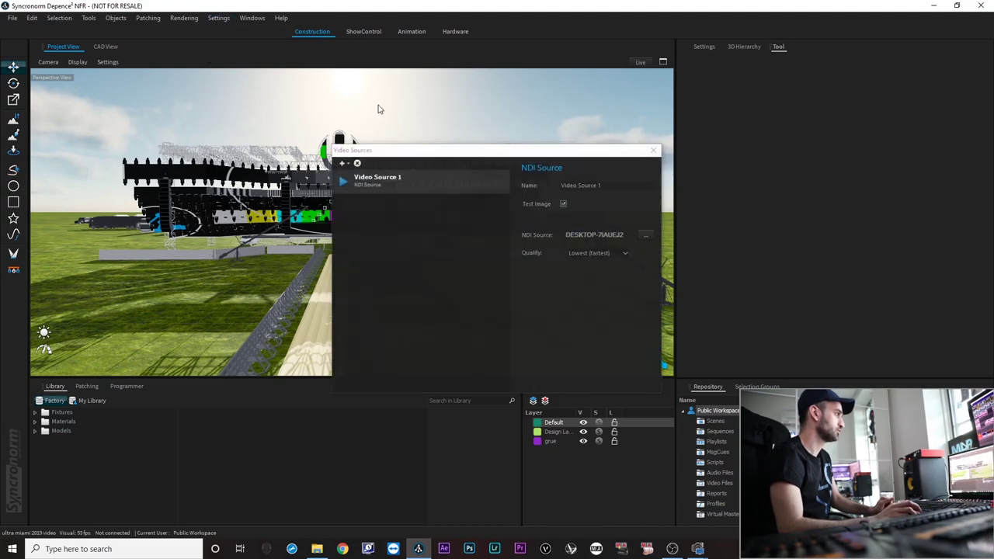
pyautogui.click(563, 205)
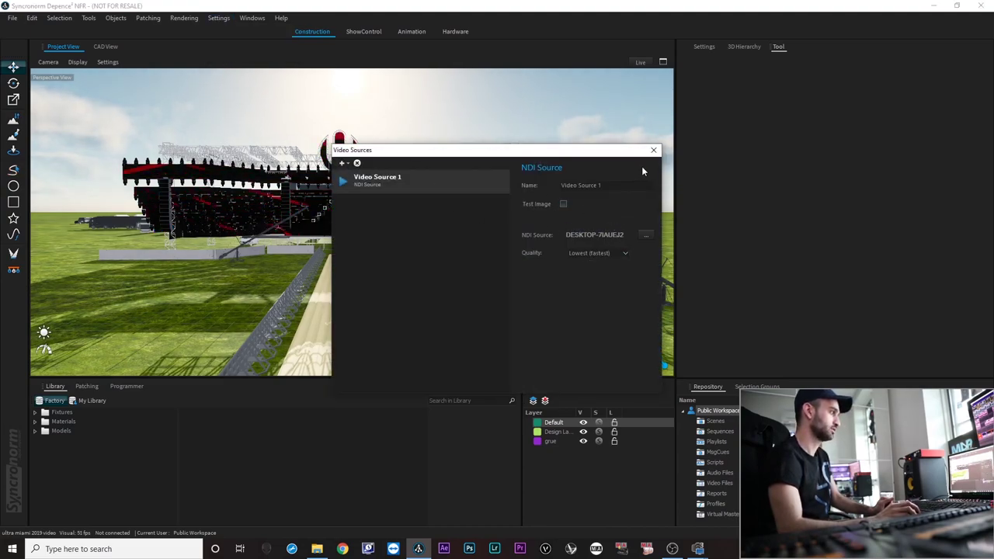
pyautogui.click(655, 151)
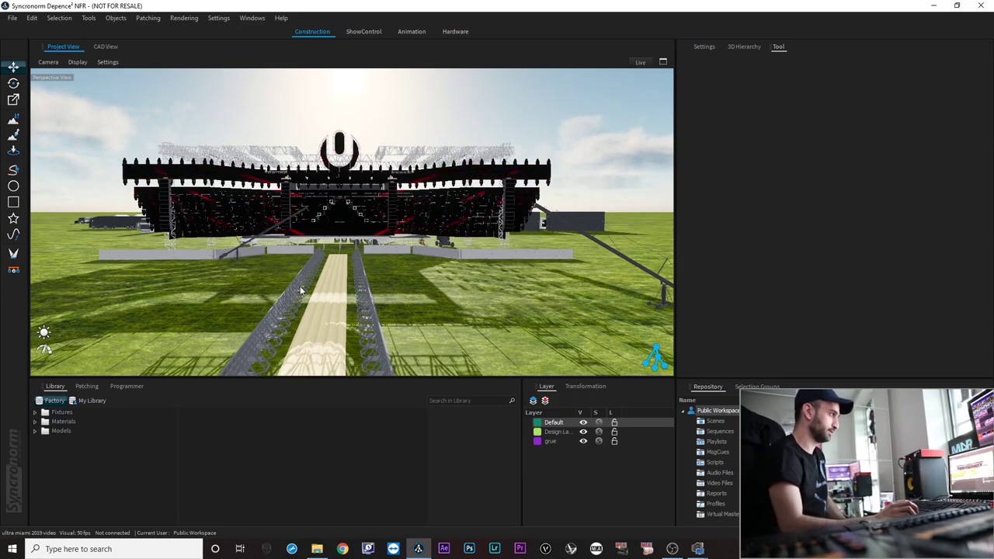
# - Frame the stage closer in the perspective view and slightly adjust the sun's elevation
pyautogui.scroll(5, 311, 251)
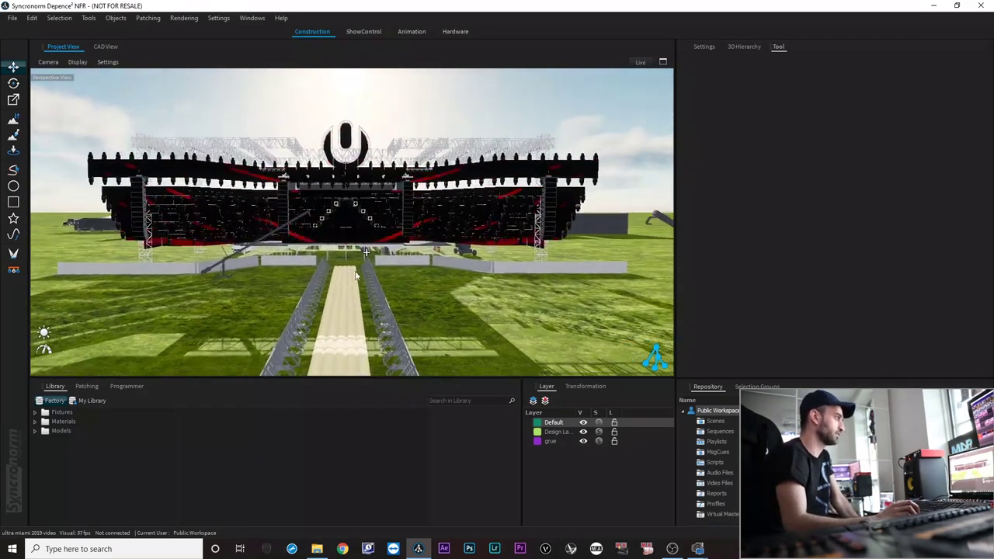
pyautogui.moveTo(355, 289)
pyautogui.mouseDown(button='middle')
pyautogui.moveTo(378, 281)
pyautogui.moveTo(352, 286)
pyautogui.moveTo(362, 280)
pyautogui.mouseUp(button='middle')
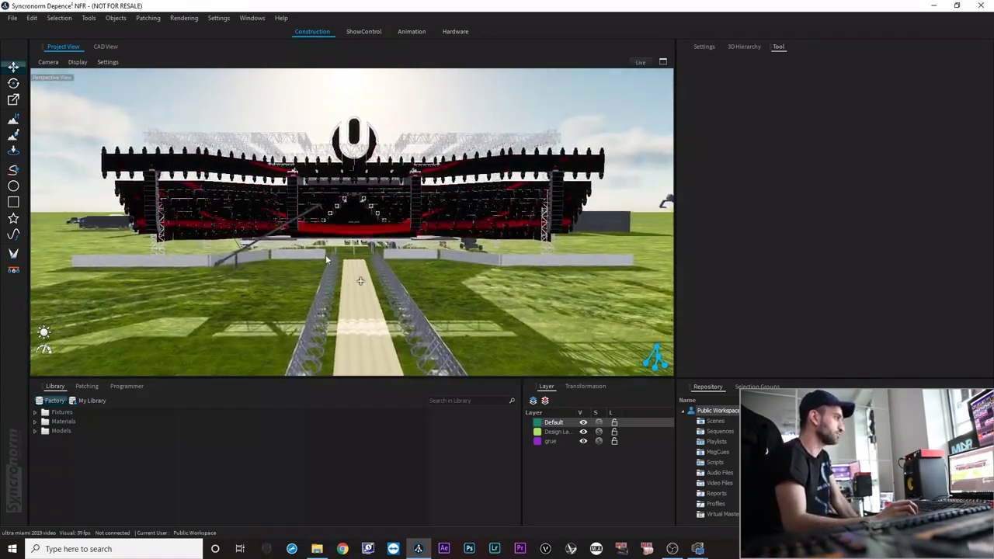
pyautogui.click(44, 333)
pyautogui.moveTo(152, 318)
pyautogui.mouseDown()
pyautogui.moveTo(155, 327)
pyautogui.moveTo(152, 316)
pyautogui.mouseUp()
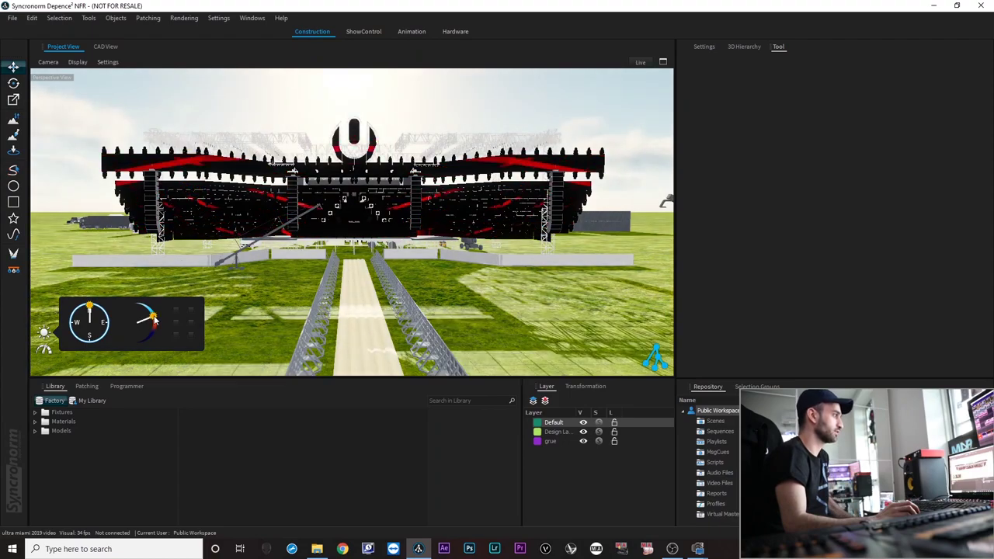
pyautogui.click(202, 102)
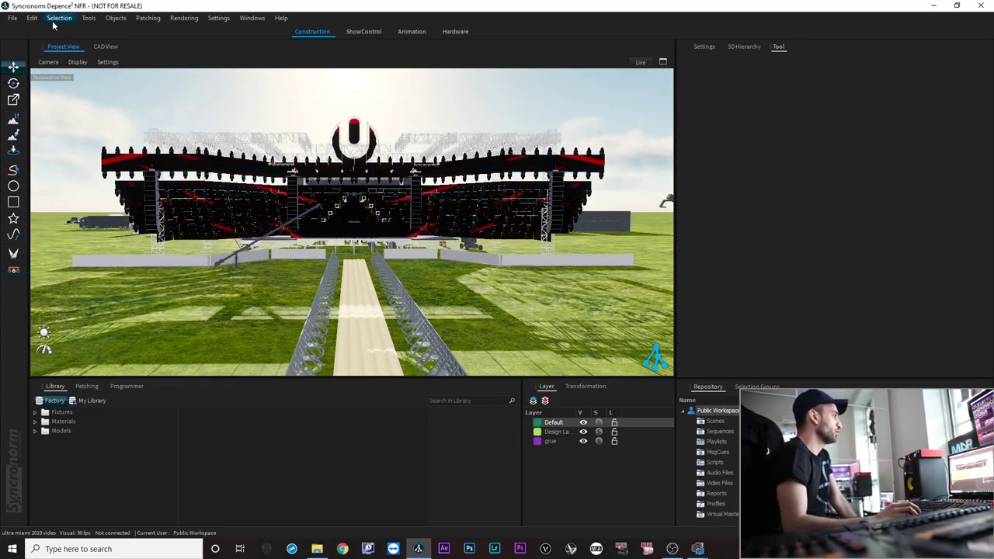
# - Save the current stage project and open the ULTRA 2019 project
pyautogui.click(12, 18)
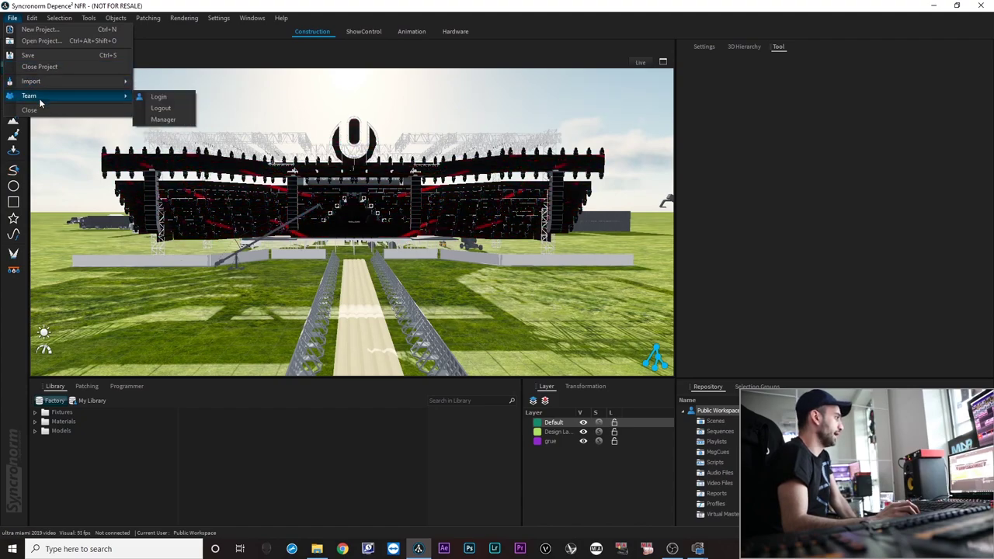
pyautogui.click(29, 55)
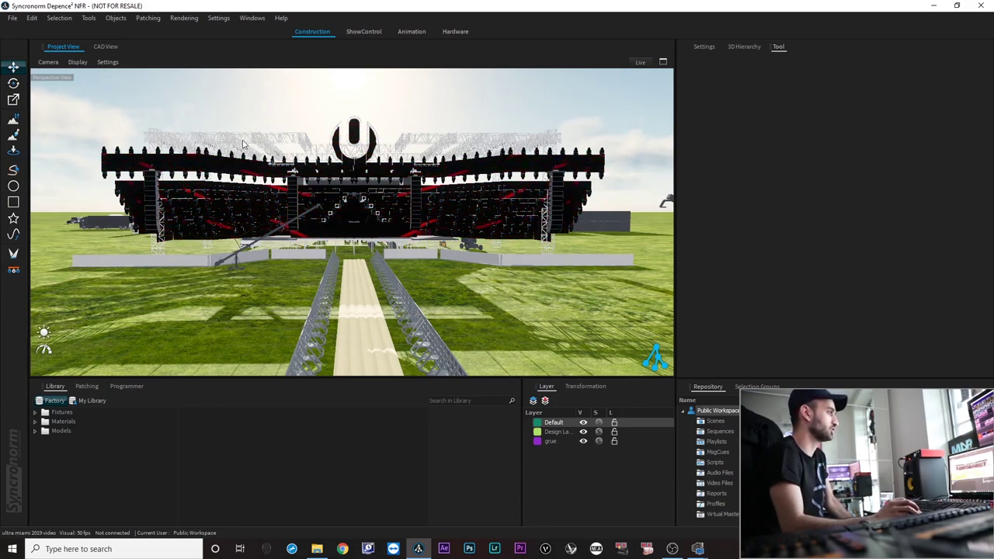
pyautogui.click(12, 18)
pyautogui.click(39, 41)
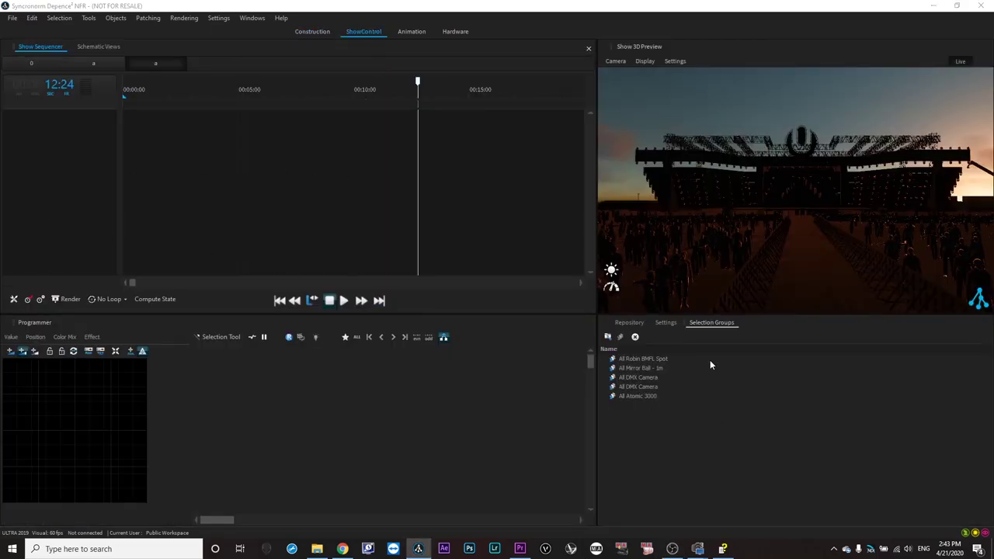
# - Create a new sequence named "a" in the Public Workspace repository
pyautogui.click(631, 323)
pyautogui.click(634, 368)
pyautogui.rightClick(765, 370)
pyautogui.click(777, 373)
pyautogui.write('a')
pyautogui.press('Return')
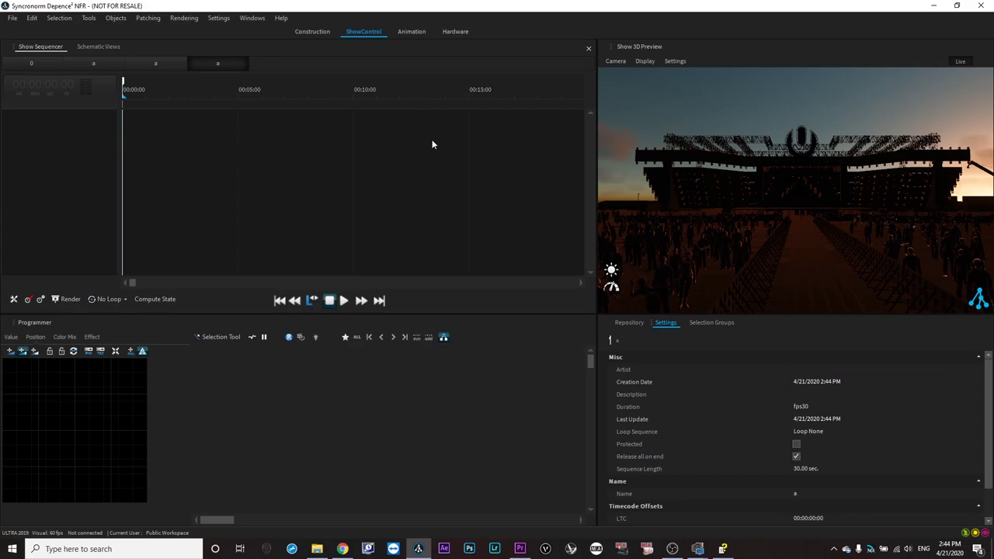
# - Load the audio file "Armin van Buuren - Turn It Up (Official Lyric Video)" from the Music folder into the repository's Audio Files
pyautogui.click(634, 322)
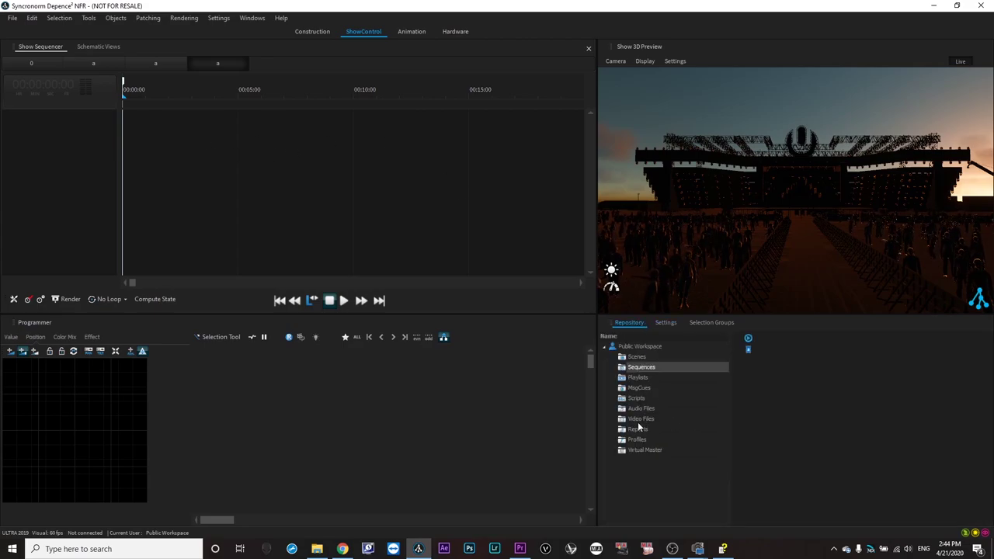
pyautogui.click(643, 409)
pyautogui.rightClick(776, 367)
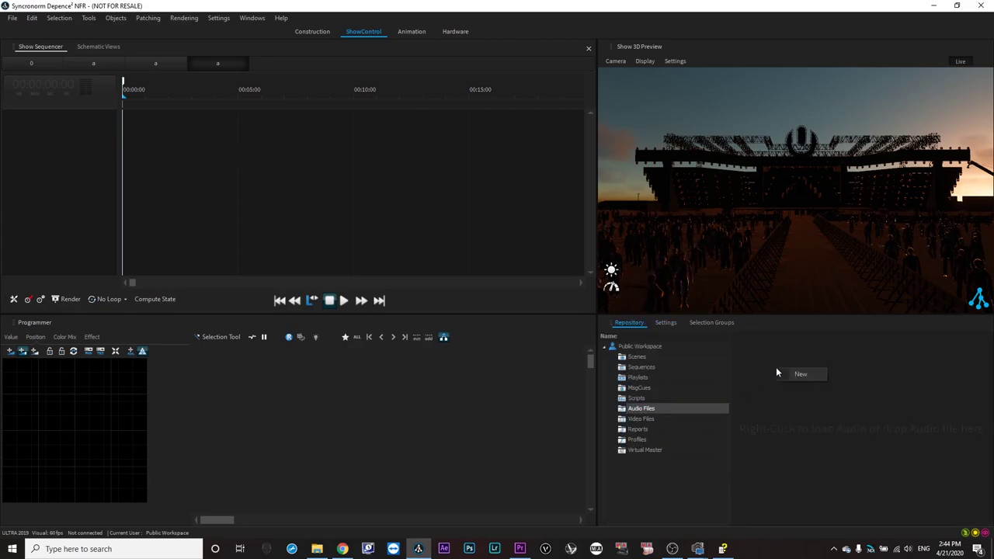
pyautogui.click(792, 378)
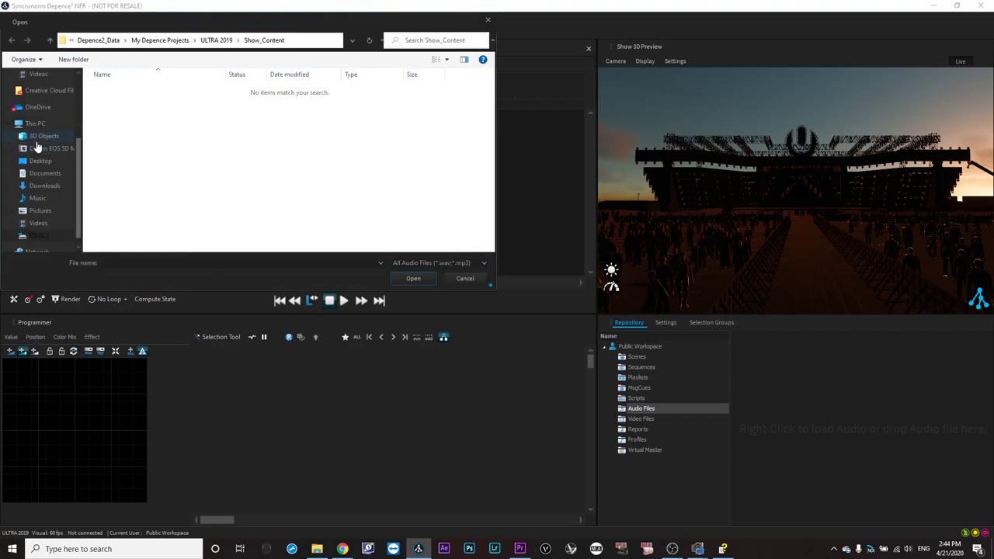
pyautogui.click(34, 199)
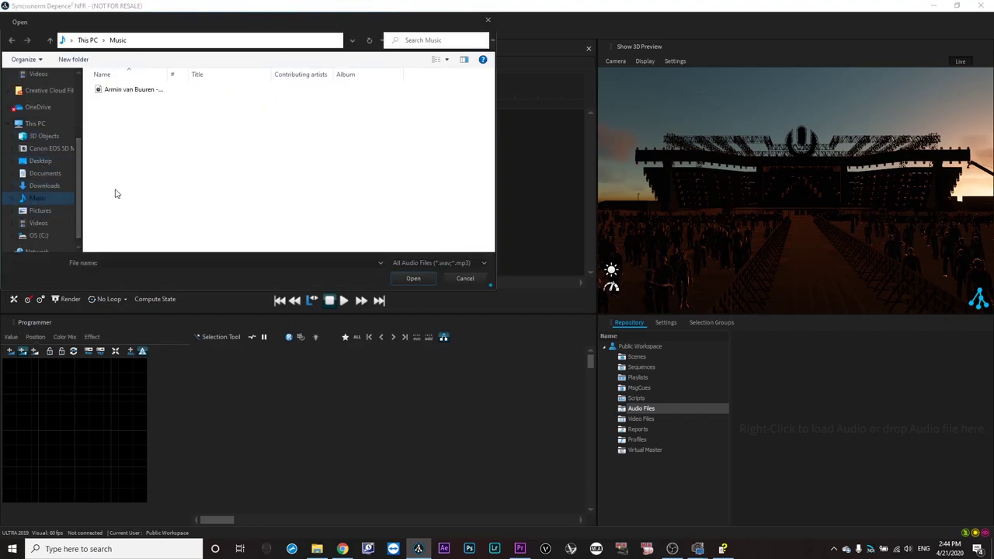
pyautogui.click(124, 91)
pyautogui.moveTo(171, 72); pyautogui.dragTo(236, 73)
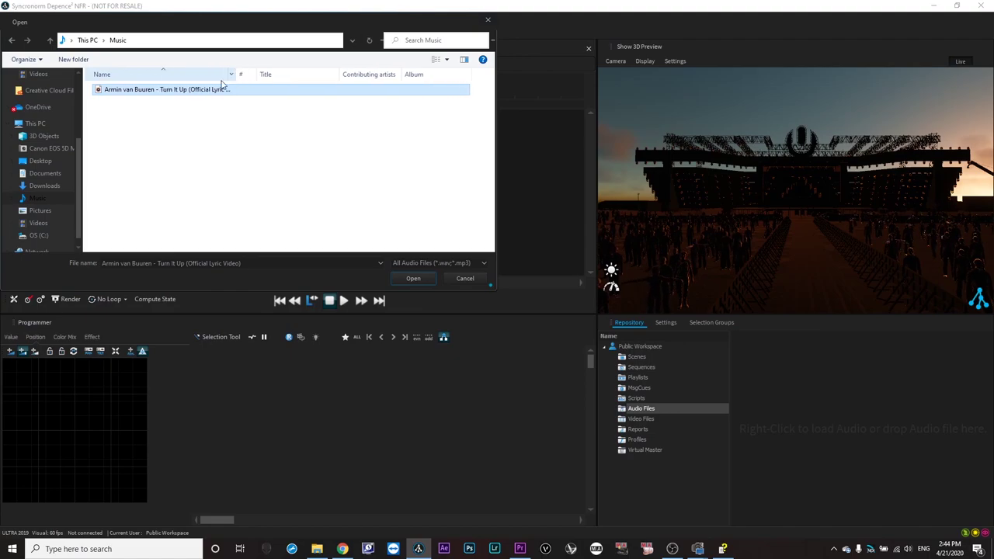
pyautogui.doubleClick(99, 91)
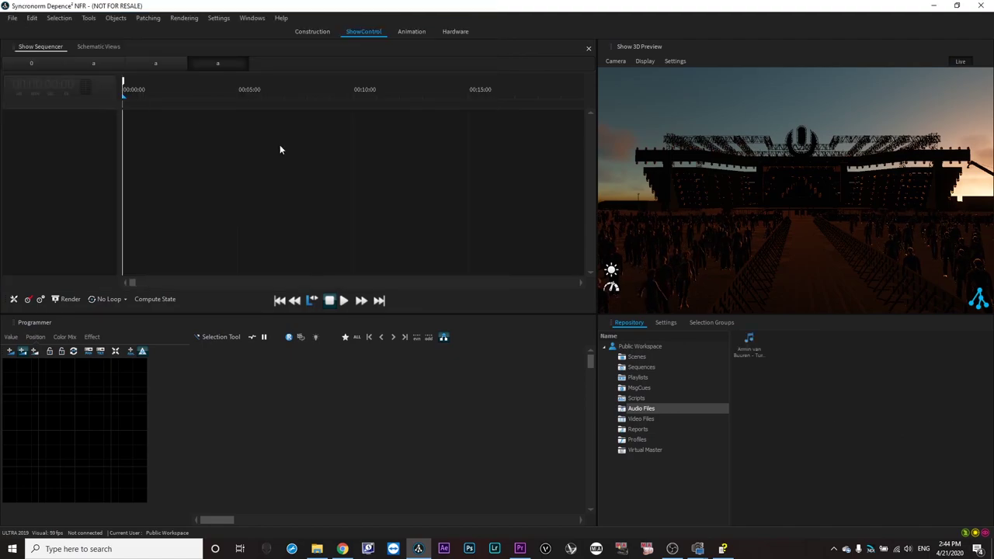
# - Add a new audio track to the empty sequence
pyautogui.moveTo(754, 340); pyautogui.dragTo(113, 151)
pyautogui.rightClick(87, 142)
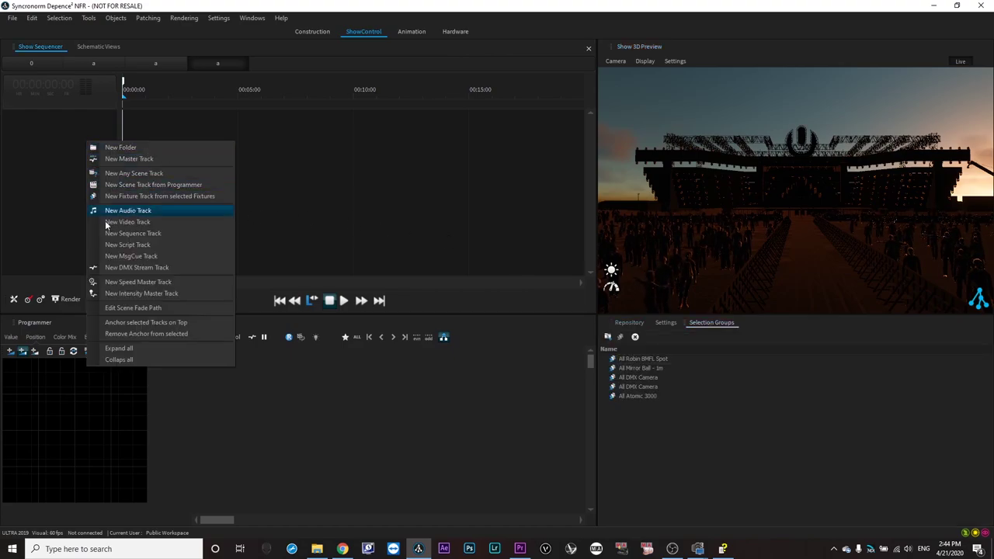
pyautogui.click(119, 211)
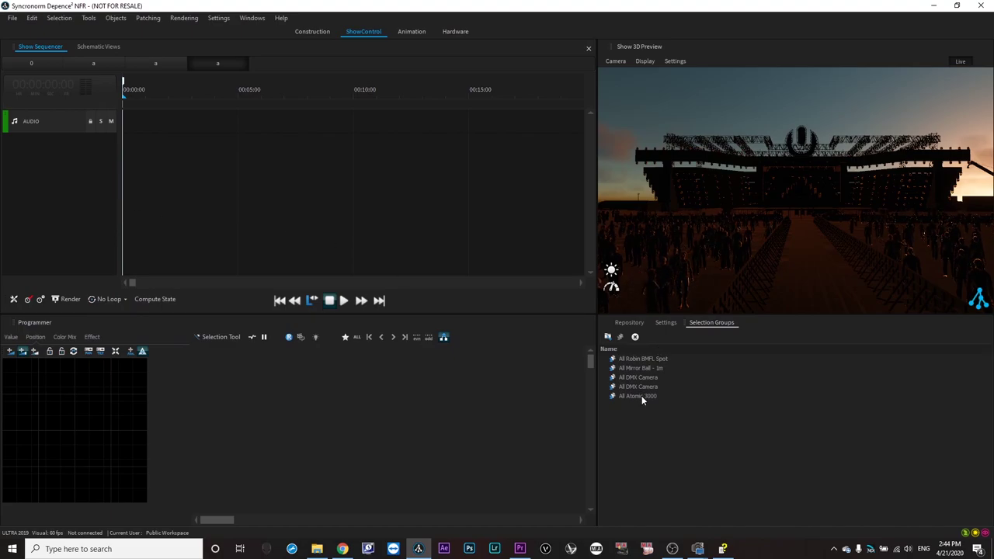
# - Place the Armin van Buuren audio file at the start of the audio track and briefly play it
pyautogui.click(691, 327)
pyautogui.click(662, 323)
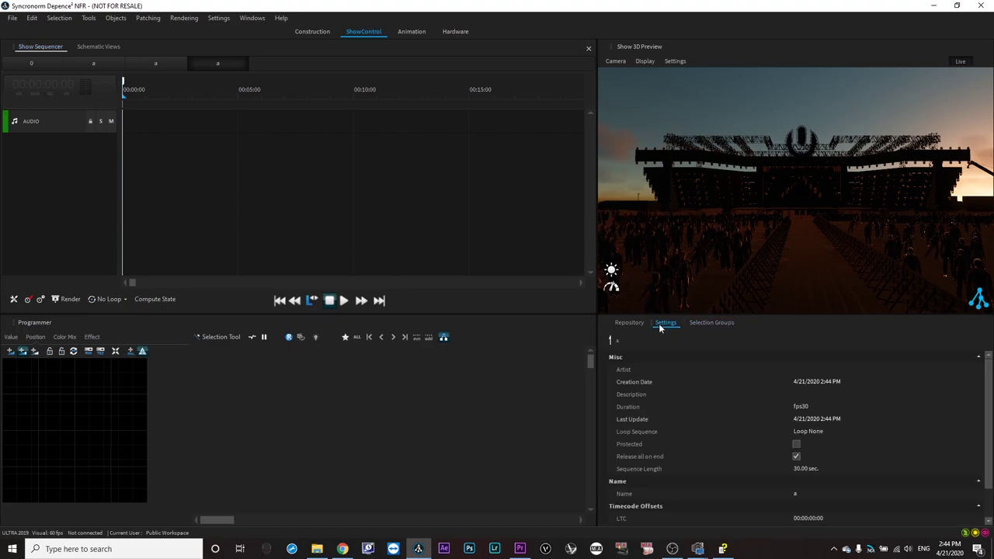
pyautogui.click(629, 323)
pyautogui.moveTo(751, 345); pyautogui.dragTo(171, 129)
pyautogui.click(135, 127)
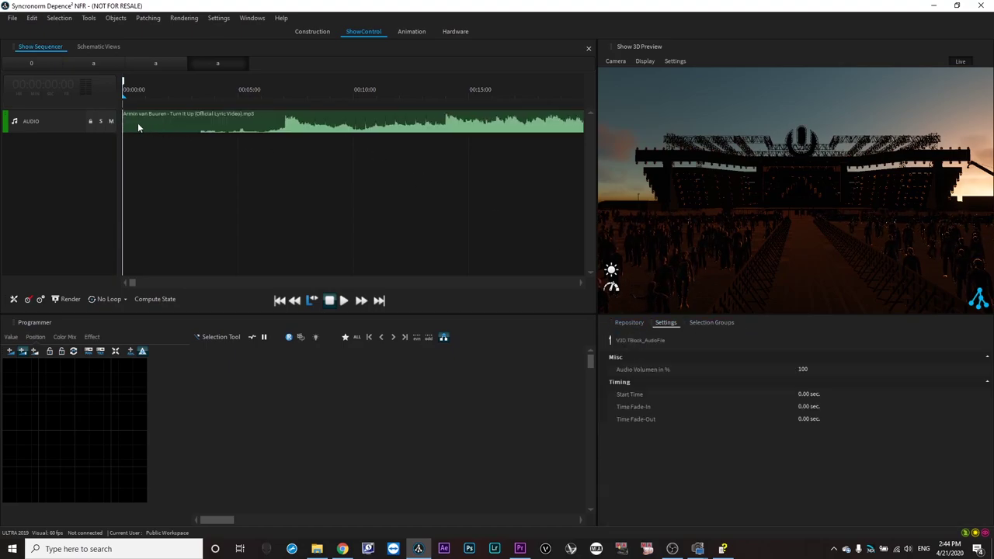
pyautogui.click(342, 301)
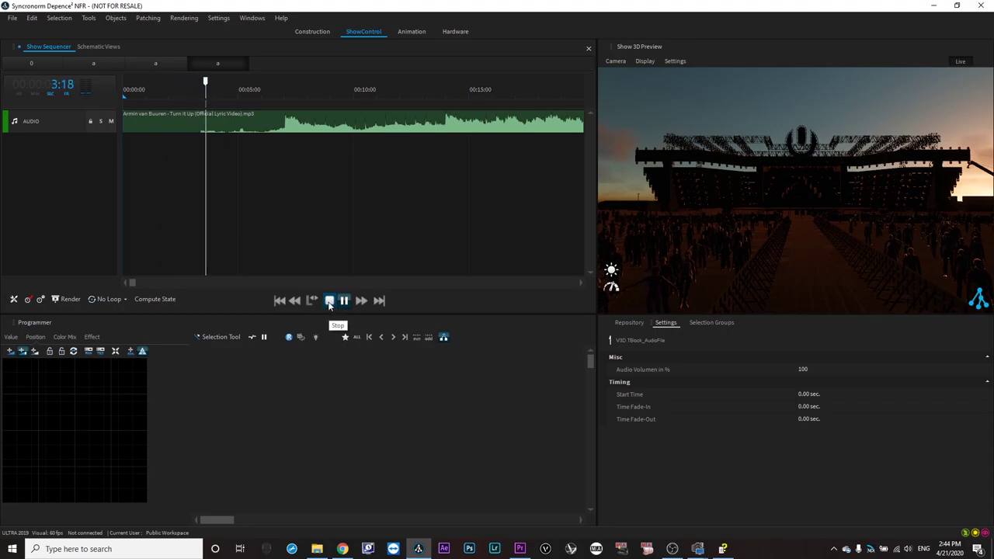
pyautogui.click(329, 301)
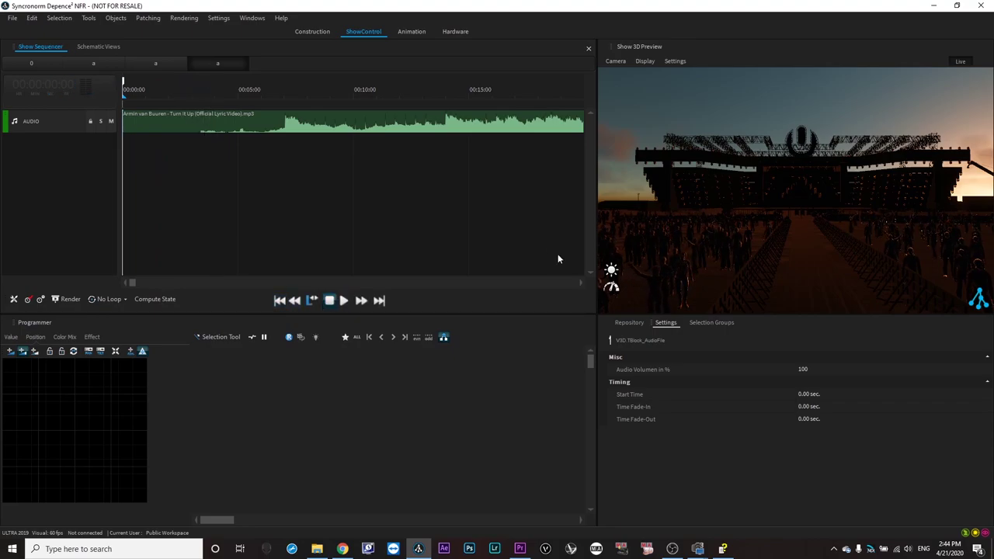
# - Add a DMX Stream track below the audio track in the sequence
pyautogui.rightClick(38, 147)
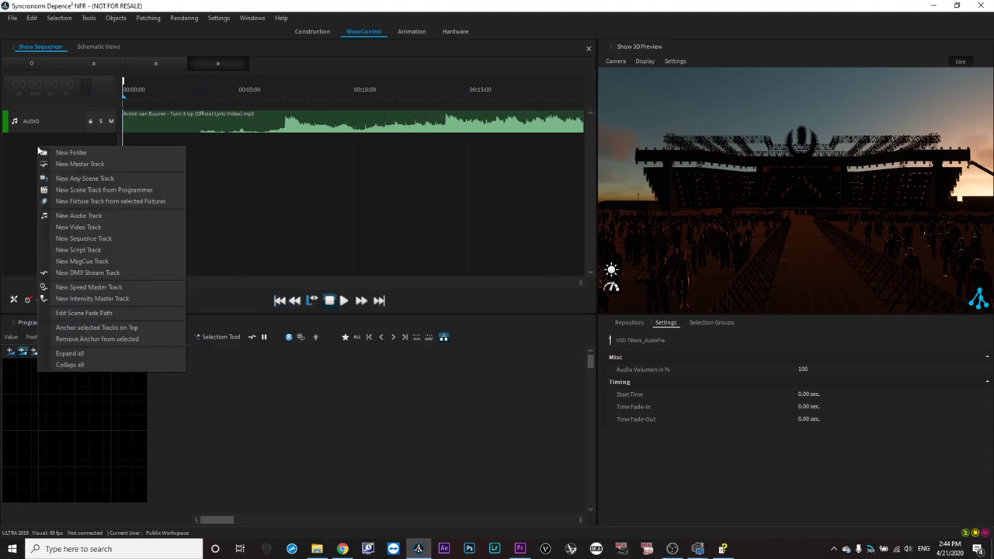
pyautogui.click(69, 273)
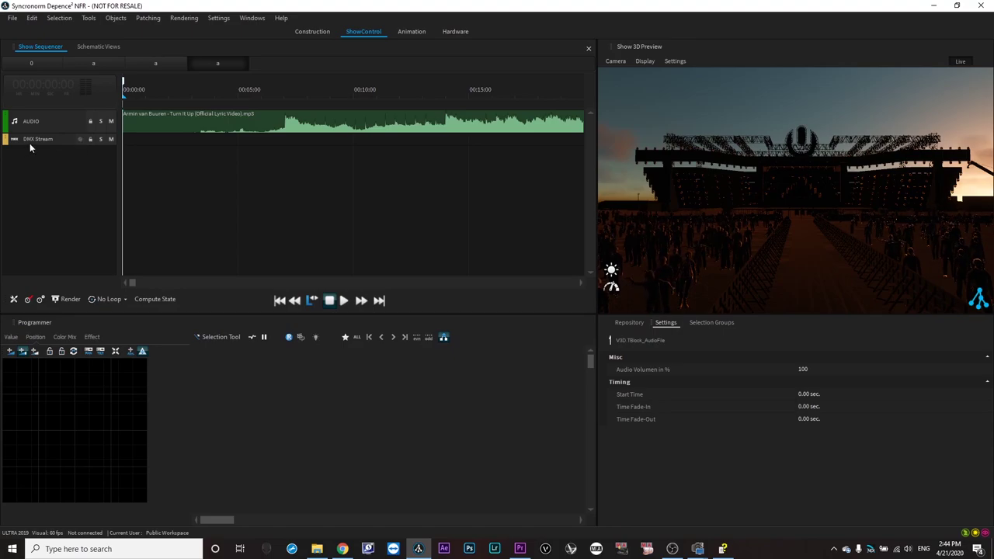
# - Record a short trial take on the DMX Stream track and delete it, returning the playhead to the start
pyautogui.click(78, 139)
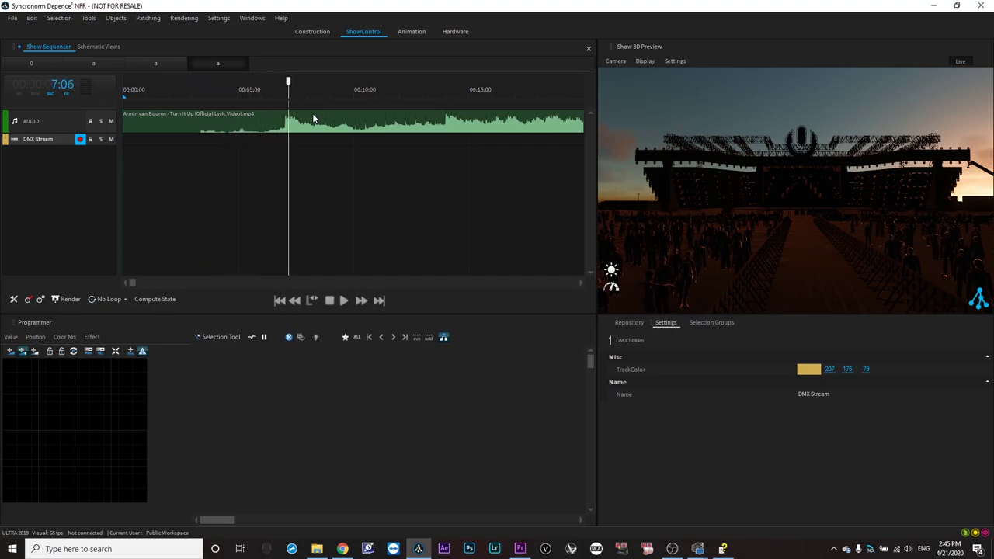
pyautogui.click(79, 140)
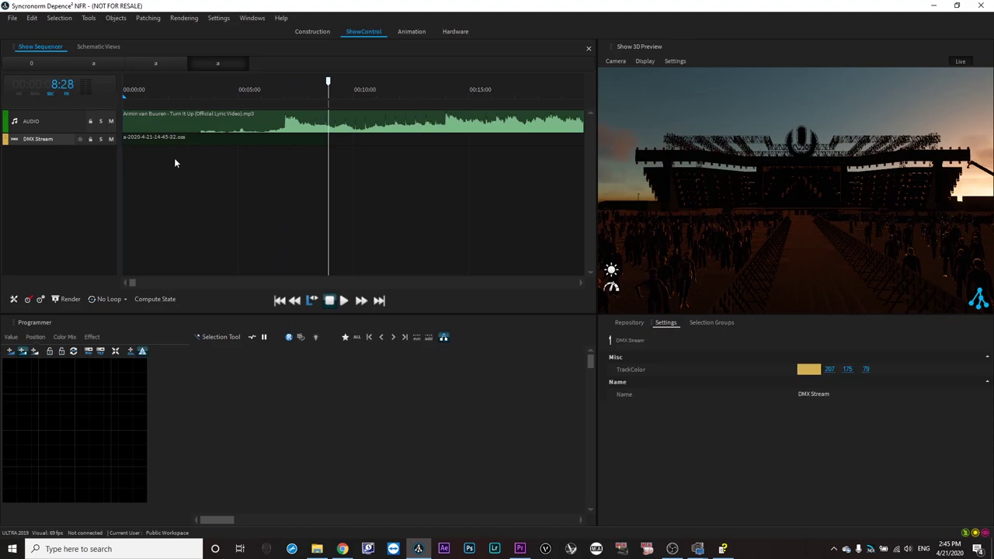
pyautogui.rightClick(214, 141)
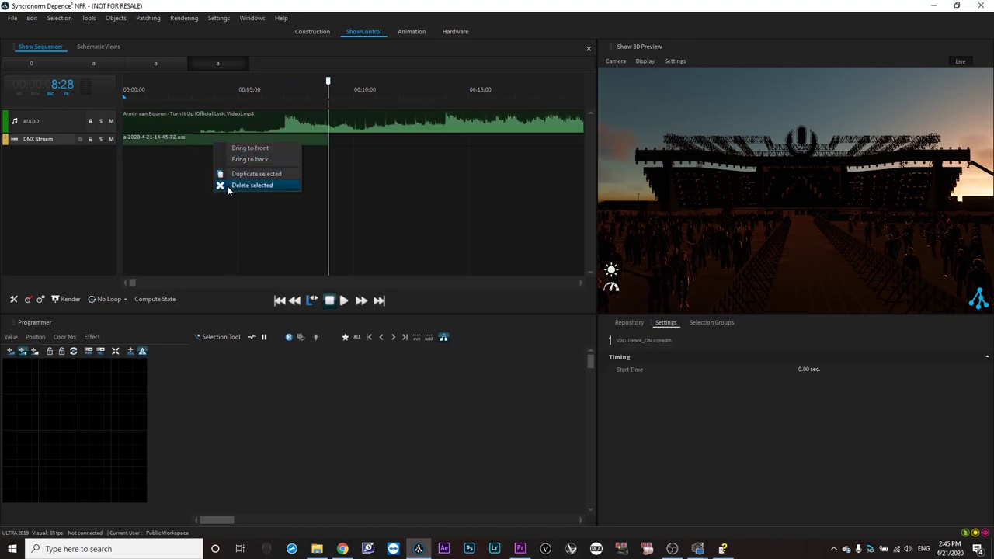
pyautogui.click(250, 185)
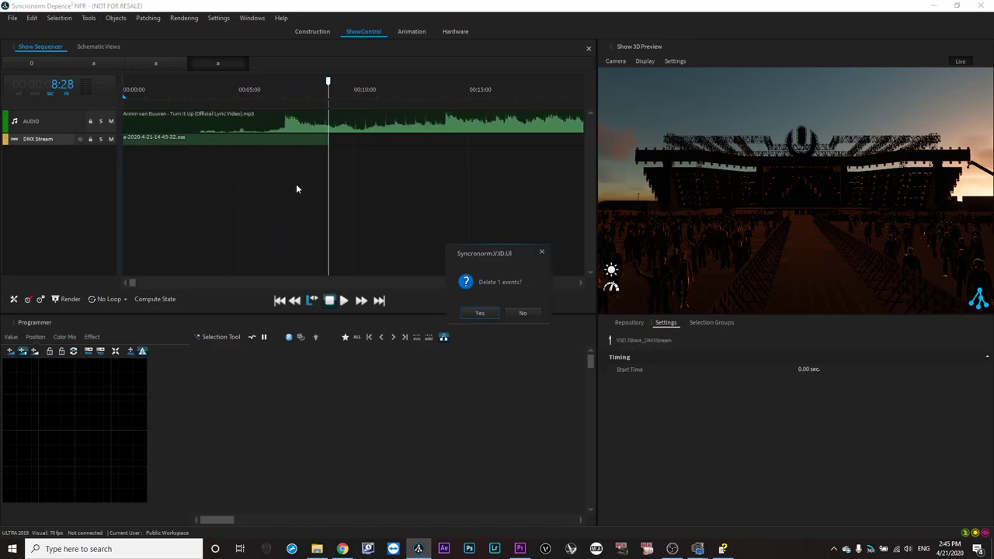
pyautogui.click(486, 312)
pyautogui.moveTo(140, 90); pyautogui.dragTo(2, 102)
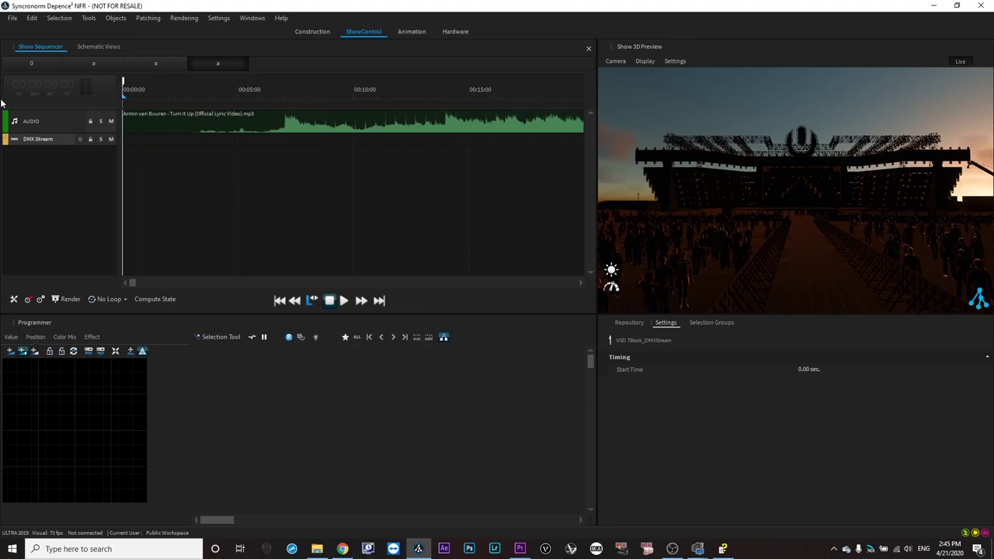
# - Record about 51 seconds of incoming DMX on the DMX Stream track alongside the music and play it back from the start
pyautogui.click(80, 139)
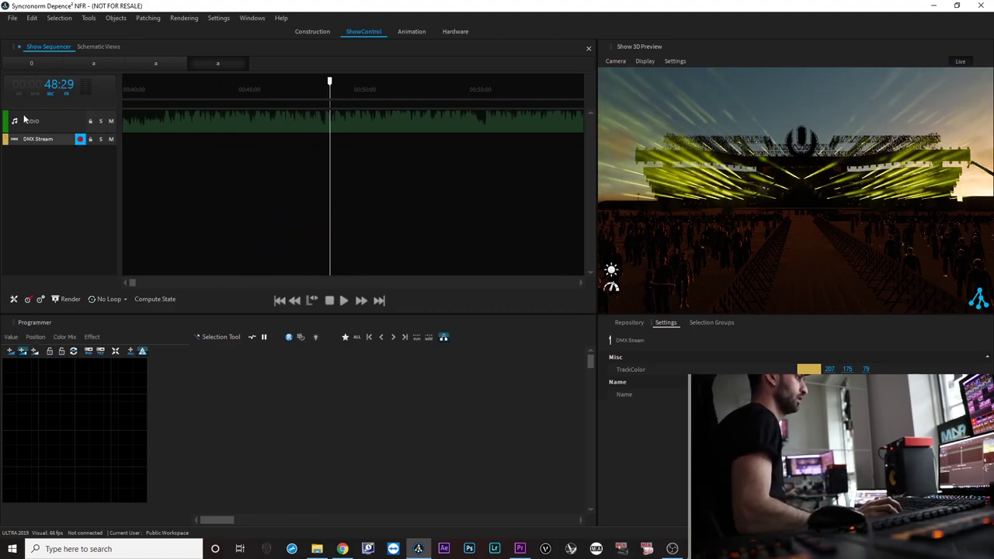
pyautogui.click(81, 140)
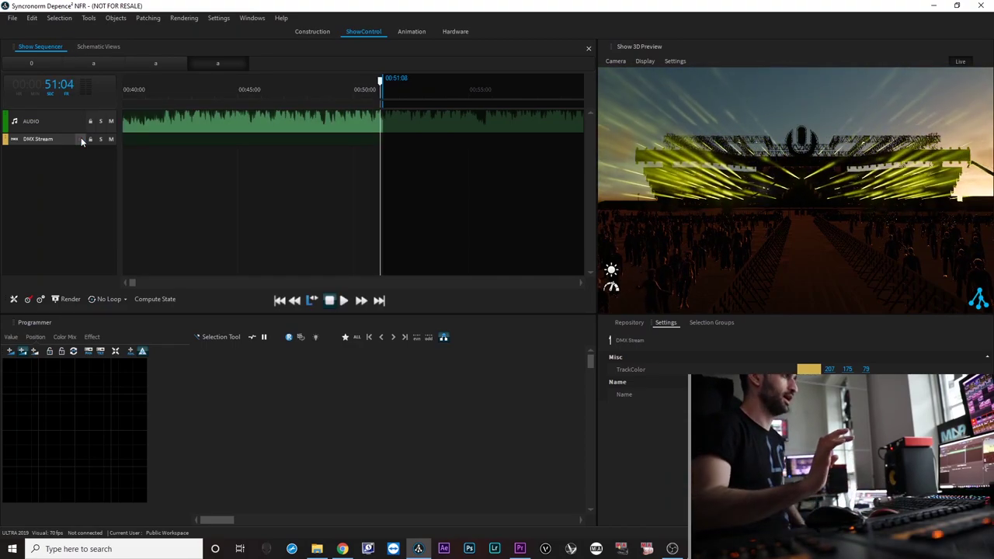
pyautogui.click(332, 305)
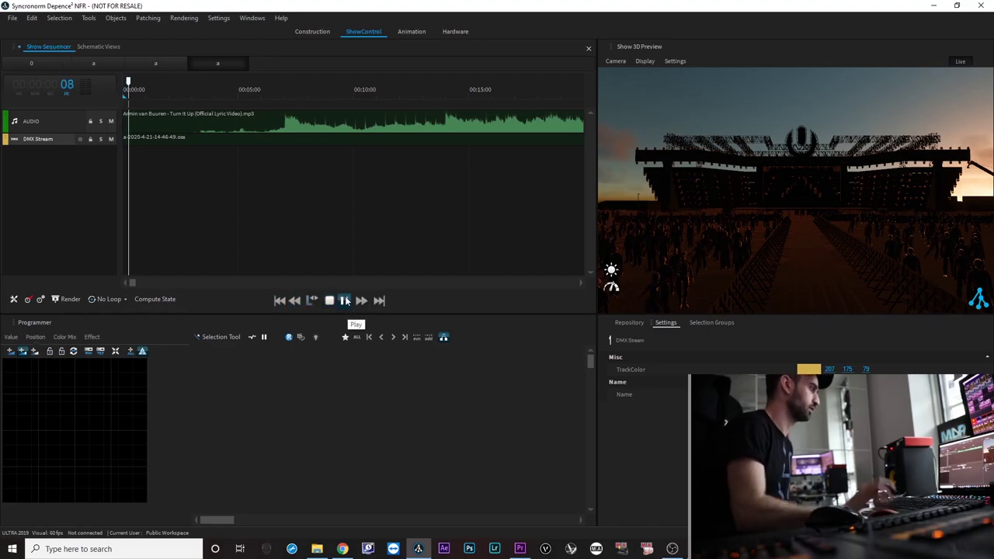
# - Play back the DMX take in a widened 3D preview, stop it at about 49 seconds and return to the start
pyautogui.click(346, 301)
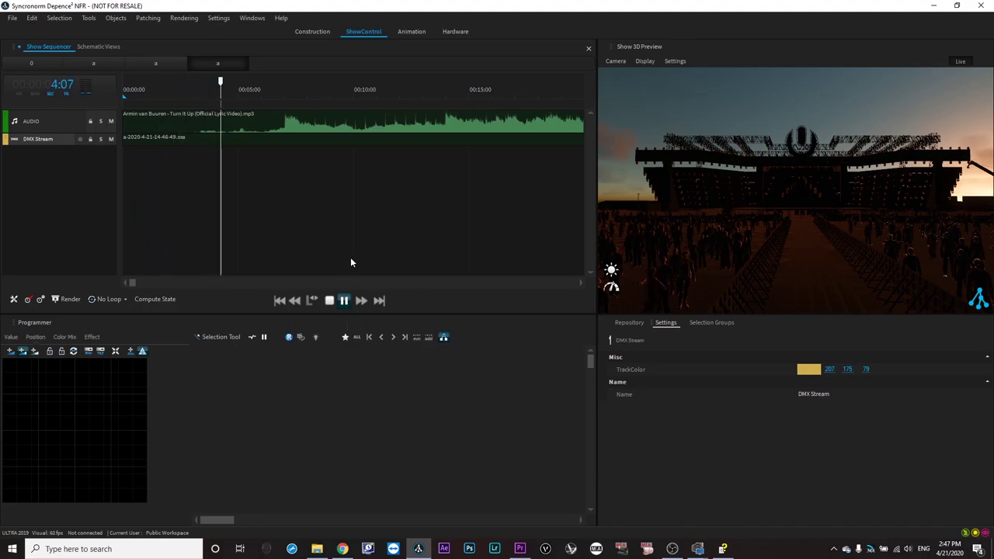
pyautogui.moveTo(598, 307); pyautogui.dragTo(492, 303)
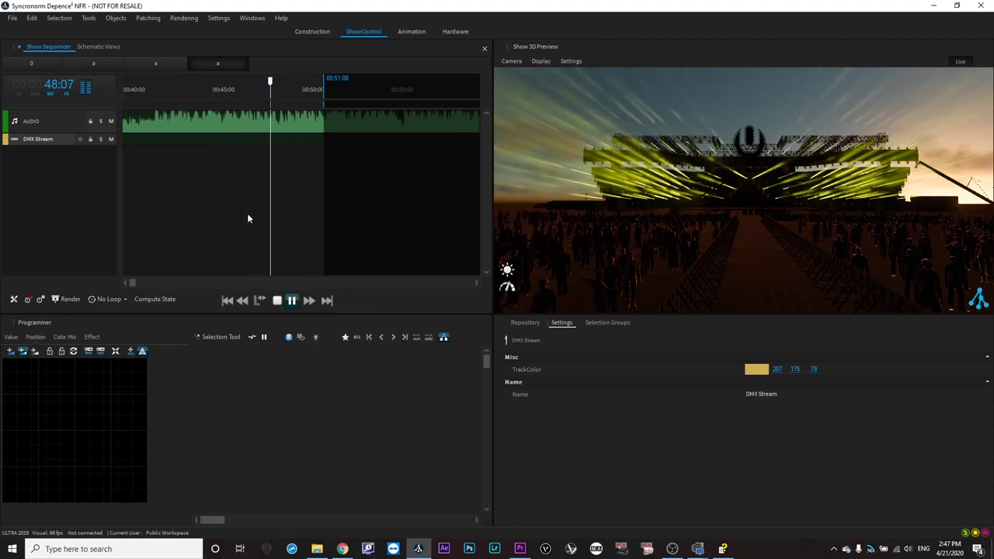
pyautogui.click(278, 300)
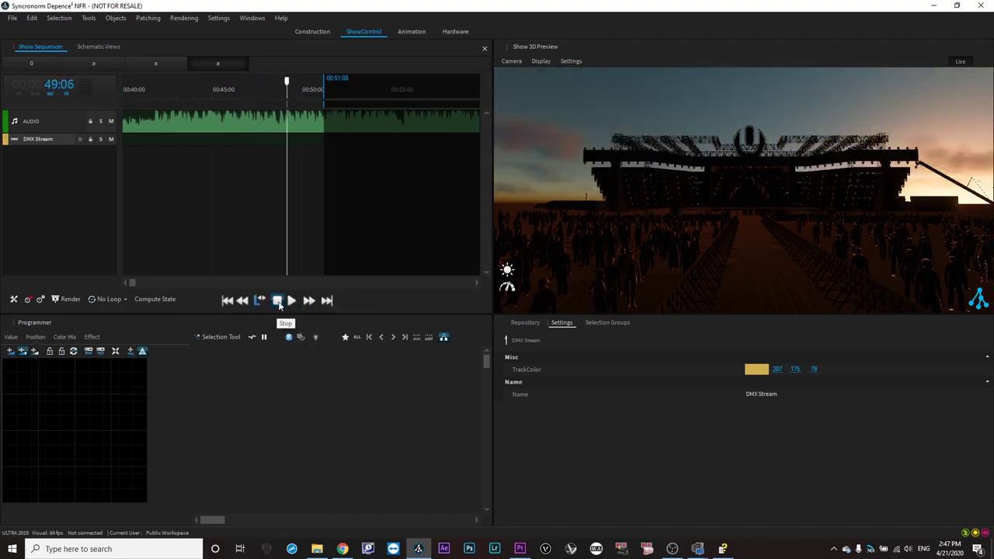
pyautogui.click(227, 301)
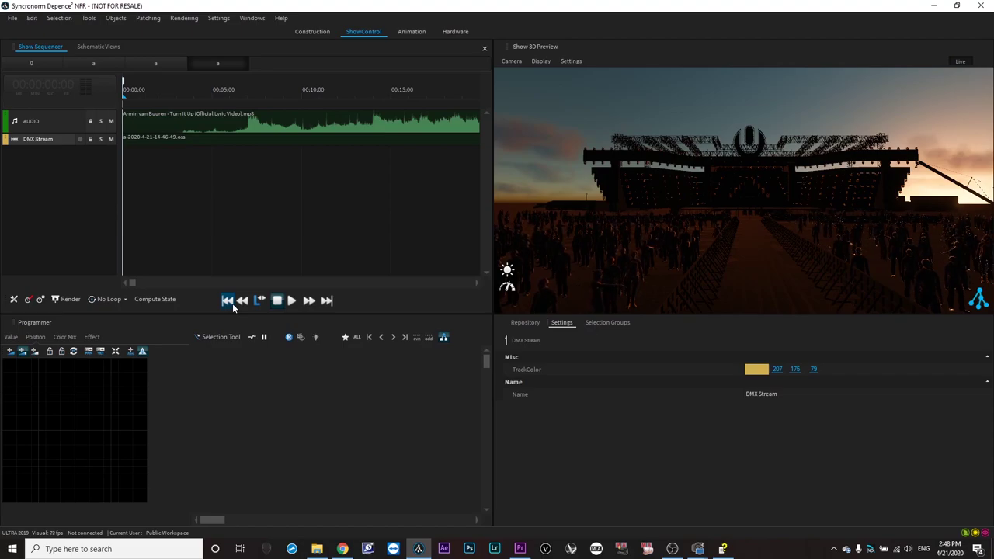
# - Show the contents of the Video Files folder in the repository
pyautogui.click(527, 323)
pyautogui.click(535, 420)
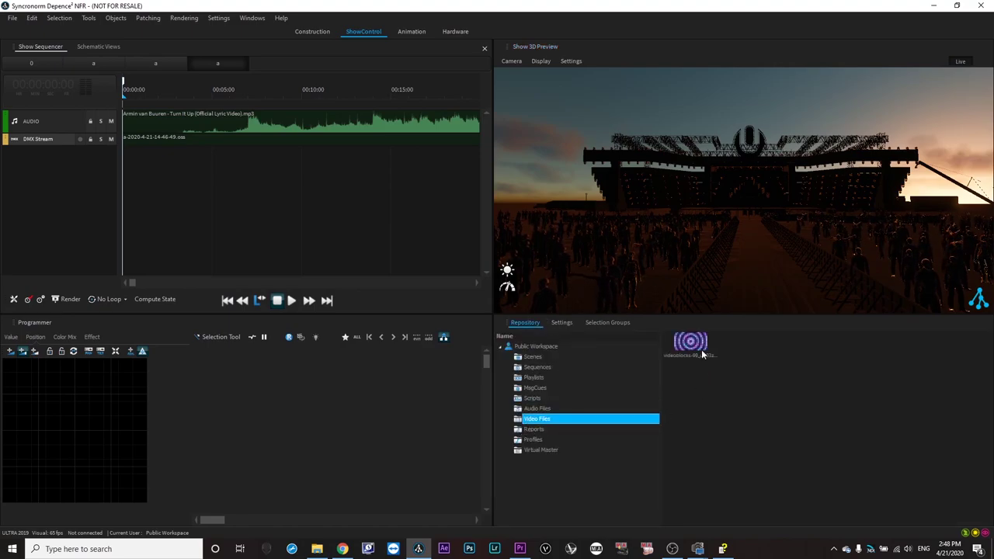
pyautogui.click(208, 222)
pyautogui.rightClick(47, 163)
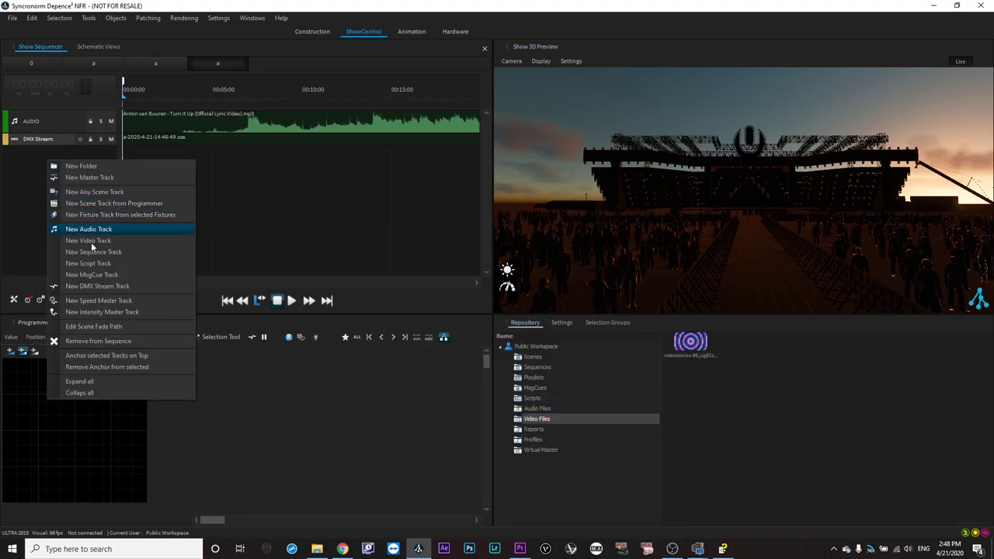
pyautogui.click(92, 240)
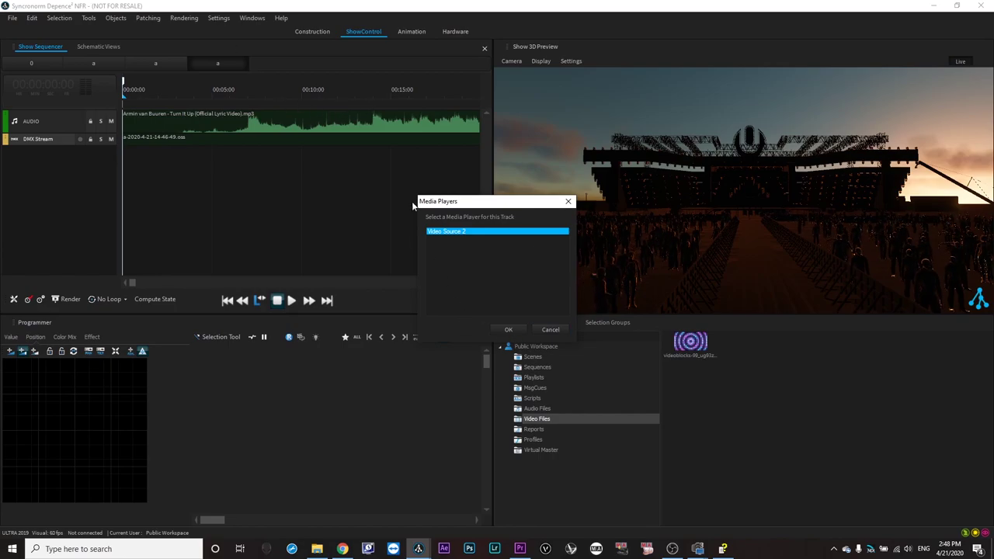
pyautogui.click(550, 329)
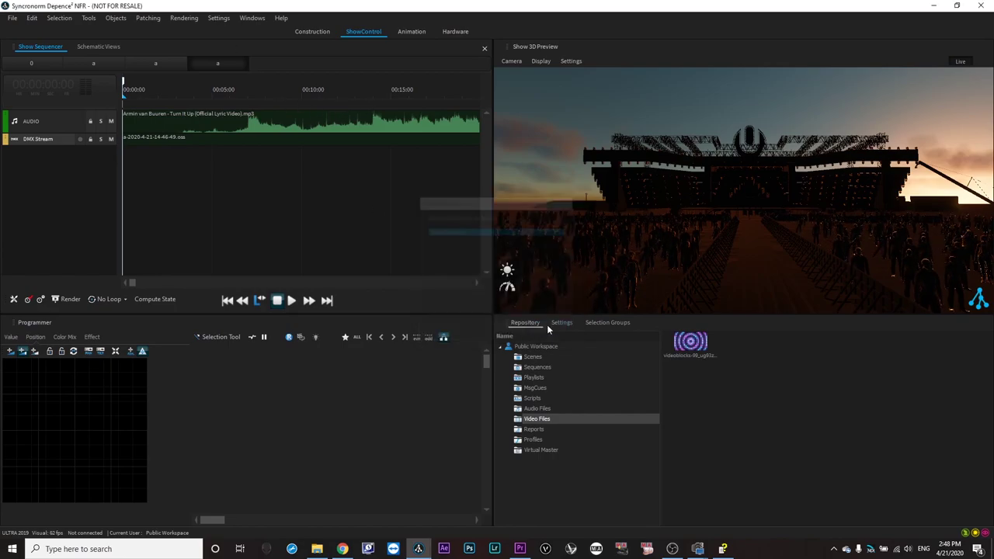
# - Review the configured video sources and the source types that can be added
pyautogui.click(221, 18)
pyautogui.click(243, 55)
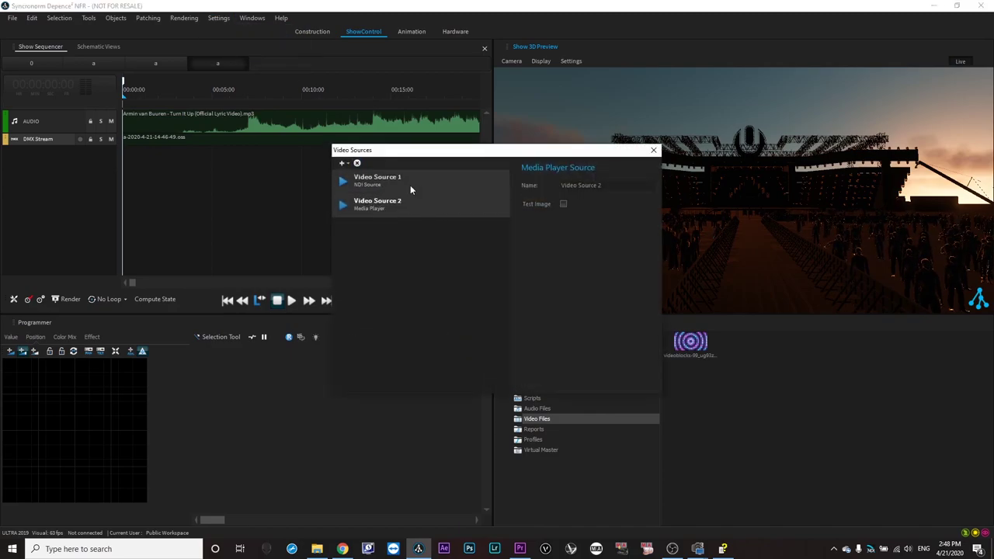
pyautogui.click(344, 164)
pyautogui.click(384, 226)
pyautogui.click(681, 185)
pyautogui.click(655, 152)
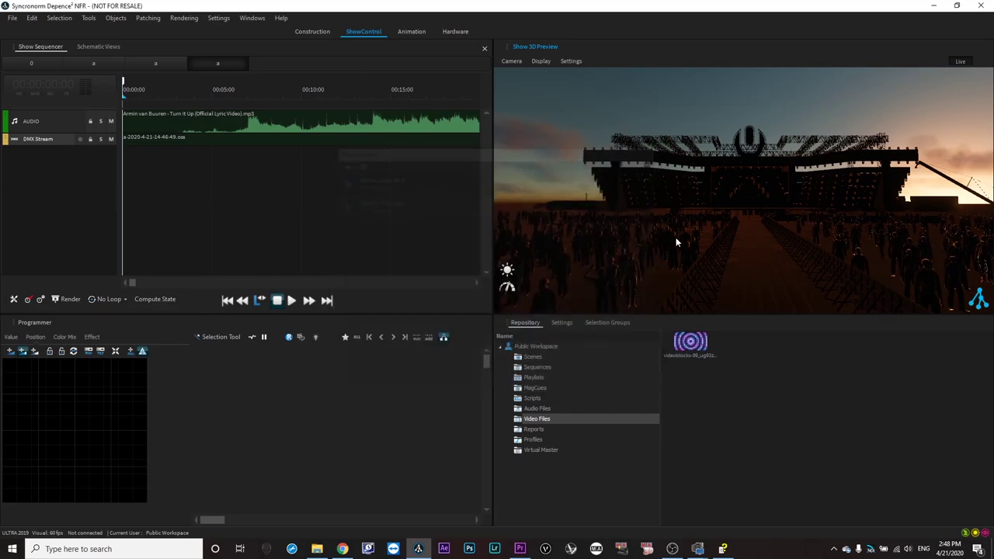
# - Add a video track below the DMX Stream track, using Video Source 2 as its media player
pyautogui.rightClick(36, 165)
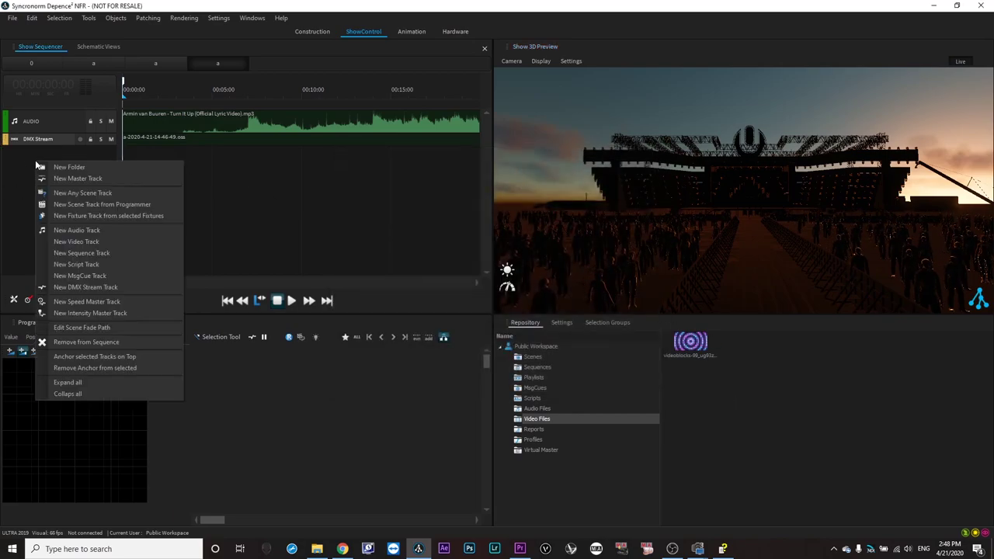
pyautogui.click(81, 241)
pyautogui.click(453, 231)
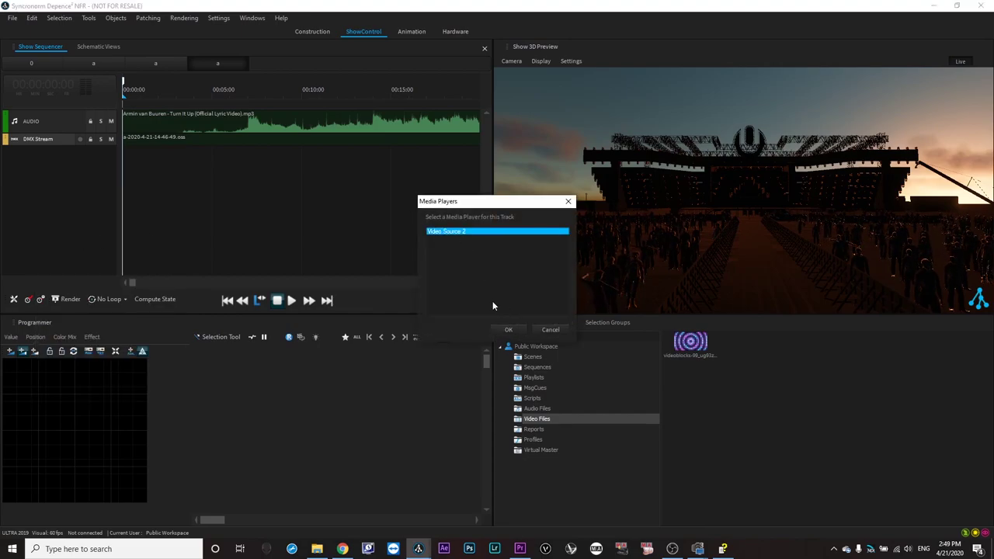
pyautogui.click(508, 330)
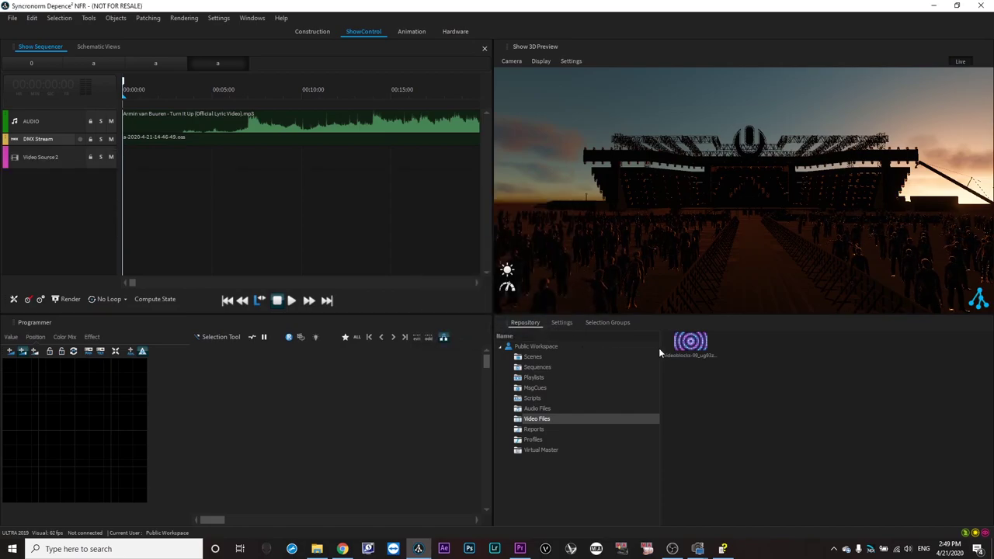
# - Place the videoblocks clip at the start of the video track, trim its end slightly and move the playhead to 5:24
pyautogui.click(607, 322)
pyautogui.moveTo(219, 216); pyautogui.dragTo(132, 158)
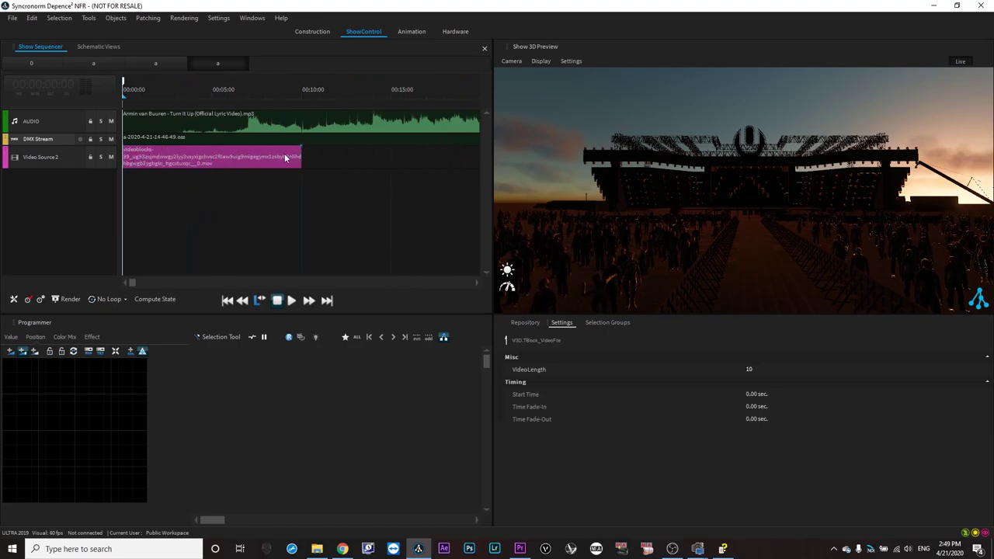
pyautogui.moveTo(301, 155)
pyautogui.mouseDown()
pyautogui.moveTo(464, 153)
pyautogui.moveTo(299, 155)
pyautogui.mouseUp()
pyautogui.click(526, 322)
pyautogui.click(860, 447)
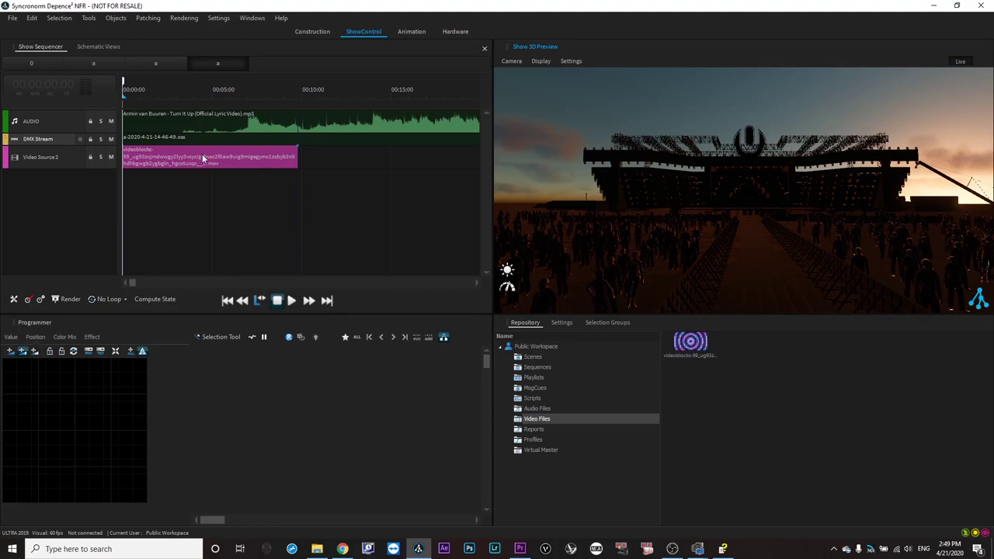
pyautogui.moveTo(160, 91); pyautogui.dragTo(227, 98)
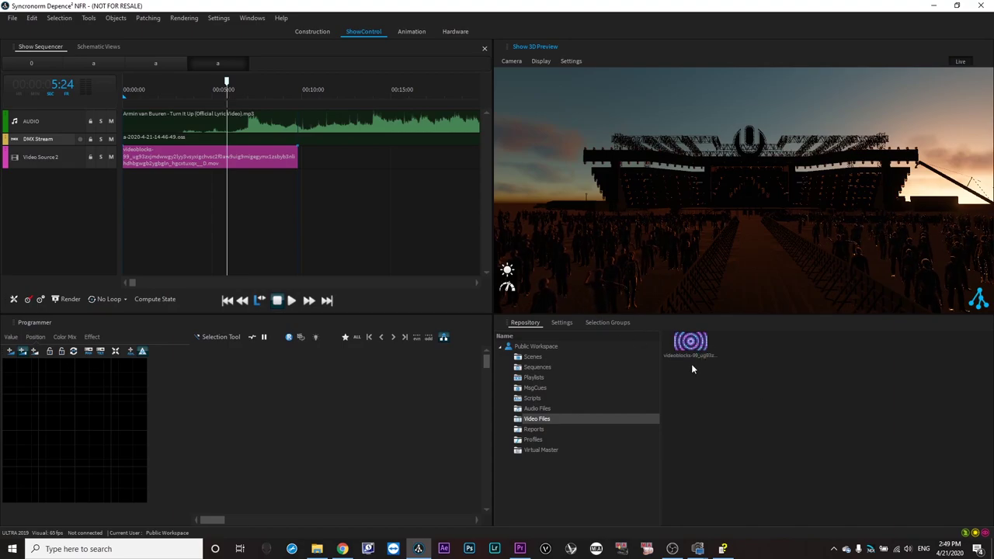
# - Remove the Video Source 2 track from the sequence and return the playhead to the start
pyautogui.click(219, 18)
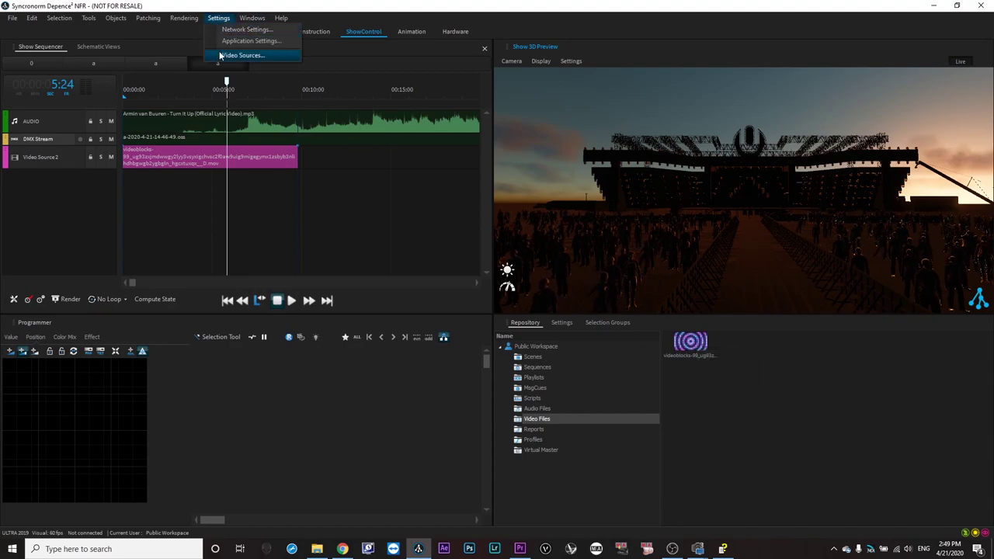
pyautogui.click(23, 232)
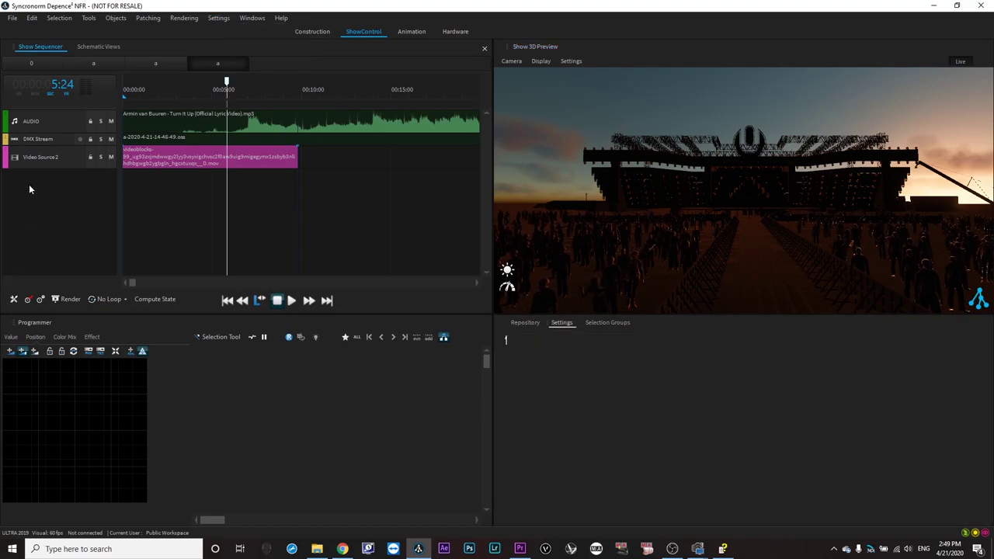
pyautogui.click(49, 159)
pyautogui.rightClick(49, 159)
pyautogui.click(58, 166)
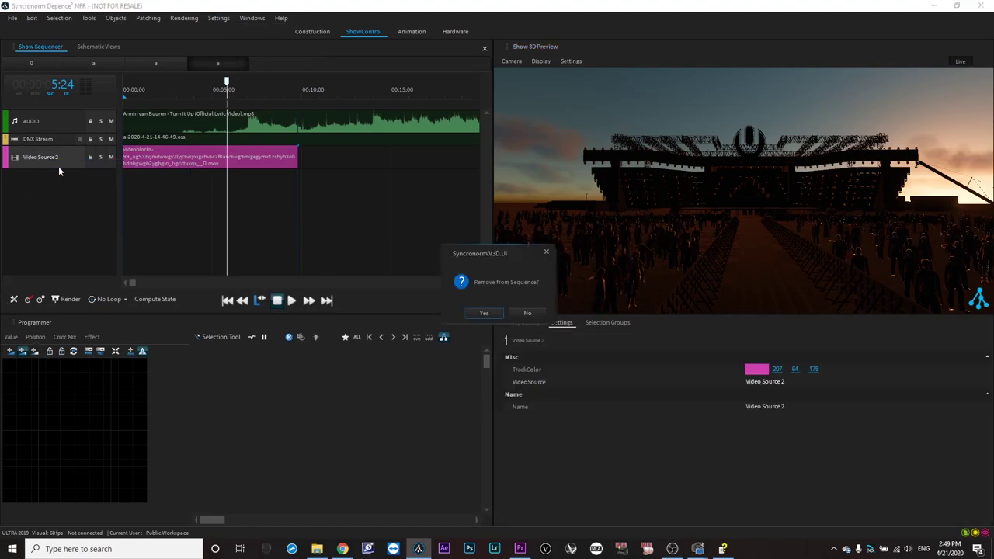
pyautogui.click(482, 310)
pyautogui.moveTo(226, 82); pyautogui.dragTo(63, 95)
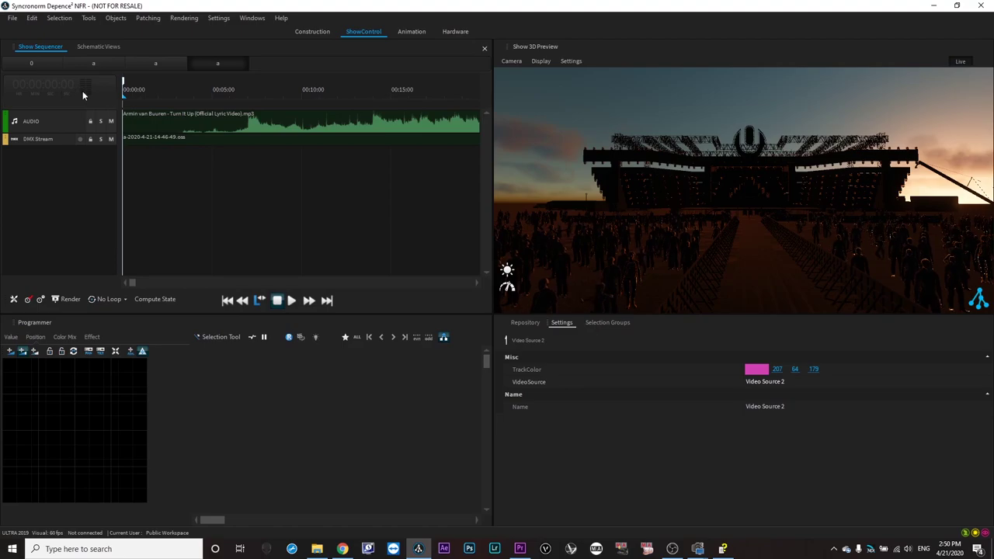
# - Play the music and DMX recording through to about 51 seconds, returning the playhead to the start
pyautogui.click(291, 301)
pyautogui.click(293, 302)
pyautogui.click(292, 302)
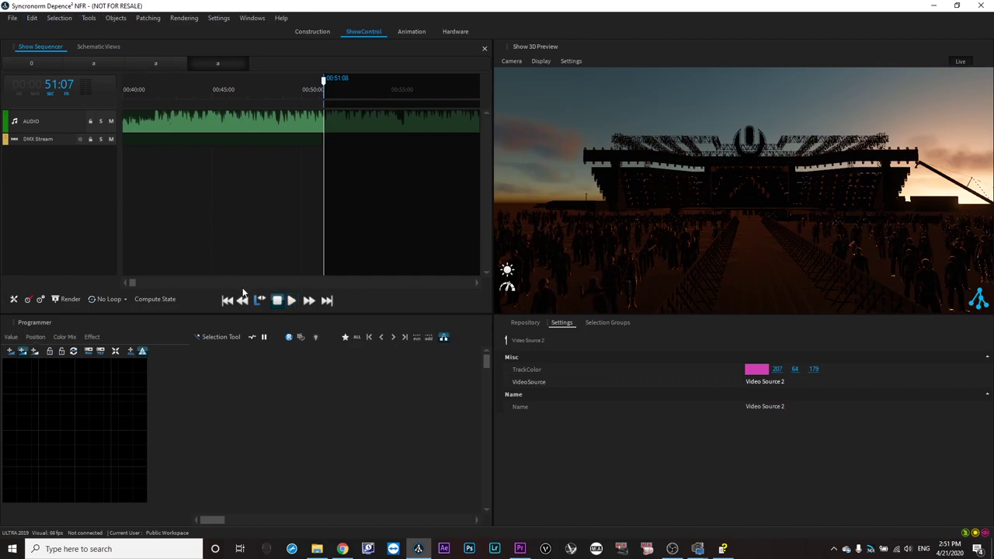
pyautogui.click(277, 301)
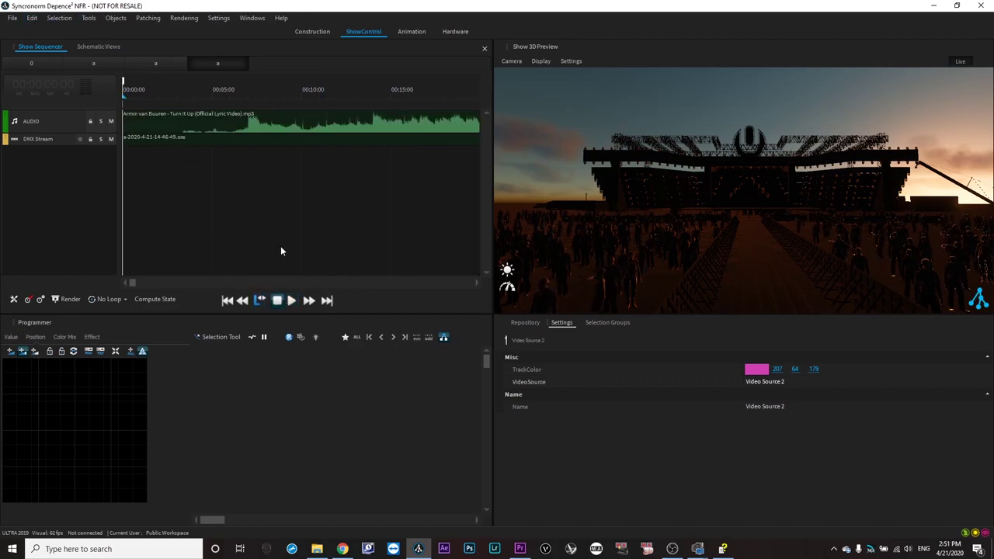
# - Open the Render Image settings in an enlarged dialog and frame the stage in the 3D preview for the render
pyautogui.click(218, 17)
pyautogui.moveTo(185, 18)
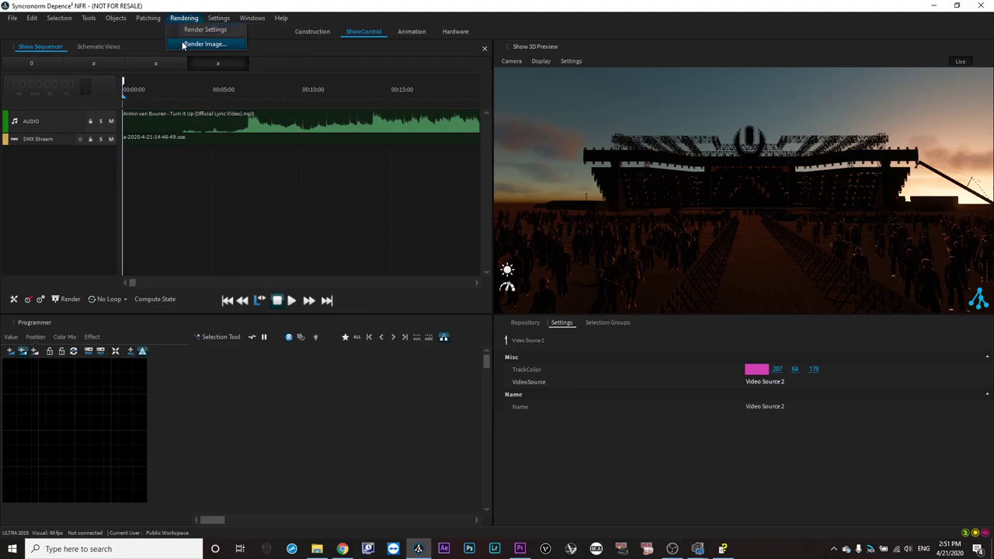
pyautogui.click(194, 44)
pyautogui.moveTo(181, 61); pyautogui.dragTo(236, 84)
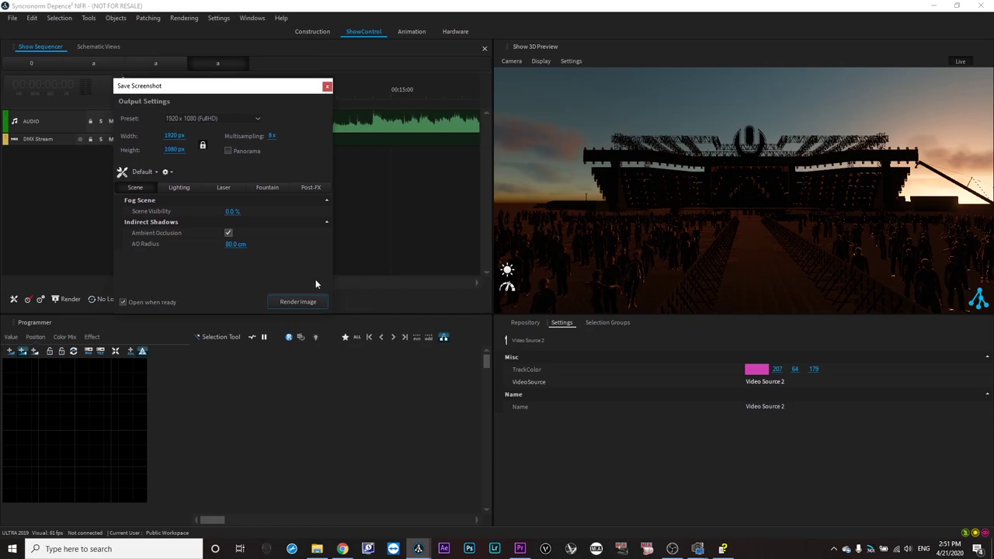
pyautogui.moveTo(333, 313); pyautogui.dragTo(523, 457)
pyautogui.click(774, 302)
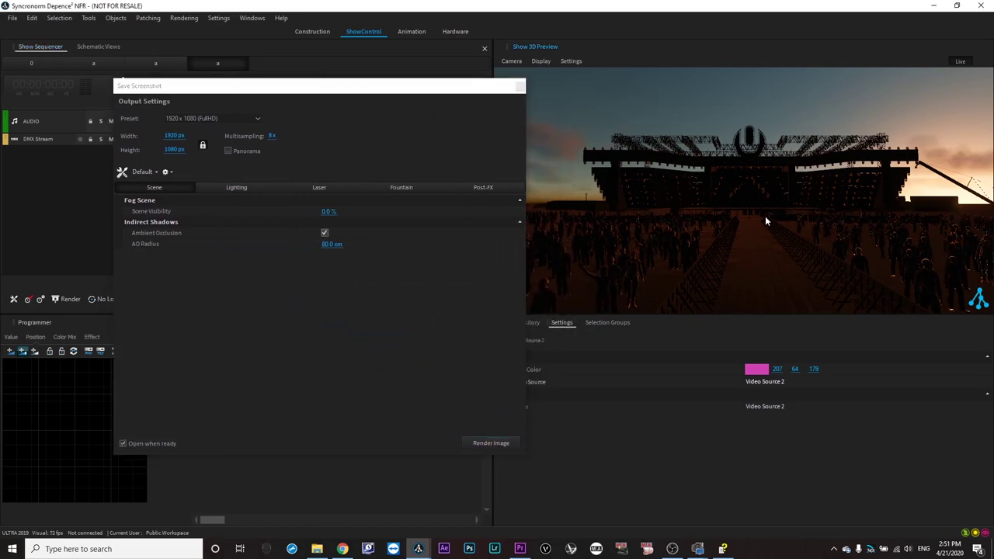
pyautogui.scroll(-2, 744, 233)
pyautogui.scroll(4, 744, 233)
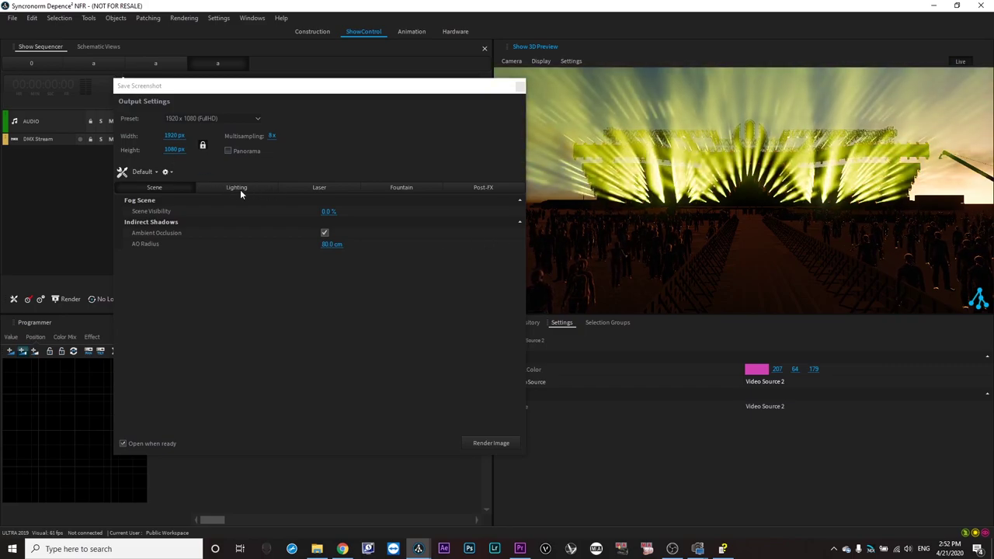
# - Examine the Lighting, Laser, Fountain and Post-FX render settings and the output size presets
pyautogui.click(219, 192)
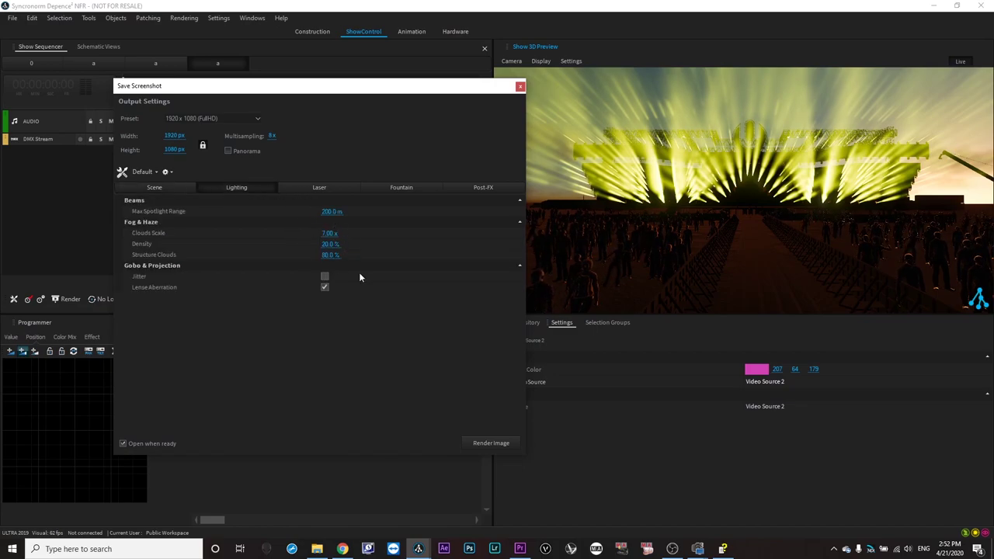
pyautogui.click(315, 187)
pyautogui.click(404, 187)
pyautogui.click(470, 187)
pyautogui.click(188, 188)
pyautogui.click(233, 188)
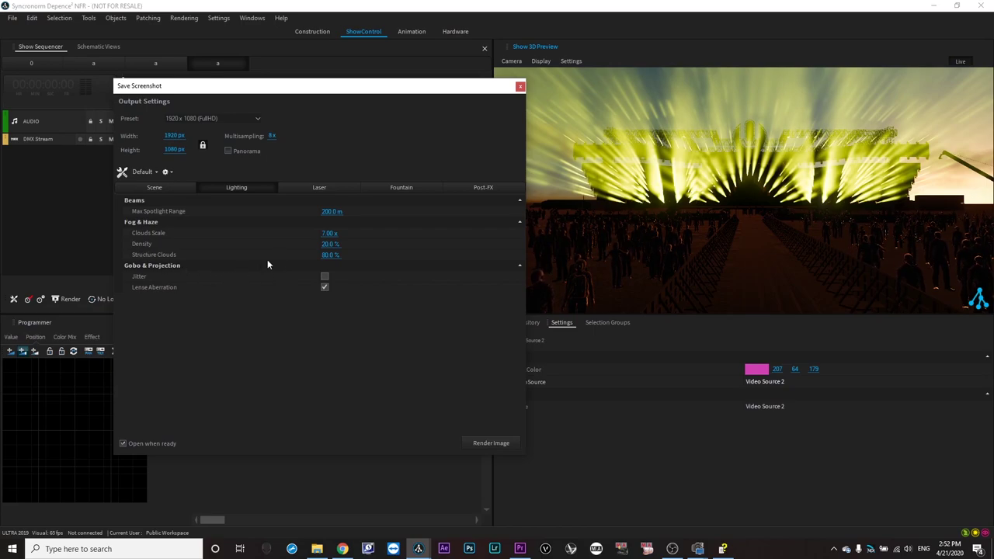
pyautogui.click(251, 118)
pyautogui.click(336, 178)
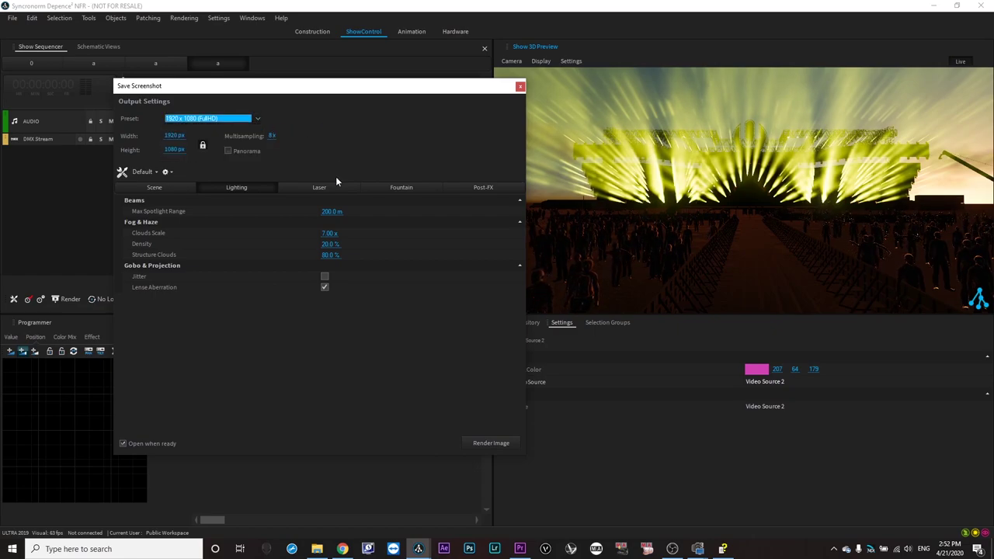
# - Render the image as a JPEG named d2 in the Pictures folder and view the finished picture
pyautogui.click(486, 444)
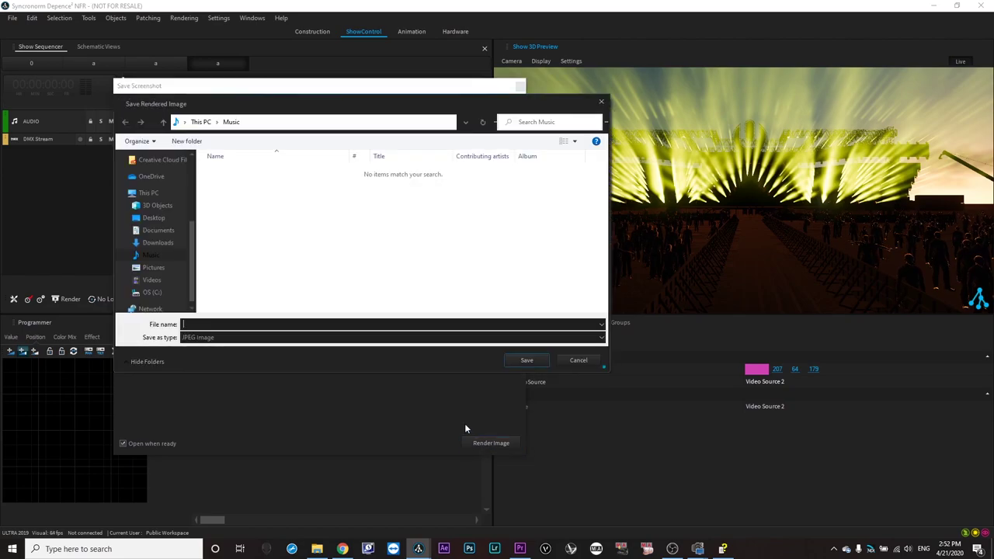
pyautogui.scroll(-1, 163, 250)
pyautogui.scroll(1, 163, 250)
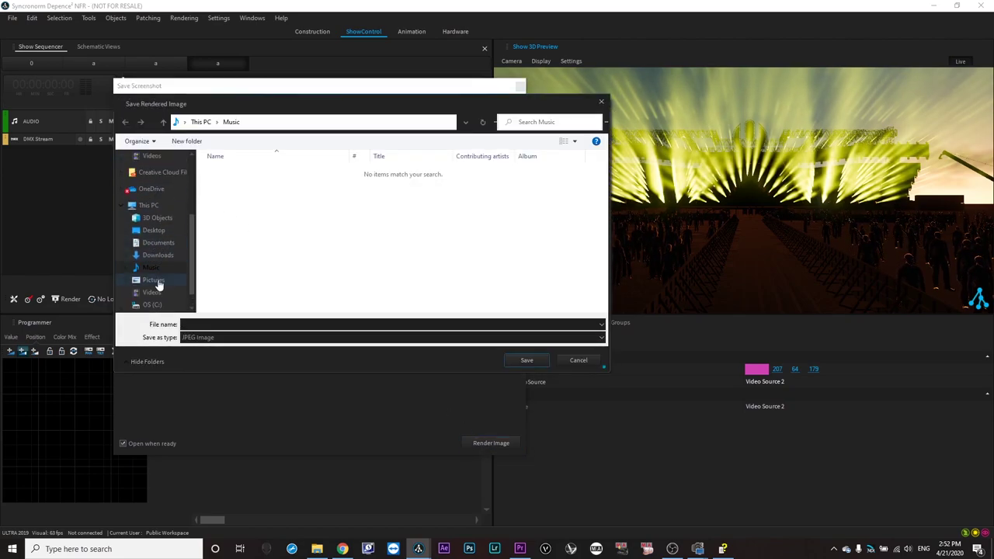
pyautogui.click(158, 283)
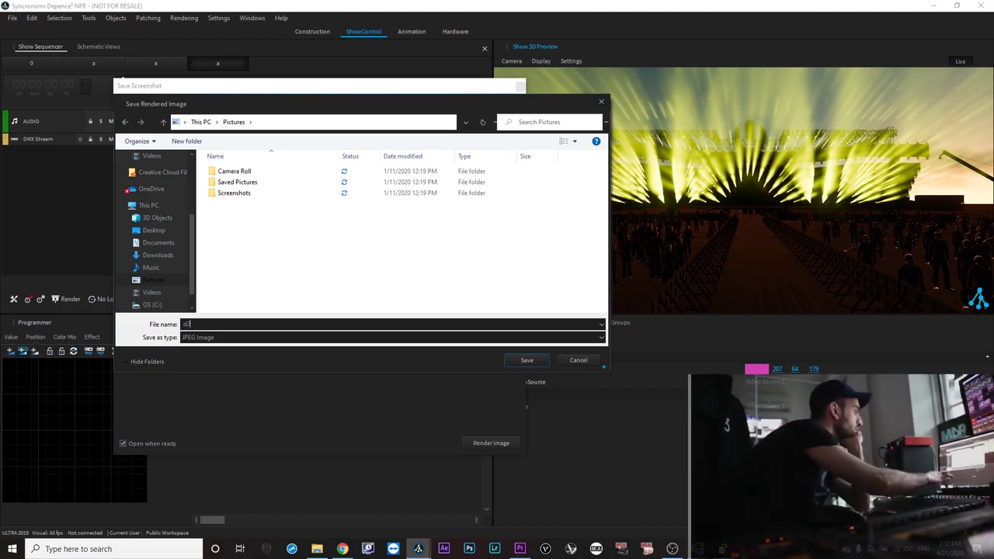
pyautogui.click(536, 362)
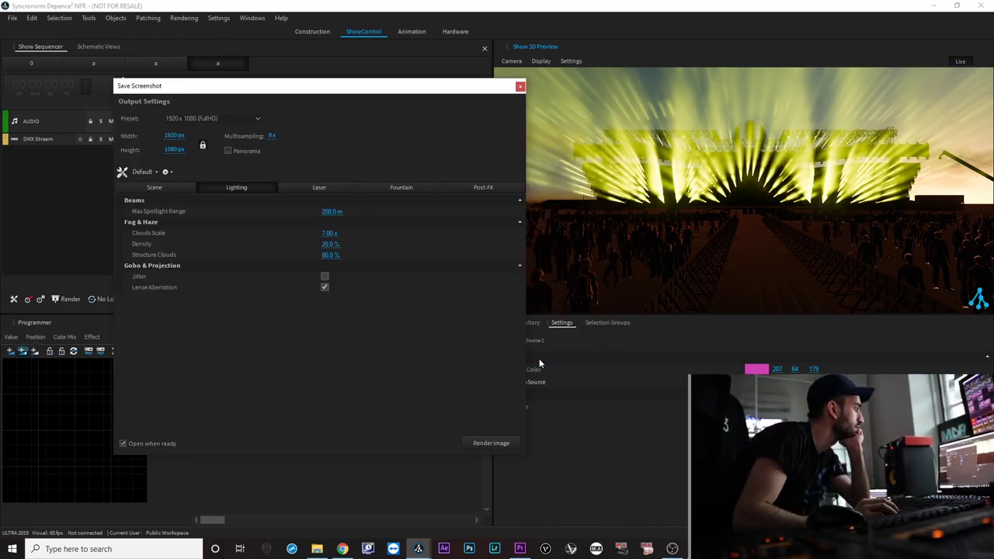
pyautogui.click(481, 443)
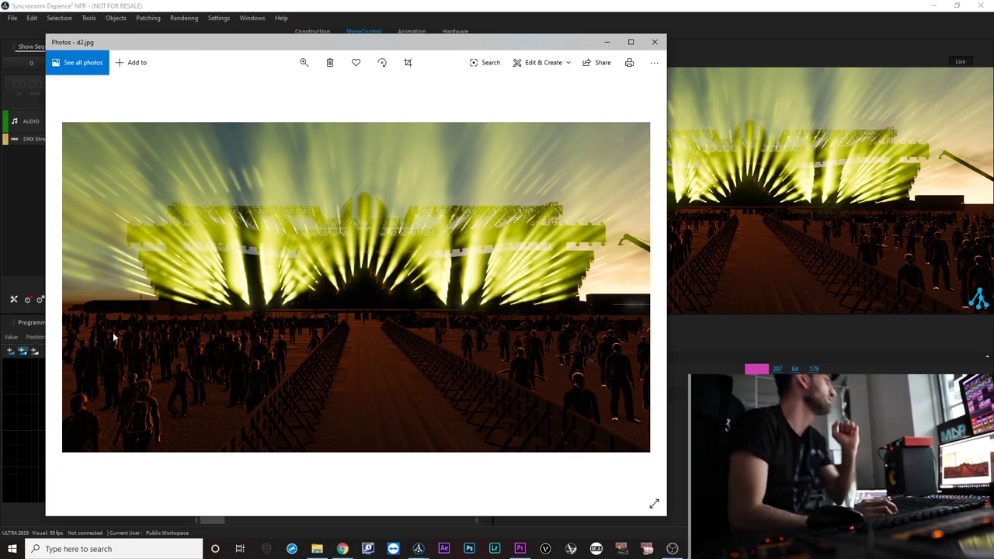
pyautogui.scroll(-1, 340, 288)
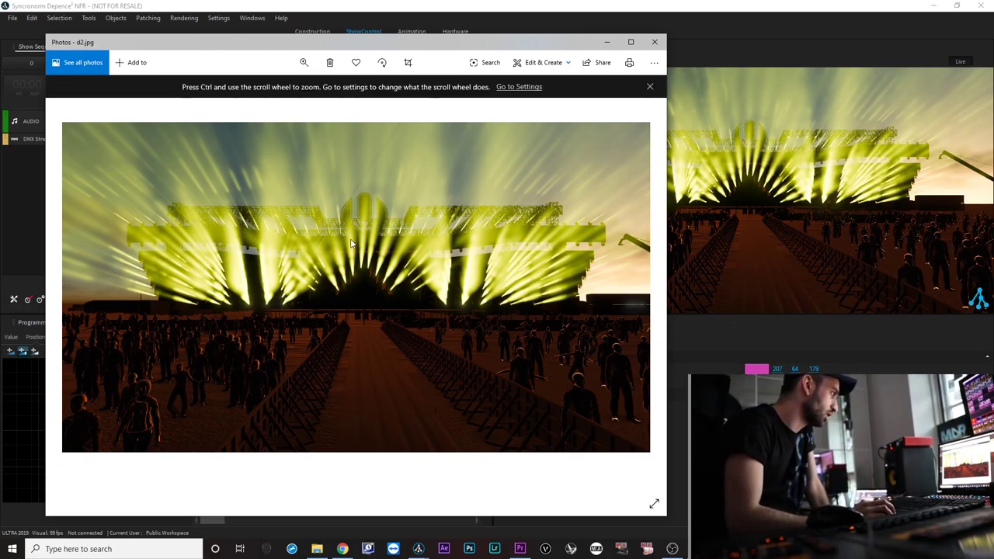
# - Close the finished picture, search the library for "dmx" and place a Mode 1 12ch DMX Camera above the walkway facing the stage
pyautogui.click(655, 42)
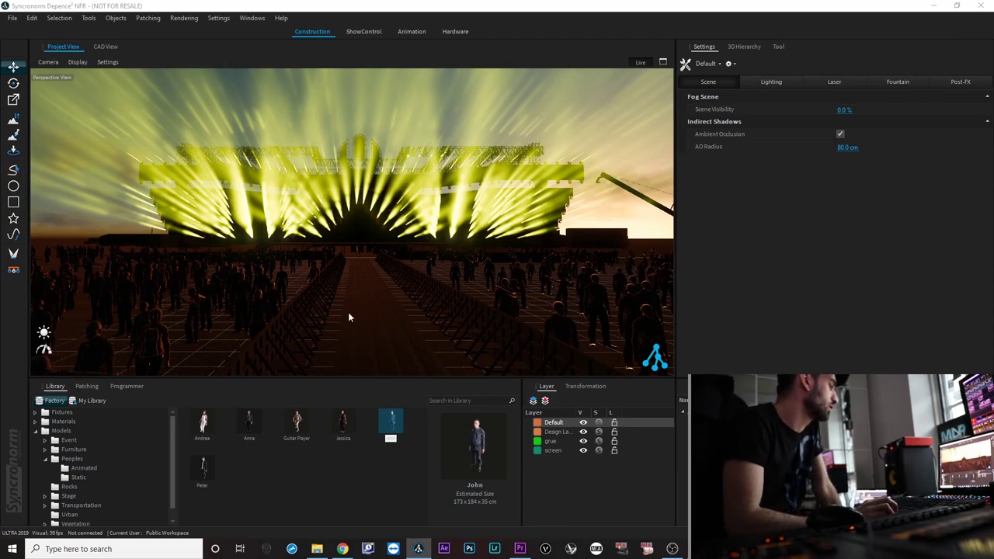
pyautogui.scroll(-3, 362, 294)
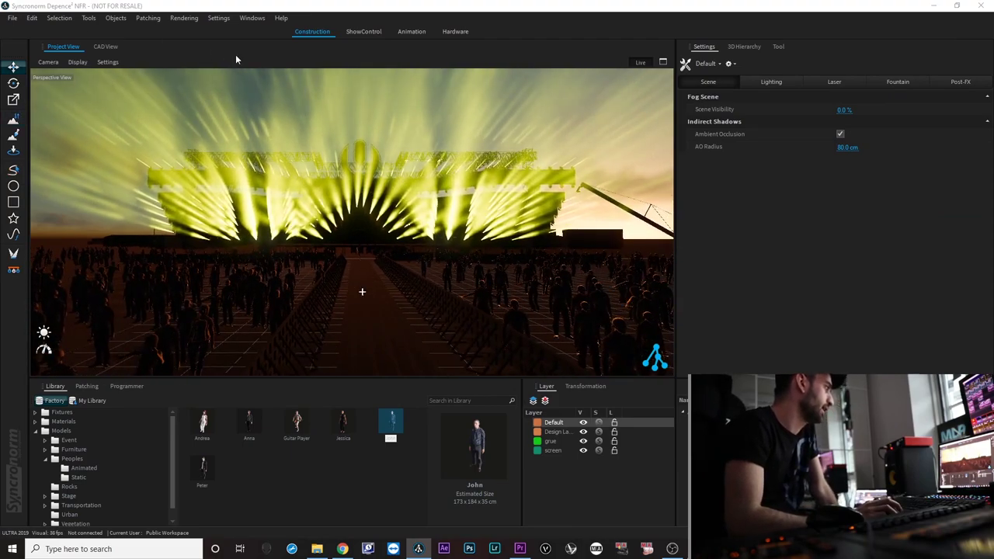
pyautogui.click(465, 399)
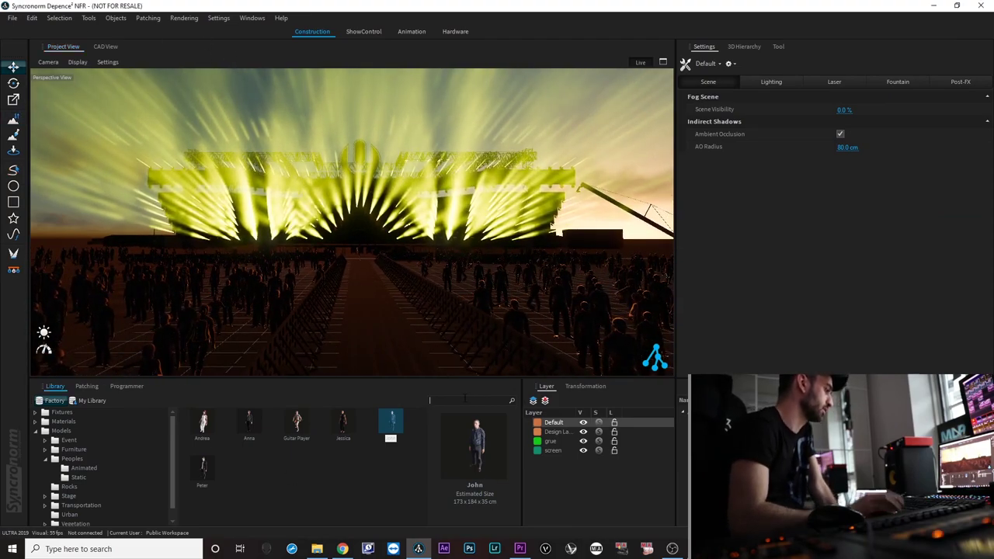
pyautogui.write('dmx')
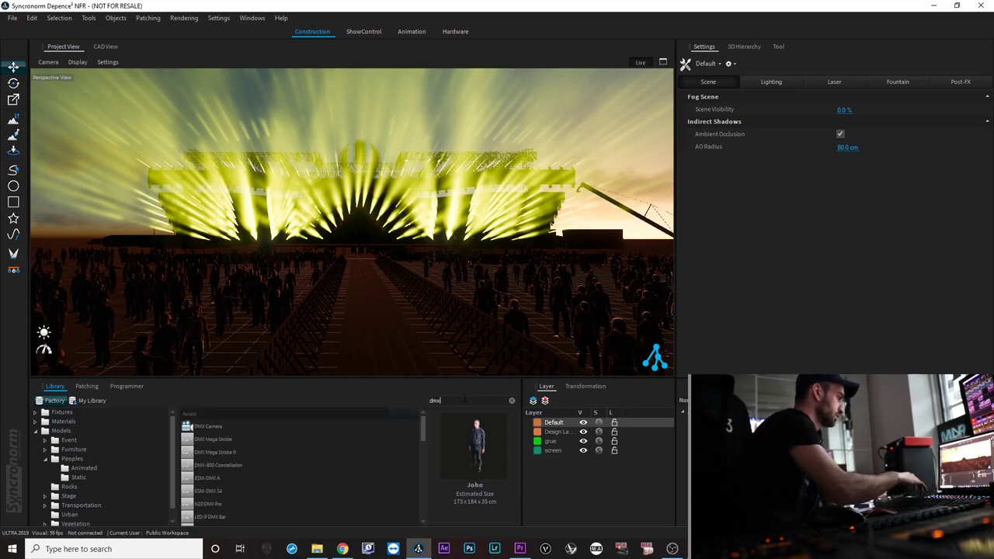
pyautogui.click(189, 427)
pyautogui.moveTo(189, 426); pyautogui.dragTo(334, 287)
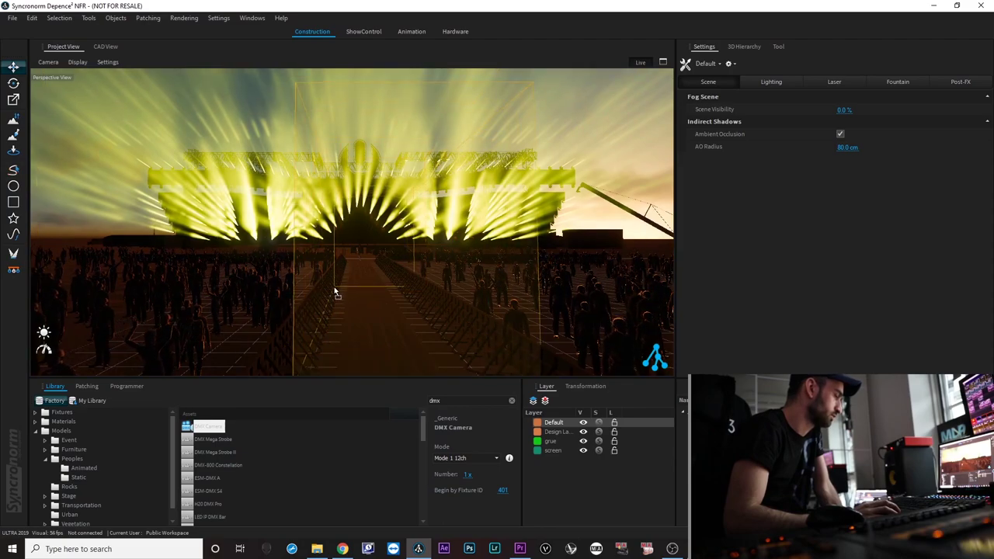
pyautogui.moveTo(399, 289); pyautogui.dragTo(436, 293)
pyautogui.moveTo(370, 223); pyautogui.dragTo(373, 195)
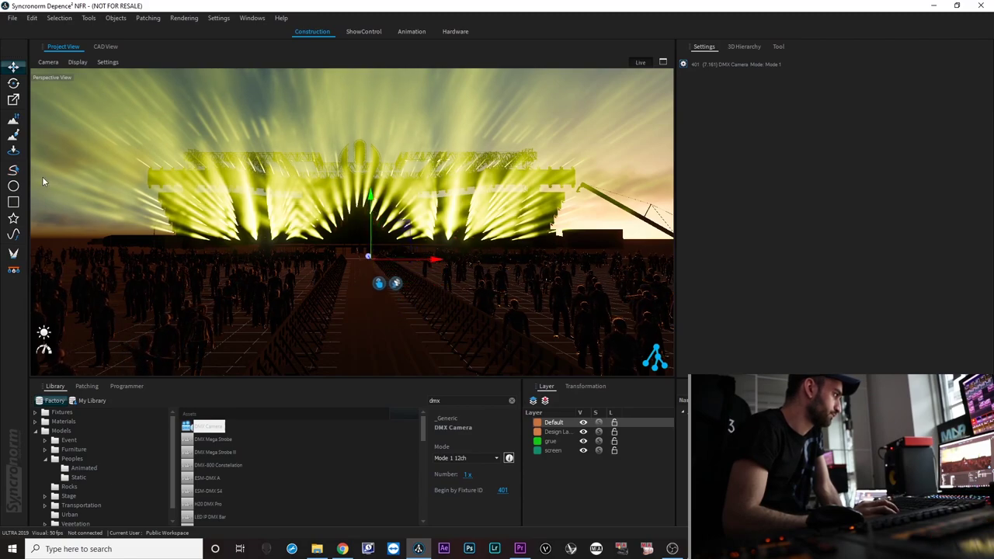
# - Switch the project view's scene camera to the DMX Camera
pyautogui.click(48, 62)
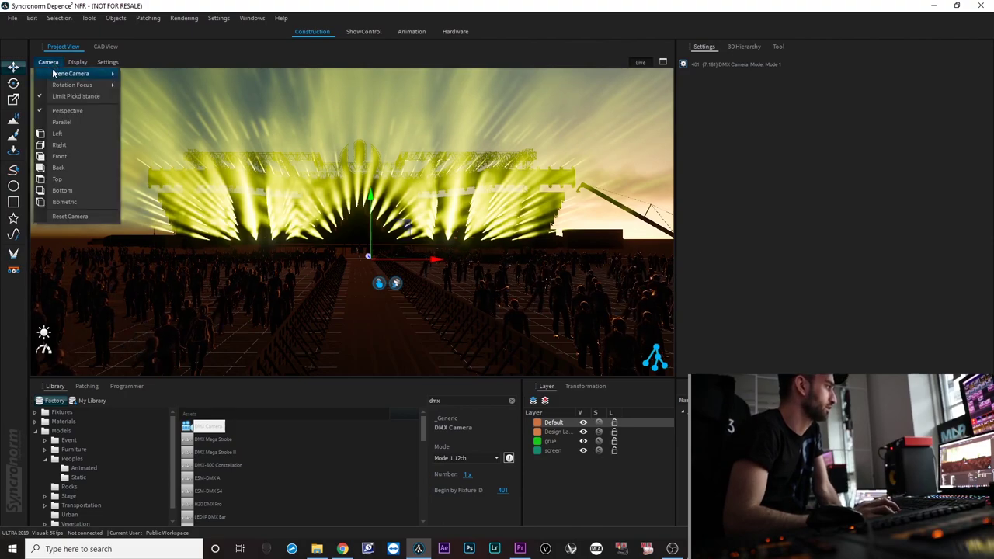
pyautogui.moveTo(56, 73)
pyautogui.click(152, 102)
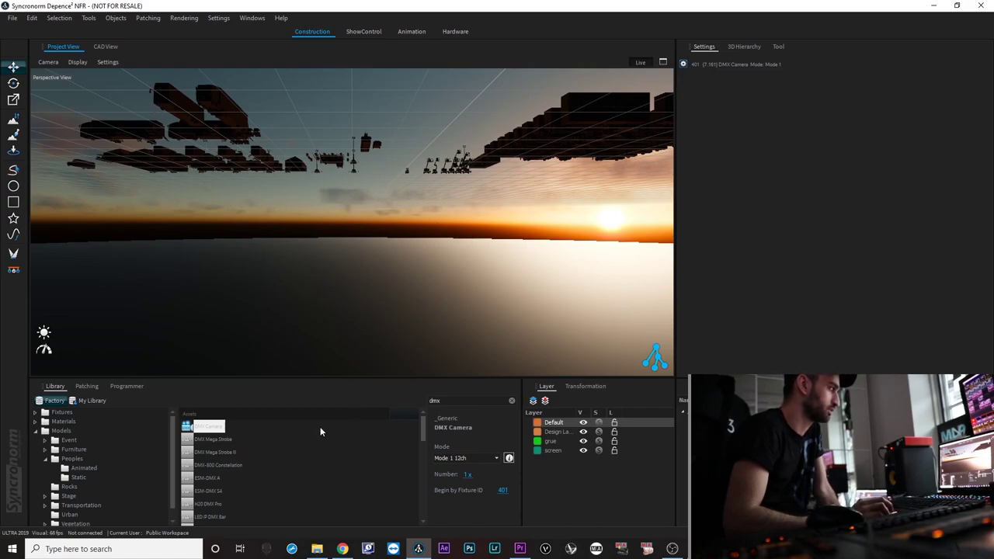
pyautogui.click(80, 390)
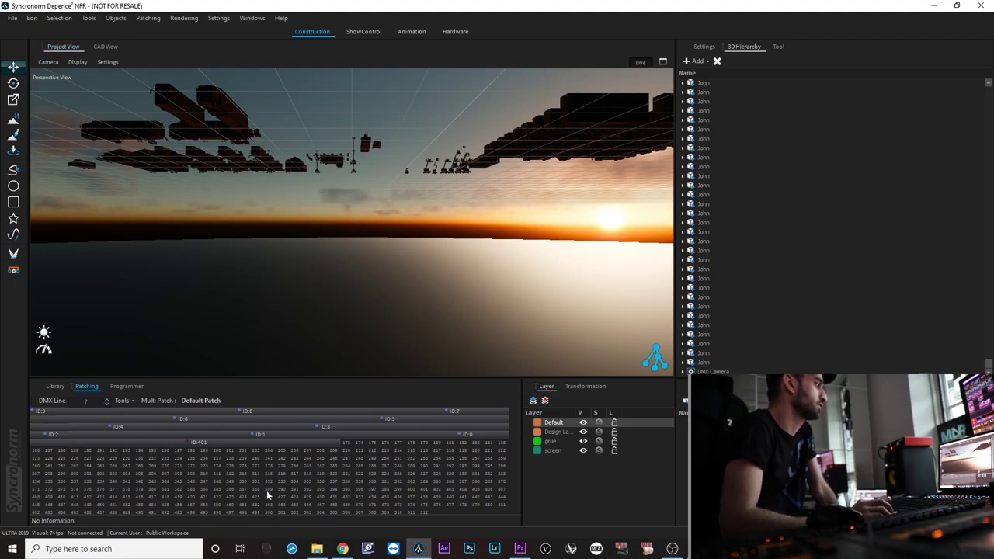
pyautogui.click(733, 371)
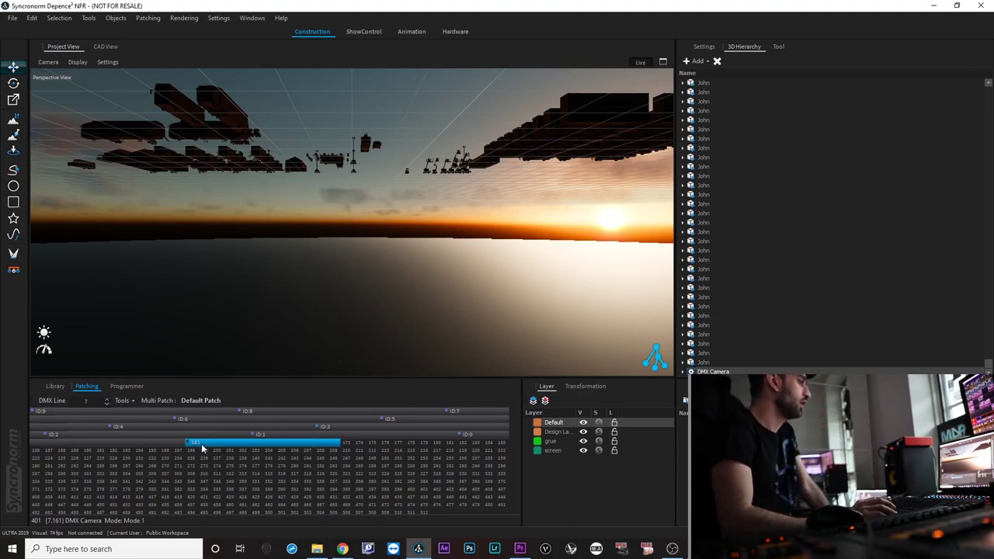
pyautogui.click(388, 273)
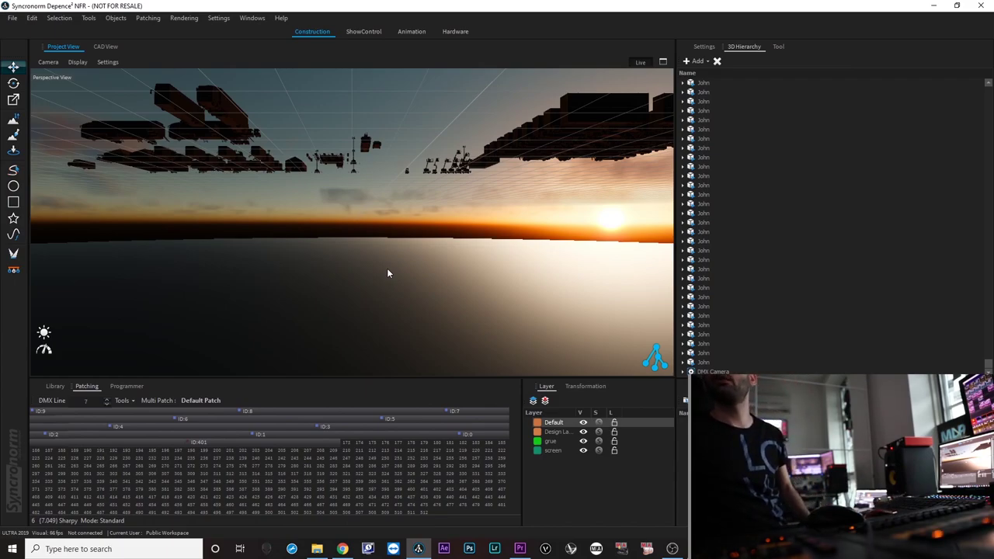
pyautogui.moveTo(388, 272); pyautogui.dragTo(388, 273, button='right')
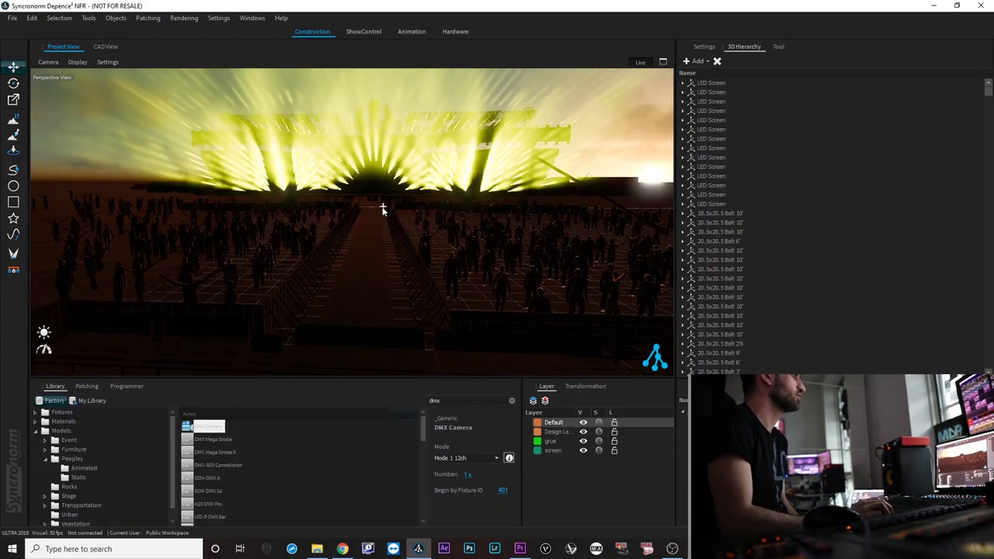
# - Start a new empty project named d2 video
pyautogui.click(16, 21)
pyautogui.click(16, 21)
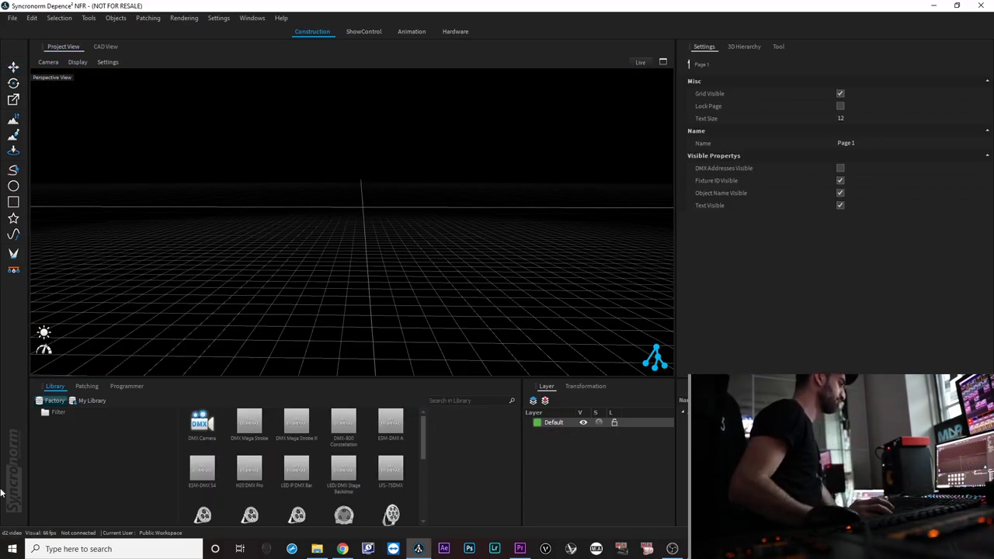
# - Try to find the people models by browsing and searching the factory and personal libraries, and clear the search
pyautogui.click(57, 414)
pyautogui.click(92, 402)
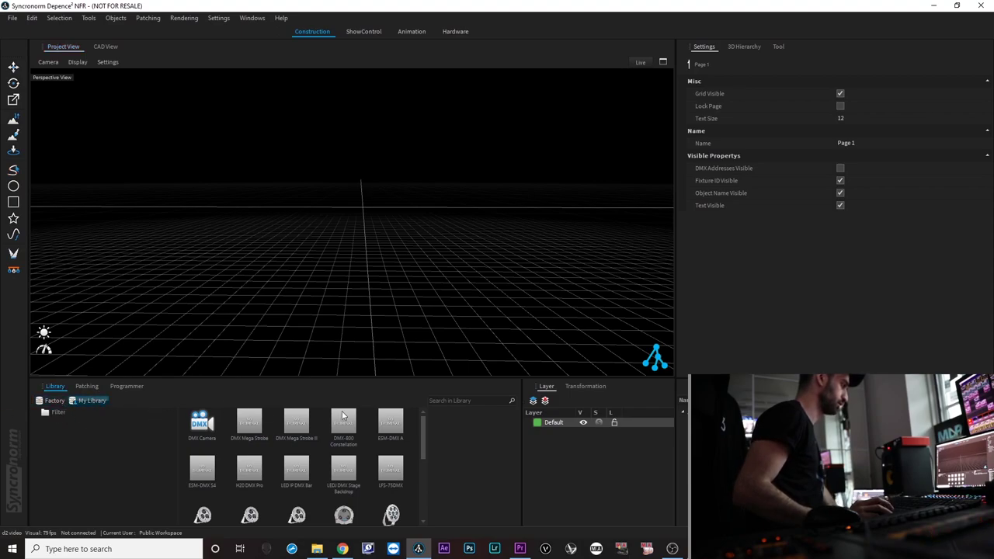
pyautogui.click(446, 402)
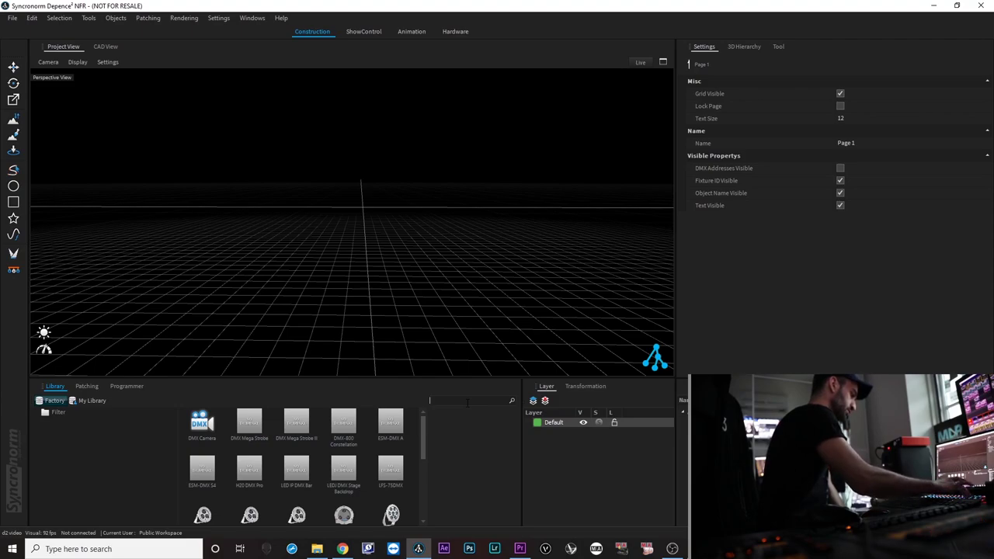
pyautogui.write('pep')
pyautogui.press('BackSpace')
pyautogui.press('BackSpace')
pyautogui.press('BackSpace')
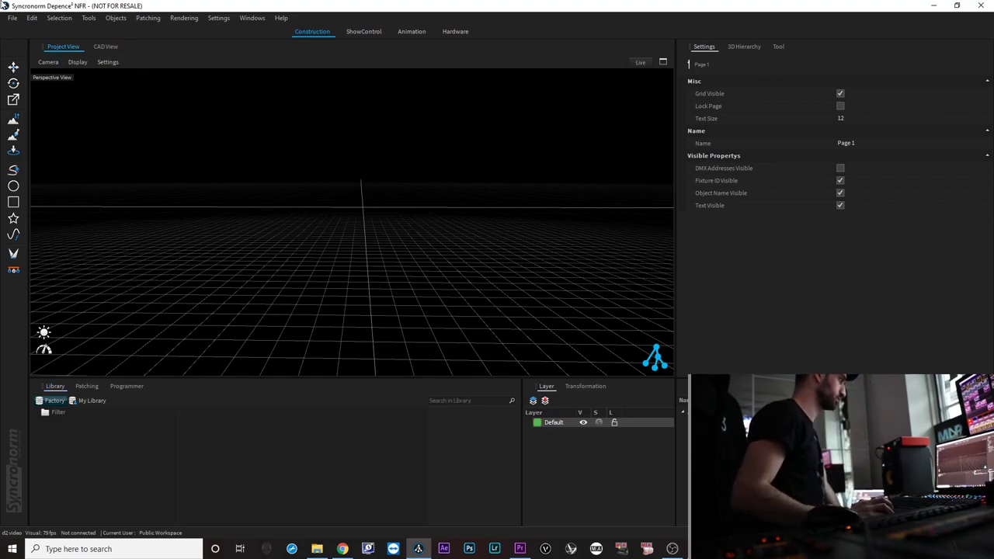
# - Close the program and reopen it with the empty d2 video project
pyautogui.click(879, 49)
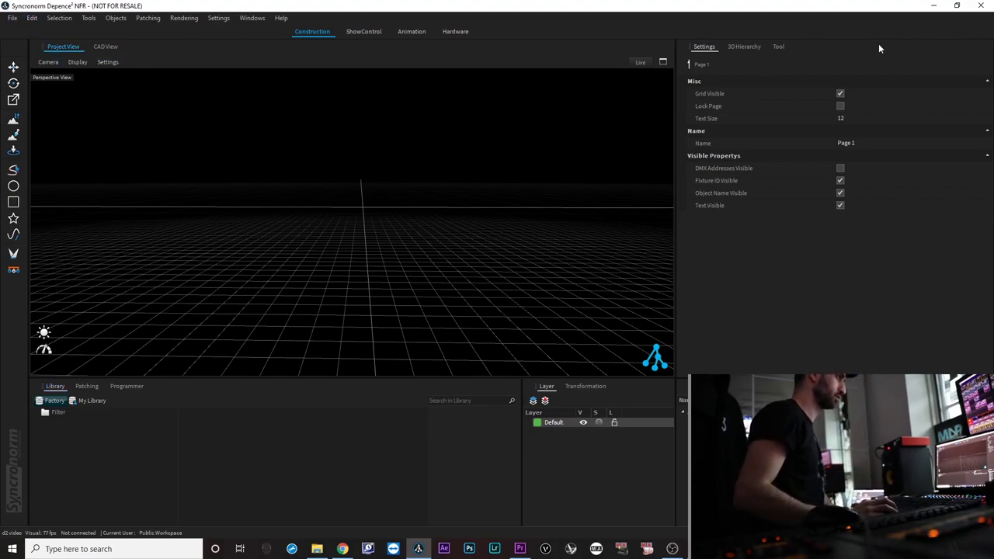
pyautogui.click(981, 6)
pyautogui.click(479, 313)
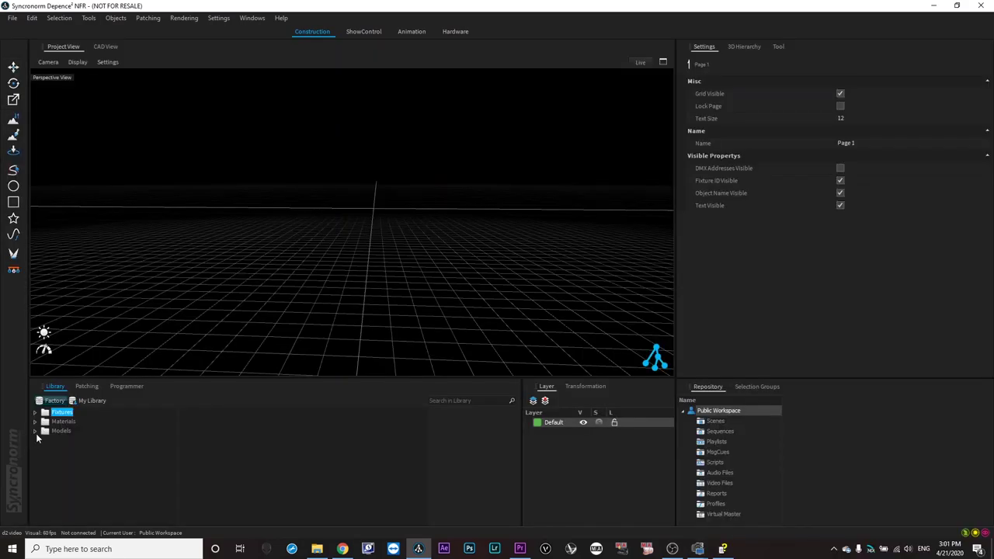
# - Insert the animated Andrea model from the factory people models into the scene and view it from the side
pyautogui.click(35, 431)
pyautogui.click(45, 459)
pyautogui.click(77, 469)
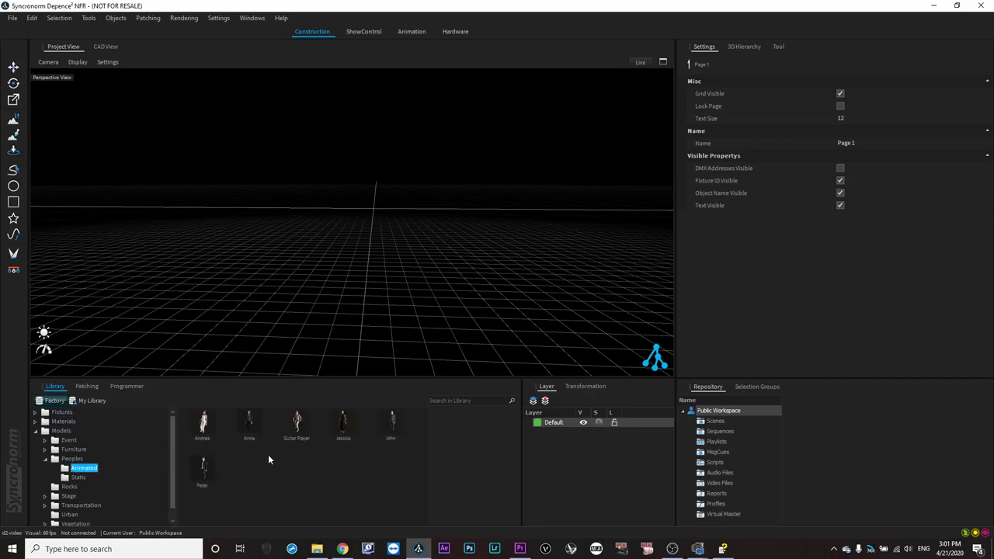
pyautogui.click(209, 424)
pyautogui.moveTo(349, 301)
pyautogui.mouseDown()
pyautogui.moveTo(369, 309)
pyautogui.moveTo(355, 311)
pyautogui.mouseUp()
pyautogui.scroll(3, 362, 309)
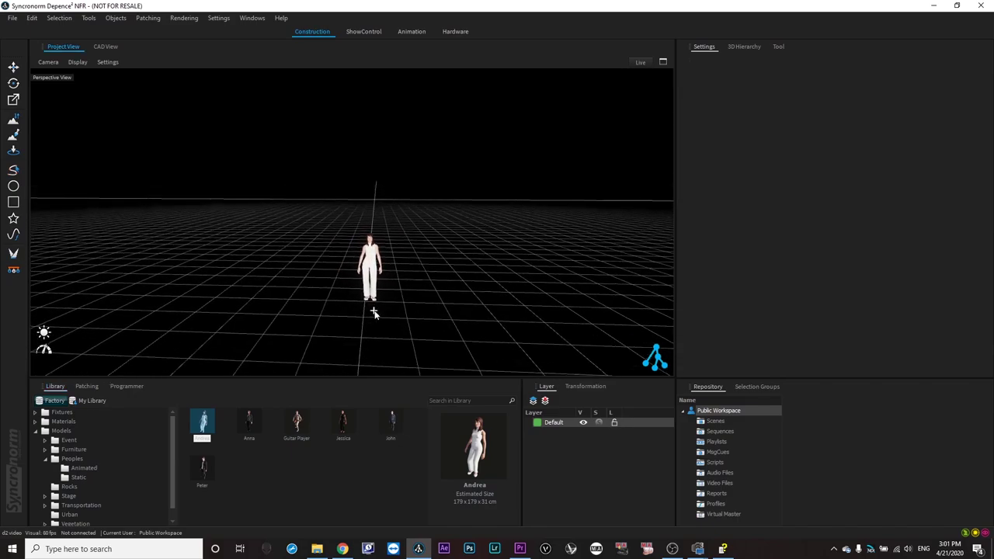
pyautogui.moveTo(378, 306); pyautogui.dragTo(546, 309, button='middle')
pyautogui.moveTo(321, 305); pyautogui.dragTo(526, 264, button='middle')
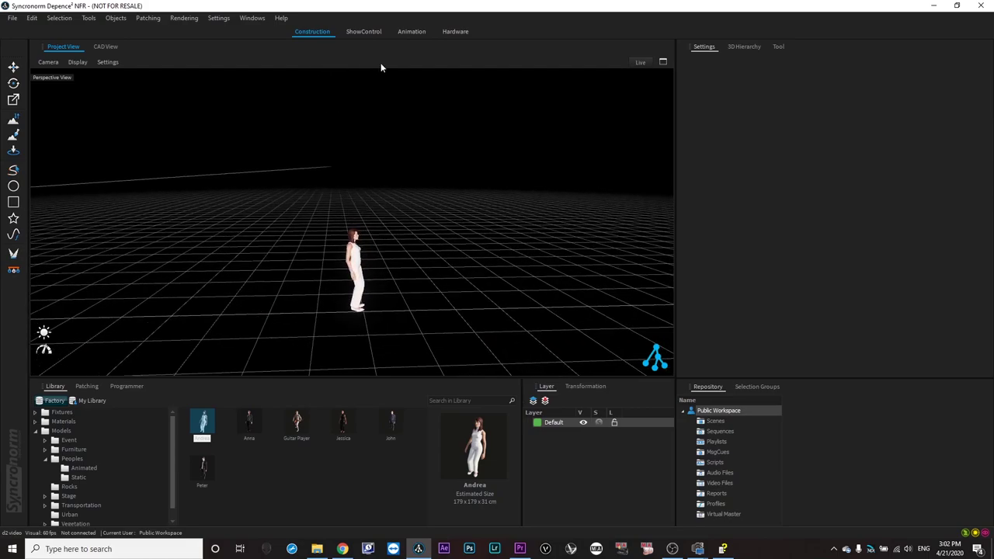
# - Switch to the Animation workspace, select the Andrea model and dock the Repository window beside Selection Groups
pyautogui.click(414, 32)
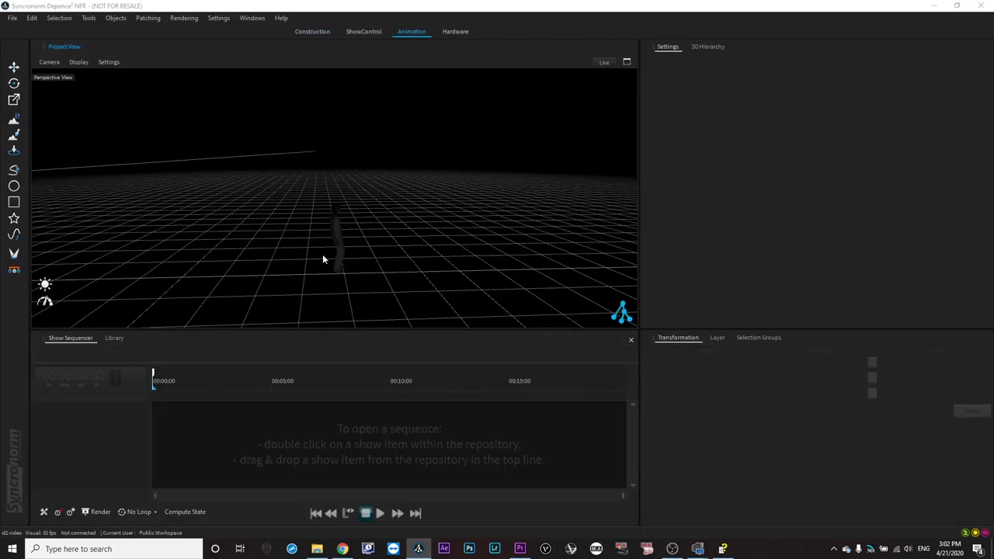
pyautogui.click(337, 243)
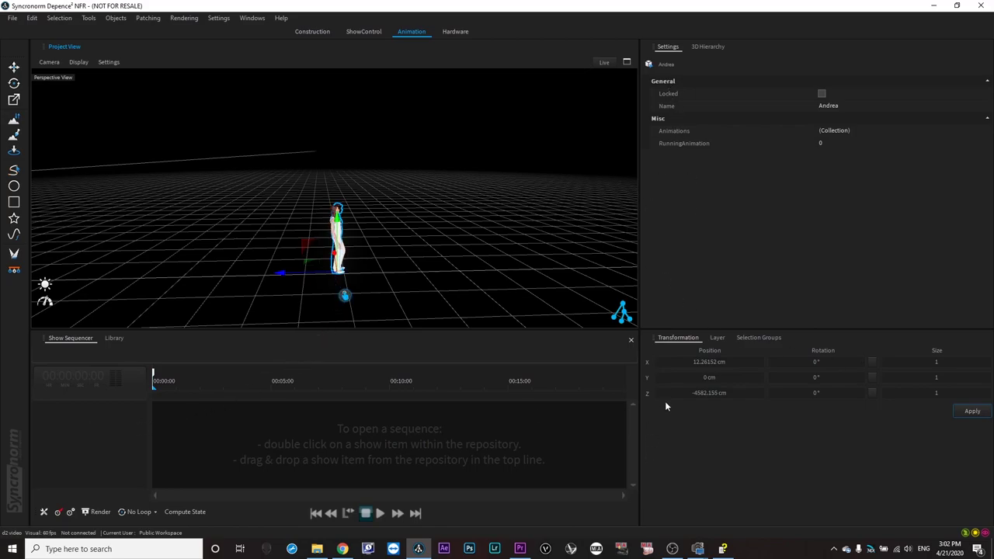
pyautogui.click(727, 338)
pyautogui.click(752, 340)
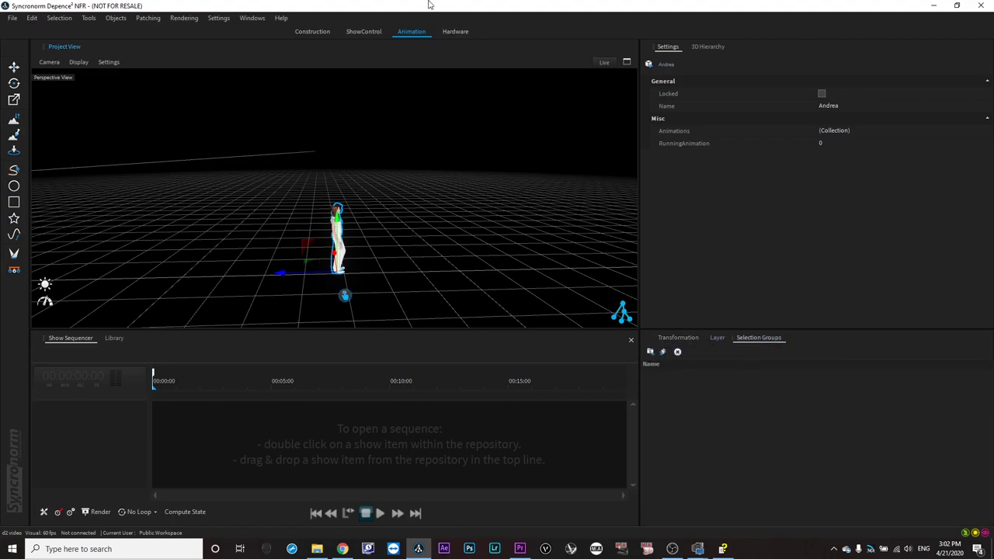
pyautogui.click(253, 18)
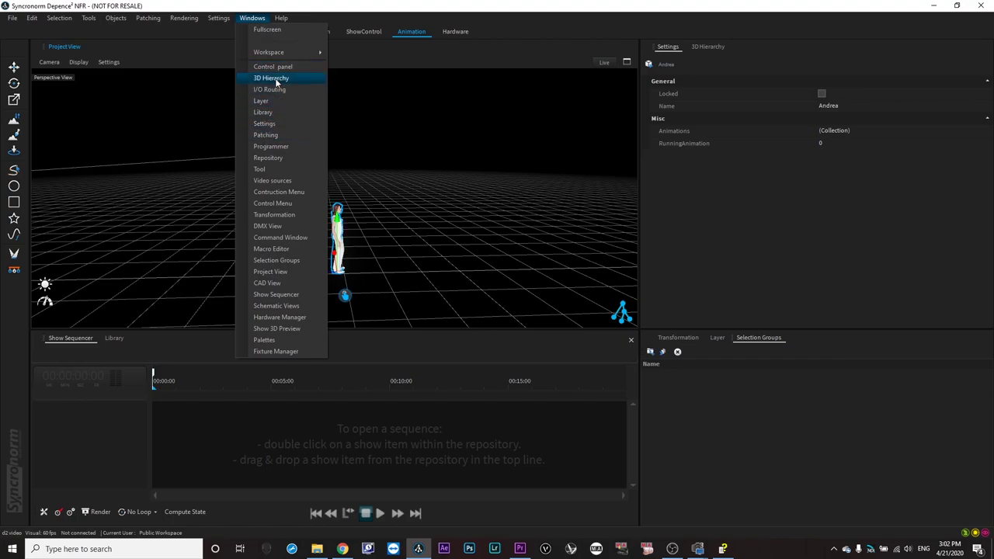
pyautogui.click(267, 158)
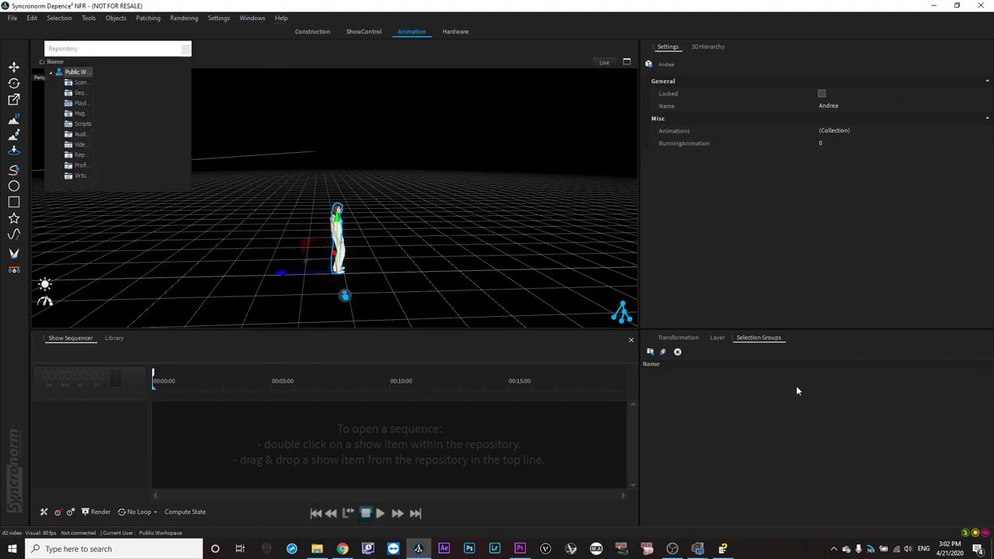
pyautogui.moveTo(111, 54); pyautogui.dragTo(818, 431)
# - Create a new sequence named a in the Repository and open it in the Show Sequencer
pyautogui.click(681, 382)
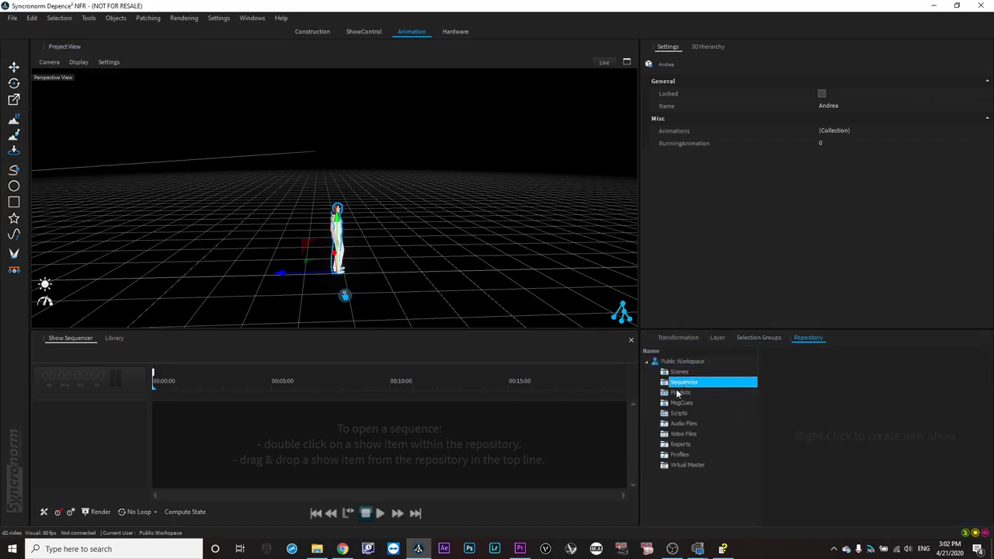
pyautogui.rightClick(781, 383)
pyautogui.click(791, 389)
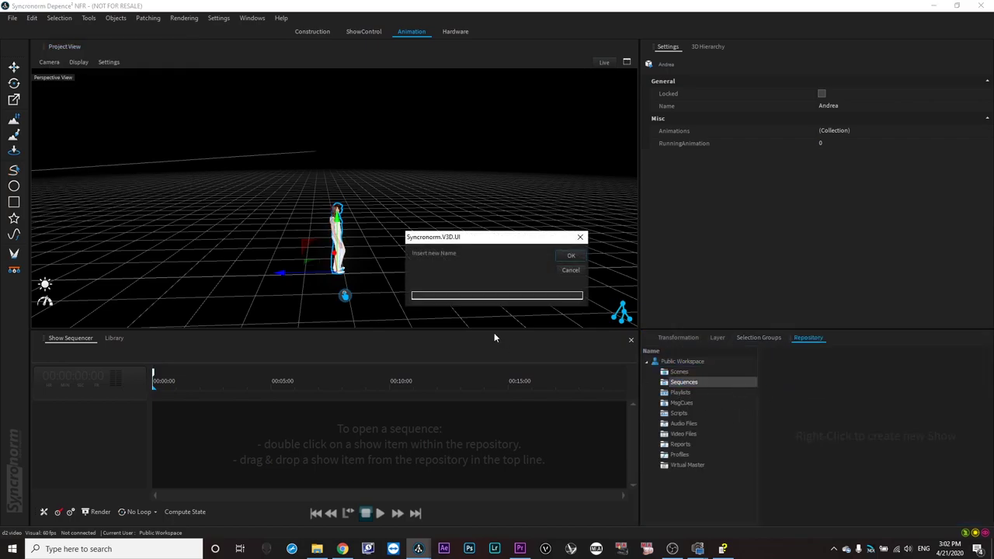
pyautogui.click(581, 259)
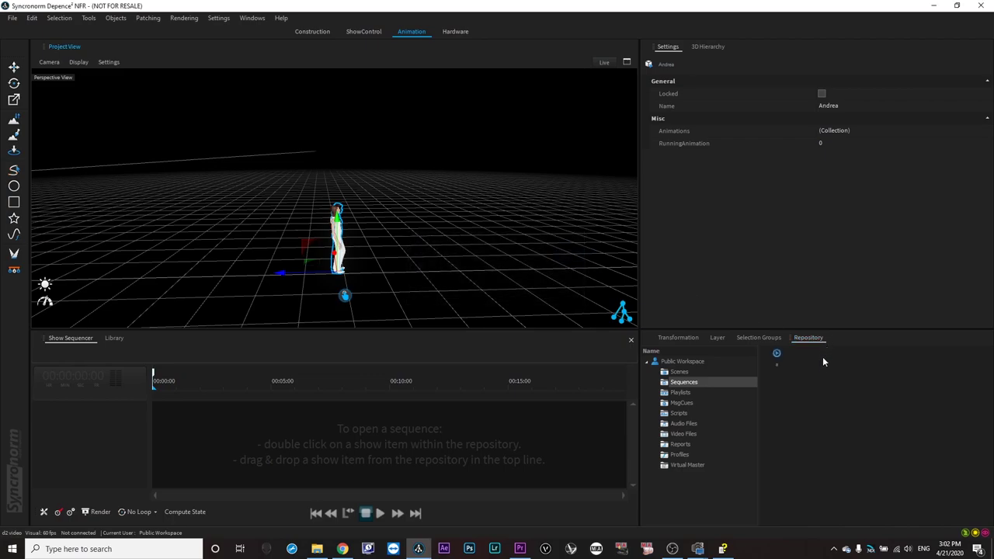
pyautogui.doubleClick(779, 358)
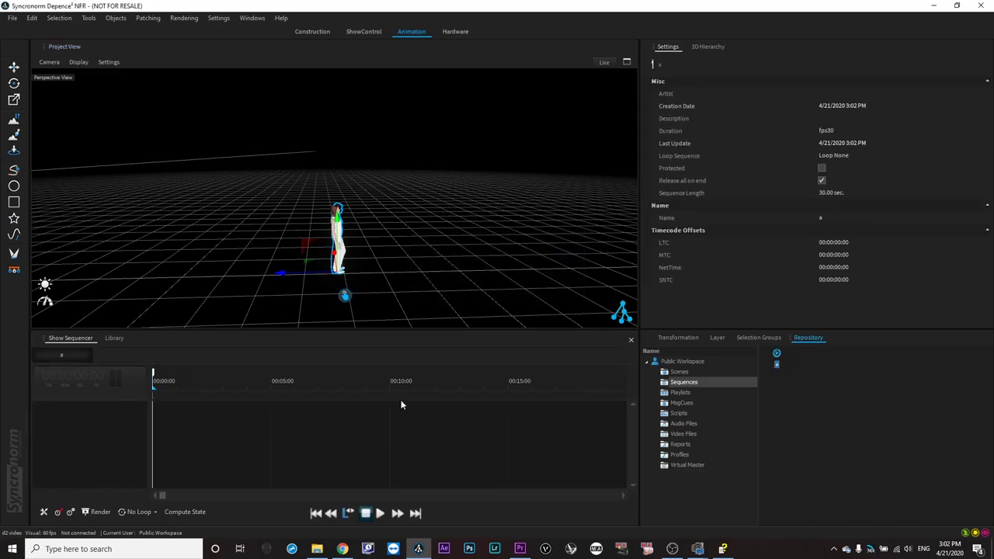
# - Add the Andrea model to the sequence as a track with Position, Rotation and Scale
pyautogui.click(265, 273)
pyautogui.moveTo(86, 418); pyautogui.dragTo(79, 416)
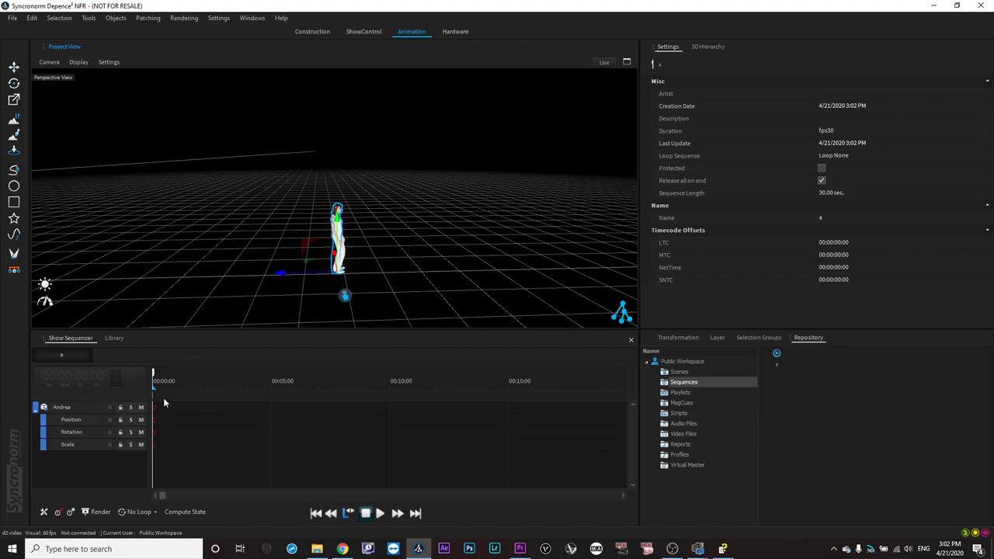
pyautogui.moveTo(160, 386); pyautogui.dragTo(216, 407)
pyautogui.moveTo(559, 405); pyautogui.dragTo(133, 420)
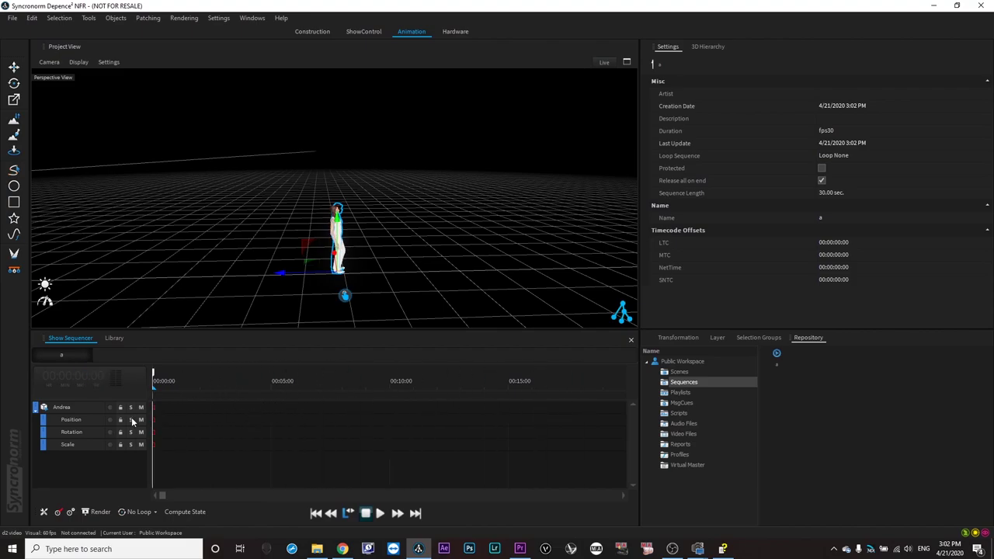
# - Record a Position keyframe at 4:00 with Andrea moved several grid squares along the blue axis
pyautogui.moveTo(221, 380); pyautogui.dragTo(141, 391)
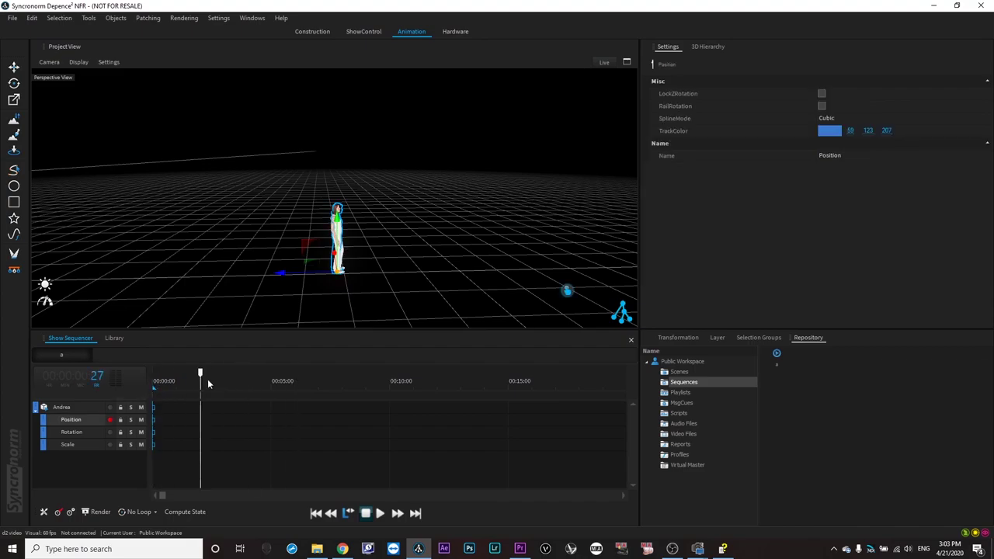
pyautogui.moveTo(208, 380); pyautogui.dragTo(249, 383)
pyautogui.moveTo(282, 273); pyautogui.dragTo(530, 290)
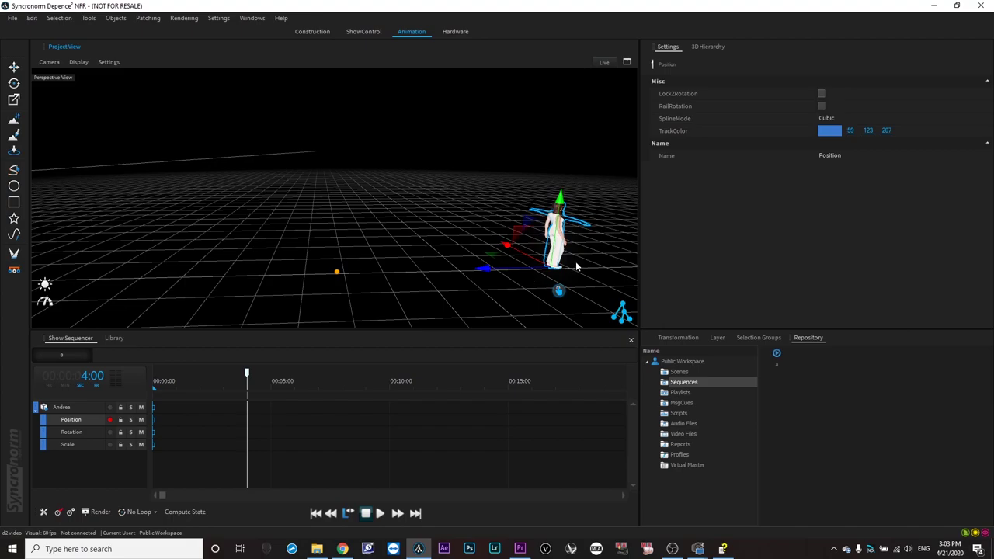
pyautogui.click(110, 420)
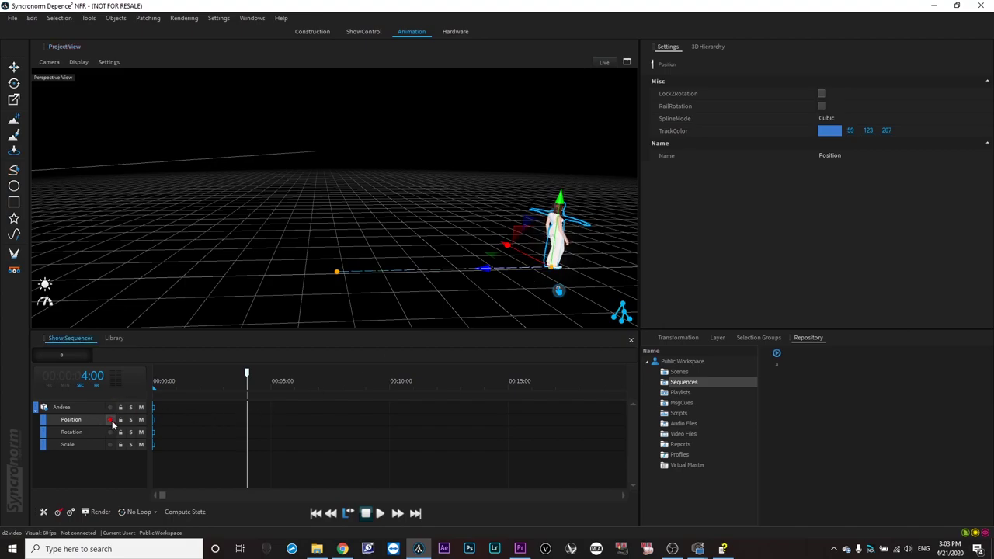
# - Return the playhead to the start of the sequence and set Andrea's RunningAnimation to 3
pyautogui.moveTo(246, 375); pyautogui.dragTo(153, 409)
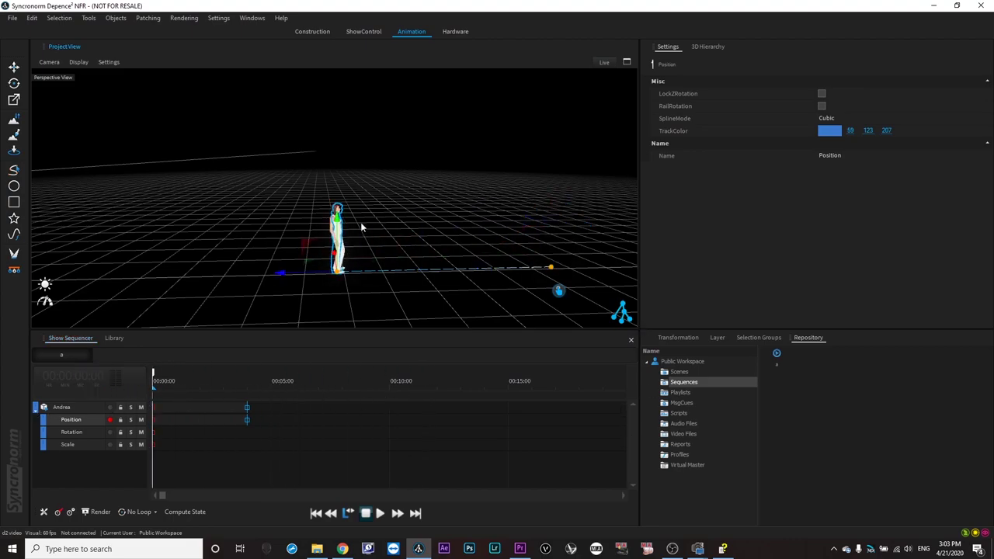
pyautogui.click(707, 47)
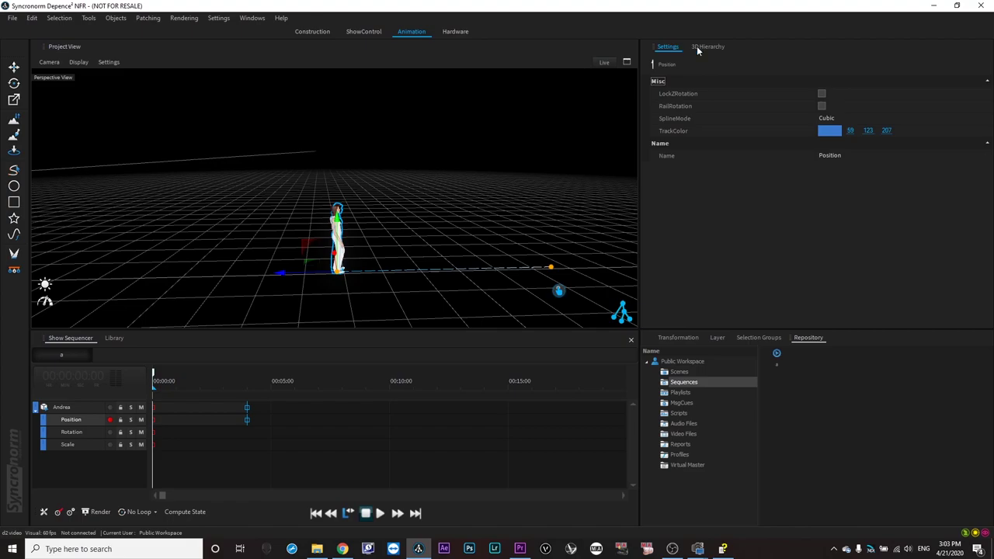
pyautogui.click(668, 83)
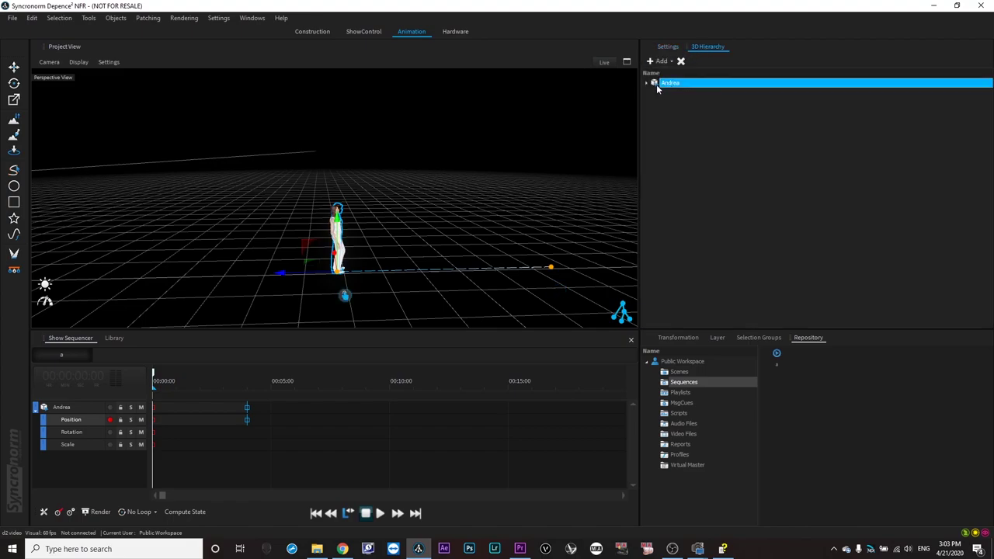
pyautogui.click(668, 47)
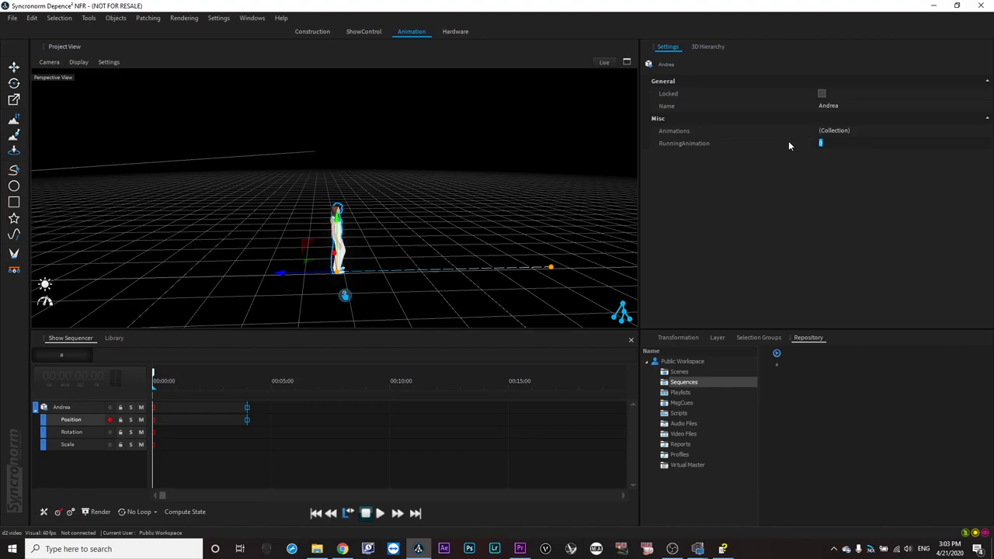
pyautogui.write('1')
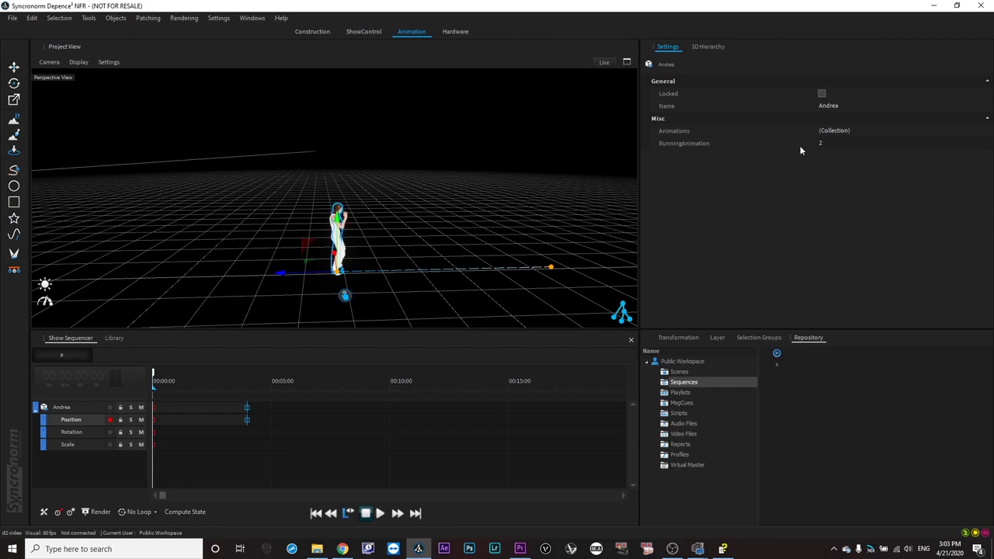
pyautogui.moveTo(831, 143); pyautogui.dragTo(778, 139)
pyautogui.write('3')
pyautogui.click(562, 73)
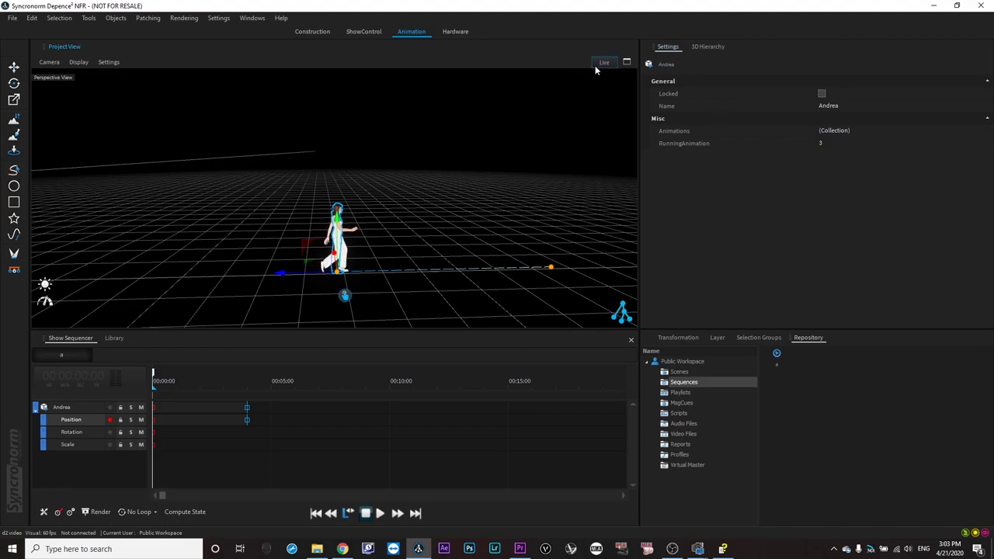
# - Turn on the Live view and play the sequence from the start to examine Andrea's walk
pyautogui.click(596, 63)
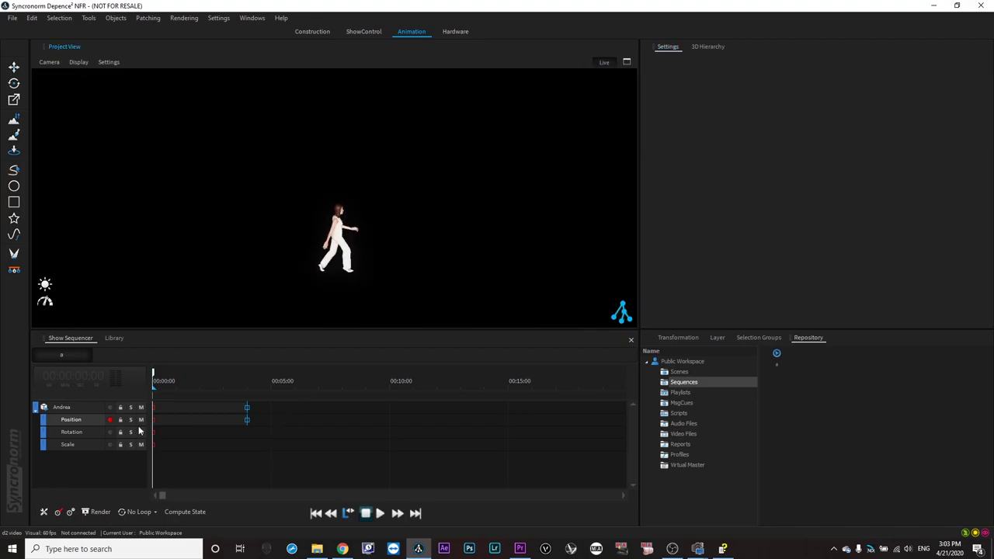
pyautogui.moveTo(156, 379); pyautogui.dragTo(116, 380)
pyautogui.click(380, 513)
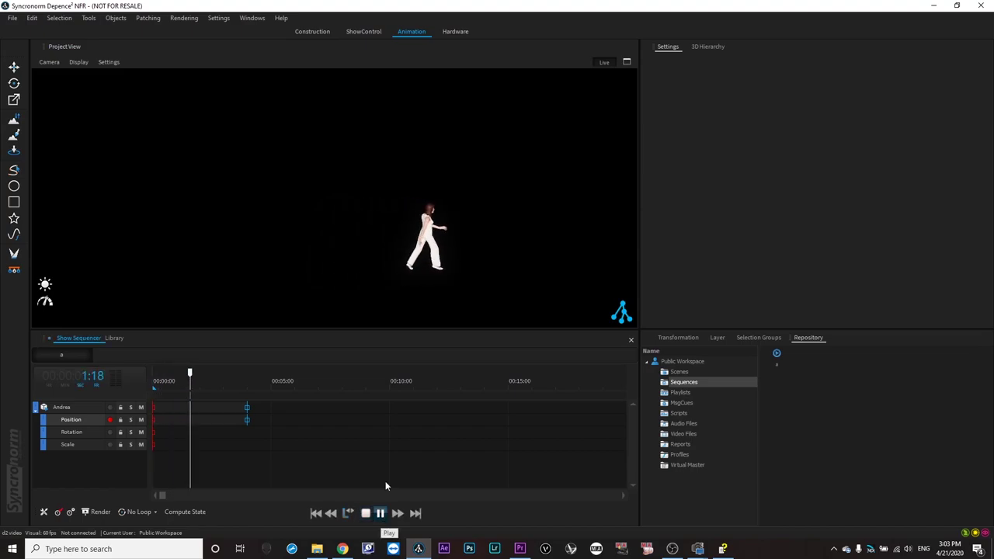
pyautogui.click(468, 284)
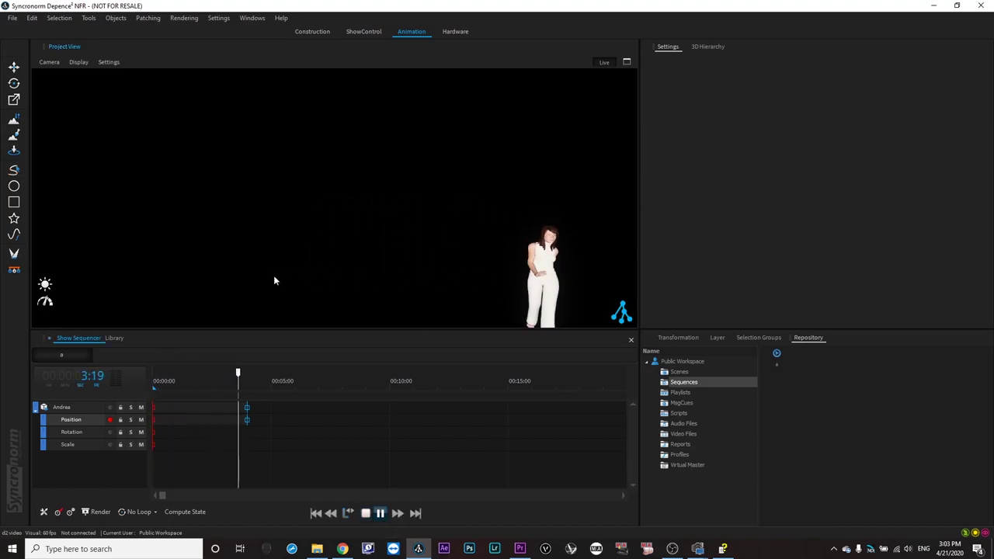
pyautogui.click(414, 266)
pyautogui.scroll(-5, 415, 267)
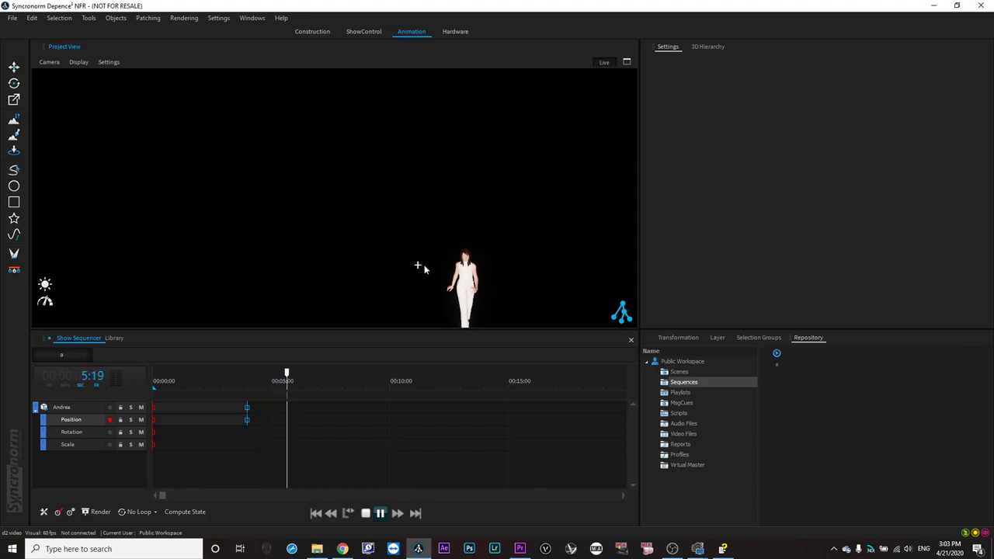
pyautogui.moveTo(502, 304); pyautogui.dragTo(480, 246, button='middle')
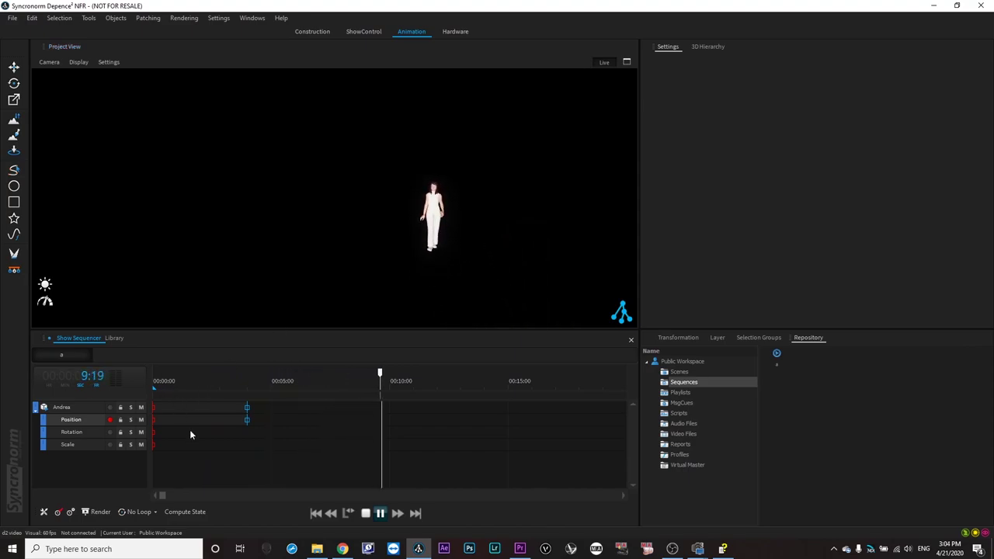
# - Replay the sequence from the start with Live view switched off during playback, and finish with it stopped and rewound
pyautogui.click(380, 513)
pyautogui.click(316, 513)
pyautogui.click(380, 514)
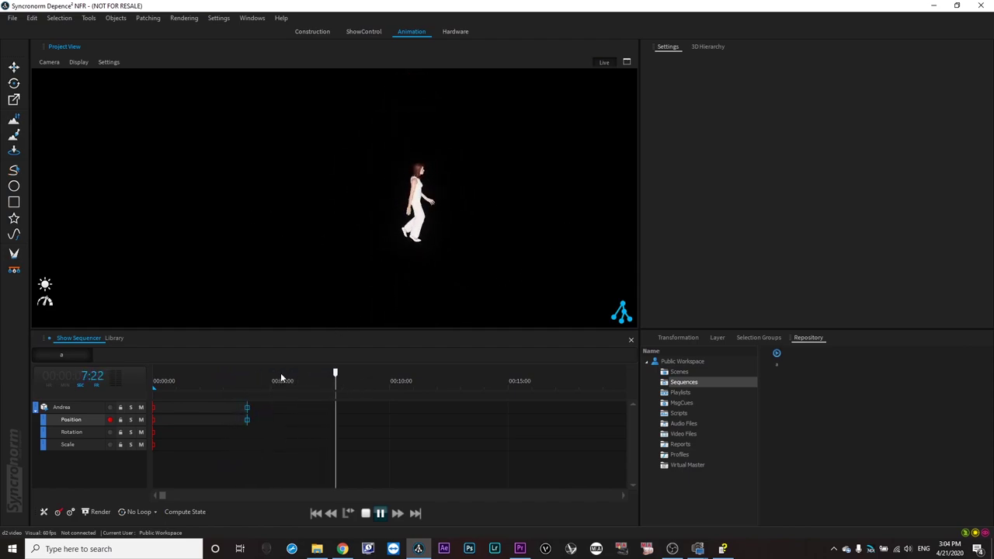
pyautogui.click(599, 63)
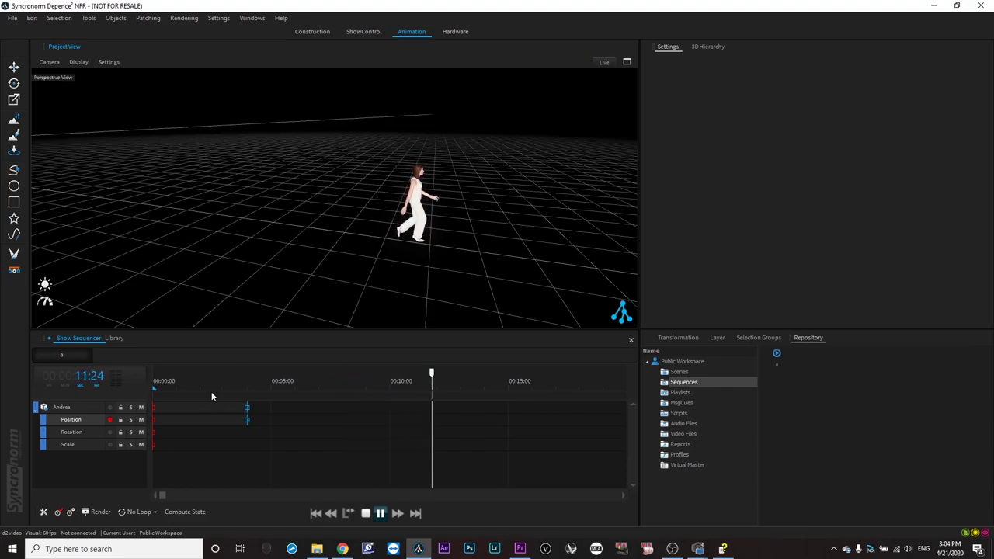
pyautogui.click(366, 513)
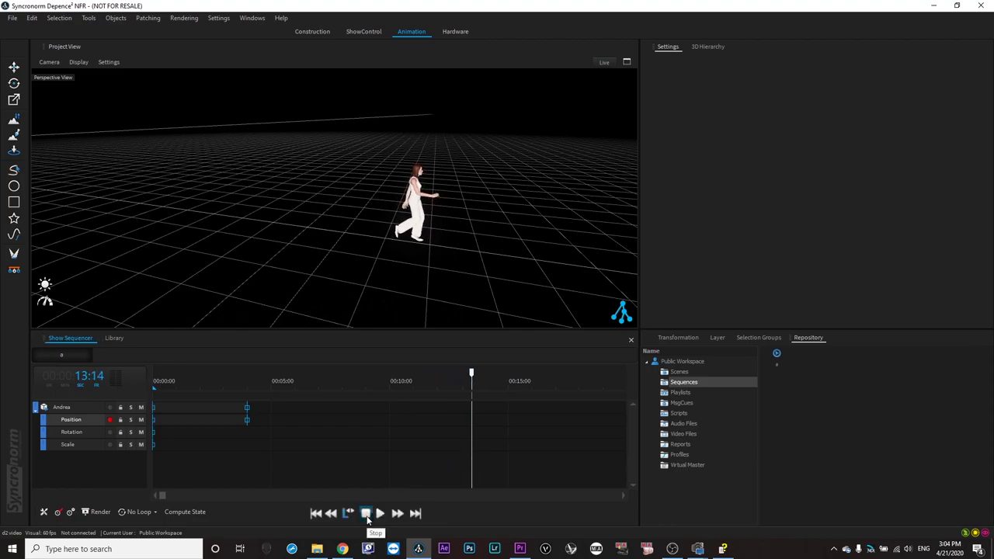
pyautogui.click(316, 514)
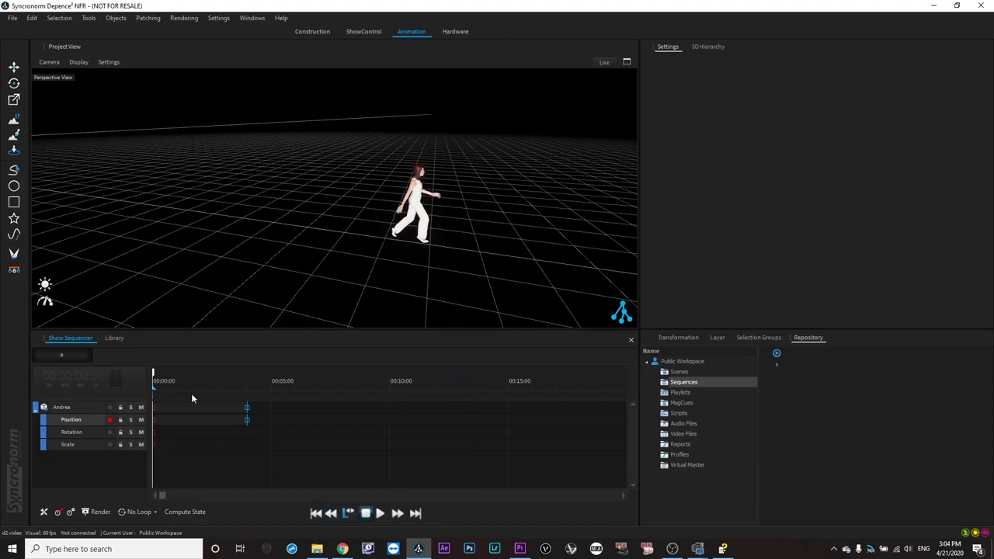
# - Mark a short range on the timeline and scrub the playhead through Andrea's walk to 3:10
pyautogui.moveTo(210, 389); pyautogui.dragTo(267, 374)
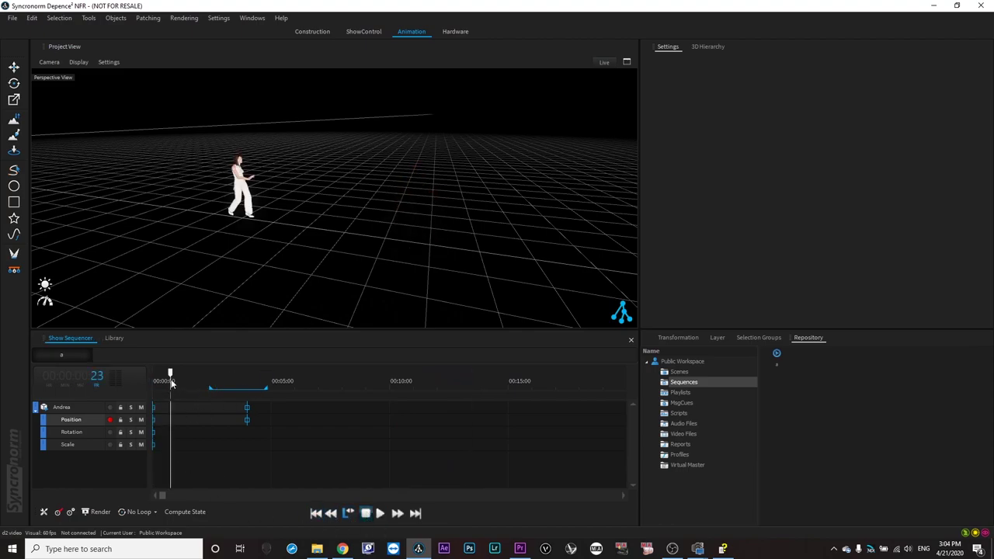
pyautogui.click(217, 375)
pyautogui.moveTo(217, 373); pyautogui.dragTo(231, 375)
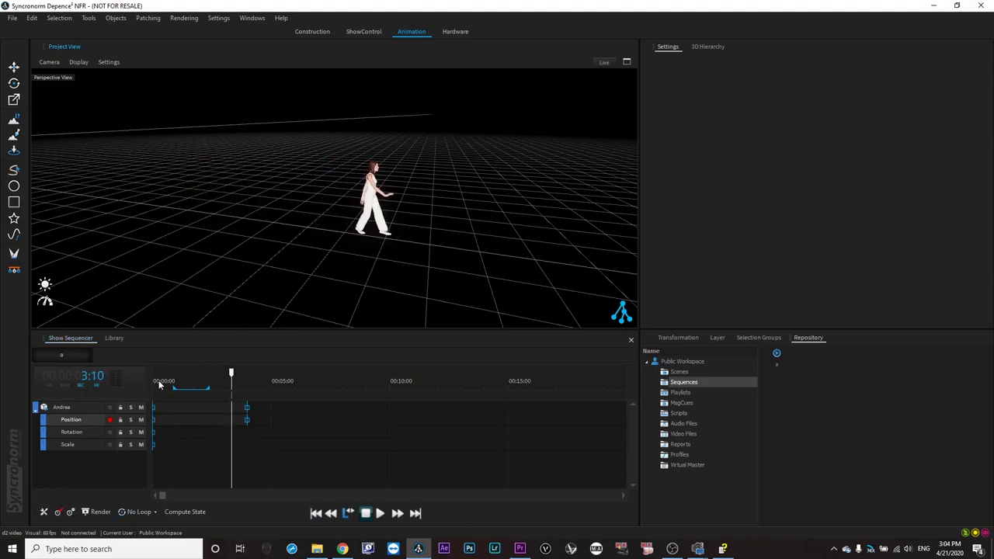
# - Delete the Andrea track from the sequence
pyautogui.click(54, 408)
pyautogui.rightClick(54, 409)
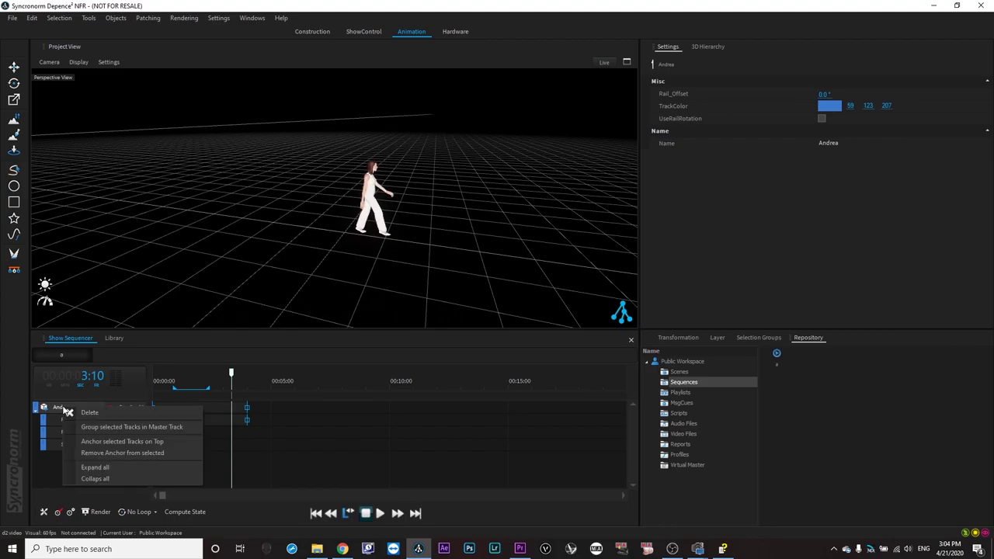
pyautogui.click(93, 411)
pyautogui.click(482, 313)
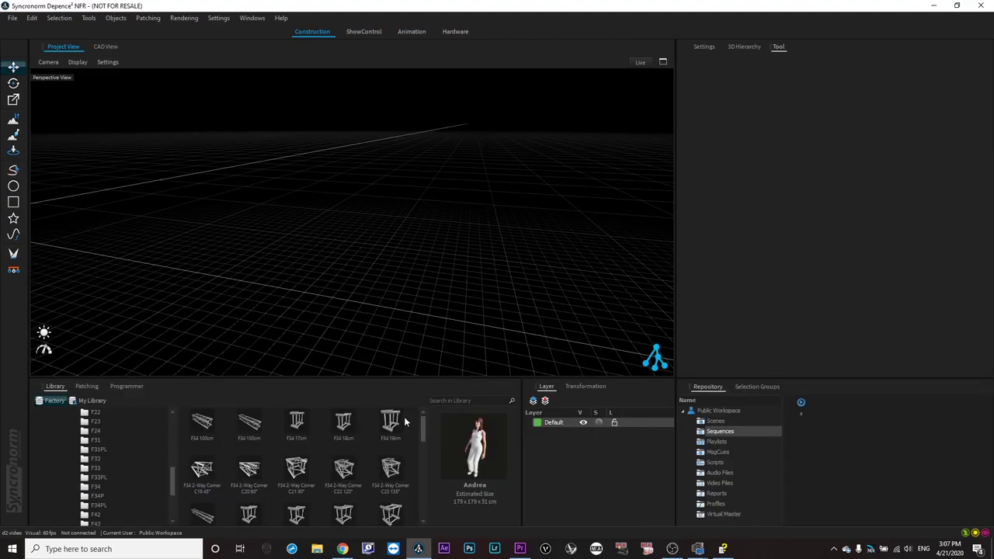
# - Place an F34 150cm truss from the factory library on the floor grid
pyautogui.moveTo(249, 426); pyautogui.dragTo(263, 289)
pyautogui.scroll(8, 230, 292)
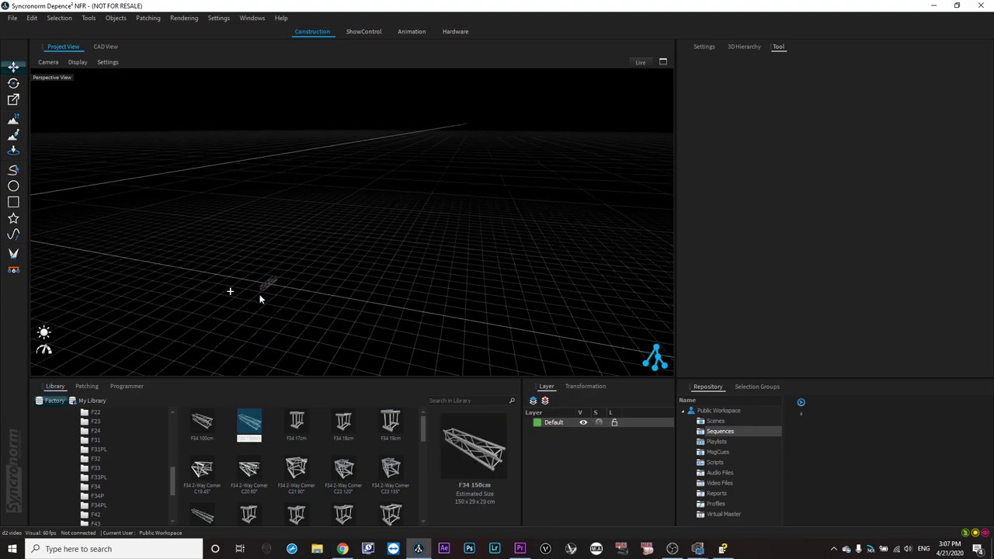
pyautogui.moveTo(279, 321); pyautogui.dragTo(335, 362, button='middle')
# - Place a Move Motor in Mode 16-Bit 2ch from the generic Machinery fixtures at the middle of the truss
pyautogui.click(36, 418)
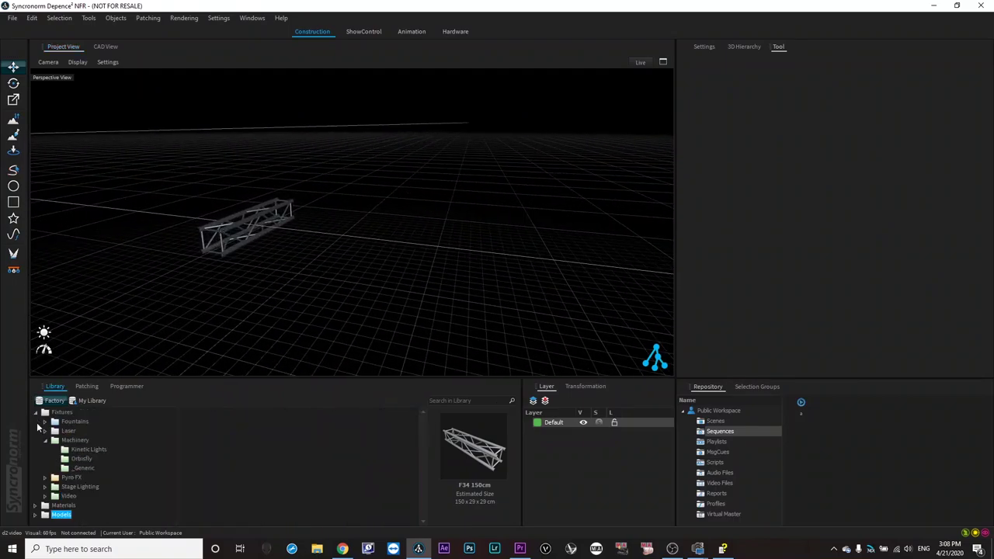
pyautogui.click(81, 468)
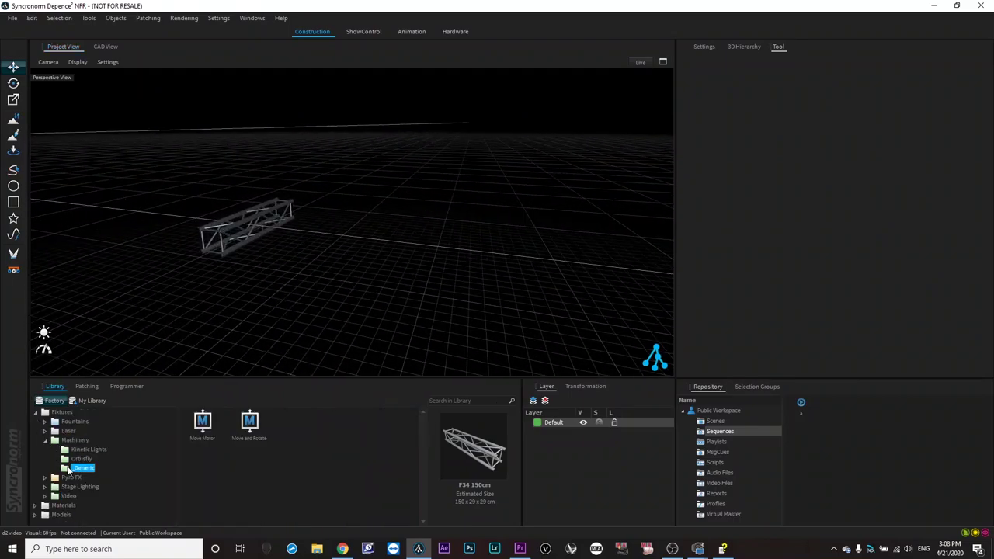
pyautogui.click(203, 425)
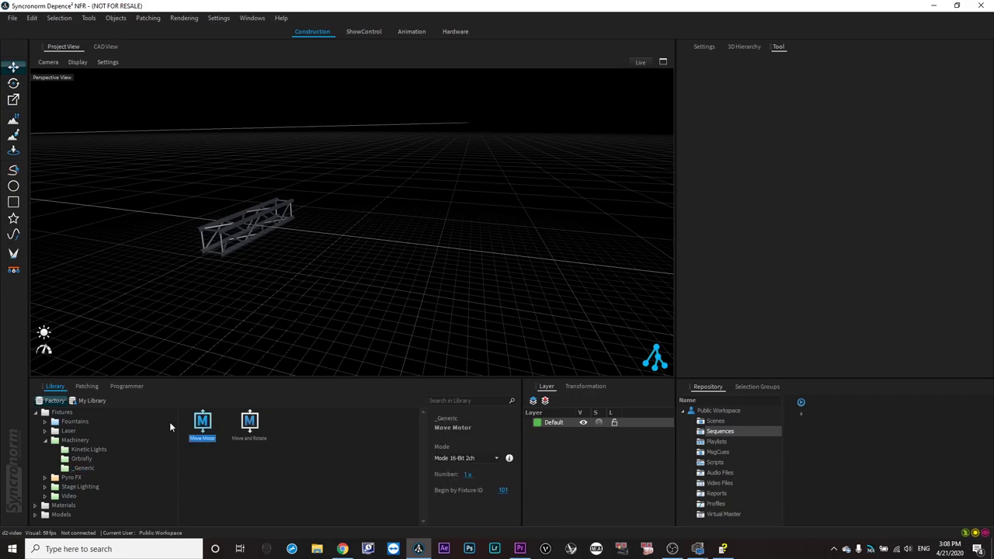
pyautogui.click(228, 475)
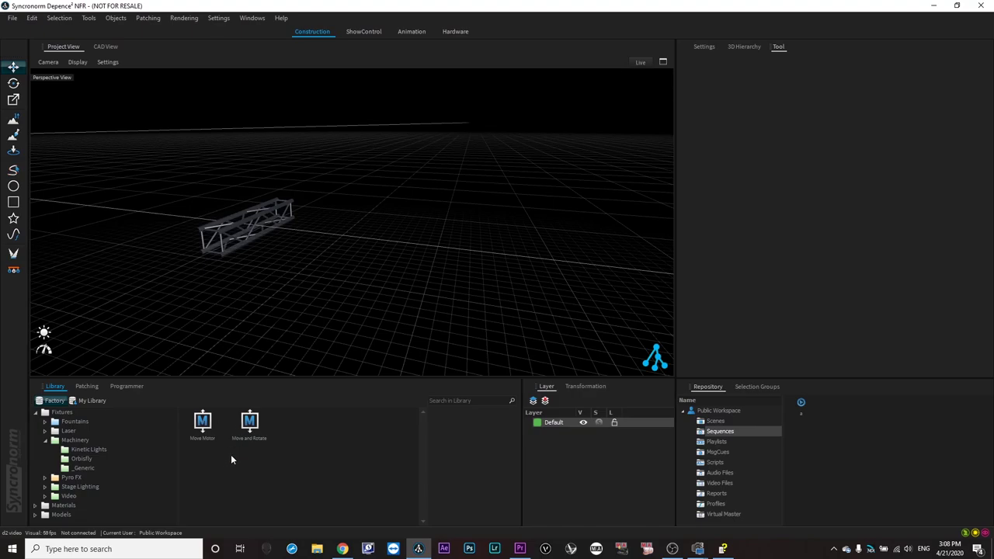
pyautogui.click(199, 423)
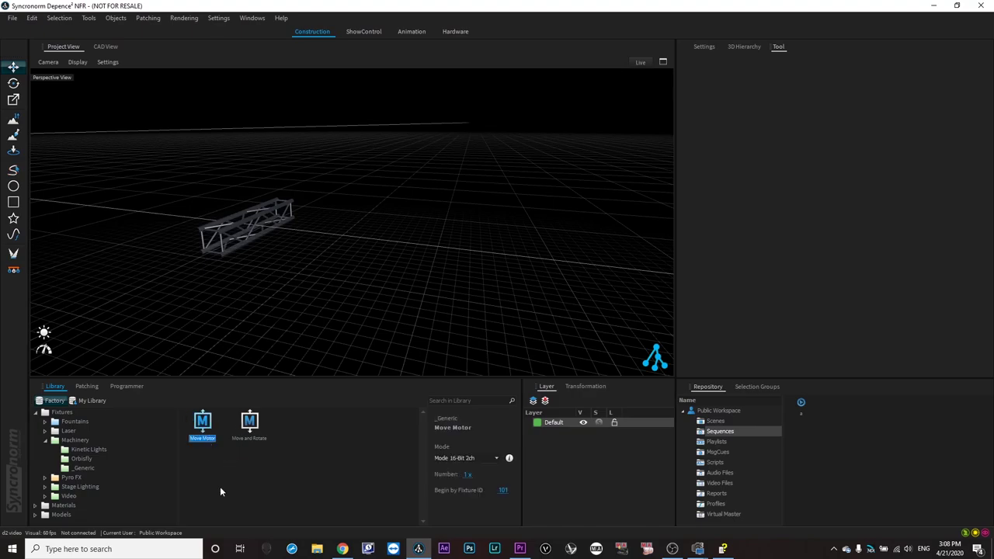
pyautogui.moveTo(200, 423); pyautogui.dragTo(254, 216)
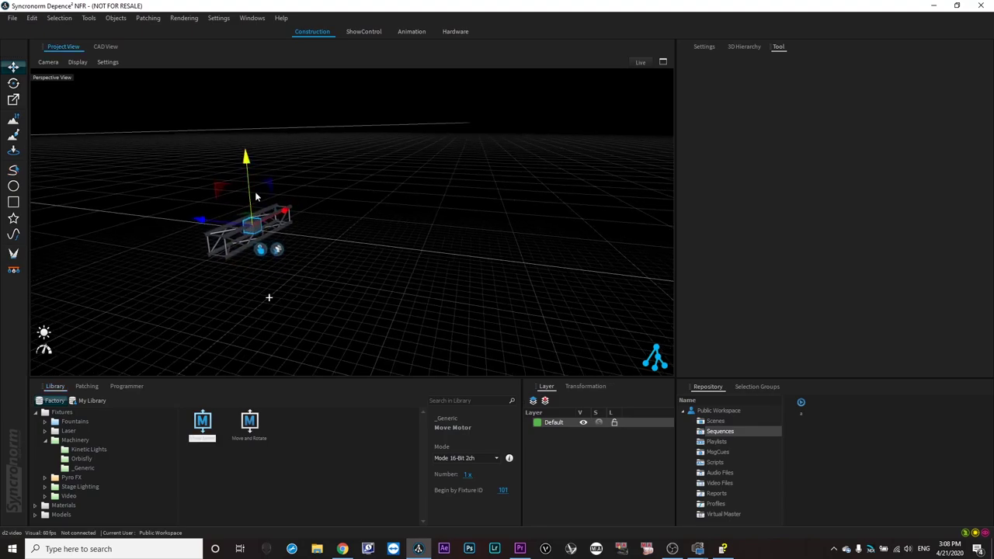
# - Raise the Move Motor vertically so it hangs well above the truss
pyautogui.moveTo(246, 160); pyautogui.dragTo(234, 8)
pyautogui.moveTo(297, 220); pyautogui.dragTo(317, 331, button='middle')
pyautogui.moveTo(255, 123); pyautogui.dragTo(256, 115)
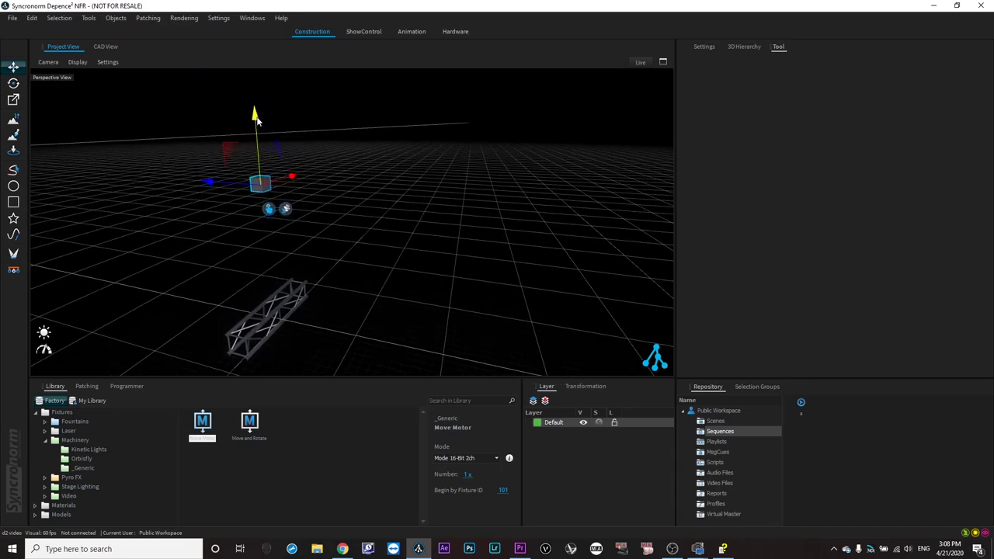
pyautogui.click(255, 116)
# - Nest the Truss Group under the MoveMotor node of the Move Motor in the 3D Hierarchy
pyautogui.click(742, 48)
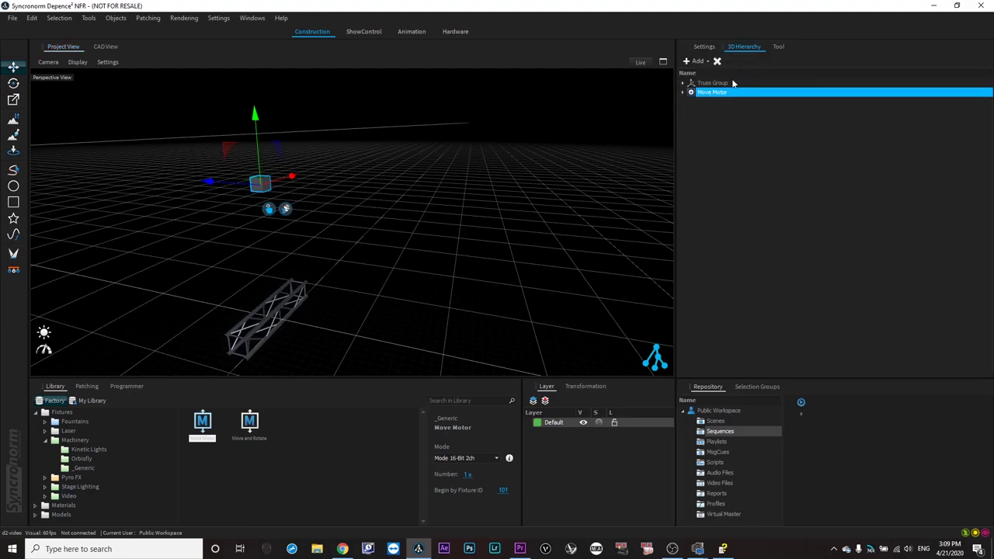
pyautogui.click(692, 113)
pyautogui.click(704, 84)
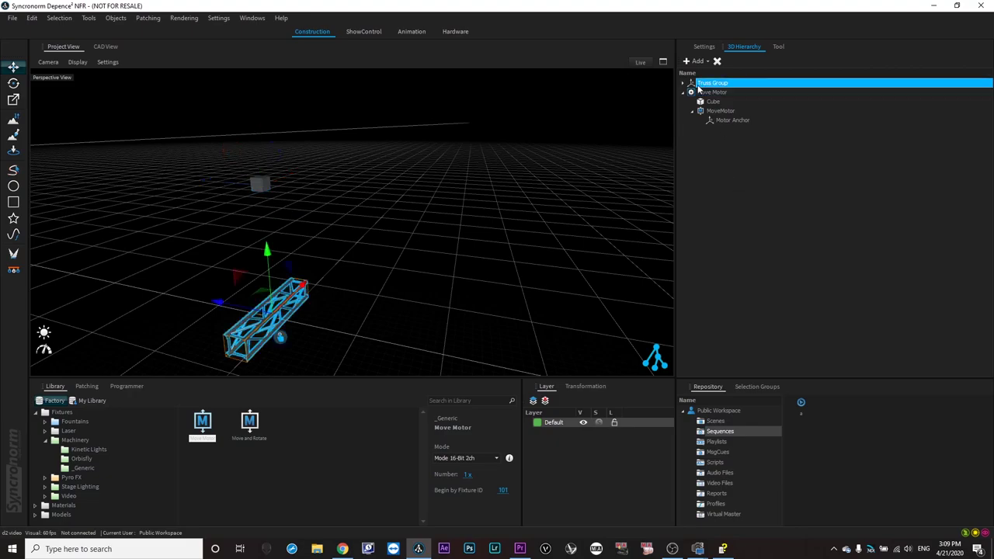
pyautogui.moveTo(696, 87); pyautogui.dragTo(724, 127)
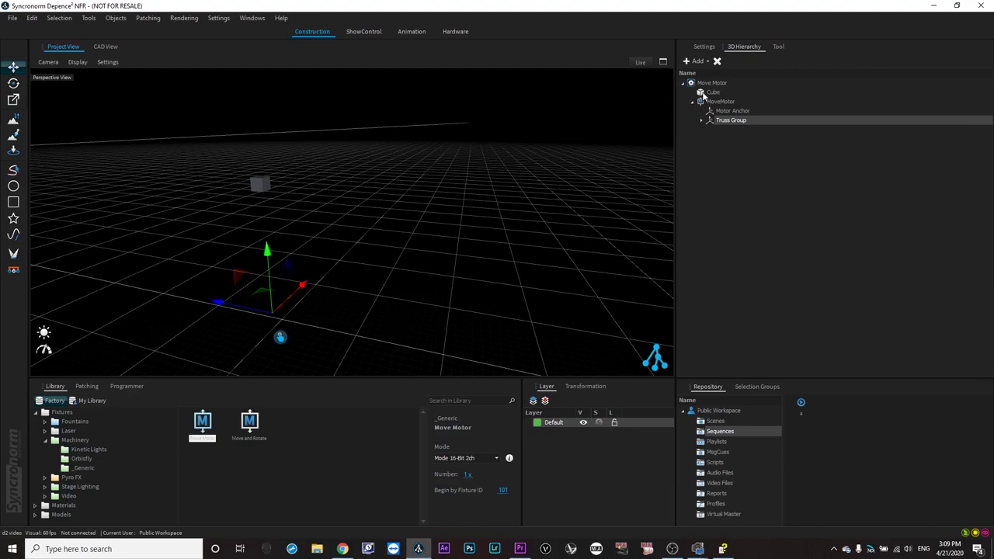
# - Select the Move Motor and drive the attached truss by adjusting the motor's Position value in the Programmer
pyautogui.click(708, 83)
pyautogui.scroll(-8, 272, 303)
pyautogui.moveTo(280, 303); pyautogui.dragTo(435, 299, button='middle')
pyautogui.click(485, 141)
pyautogui.click(484, 140)
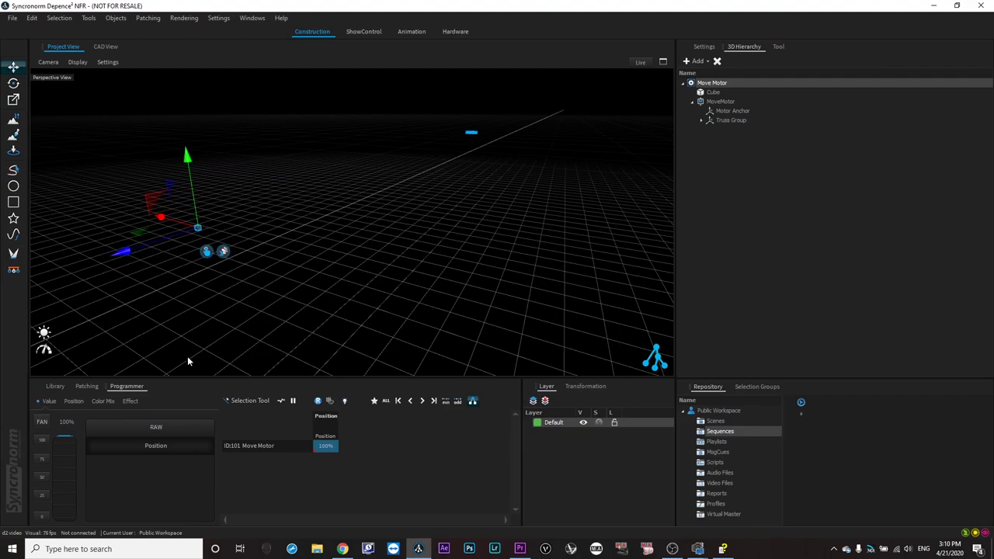
pyautogui.scroll(8, 471, 142)
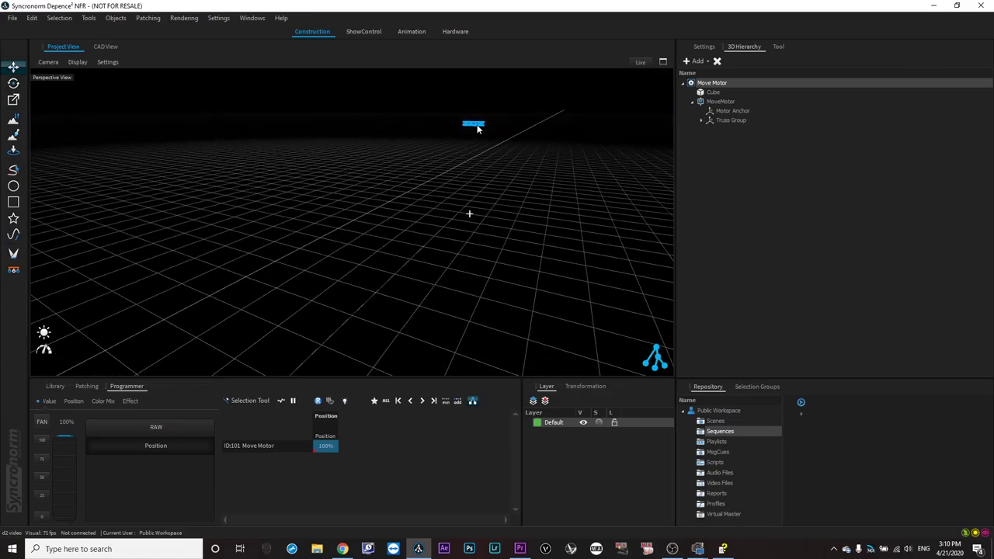
pyautogui.scroll(-10, 482, 100)
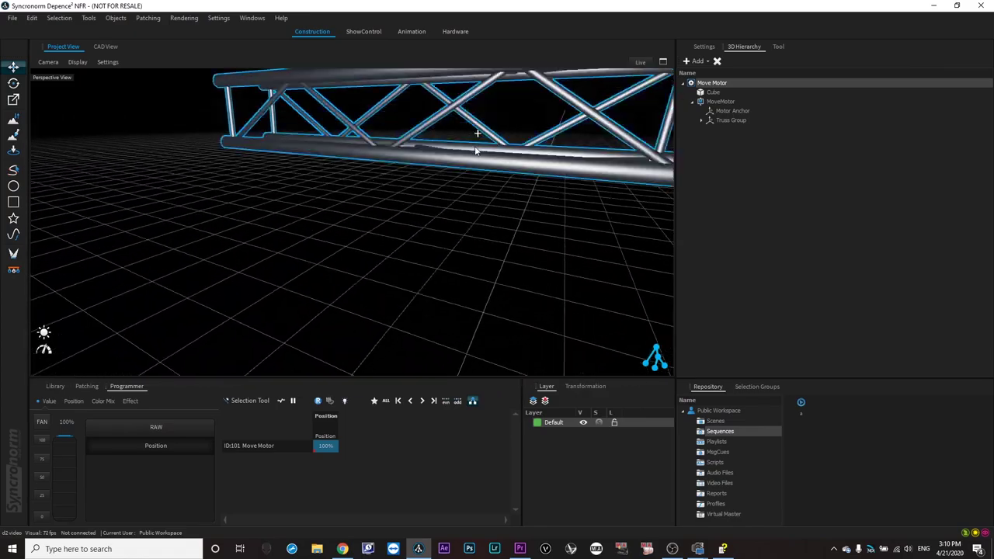
pyautogui.scroll(10, 470, 144)
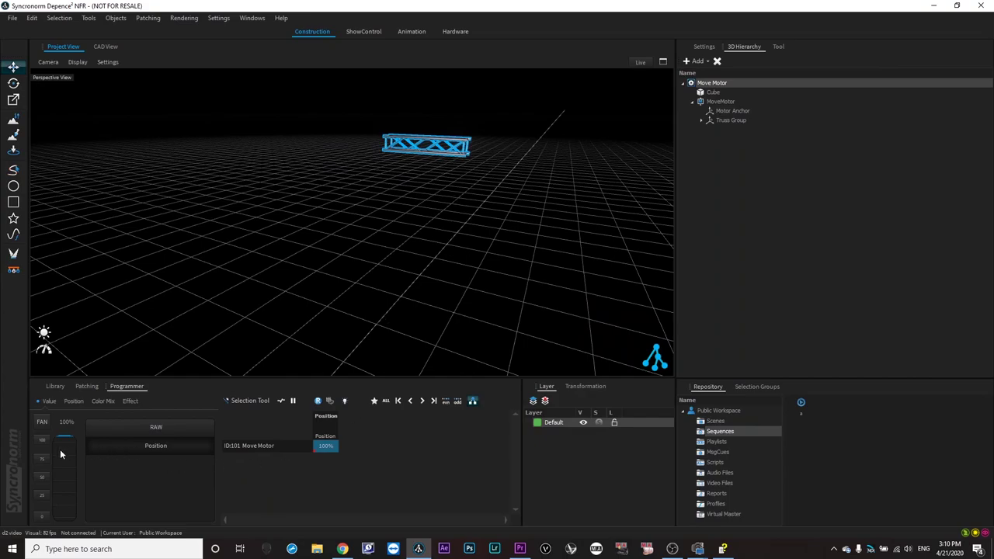
pyautogui.moveTo(66, 459); pyautogui.dragTo(57, 516)
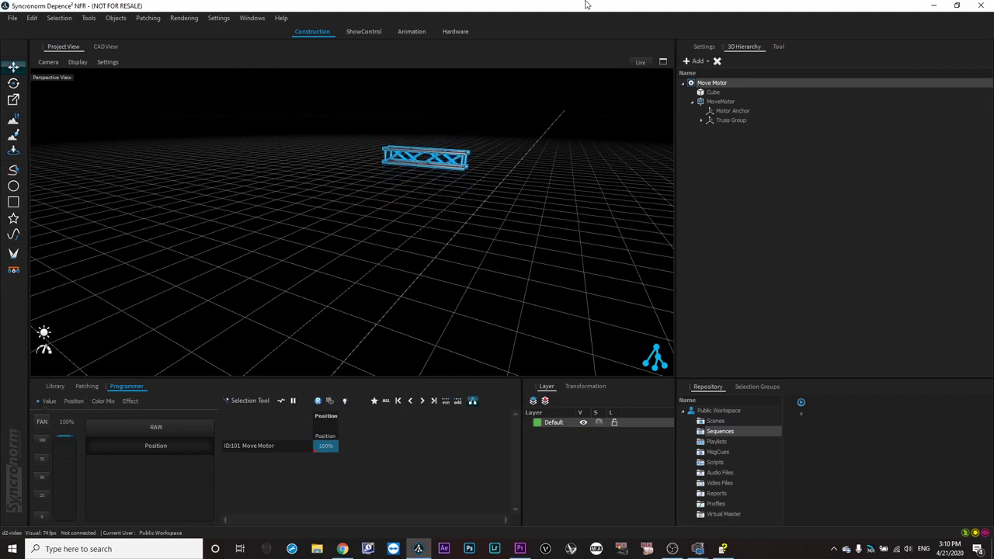
# - Look up the Move and Rotate fixture in the generic Machinery fixtures of the library
pyautogui.click(89, 388)
pyautogui.click(56, 387)
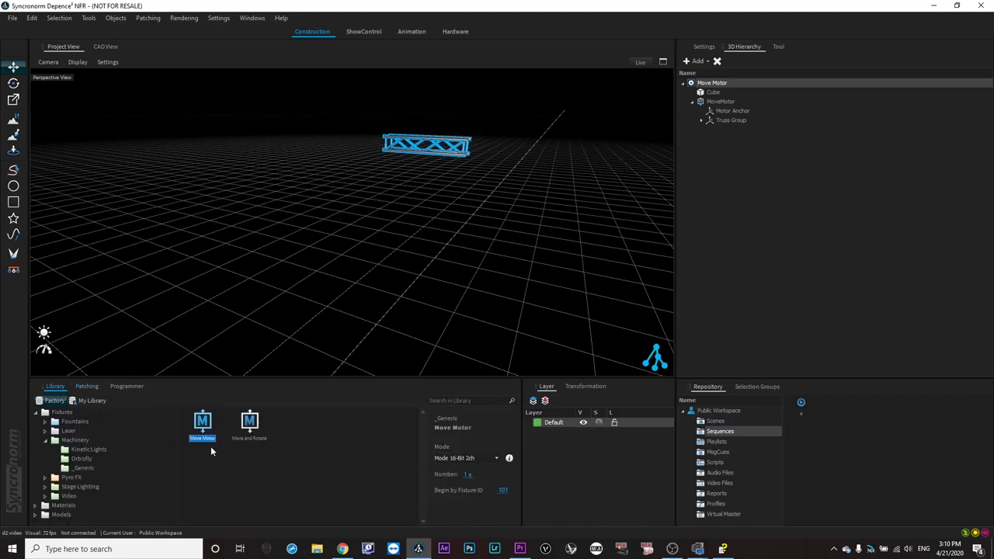
pyautogui.click(247, 425)
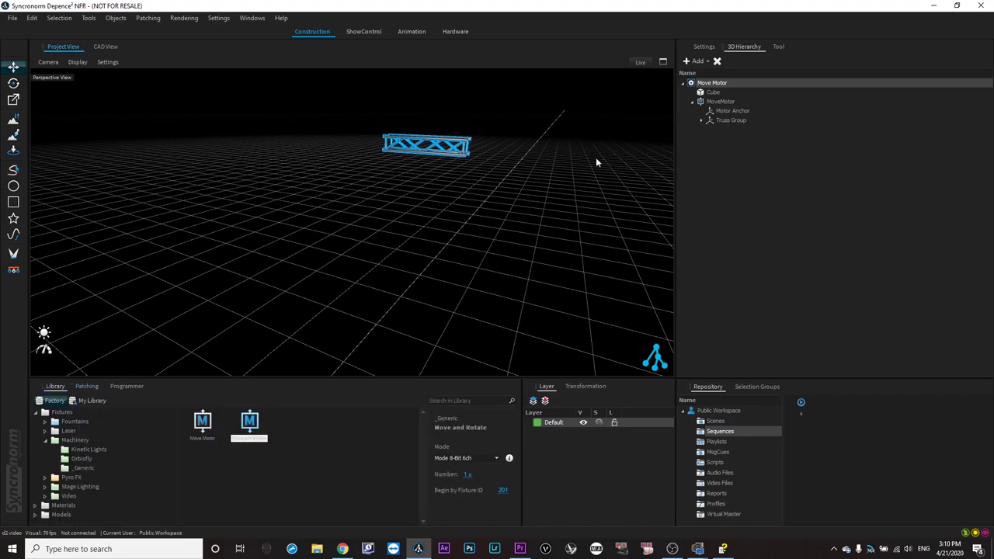
# - Inspect the Truss Group under the MoveMotor node and review the Move Motor's DMX patching
pyautogui.click(696, 103)
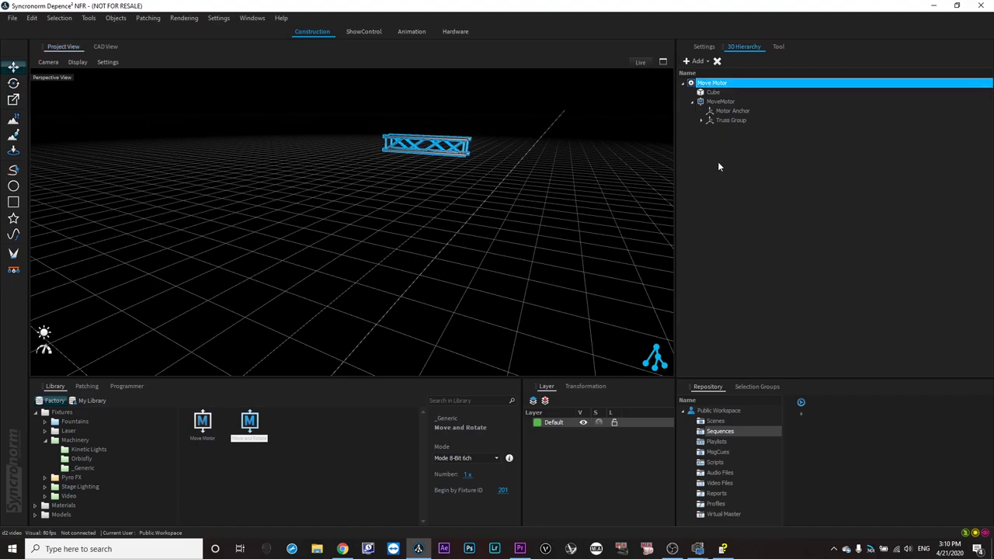
pyautogui.click(720, 123)
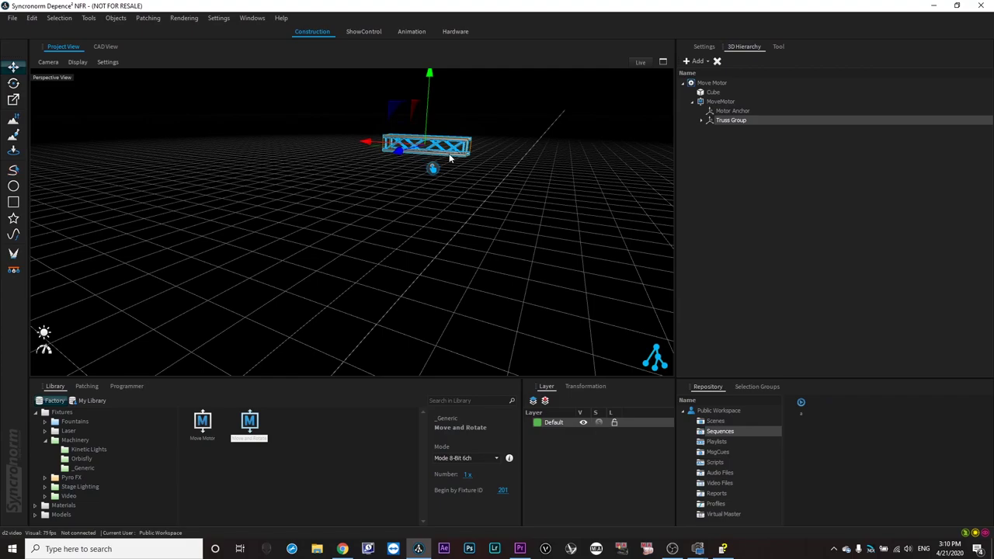
pyautogui.scroll(-6, 375, 277)
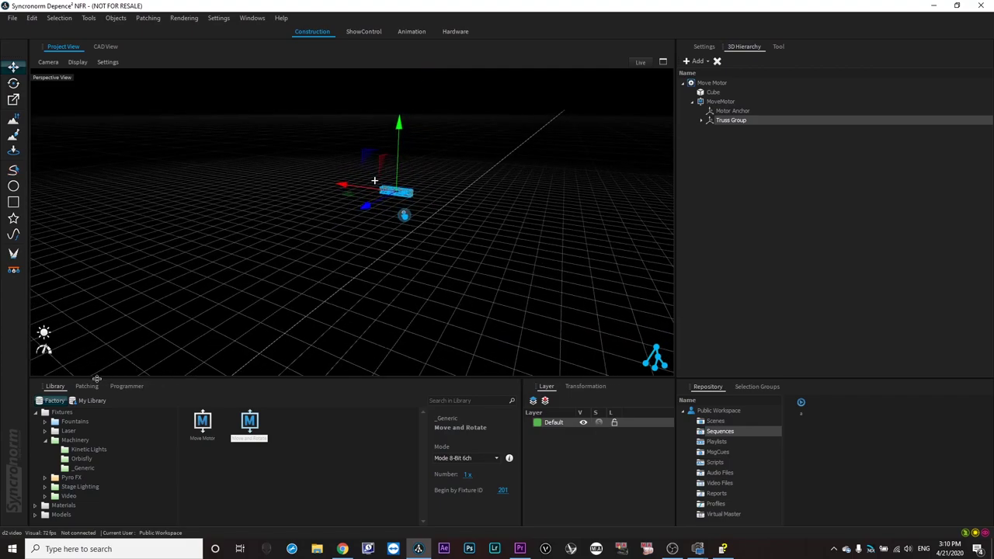
pyautogui.click(86, 387)
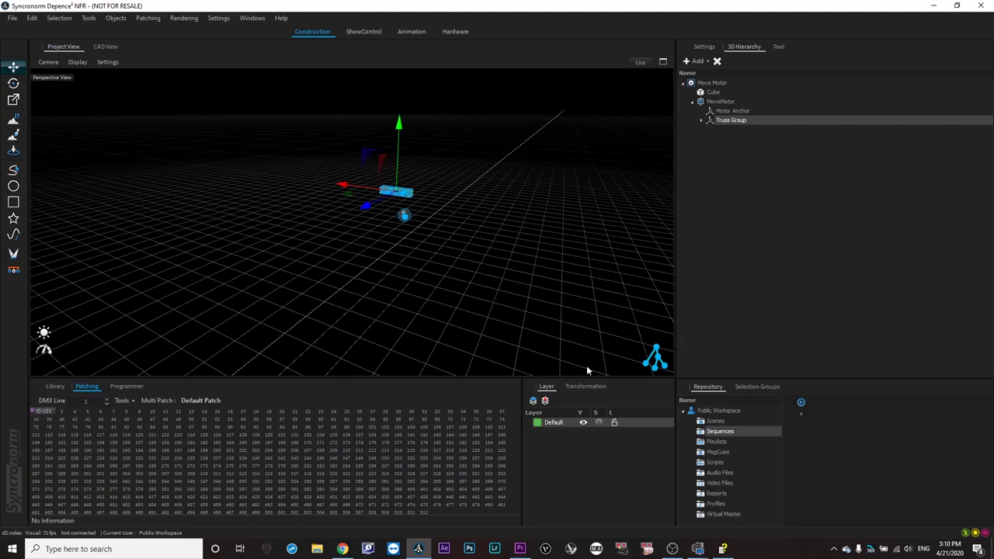
pyautogui.click(52, 386)
pyautogui.click(86, 386)
pyautogui.click(126, 386)
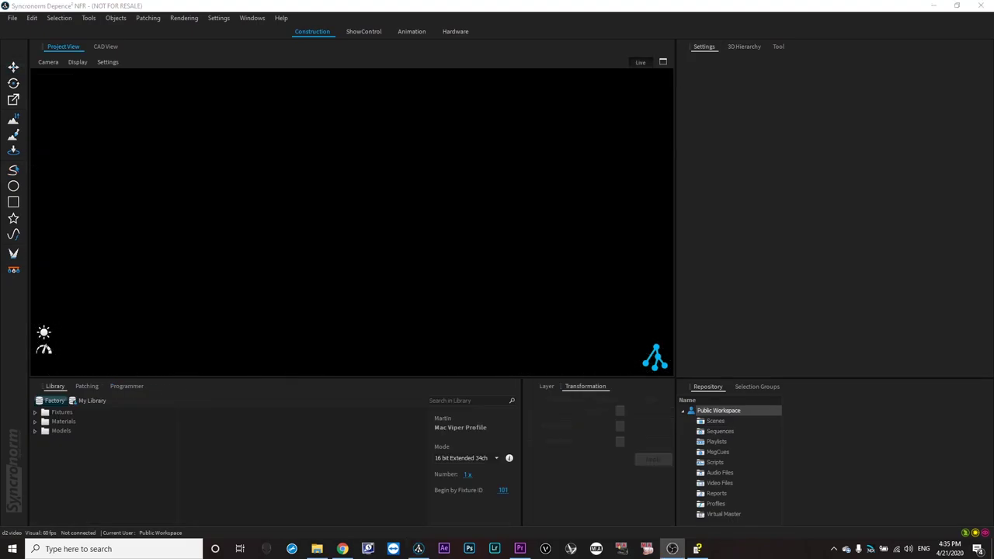
# - Search the fixture library for "vip" and pick the Mac Viper Profile
pyautogui.click(465, 401)
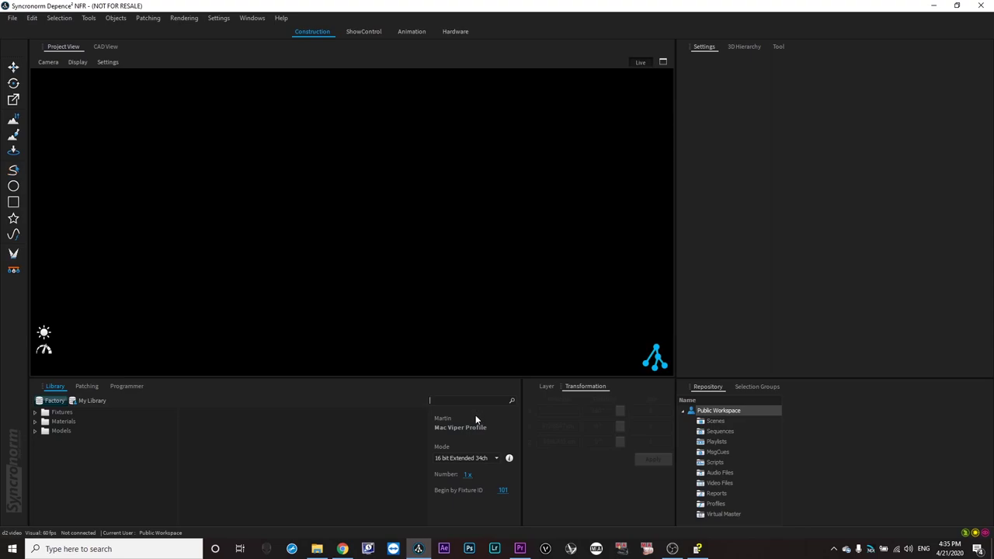
pyautogui.write('vi')
pyautogui.click(459, 409)
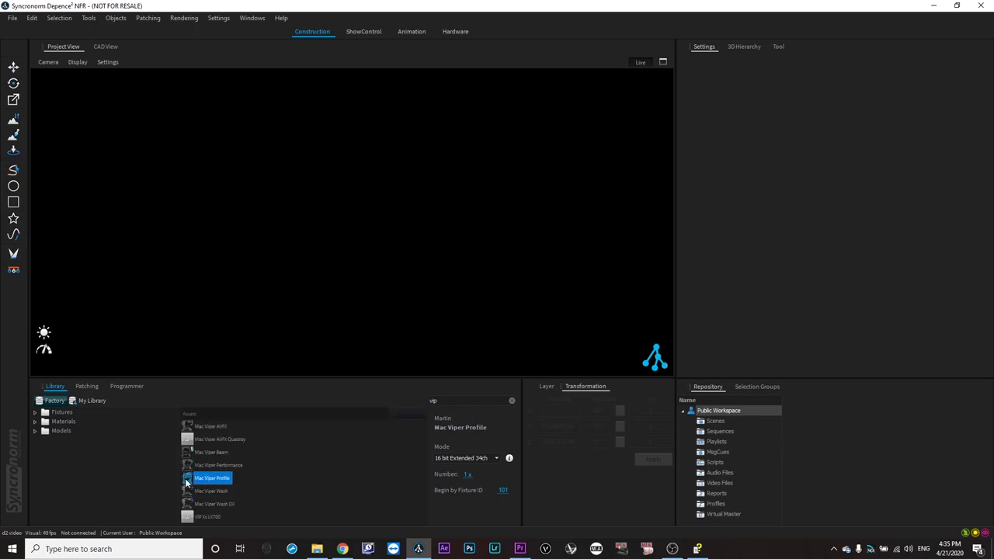
pyautogui.moveTo(227, 284); pyautogui.dragTo(230, 284)
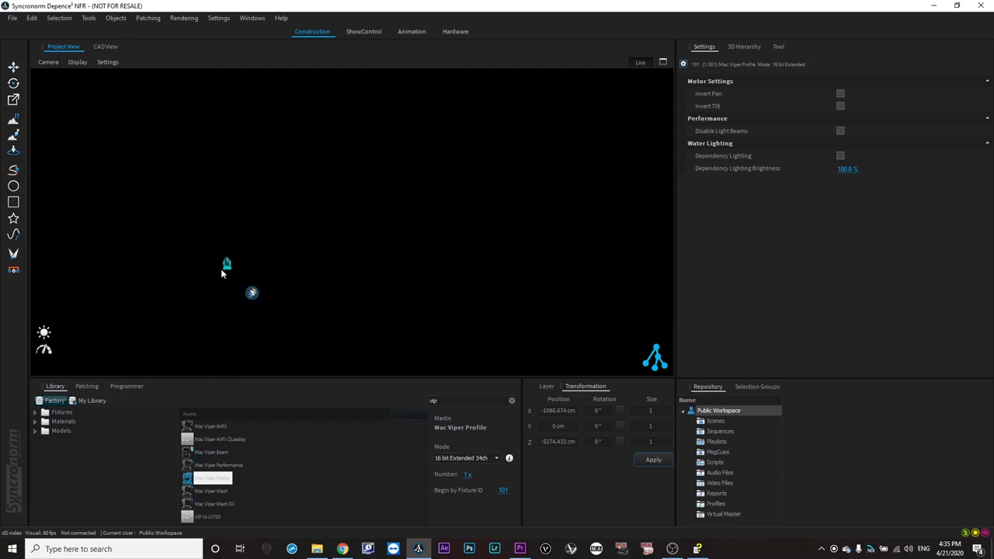
pyautogui.rightClick(226, 266)
pyautogui.click(256, 272)
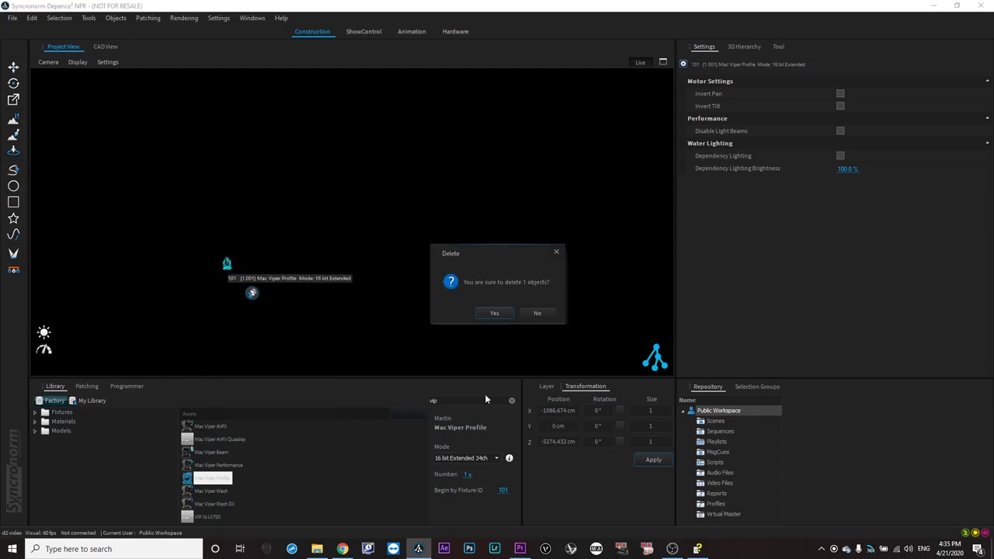
pyautogui.click(497, 313)
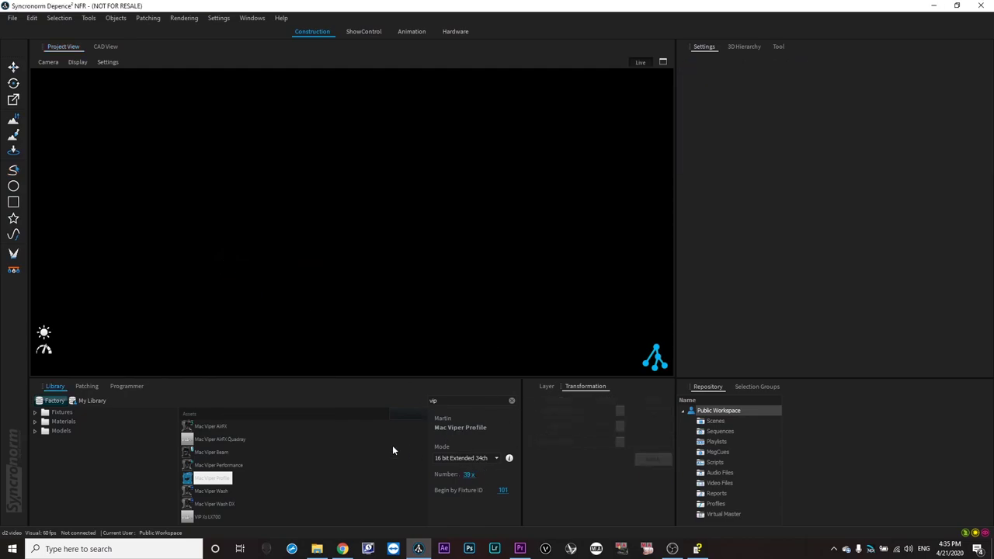
# - Place a row of 39 Mac Viper Profile fixtures in 16 bit Extended 34ch mode in the scene
pyautogui.moveTo(192, 480); pyautogui.dragTo(271, 320)
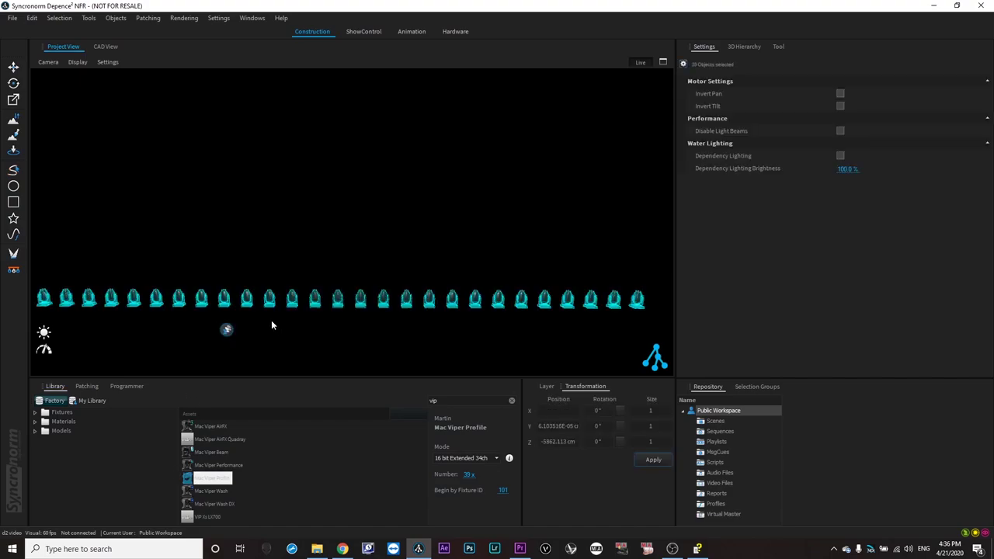
pyautogui.scroll(-3, 295, 288)
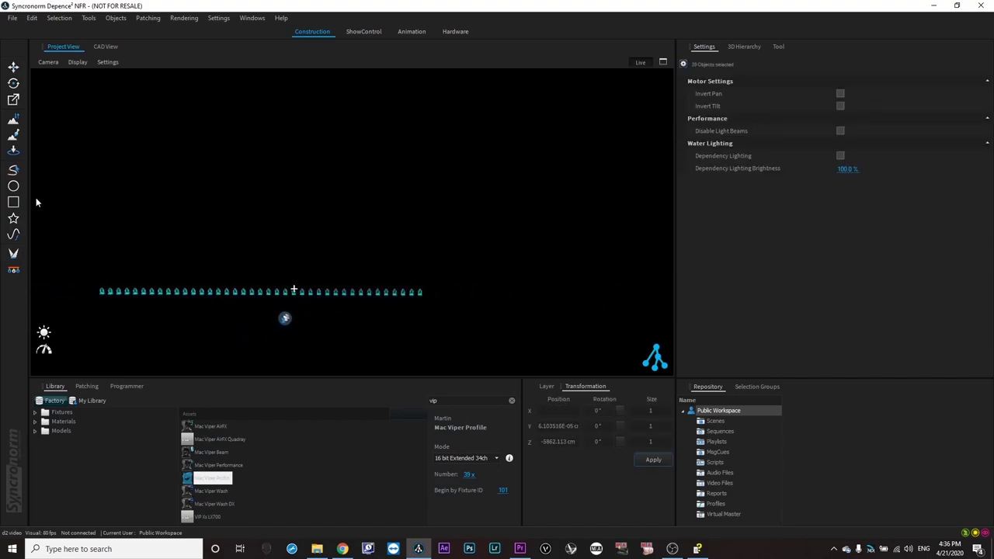
# - Raise the row of fixtures to a height of about 1721 cm and rotate the fixtures 180° about Z to hang downward
pyautogui.click(642, 63)
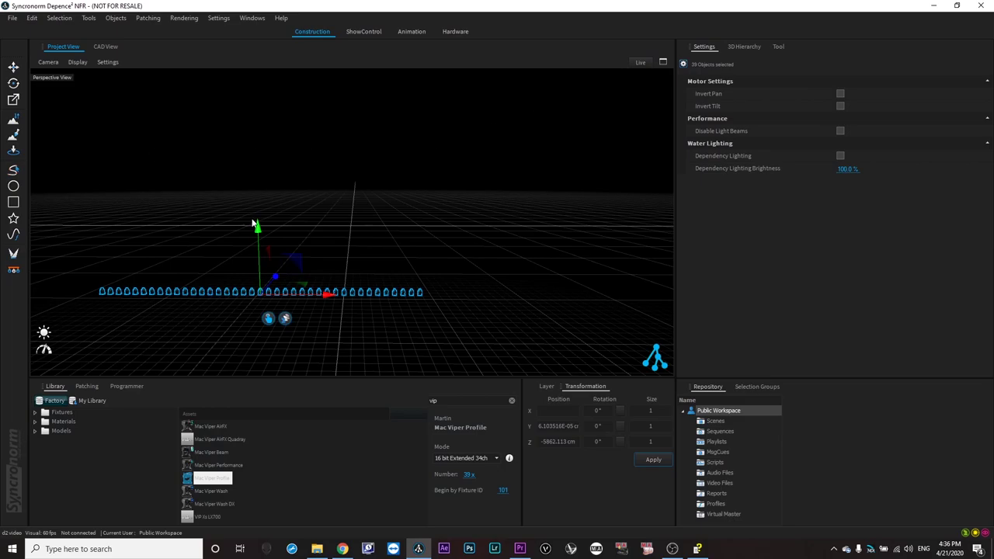
pyautogui.moveTo(257, 229); pyautogui.dragTo(252, 75)
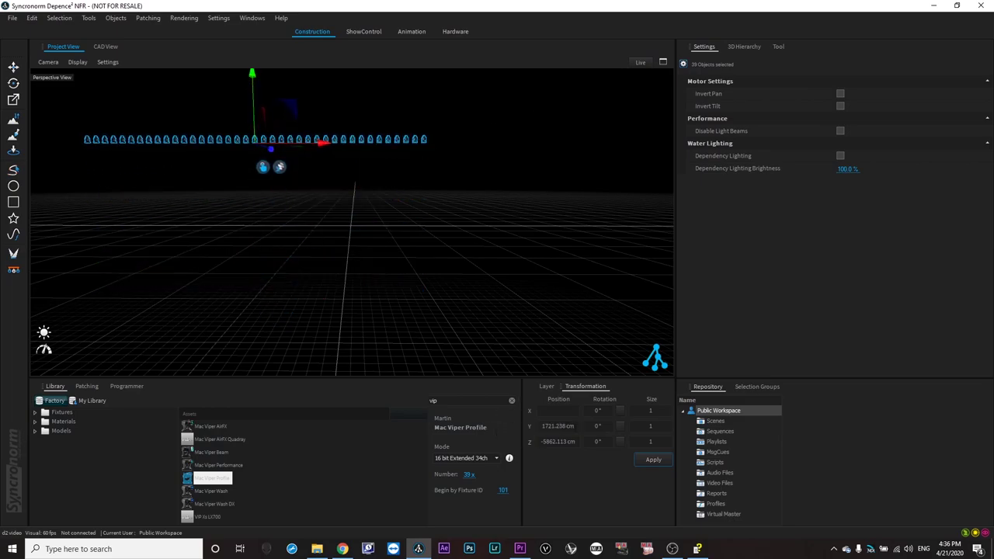
pyautogui.click(621, 428)
pyautogui.click(622, 441)
pyautogui.click(619, 426)
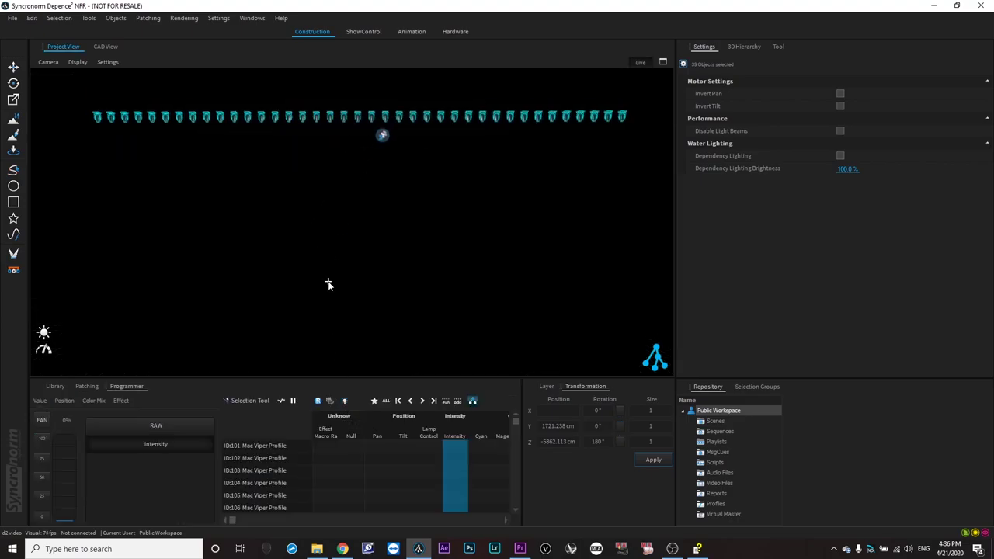
# - Highlight all Mac Viper Profiles at 100% intensity and set their Cyan to 100%
pyautogui.scroll(-2, 328, 281)
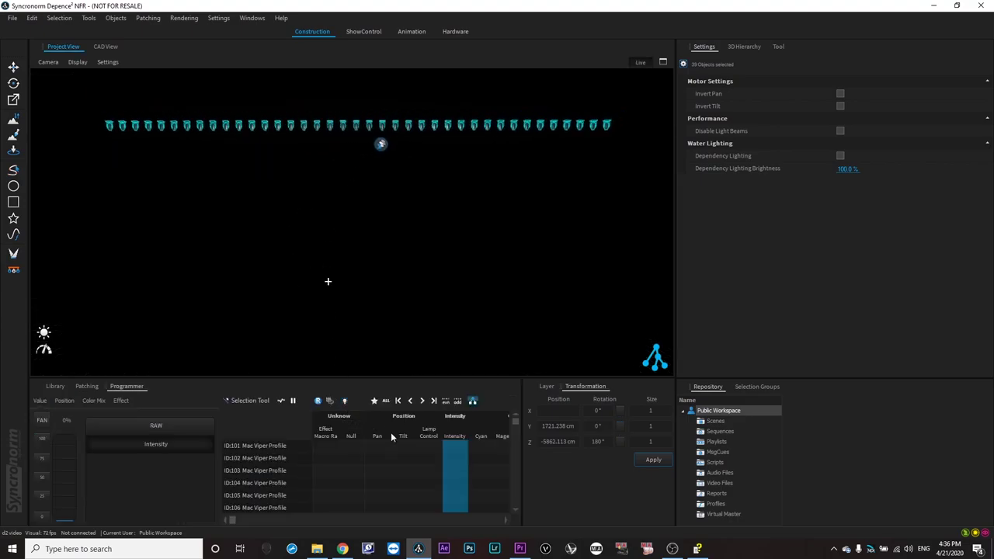
pyautogui.click(347, 402)
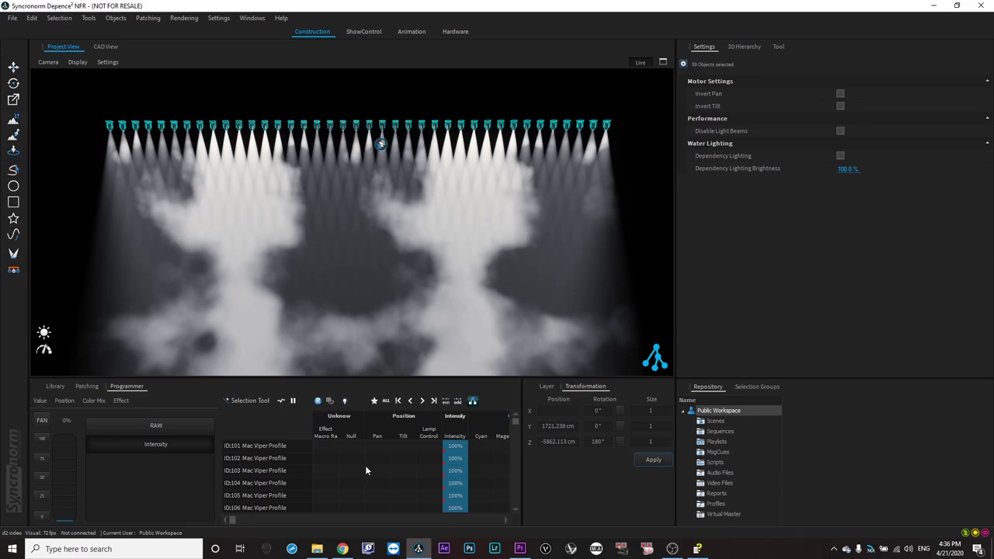
pyautogui.hscroll(2, 342, 463)
pyautogui.click(445, 429)
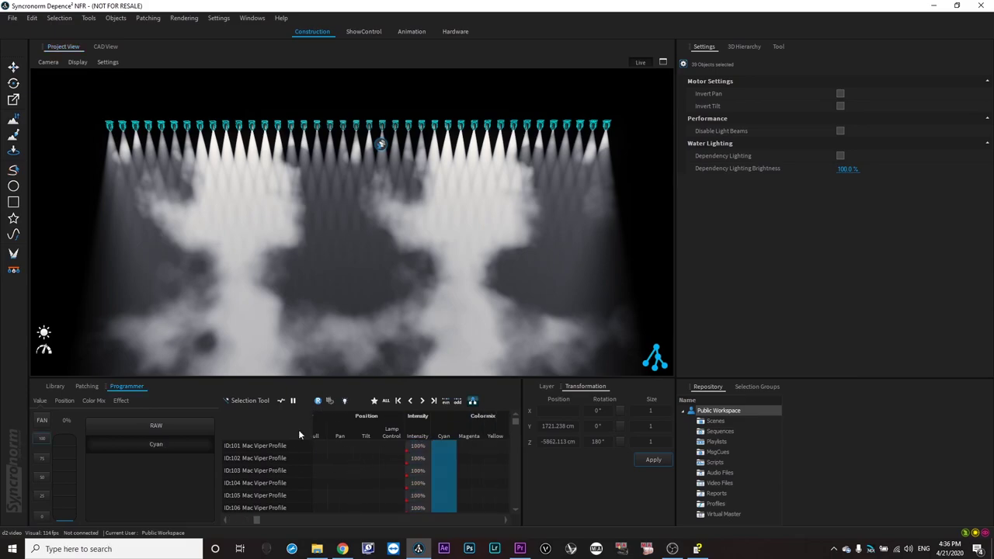
pyautogui.click(39, 438)
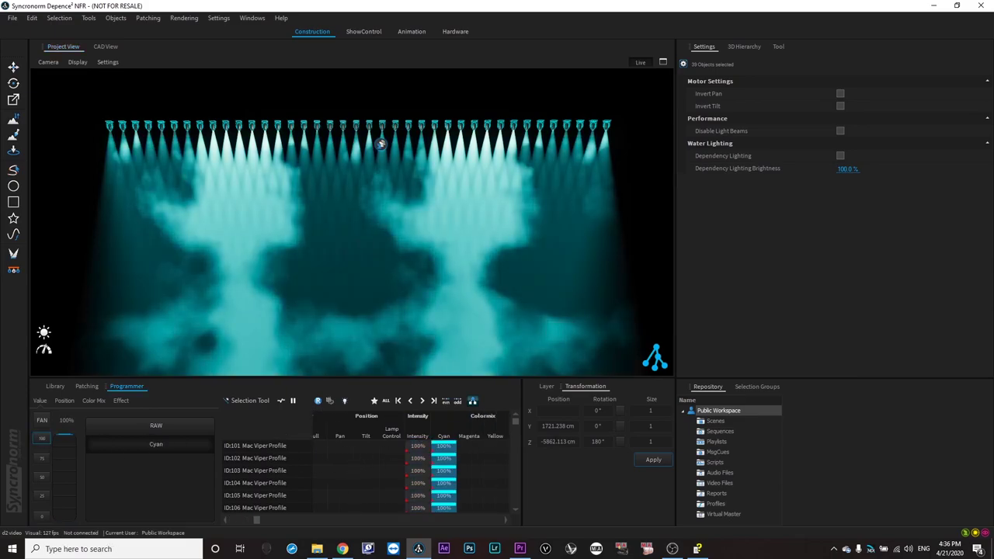
# - Fan the Tilt of all fixtures with the > fan shape, spreading the values from 0% to 50%
pyautogui.hscroll(2, 404, 457)
pyautogui.hscroll(-2, 404, 459)
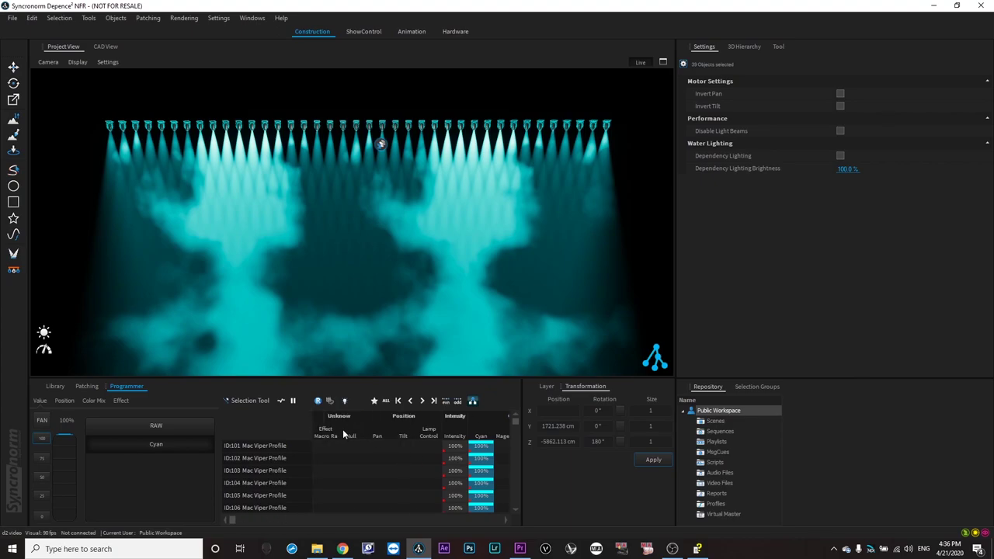
pyautogui.click(402, 436)
pyautogui.click(45, 421)
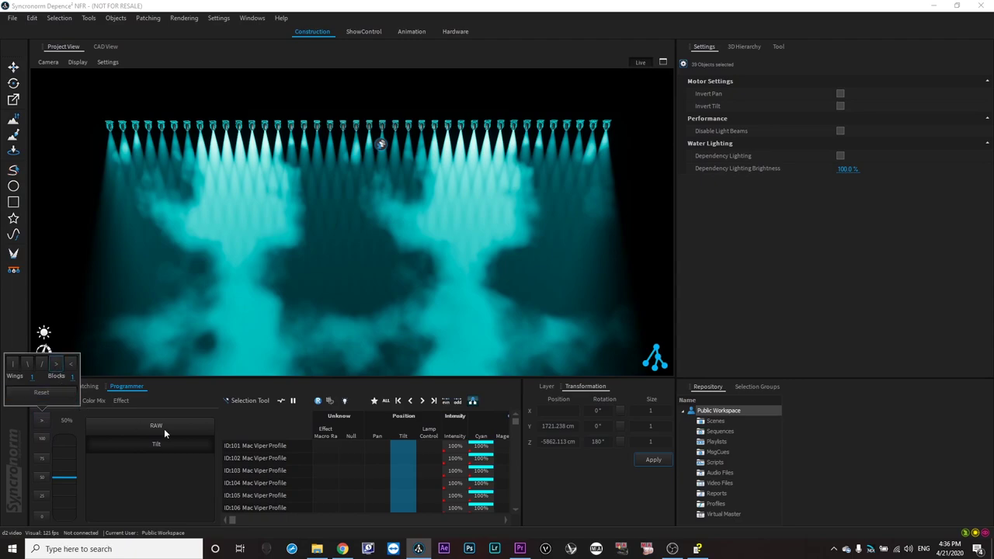
pyautogui.moveTo(81, 488); pyautogui.dragTo(17, 527)
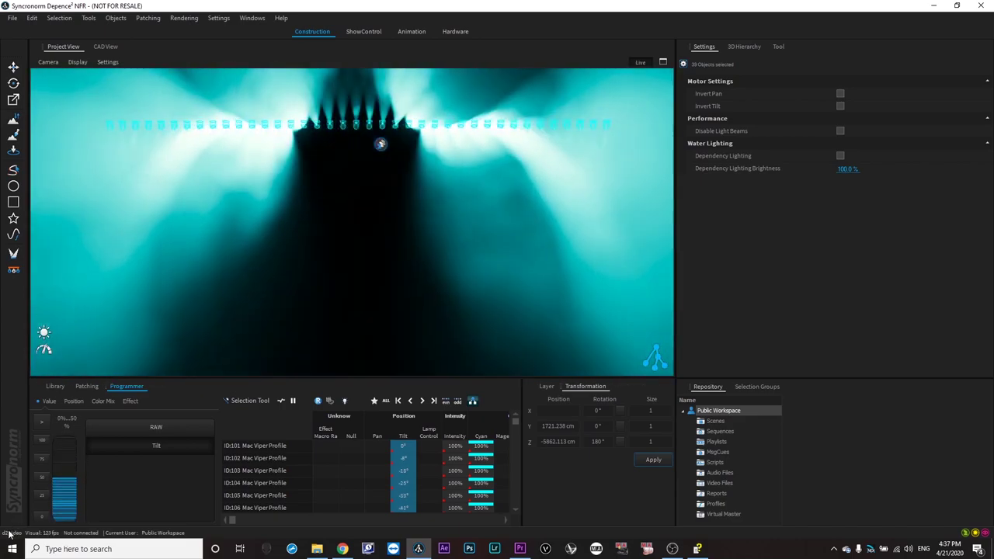
# - Reset the fan mode and set the Zoom fader of all fixtures to 0
pyautogui.hscroll(5, 422, 467)
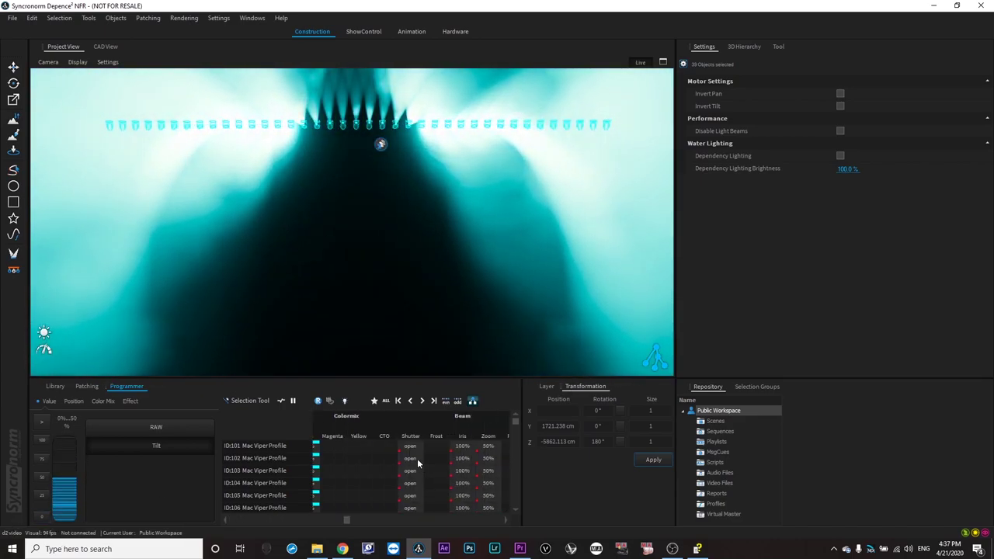
pyautogui.click(39, 425)
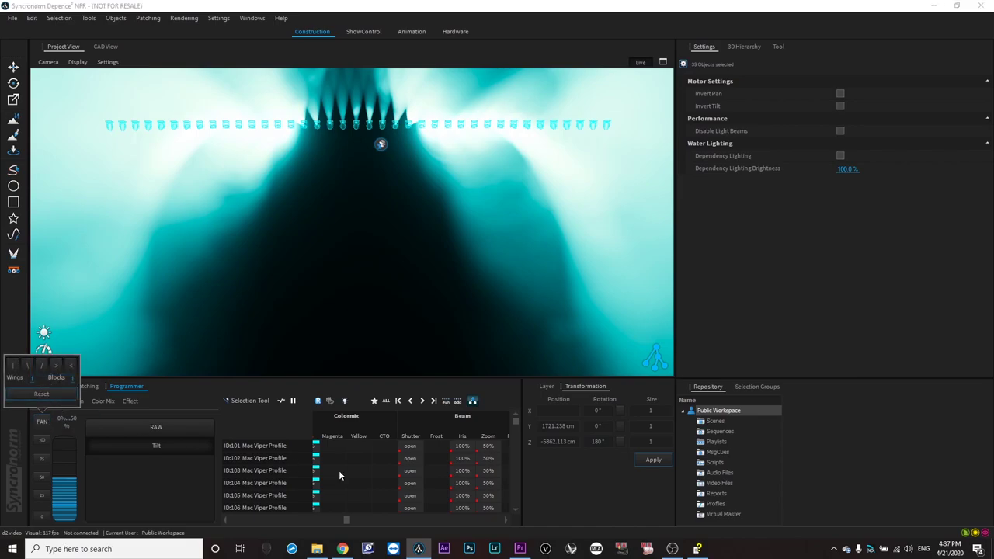
pyautogui.click(478, 436)
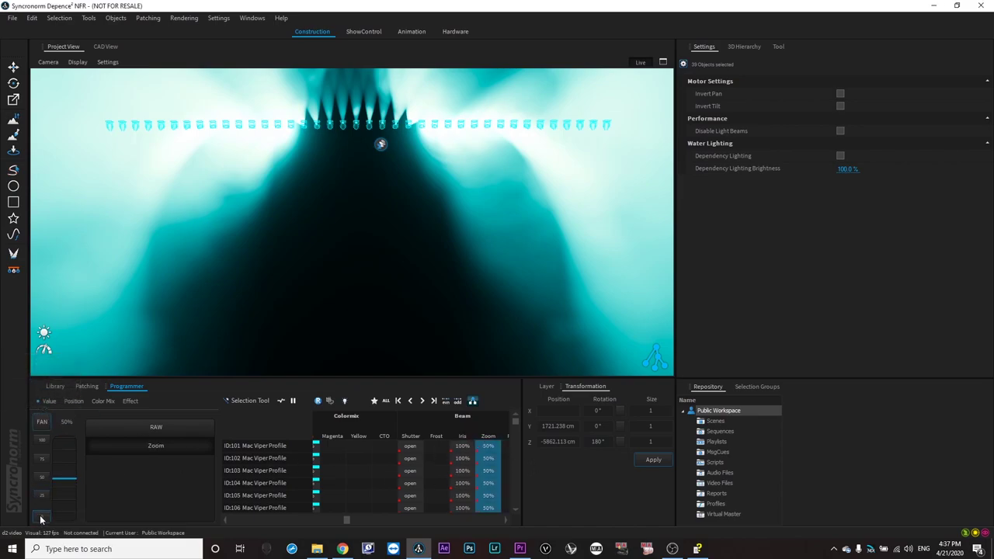
pyautogui.click(41, 518)
pyautogui.hscroll(-5, 343, 477)
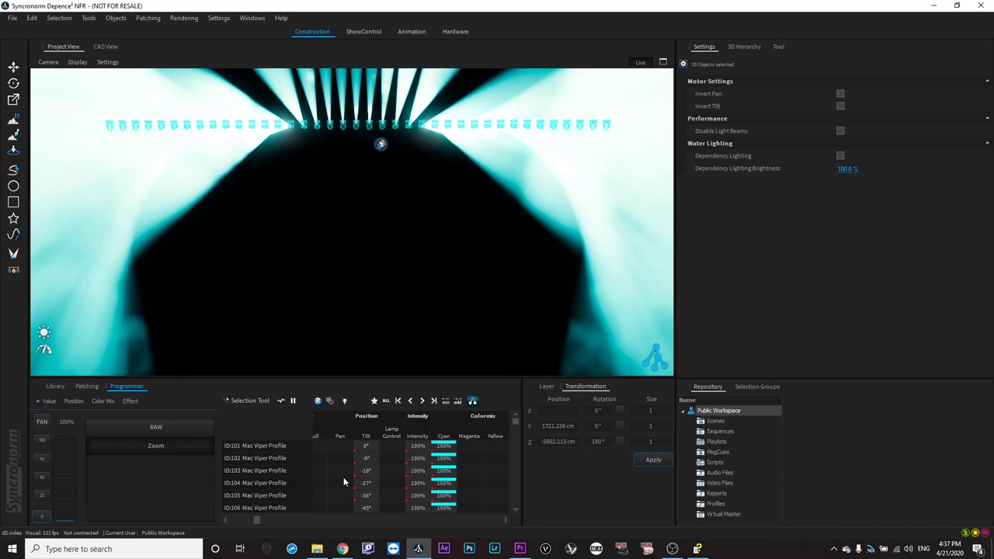
# - Apply a Sinus effect to the fixtures' Zoom and check the effect's feature setting
pyautogui.click(130, 401)
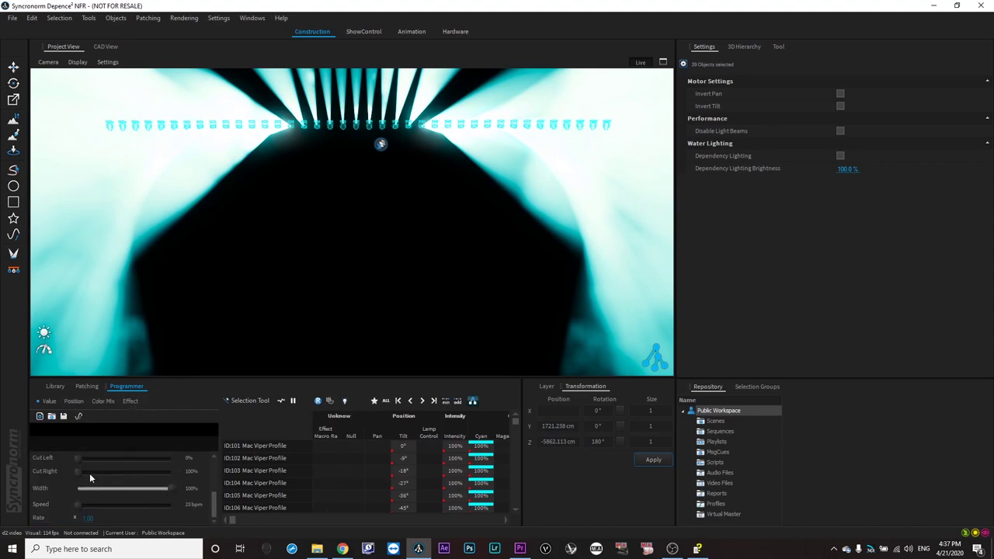
pyautogui.click(52, 416)
pyautogui.doubleClick(394, 234)
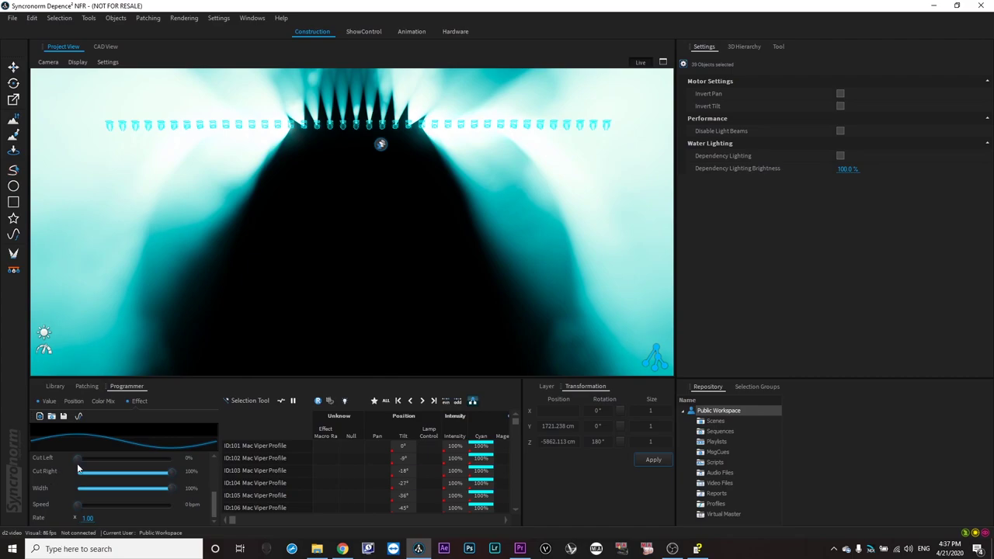
pyautogui.scroll(3, 57, 488)
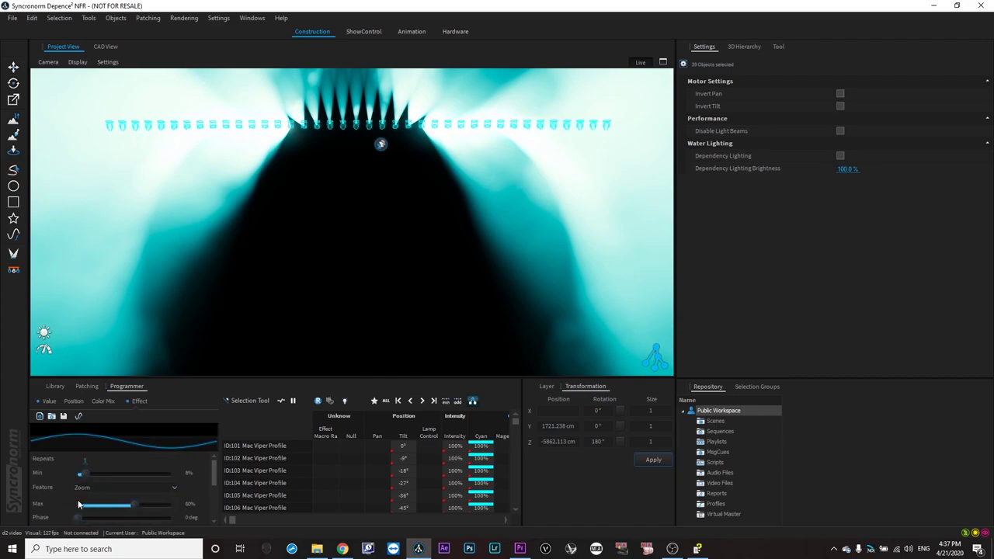
pyautogui.click(172, 488)
pyautogui.click(172, 488)
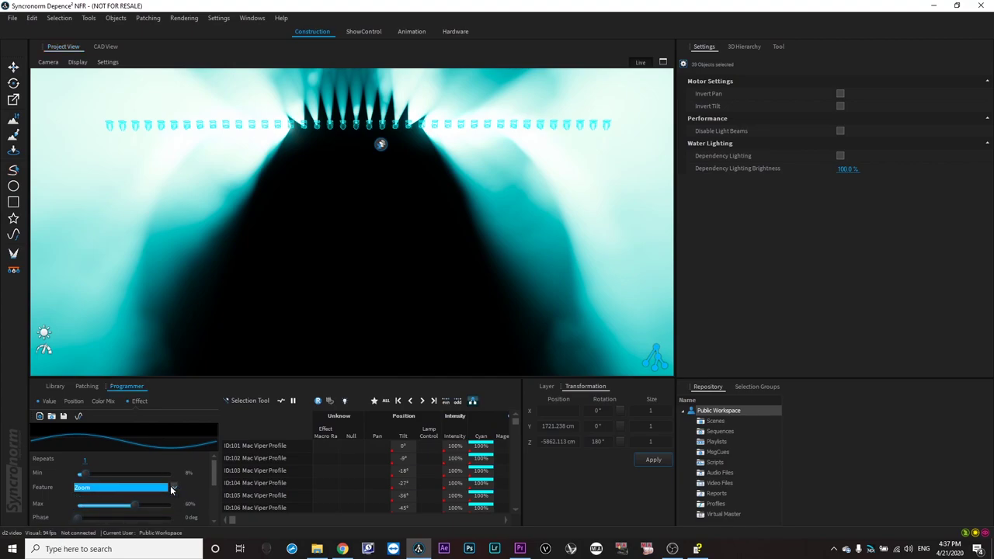
# - Apply a Cosinus effect to the Tilt of all Mac Viper Profiles
pyautogui.click(467, 445)
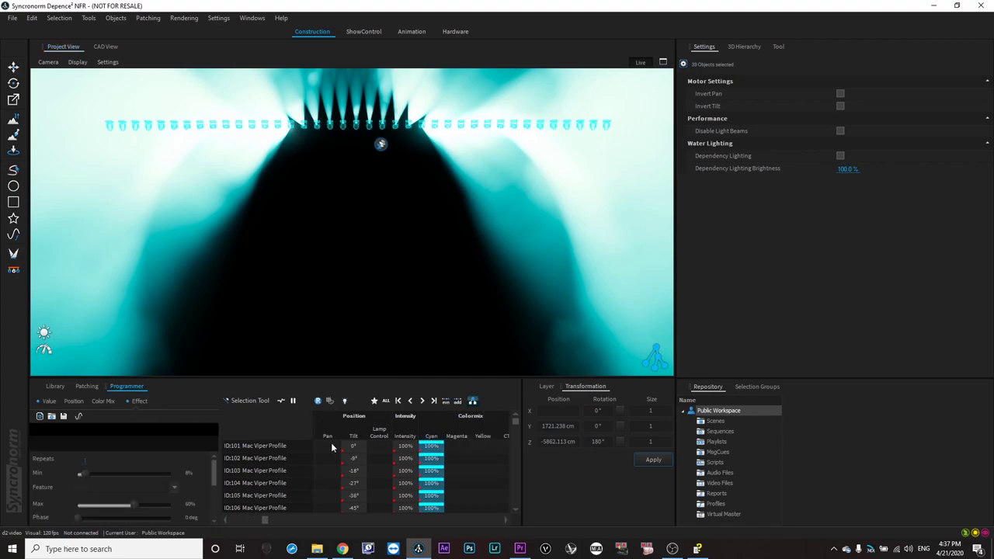
pyautogui.click(401, 438)
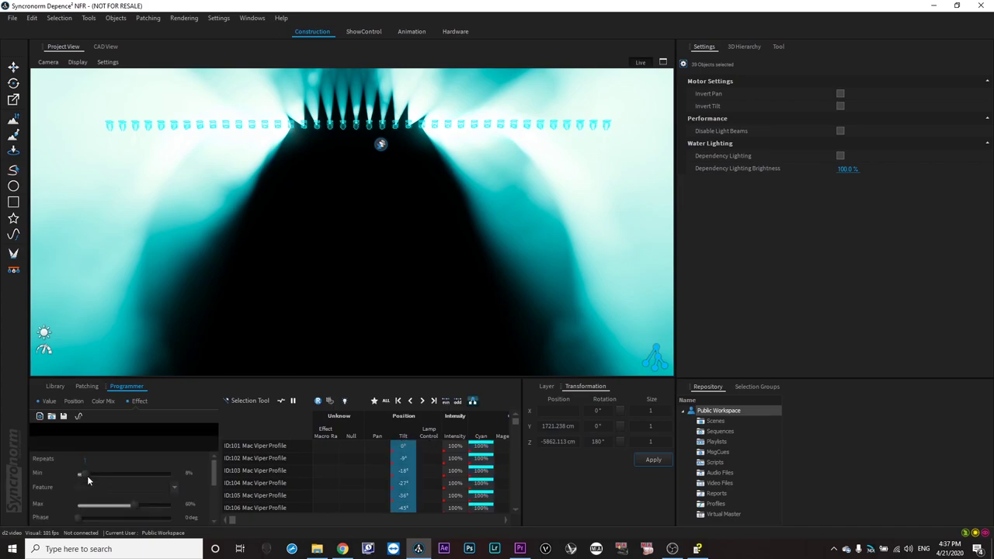
pyautogui.click(52, 417)
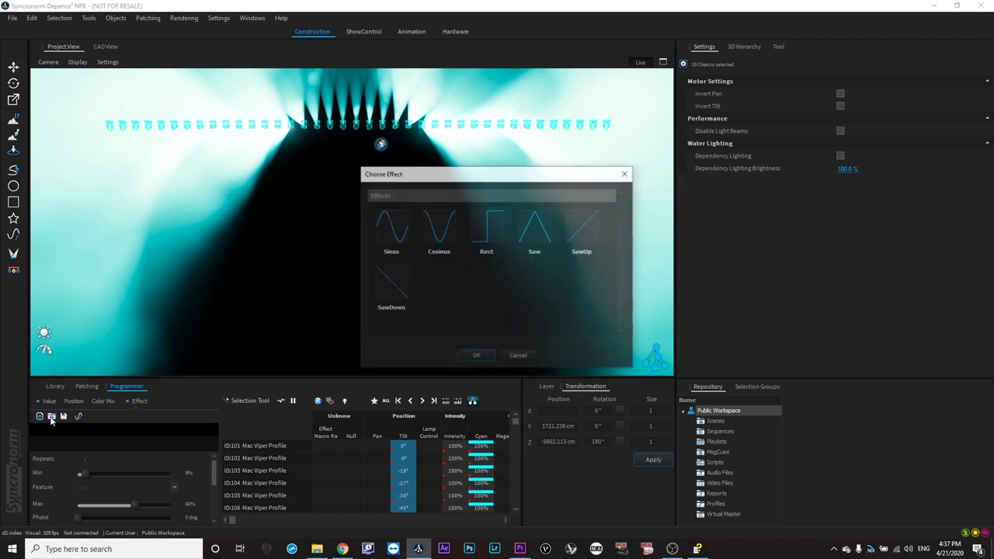
pyautogui.doubleClick(442, 242)
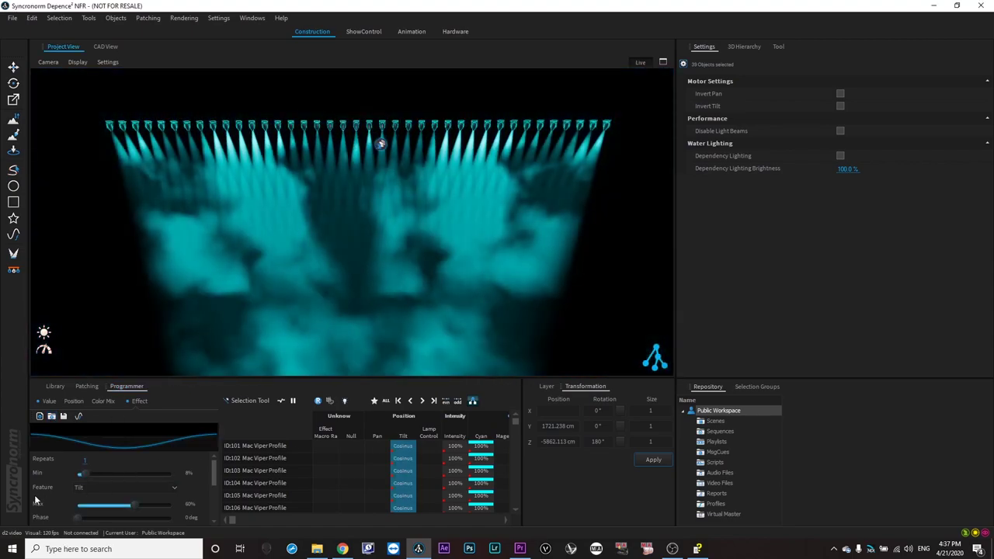
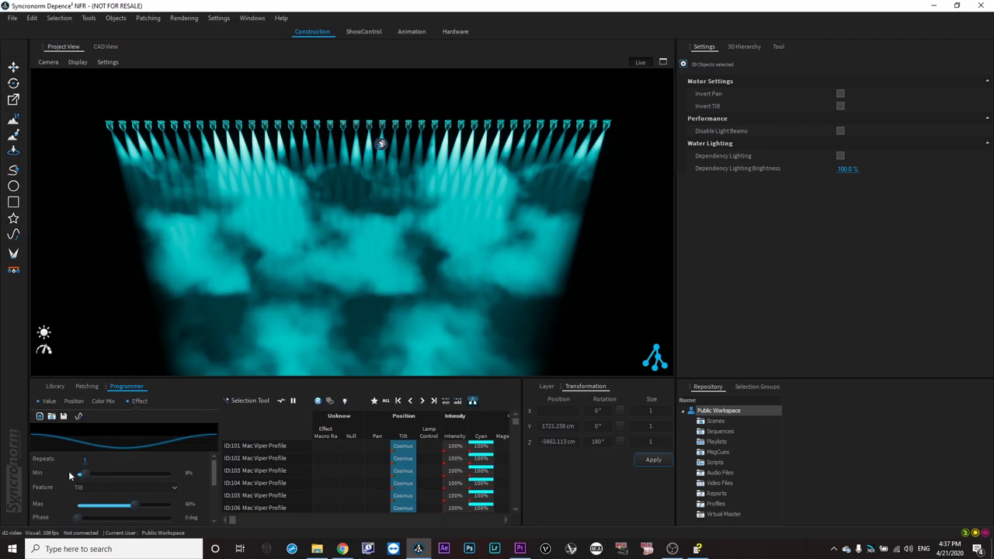
# - Try different ranges for the Tilt effect, ending with Min at 70%, Max at 33% and Phase at 83 deg
pyautogui.moveTo(82, 474); pyautogui.dragTo(166, 474)
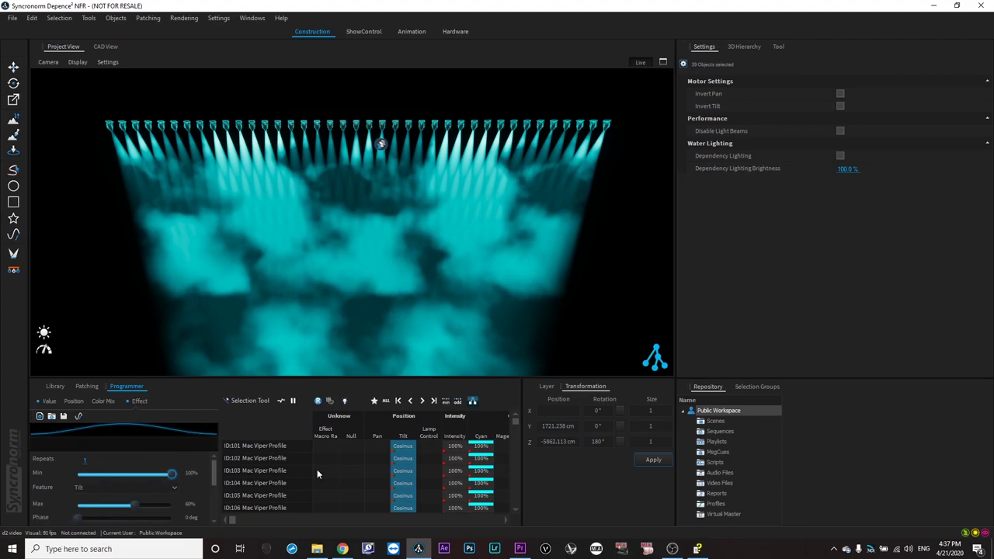
pyautogui.moveTo(348, 466); pyautogui.dragTo(80, 474)
pyautogui.moveTo(133, 505); pyautogui.dragTo(67, 511)
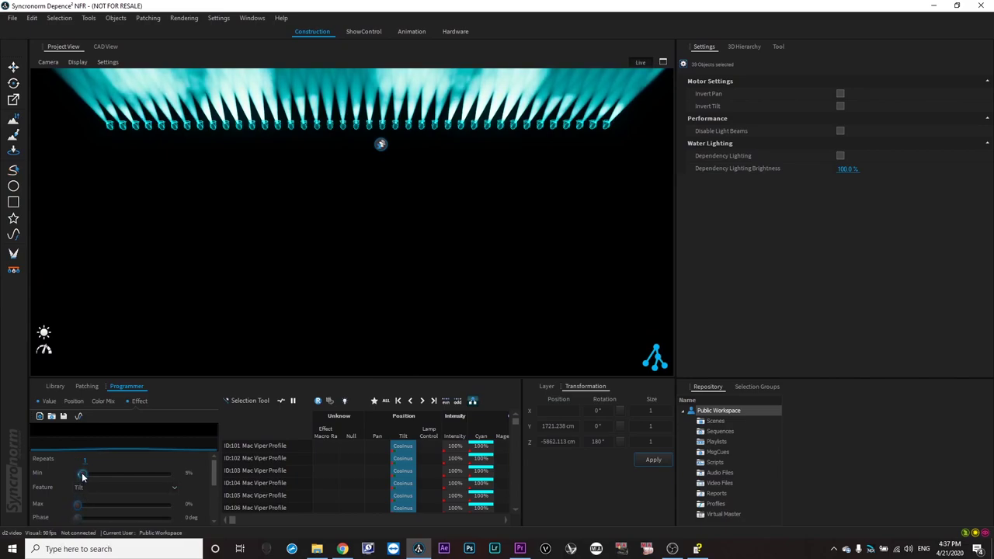
pyautogui.moveTo(146, 481); pyautogui.dragTo(208, 482)
pyautogui.moveTo(78, 506); pyautogui.dragTo(46, 482)
pyautogui.moveTo(149, 505); pyautogui.dragTo(153, 484)
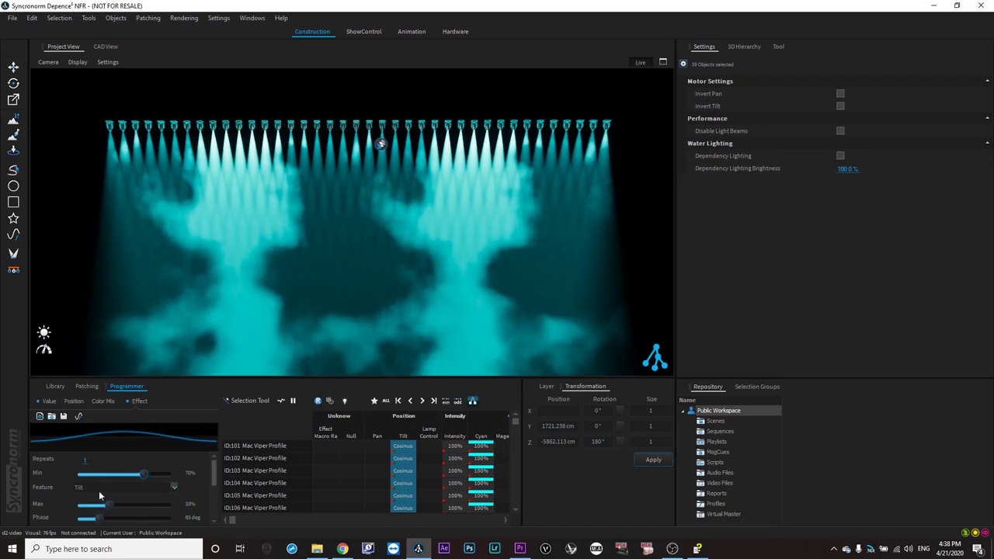
# - Raise the Tilt effect's Speed and reduce its range to Min 61% and Max 18%
pyautogui.scroll(-5, 57, 495)
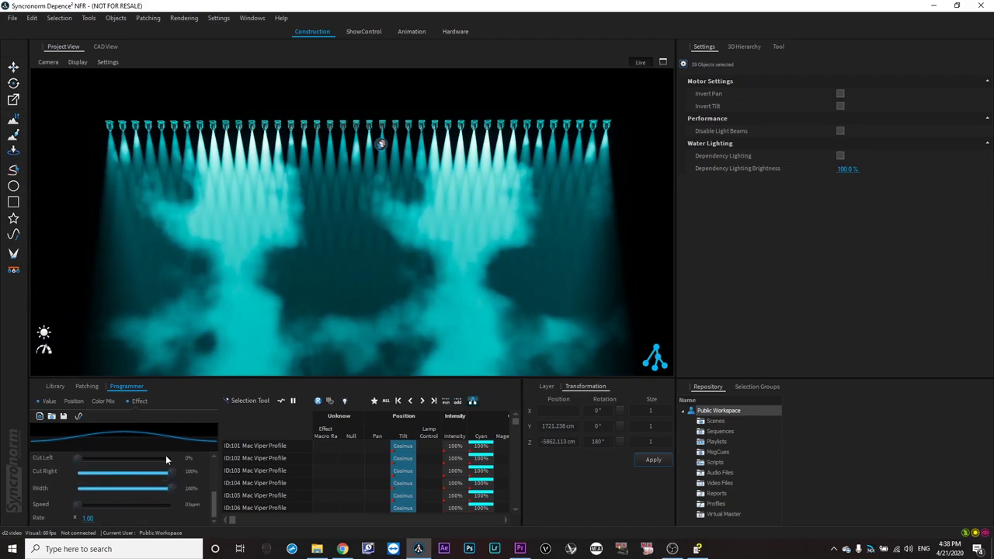
pyautogui.moveTo(77, 513); pyautogui.dragTo(87, 513)
pyautogui.scroll(3, 52, 494)
pyautogui.moveTo(139, 476); pyautogui.dragTo(91, 507)
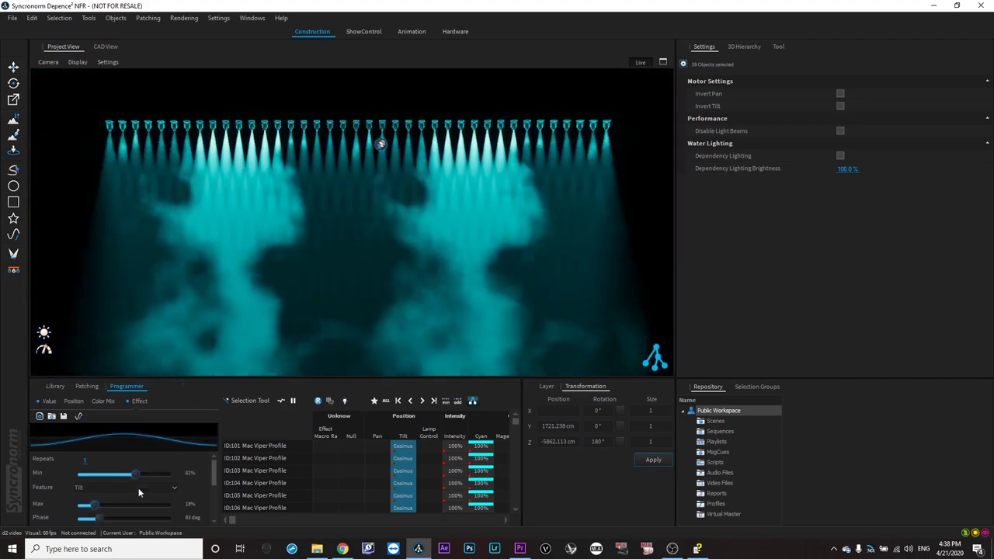
pyautogui.moveTo(332, 323); pyautogui.dragTo(334, 296, button='middle')
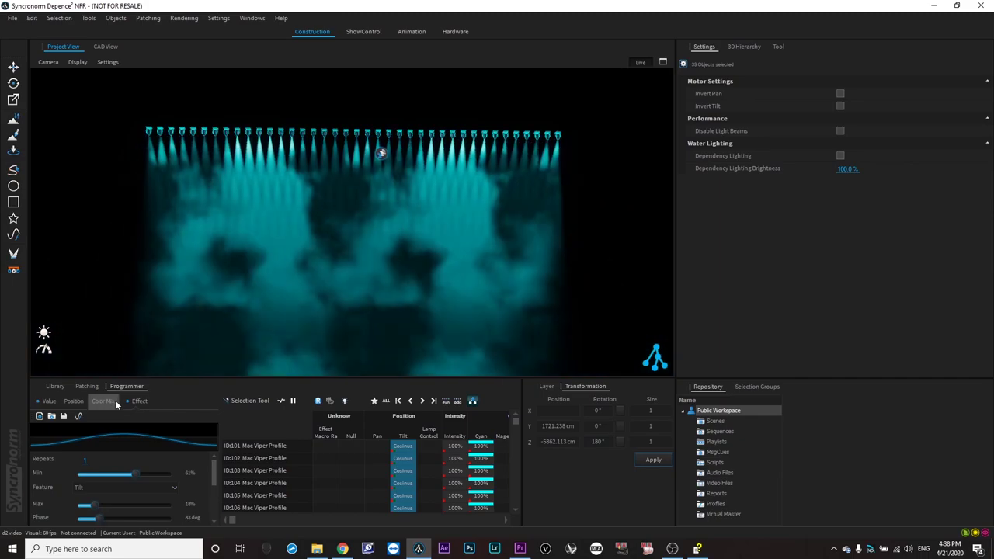
# - Mix an amber colour for all fixtures with Red 255, Green 179 and Blue 24
pyautogui.click(109, 401)
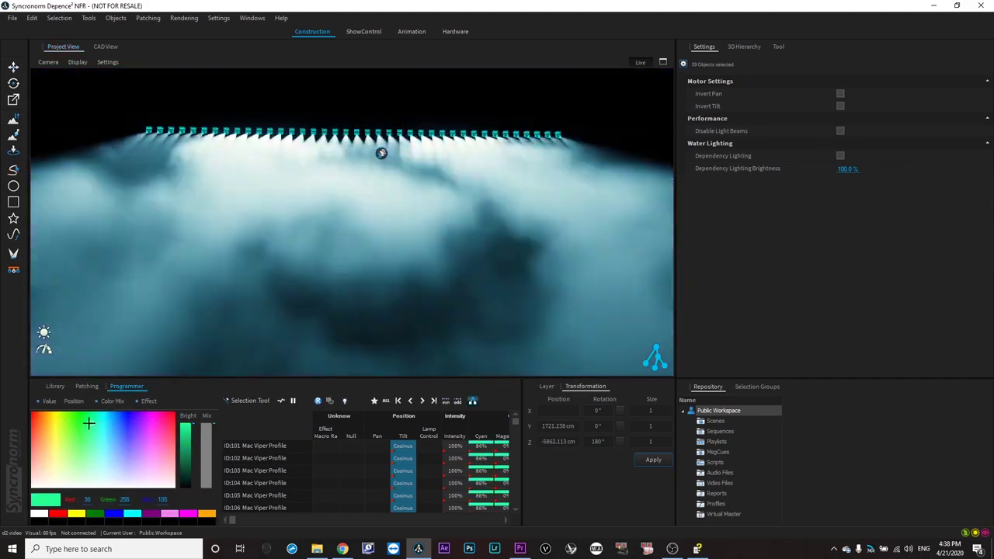
pyautogui.moveTo(89, 424); pyautogui.dragTo(65, 418)
pyautogui.click(47, 422)
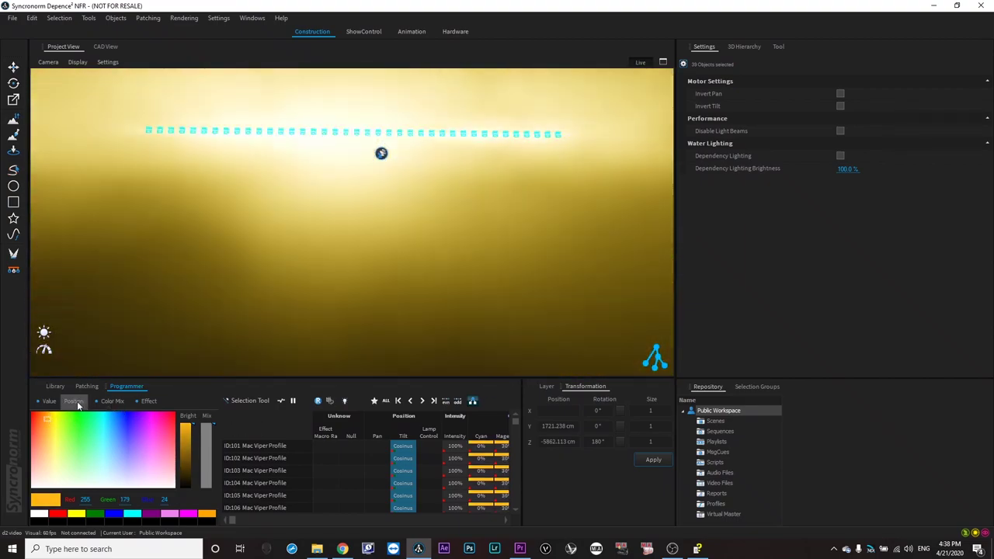
# - Set the Pan of all fixtures to -20° with the position grid
pyautogui.click(75, 401)
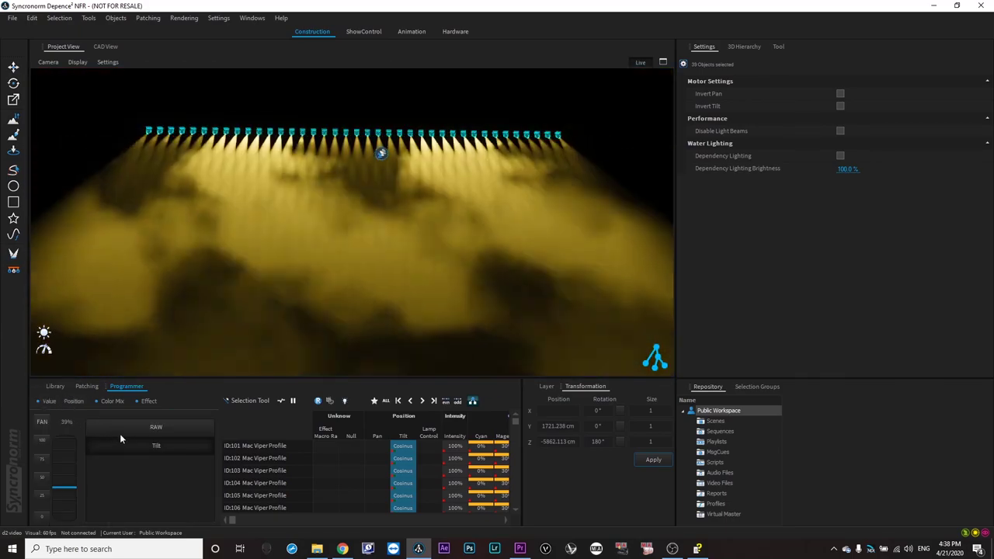
pyautogui.click(75, 401)
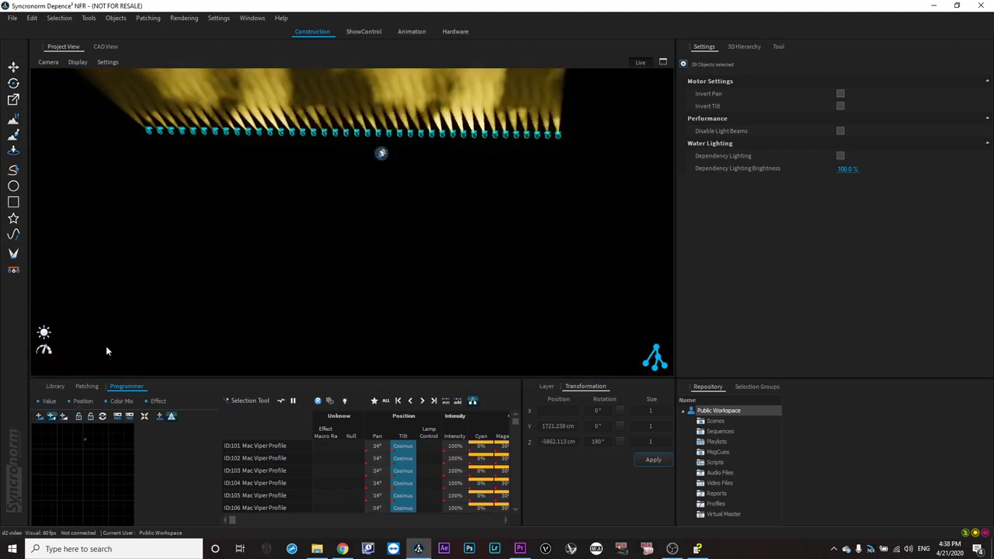
pyautogui.click(64, 476)
pyautogui.moveTo(63, 471)
pyautogui.mouseDown()
pyautogui.moveTo(82, 450)
pyautogui.moveTo(109, 480)
pyautogui.moveTo(127, 524)
pyautogui.moveTo(42, 528)
pyautogui.moveTo(125, 515)
pyautogui.moveTo(50, 412)
pyautogui.moveTo(110, 472)
pyautogui.moveTo(81, 437)
pyautogui.moveTo(78, 466)
pyautogui.mouseUp()
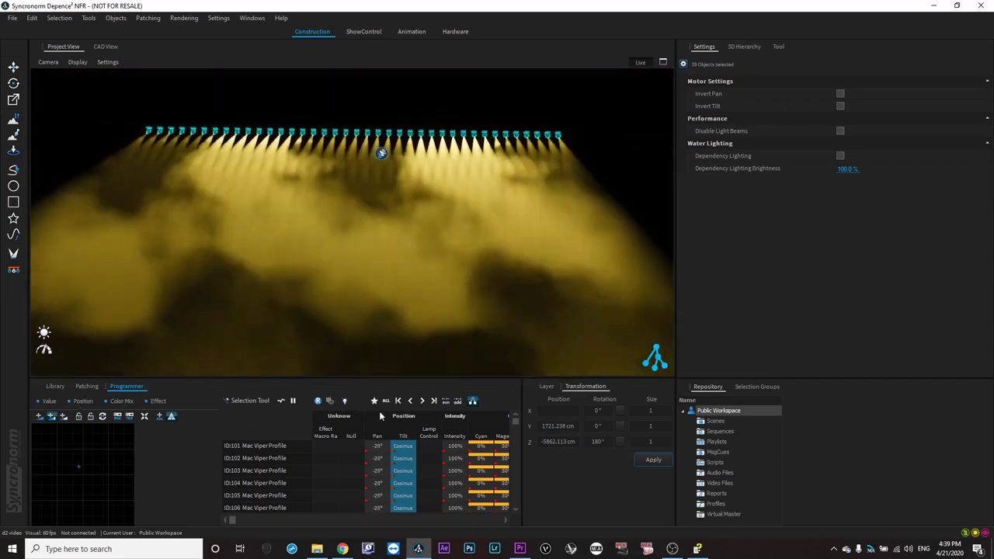
# - Show the gobo wheel attributes of the Mac Viper Profiles in the fixture sheet
pyautogui.hscroll(3, 301, 484)
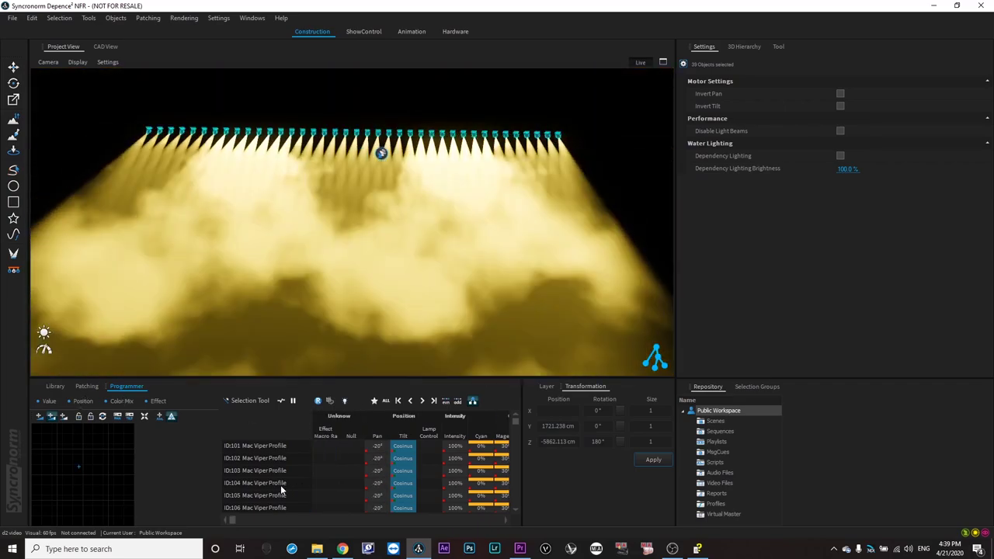
pyautogui.hscroll(3, 280, 485)
pyautogui.hscroll(3, 368, 471)
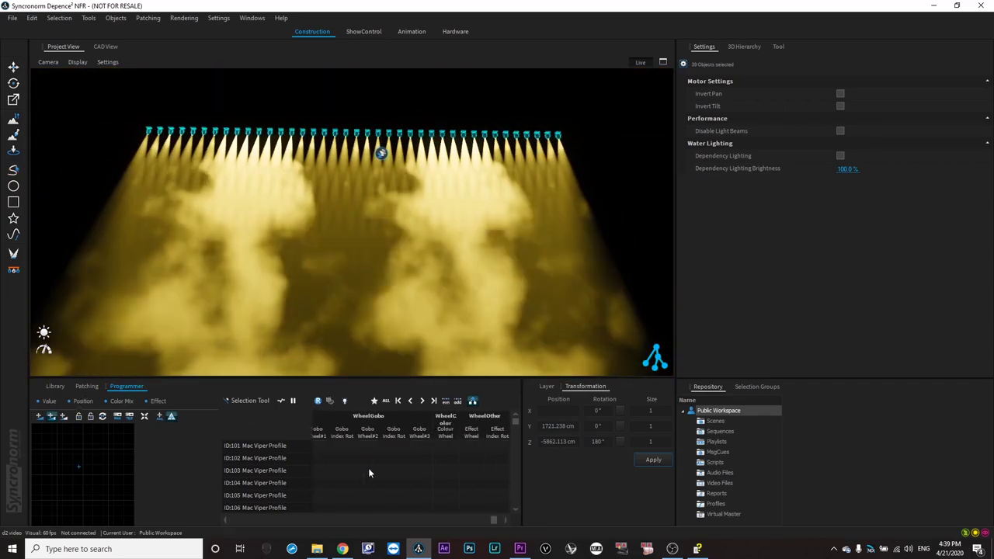